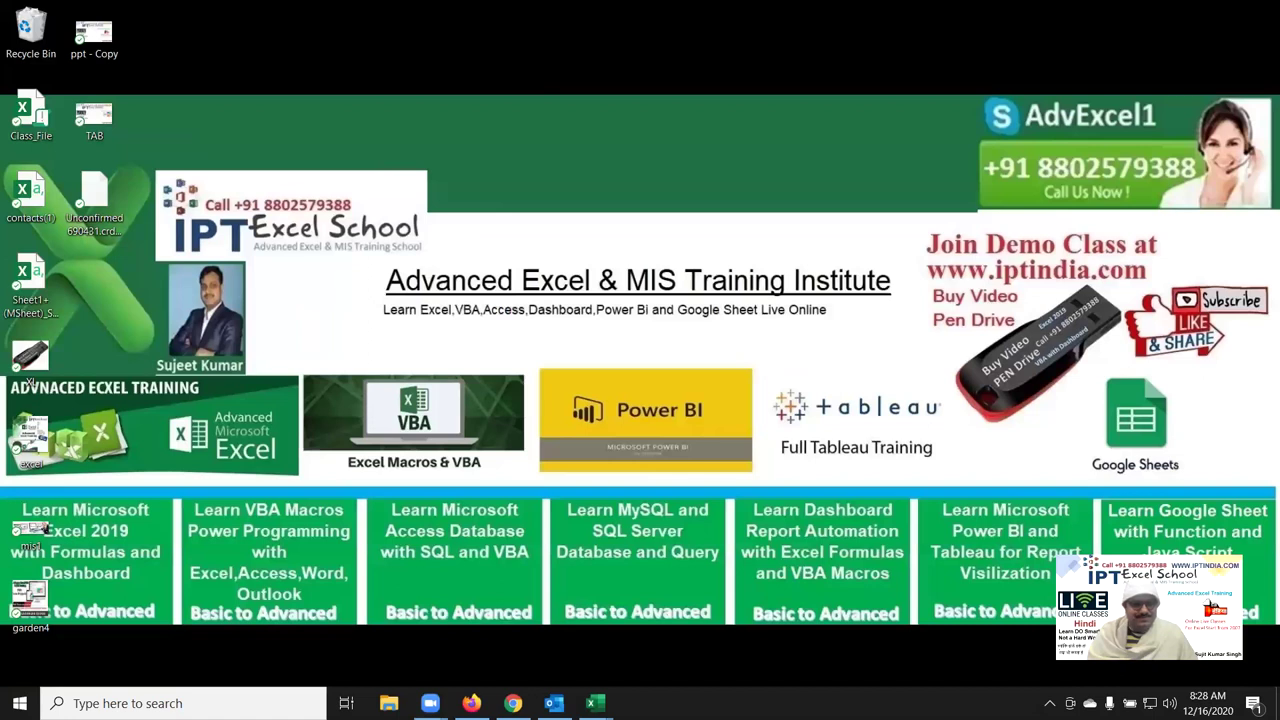
Launch Excel from Windows search and open the Pro-1 workbook from the recent files.
key("super+s")
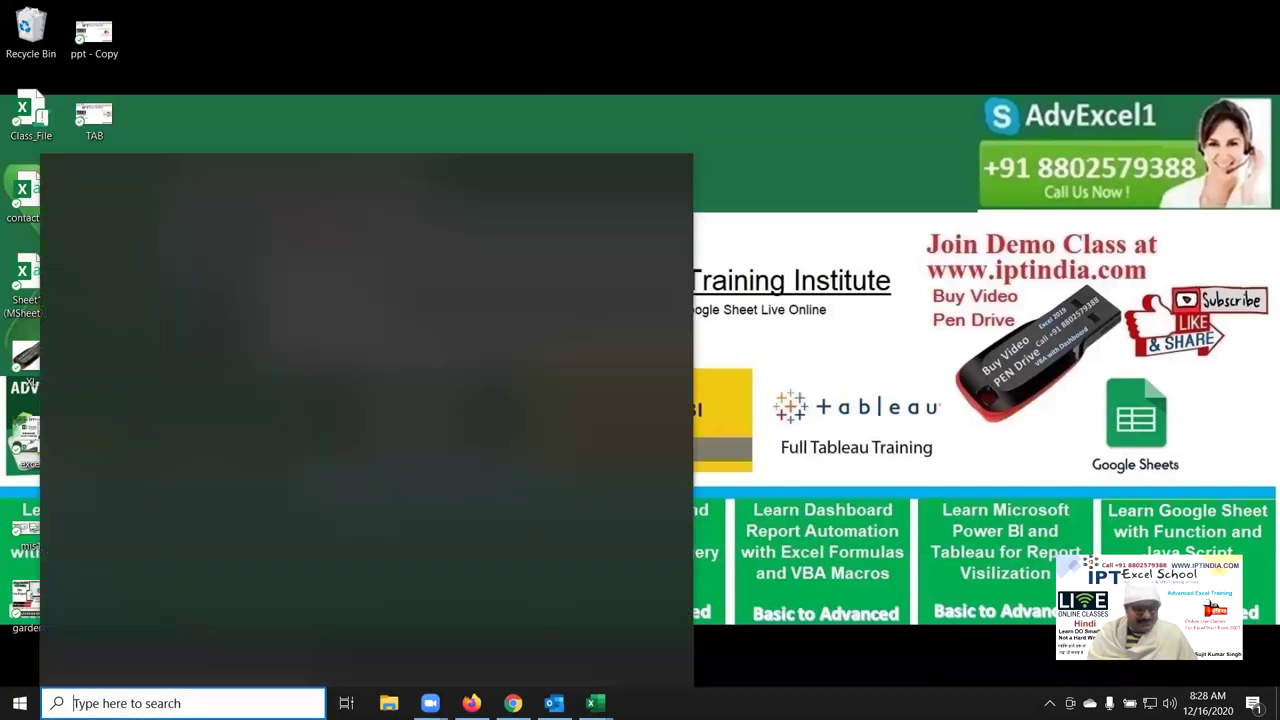
type("exce")
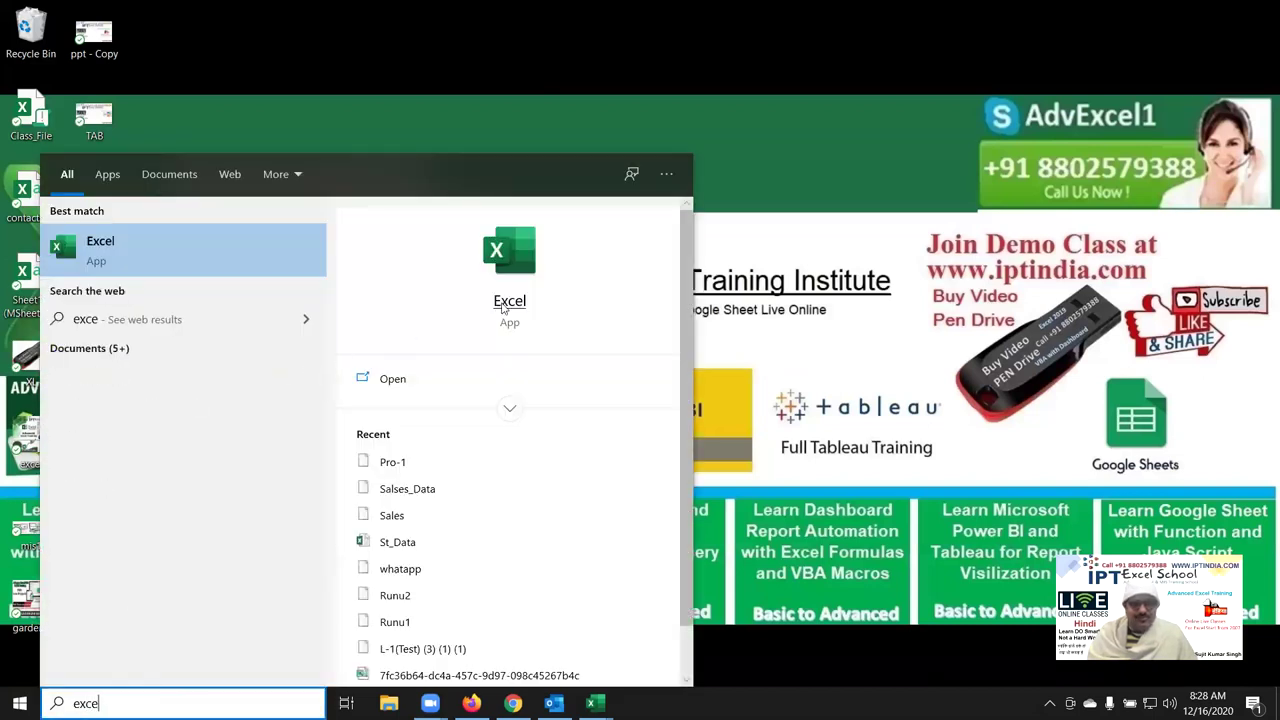
left_click(505, 305)
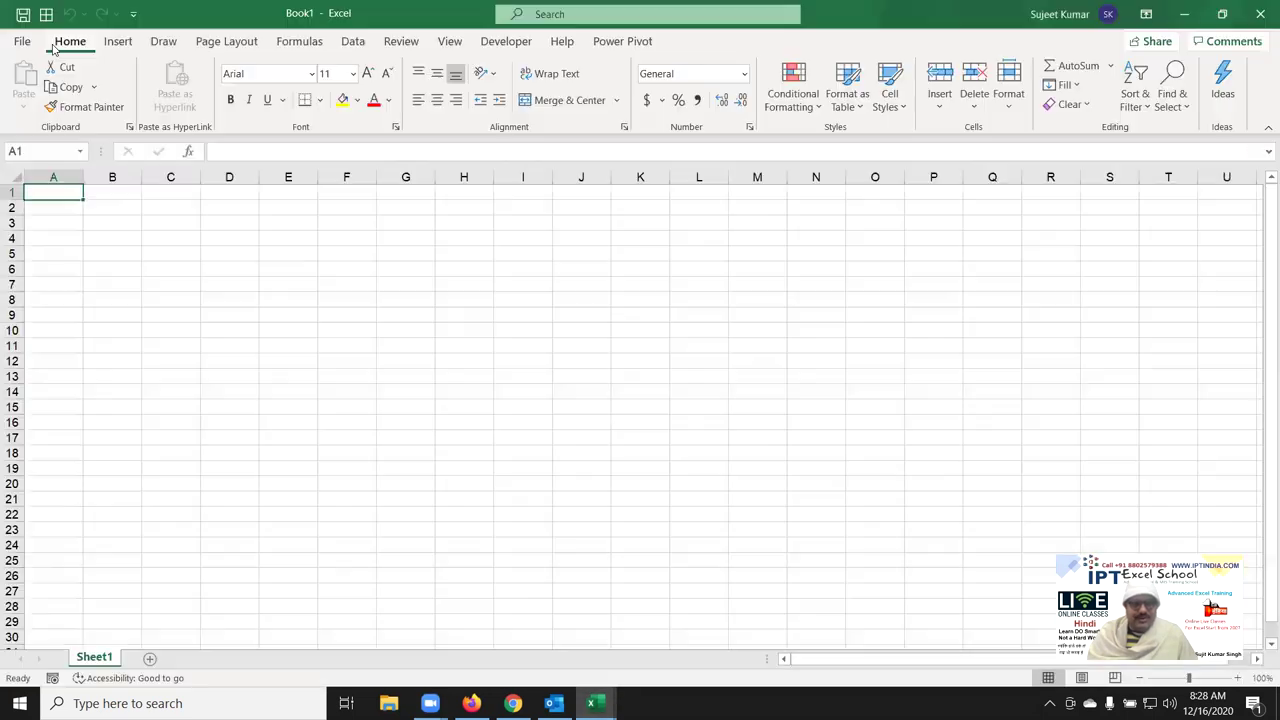
left_click(26, 43)
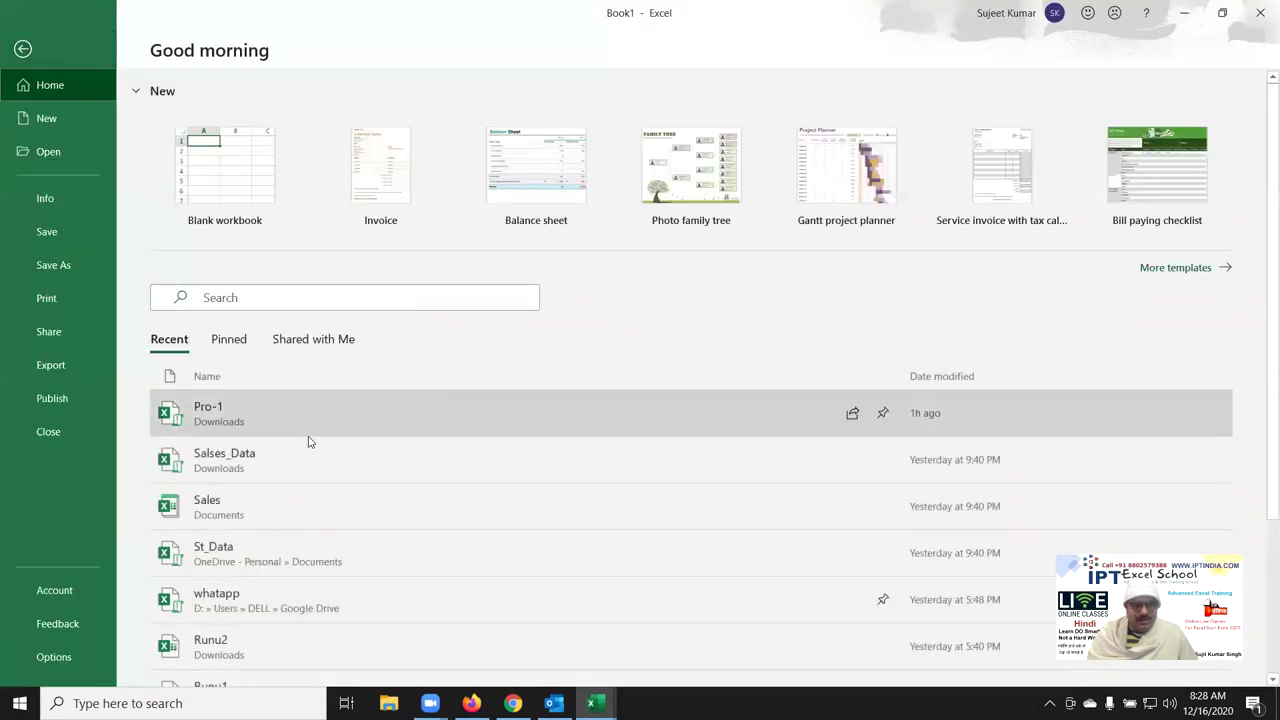
left_click(308, 436)
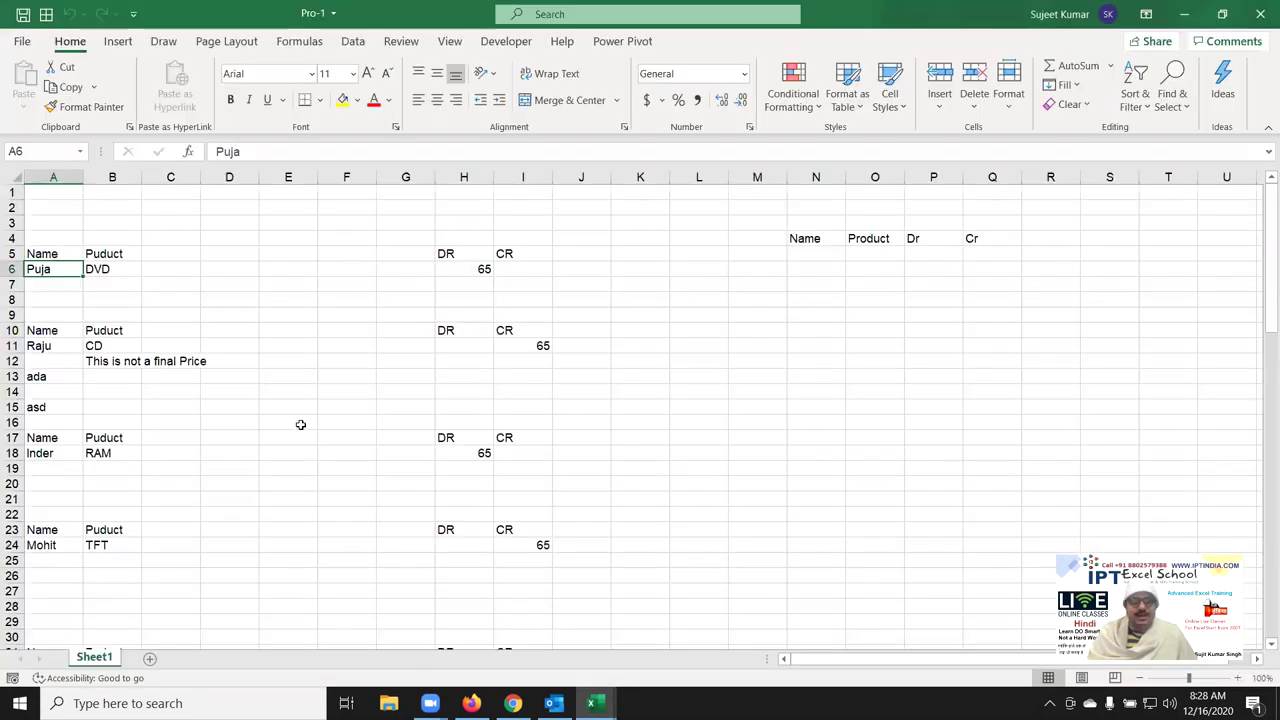
Apply All Borders to the record blocks A5:I6, A10:I11, A17:I18 and A23:I24.
left_click(700, 297)
scroll(195, 263, "down", 4)
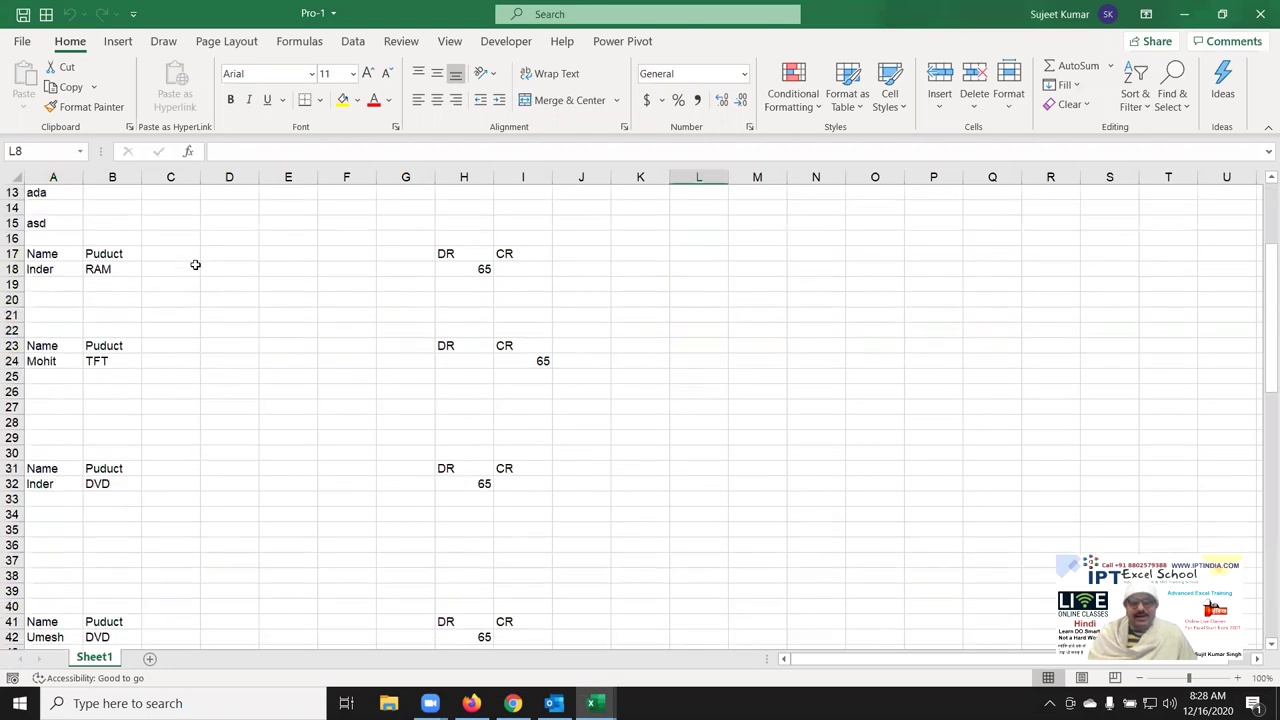
scroll(195, 263, "down", 6)
scroll(190, 263, "up", 5)
scroll(186, 263, "up", 5)
mouse_move(50, 252)
left_mouse_down()
mouse_move(520, 255)
mouse_move(520, 268)
left_mouse_up()
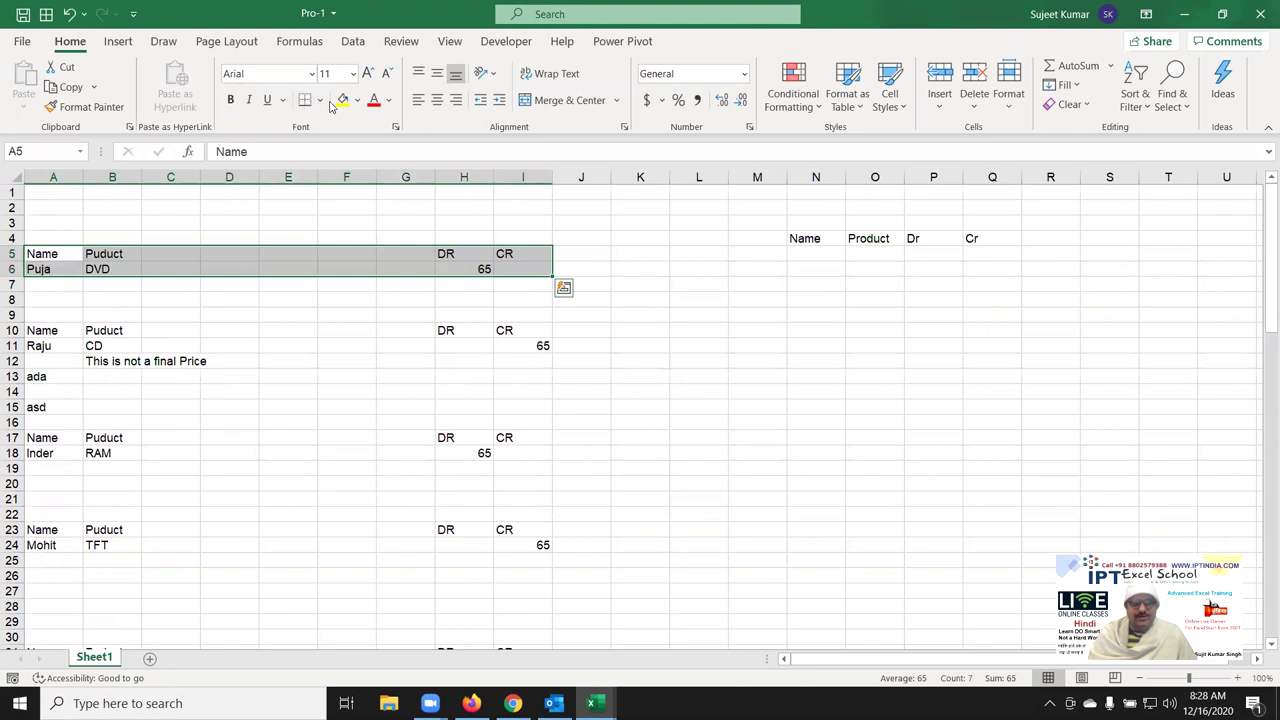
left_click(321, 101)
left_click(325, 268)
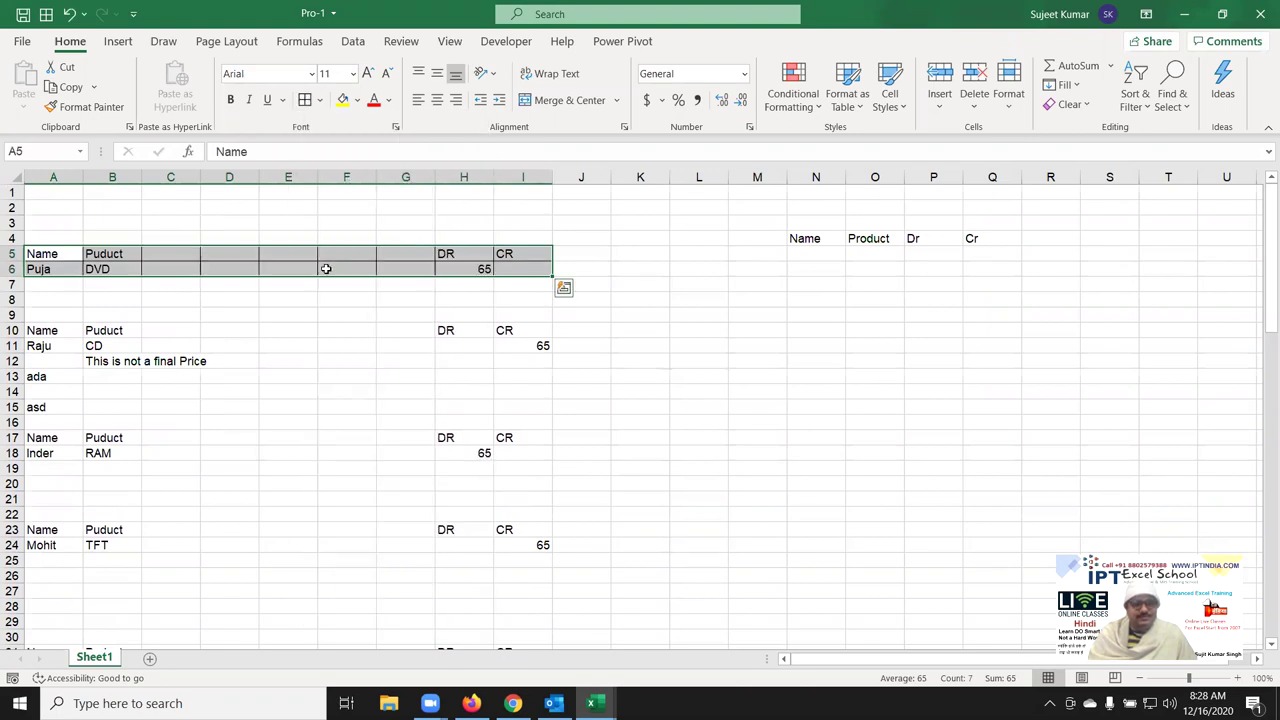
scroll(167, 357, "down", 2)
mouse_move(28, 238)
left_mouse_down()
mouse_move(234, 236)
mouse_move(515, 268)
mouse_move(527, 254)
left_mouse_up()
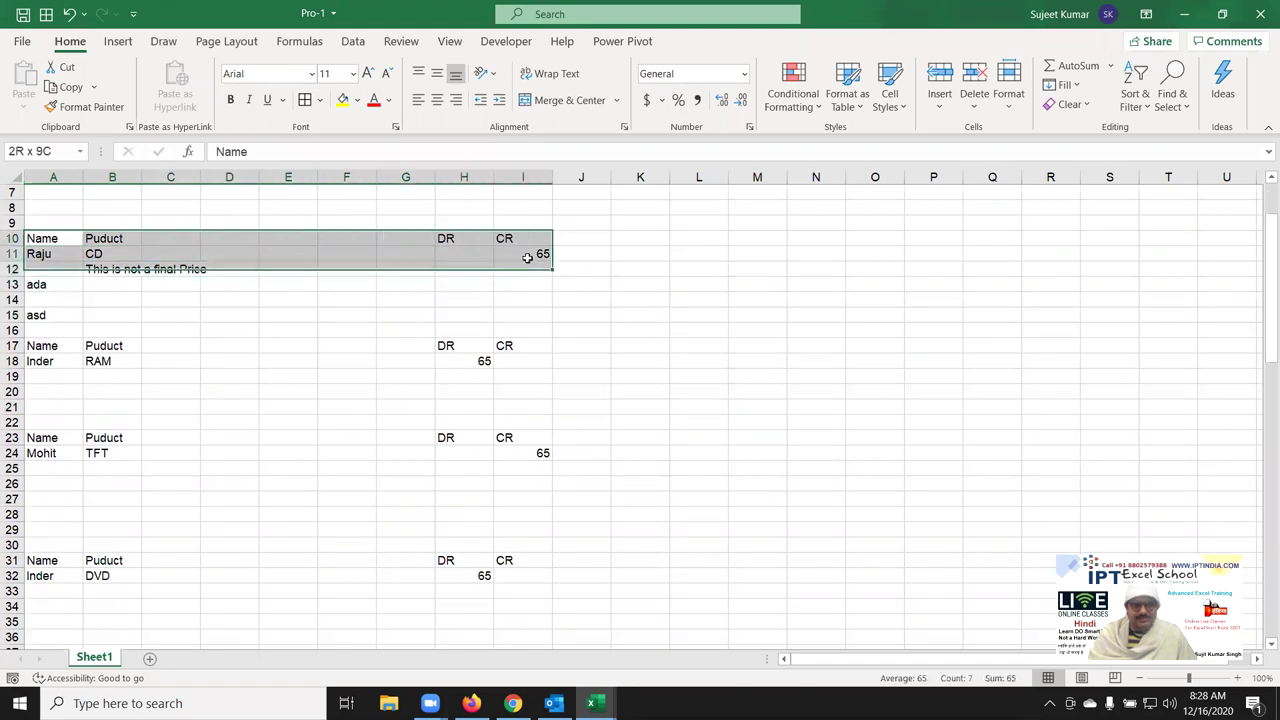
left_click(305, 99)
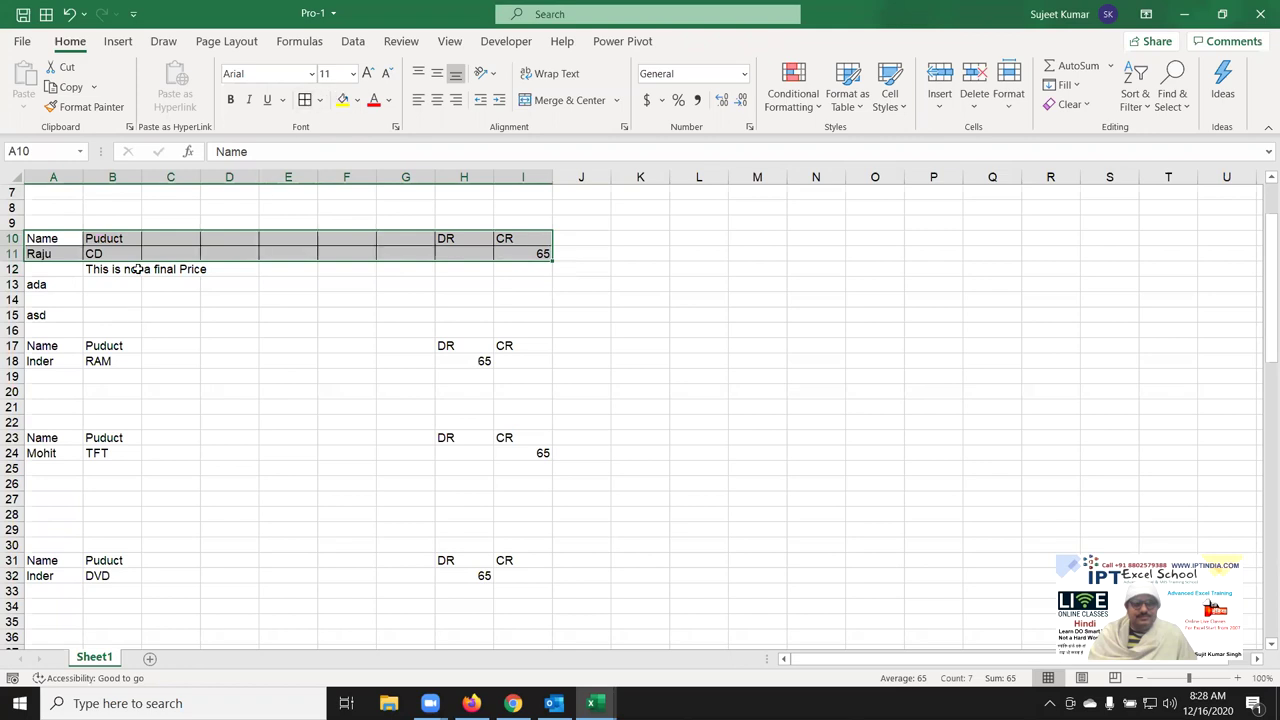
left_click_drag(47, 345, 513, 361)
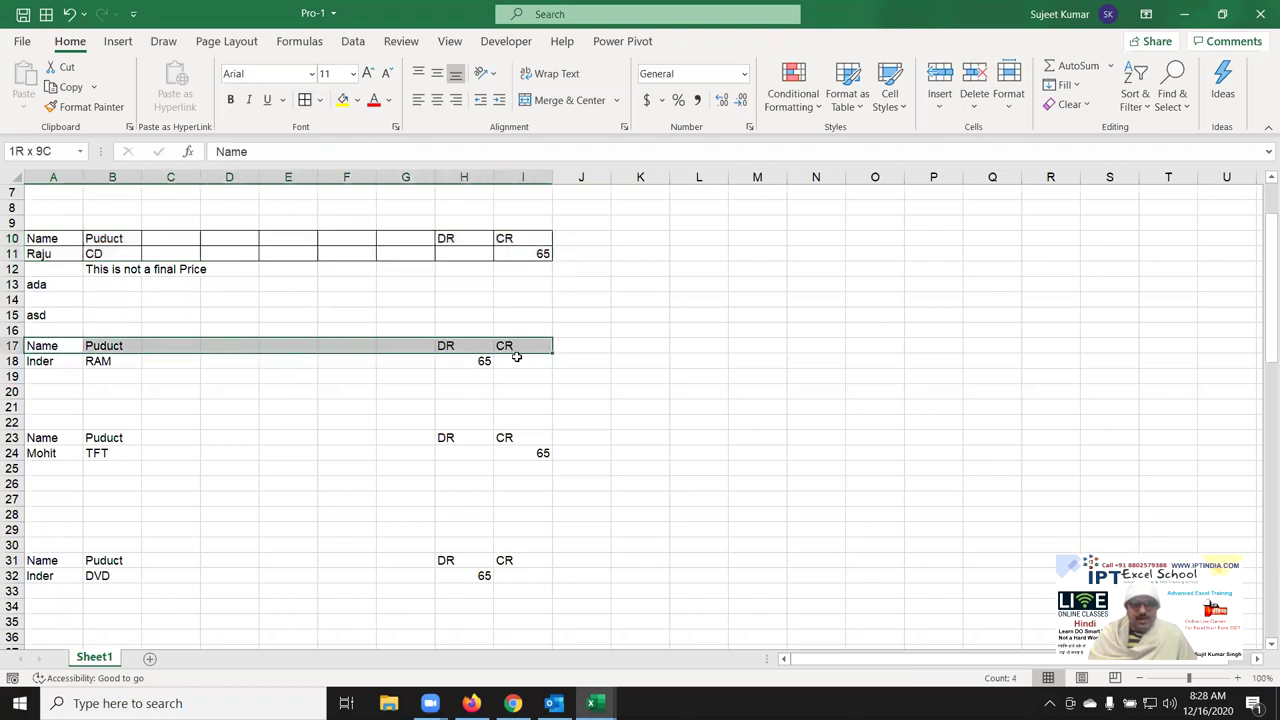
left_click(305, 100)
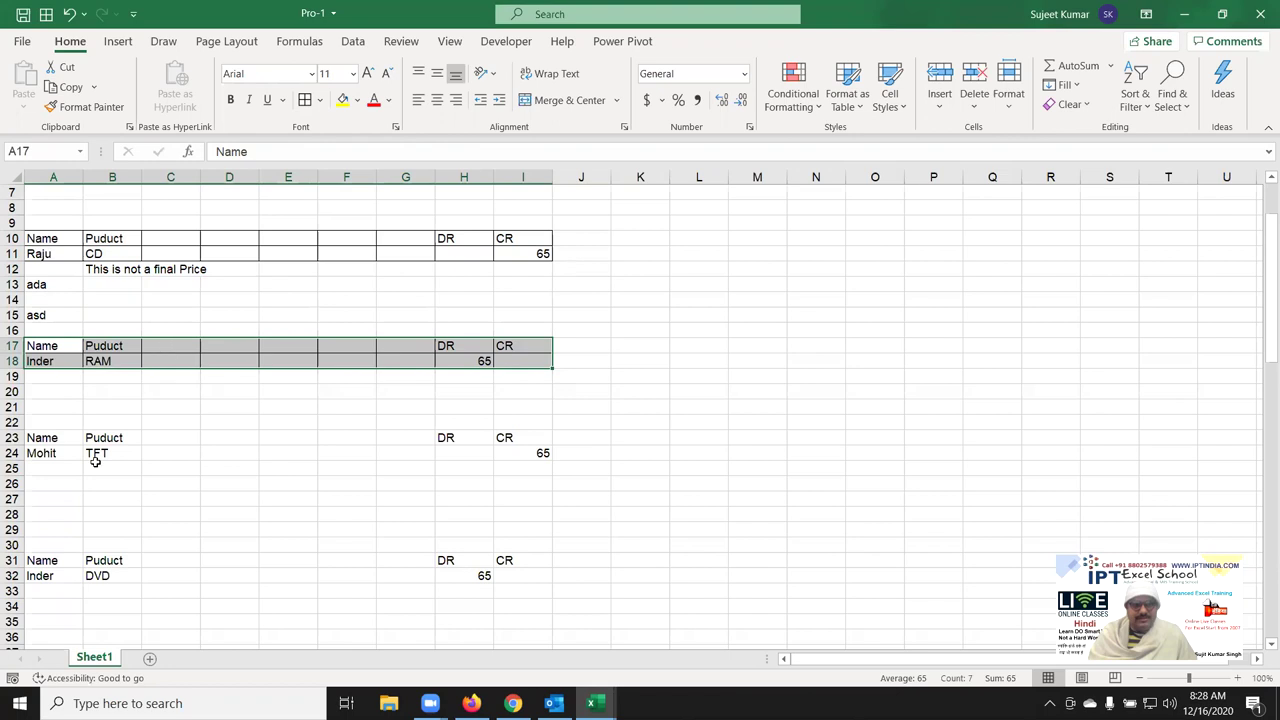
left_click_drag(53, 438, 535, 460)
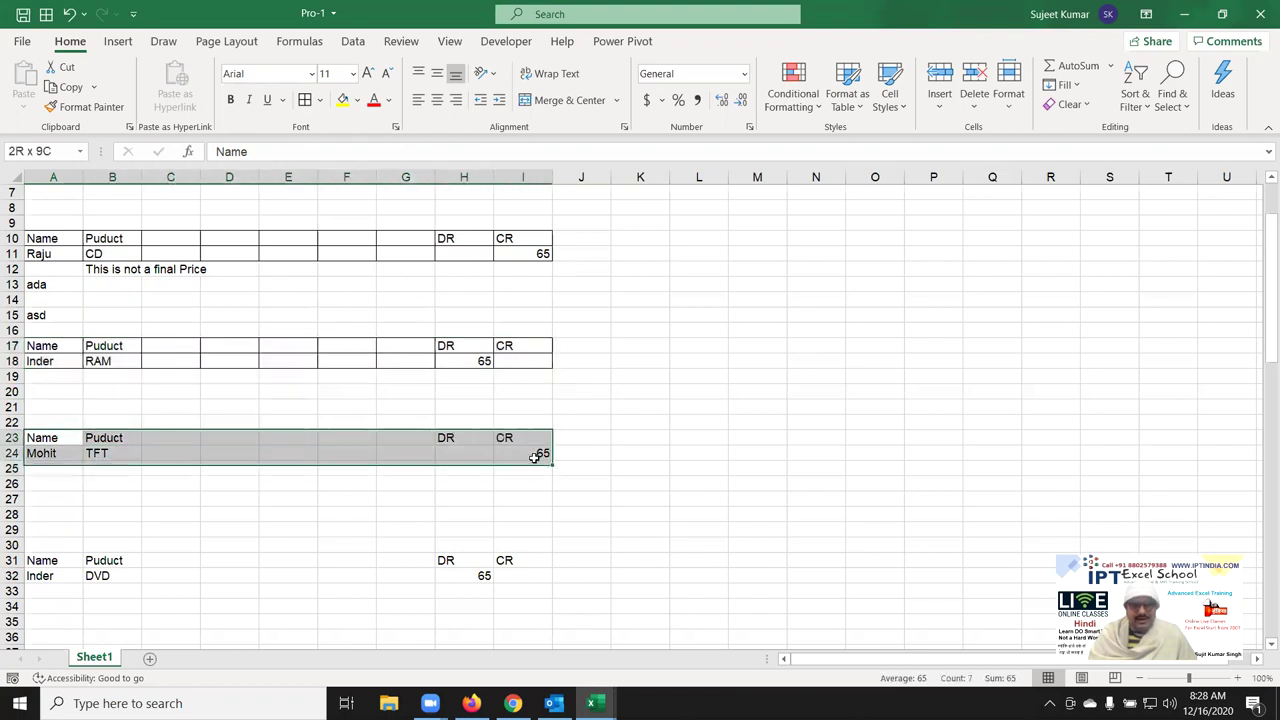
left_click(305, 100)
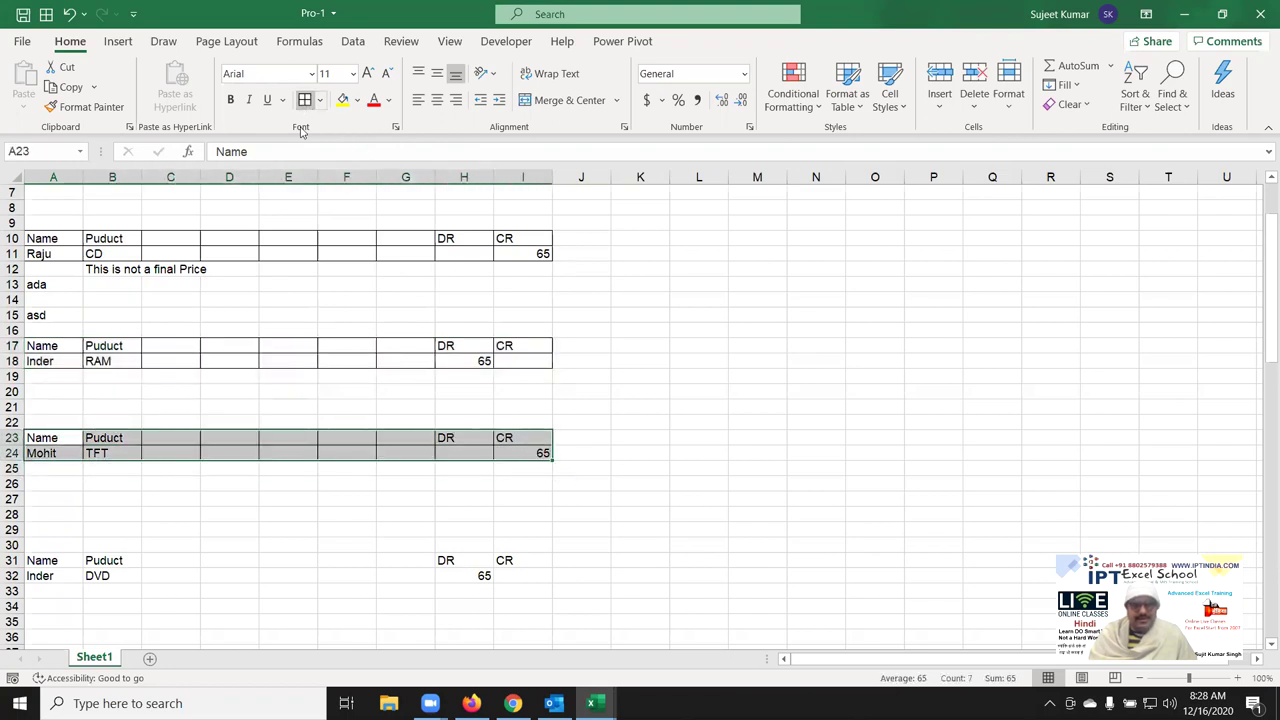
Apply All Borders to the lower record blocks A31:I32, A41:I42 and A53:I54.
scroll(243, 290, "down", 2)
scroll(243, 290, "down", 1)
left_click_drag(47, 422, 520, 430)
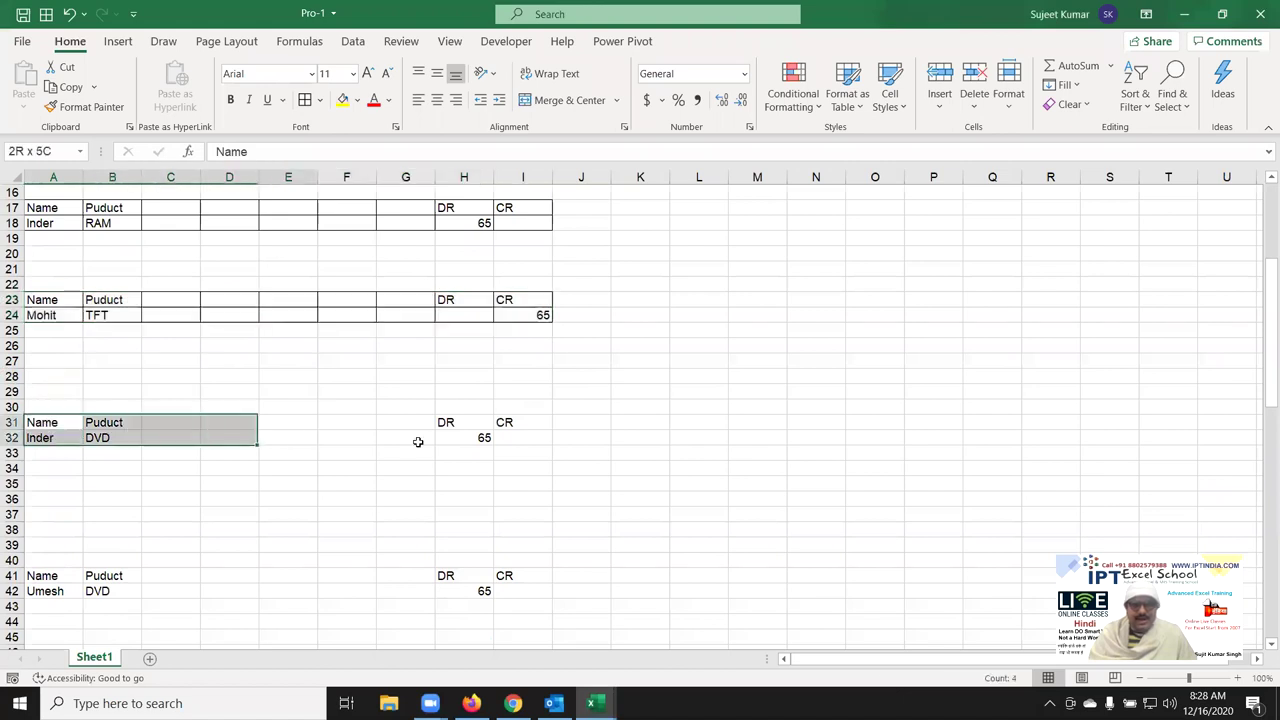
left_click(305, 100)
scroll(243, 314, "down", 3)
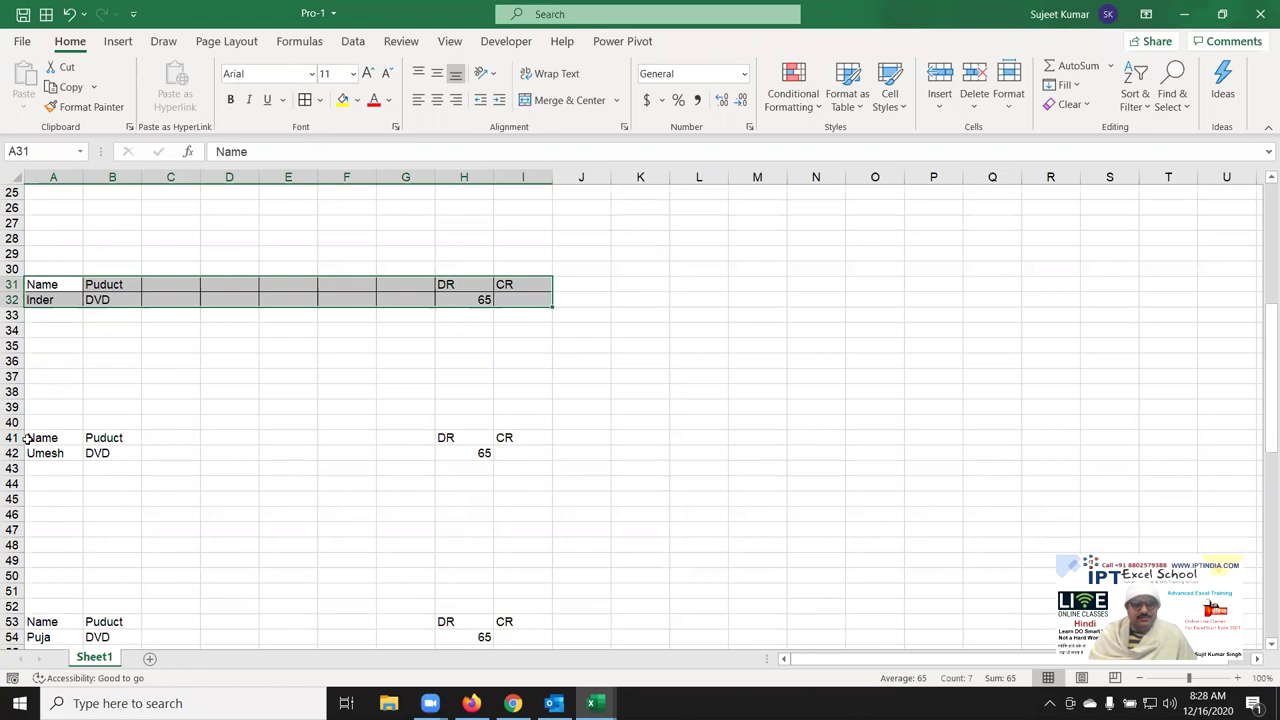
left_click_drag(27, 437, 519, 446)
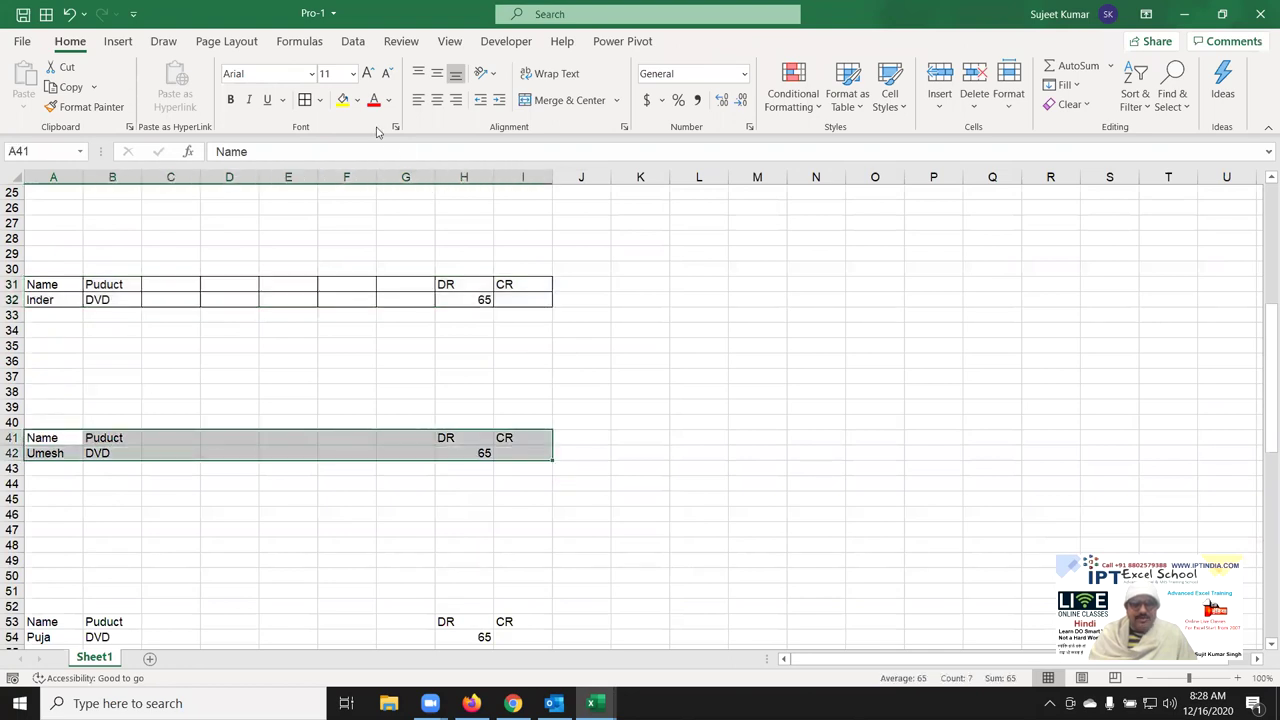
left_click(305, 100)
scroll(343, 386, "down", 4)
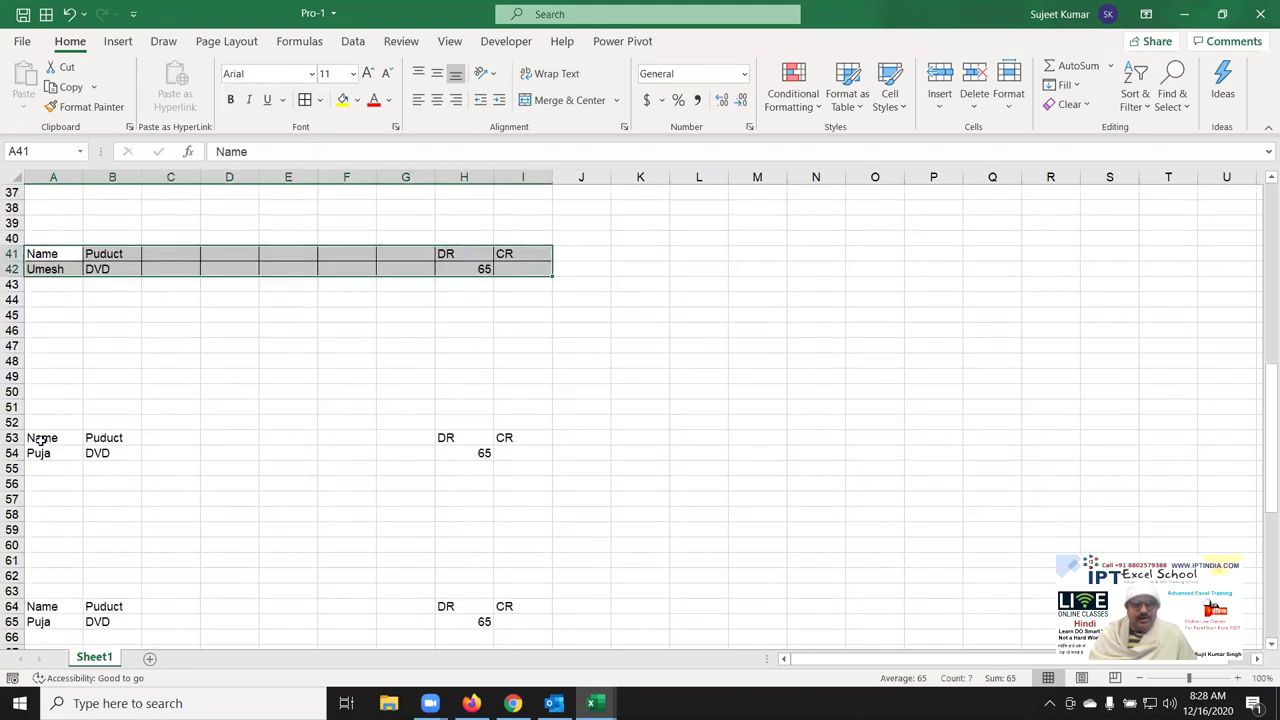
left_click_drag(41, 440, 508, 452)
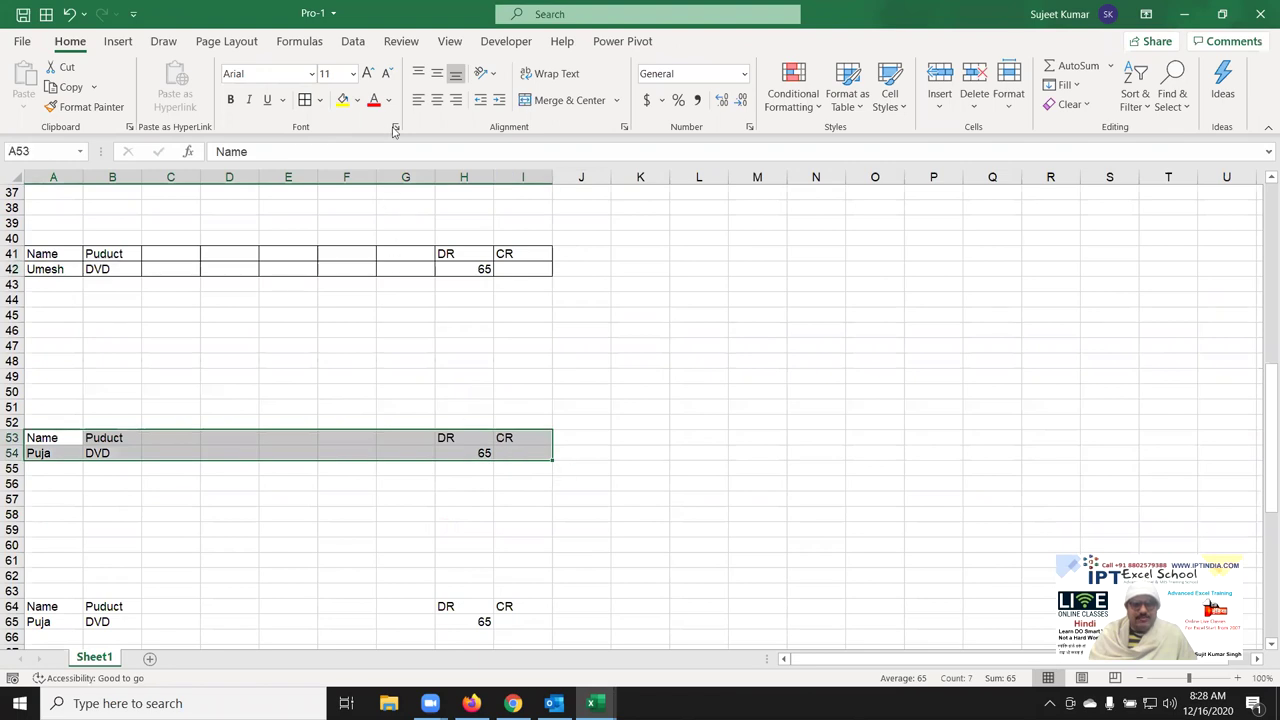
left_click(305, 101)
left_click(67, 345)
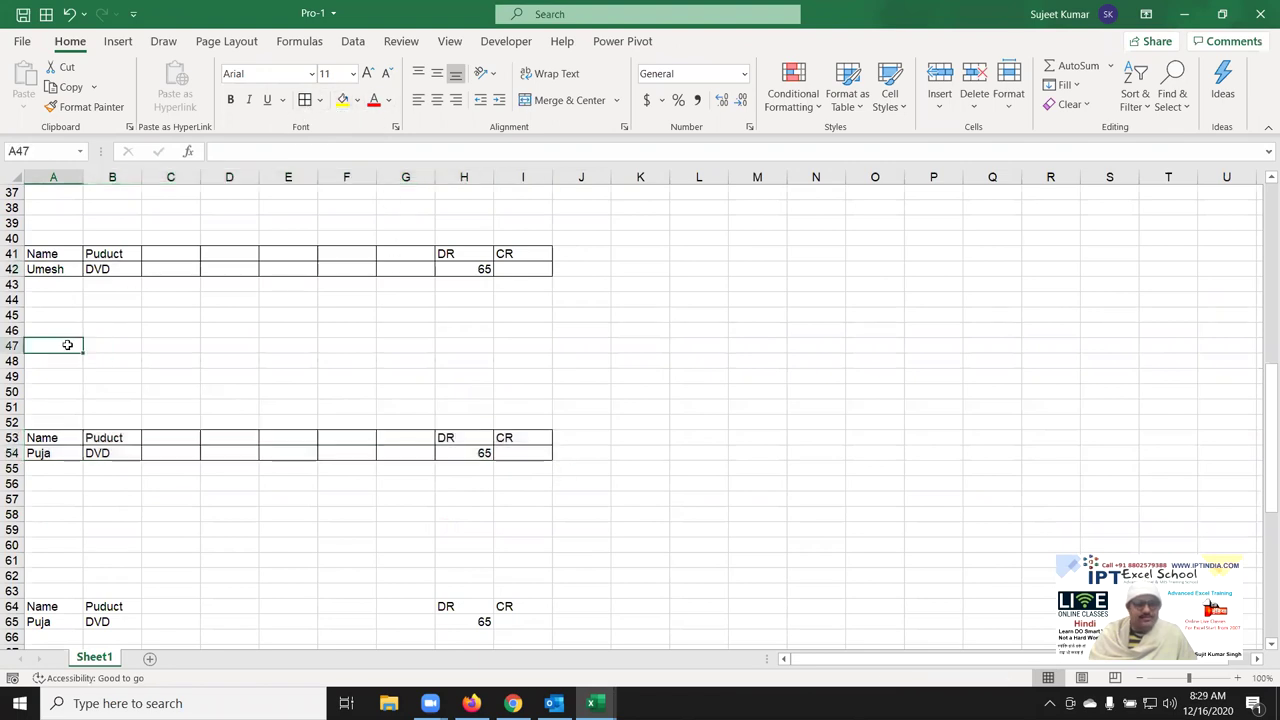
scroll(67, 345, "up", 5)
scroll(67, 345, "up", 5)
Select the Puja record's name, product and DR/CR values, and indicate the N4:Q4 summary headings.
scroll(67, 345, "up", 2)
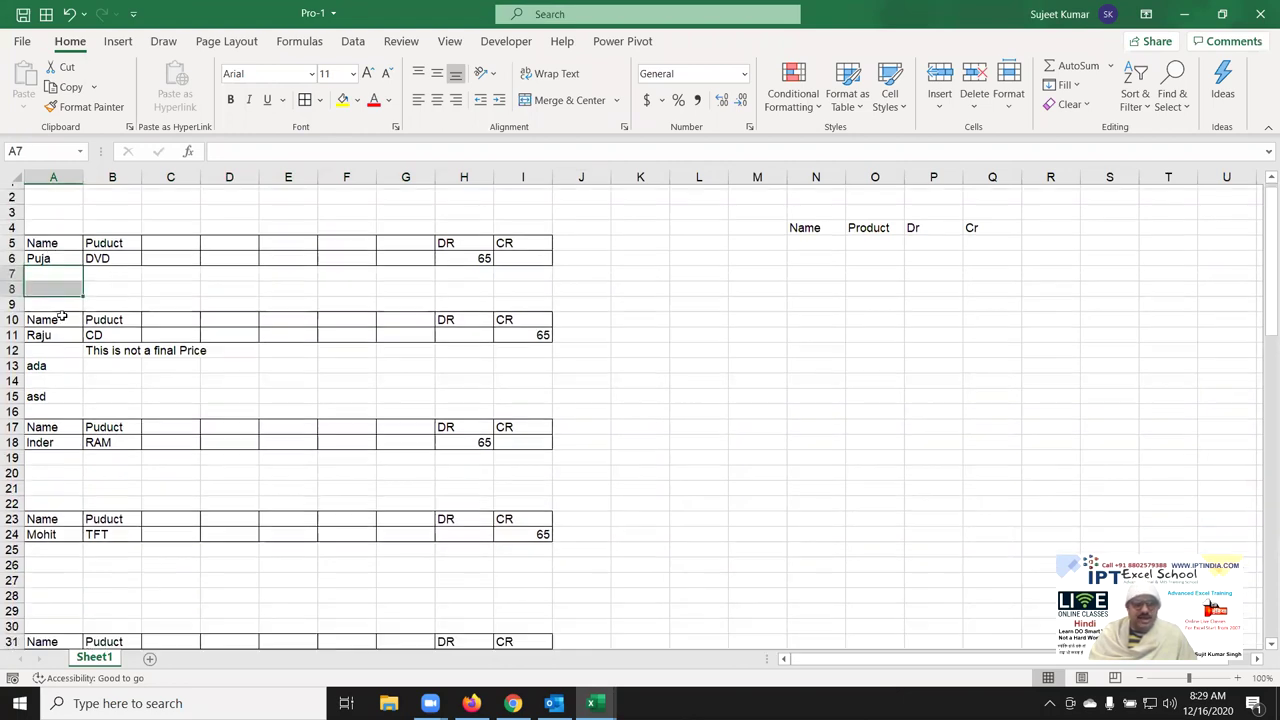
scroll(72, 300, "down", 3)
scroll(72, 300, "up", 2)
left_click(72, 315)
left_click_drag(72, 315, 183, 357)
left_click(300, 345)
scroll(167, 297, "up", 1)
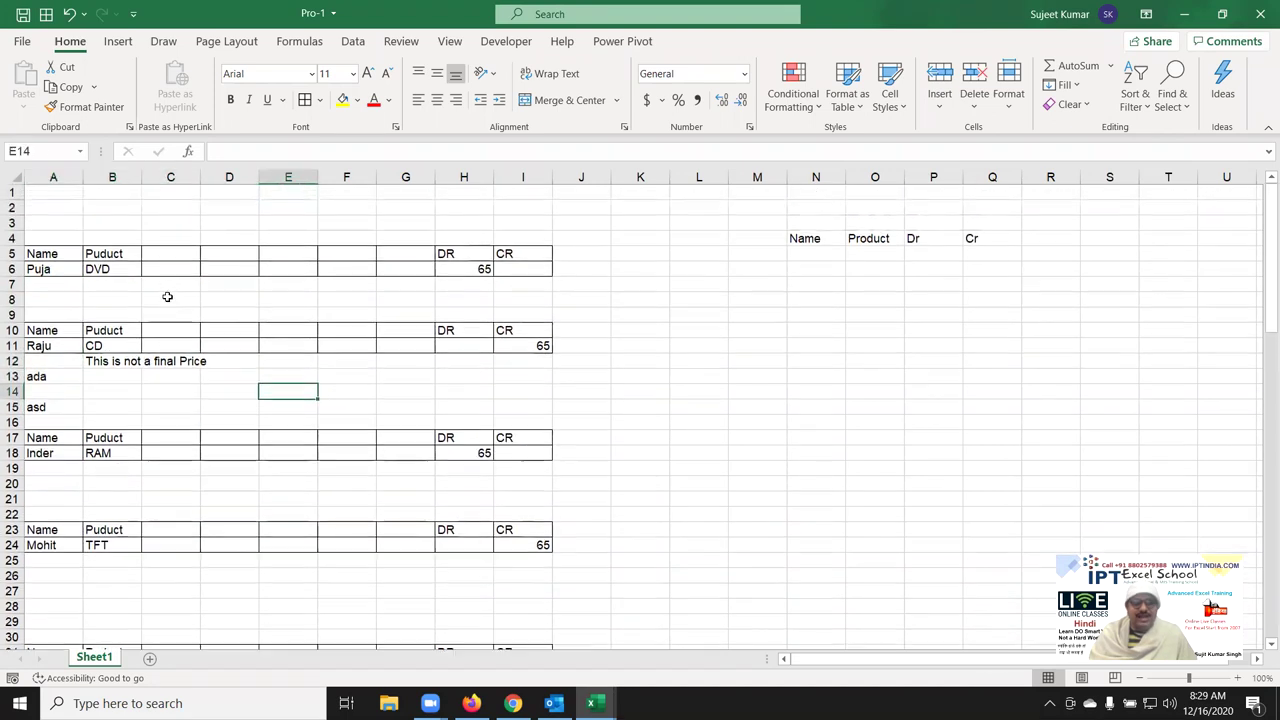
left_click(54, 253)
left_click_drag(48, 269, 121, 268)
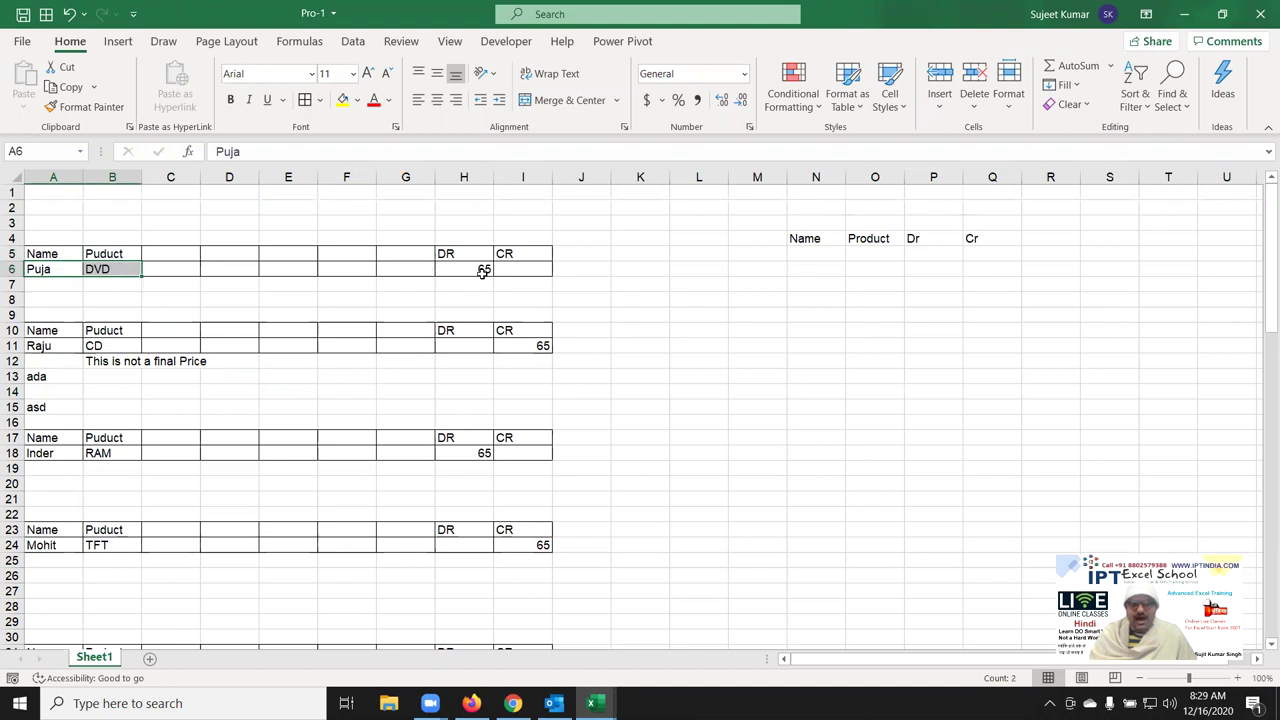
left_click_drag(483, 271, 507, 275)
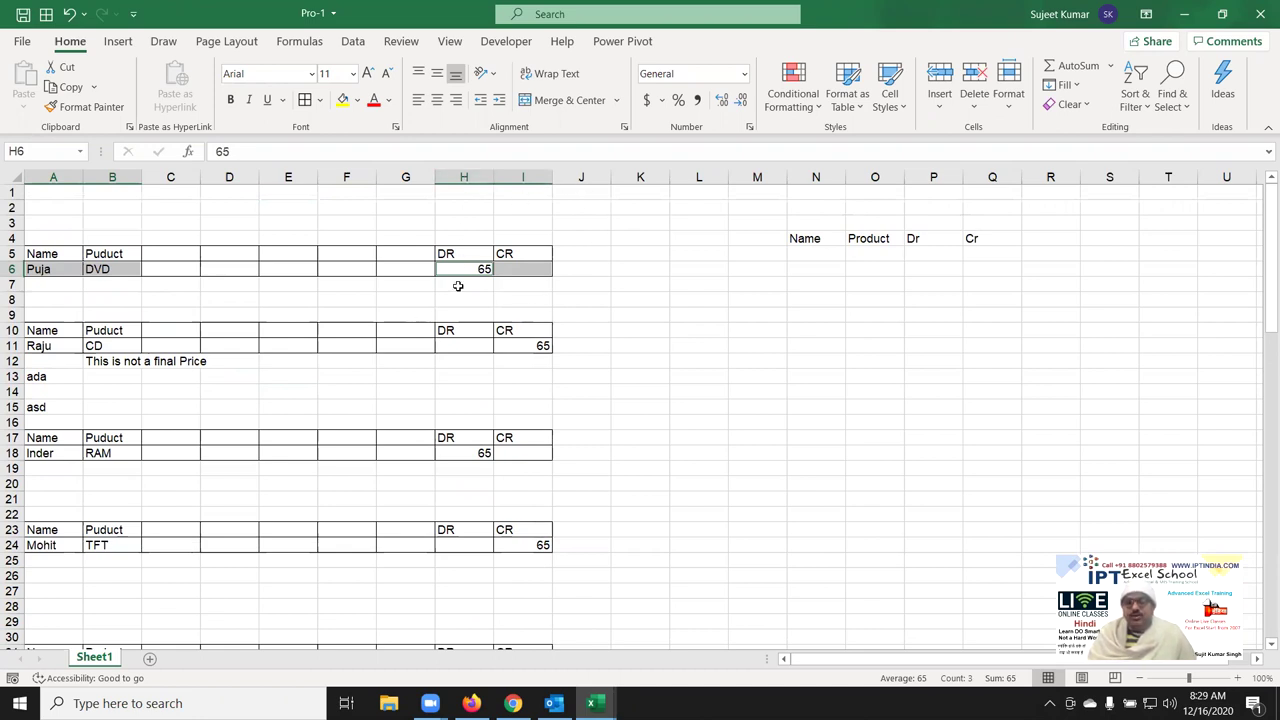
mouse_move(807, 239)
left_mouse_down()
mouse_move(971, 254)
mouse_move(985, 300)
left_mouse_up()
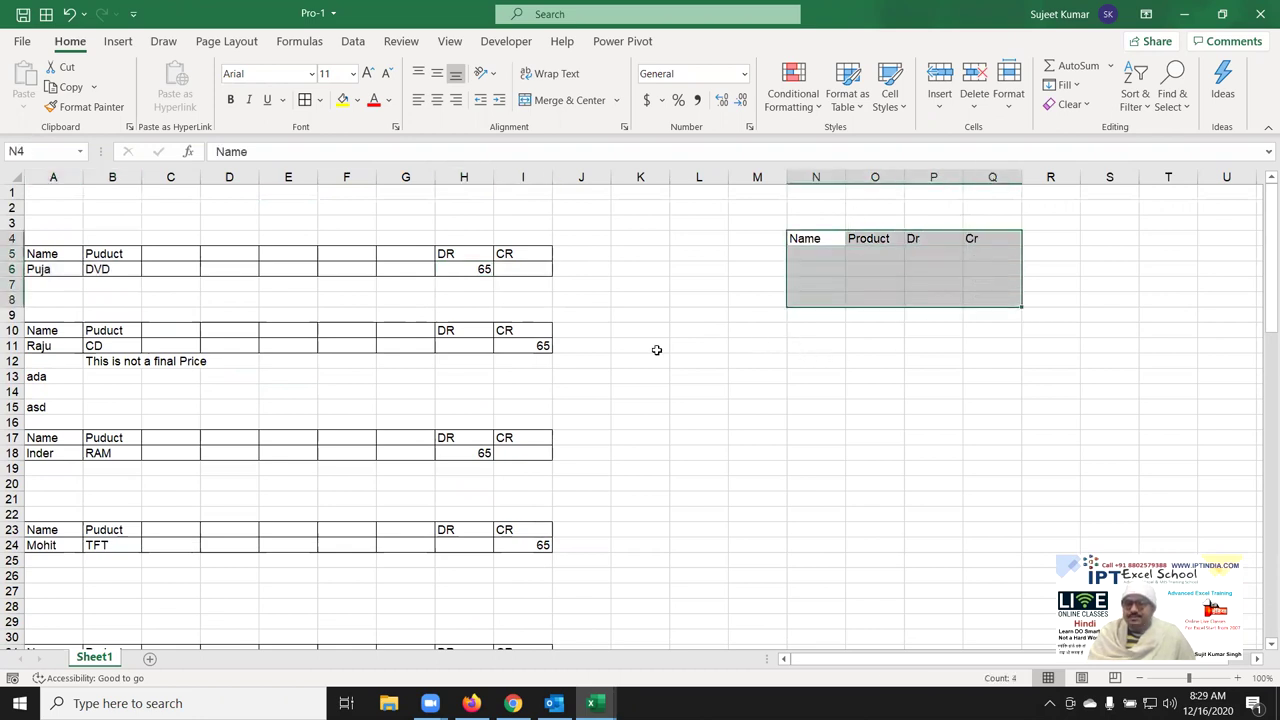
Copy Puja and DVD into N5 and the DR/CR value 65 into P5.
left_click(42, 270)
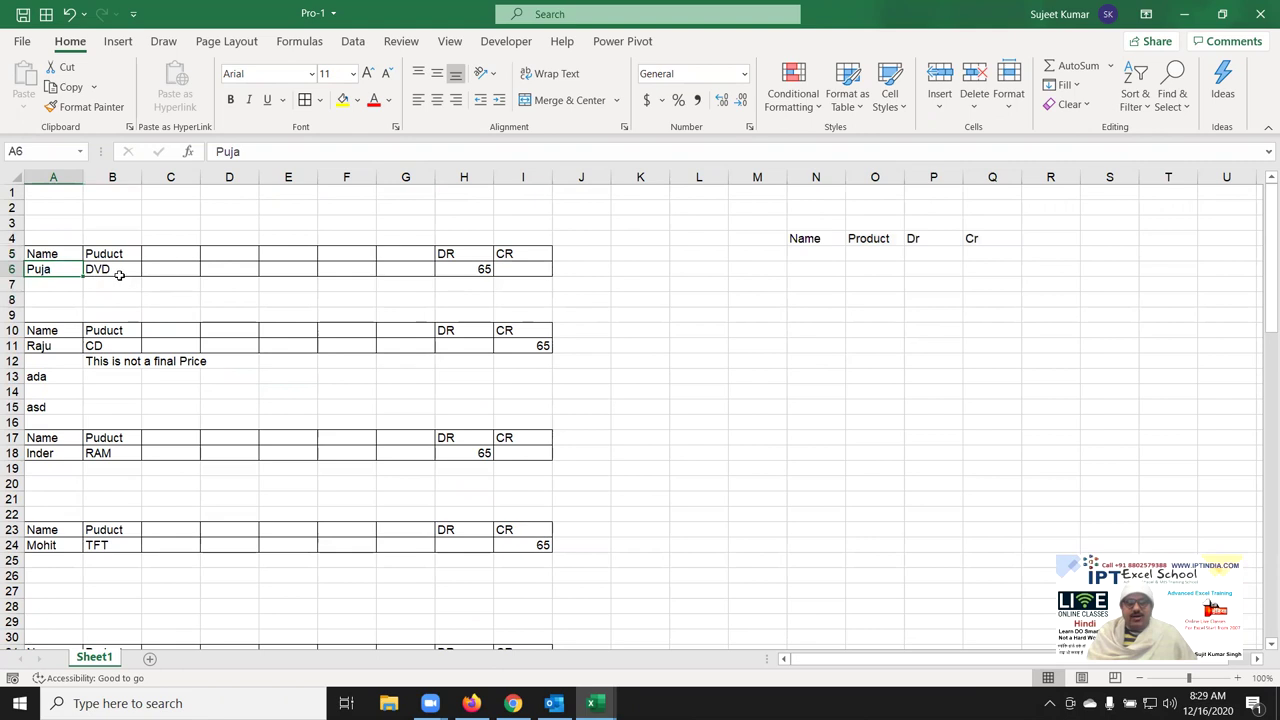
left_click_drag(119, 273, 42, 254)
key("ctrl+c")
left_click(800, 258)
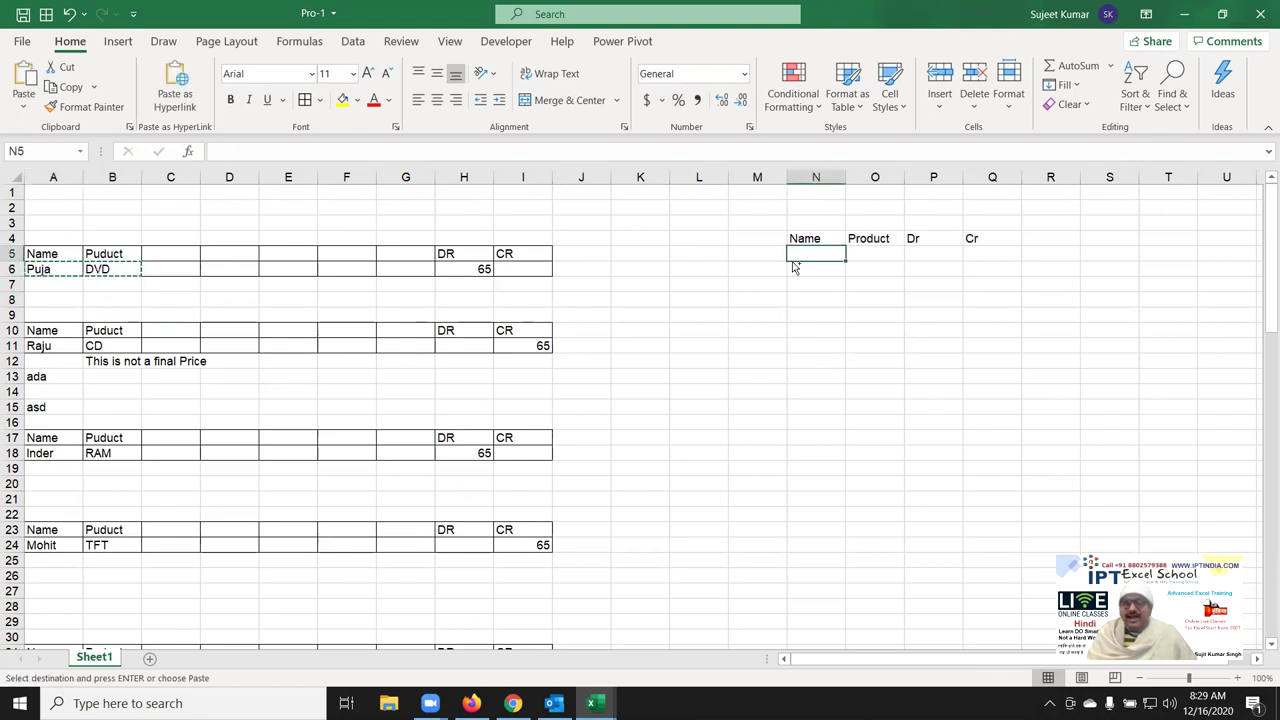
key("ctrl+v")
left_click_drag(475, 270, 523, 270)
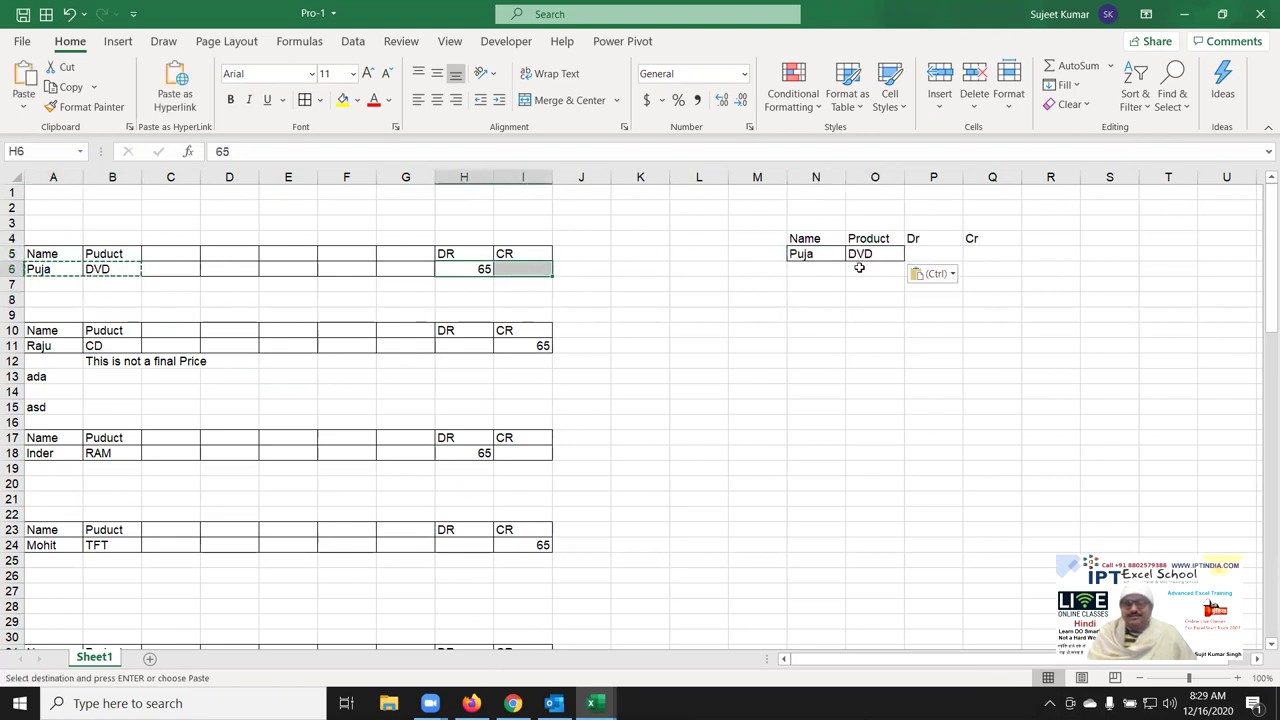
key("ctrl+c")
left_click(928, 252)
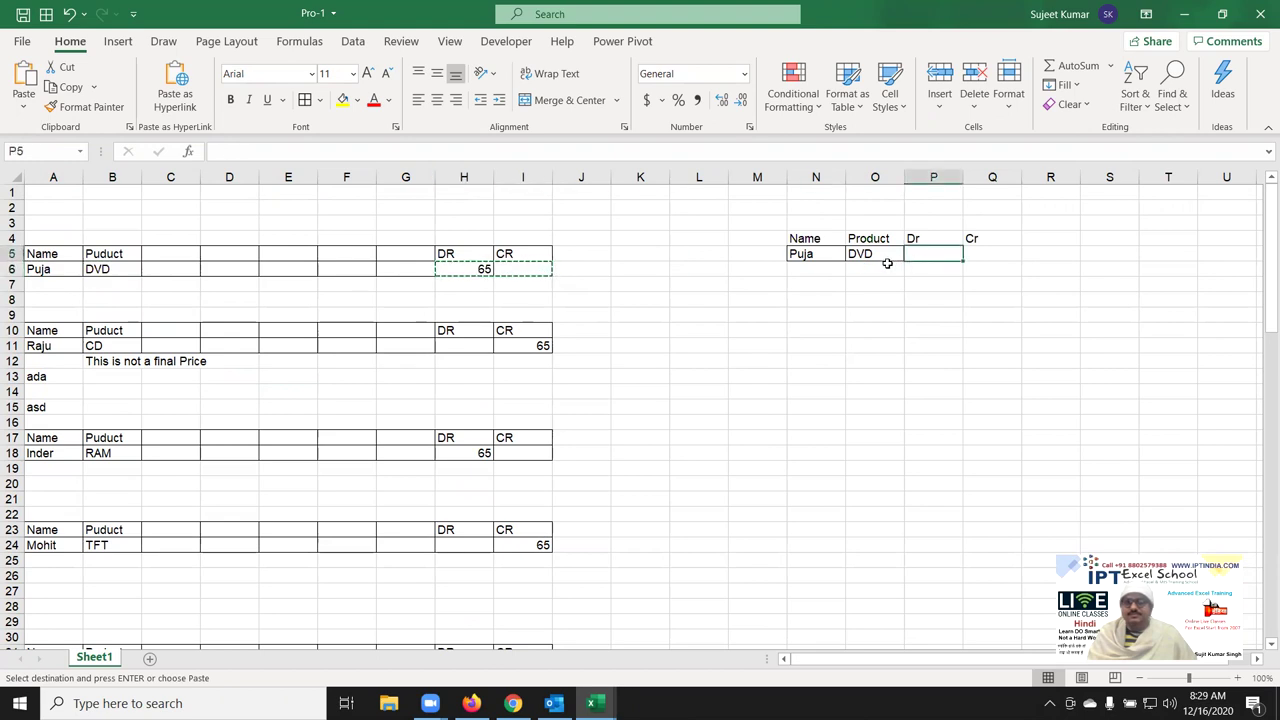
key("ctrl+v")
left_click(703, 330)
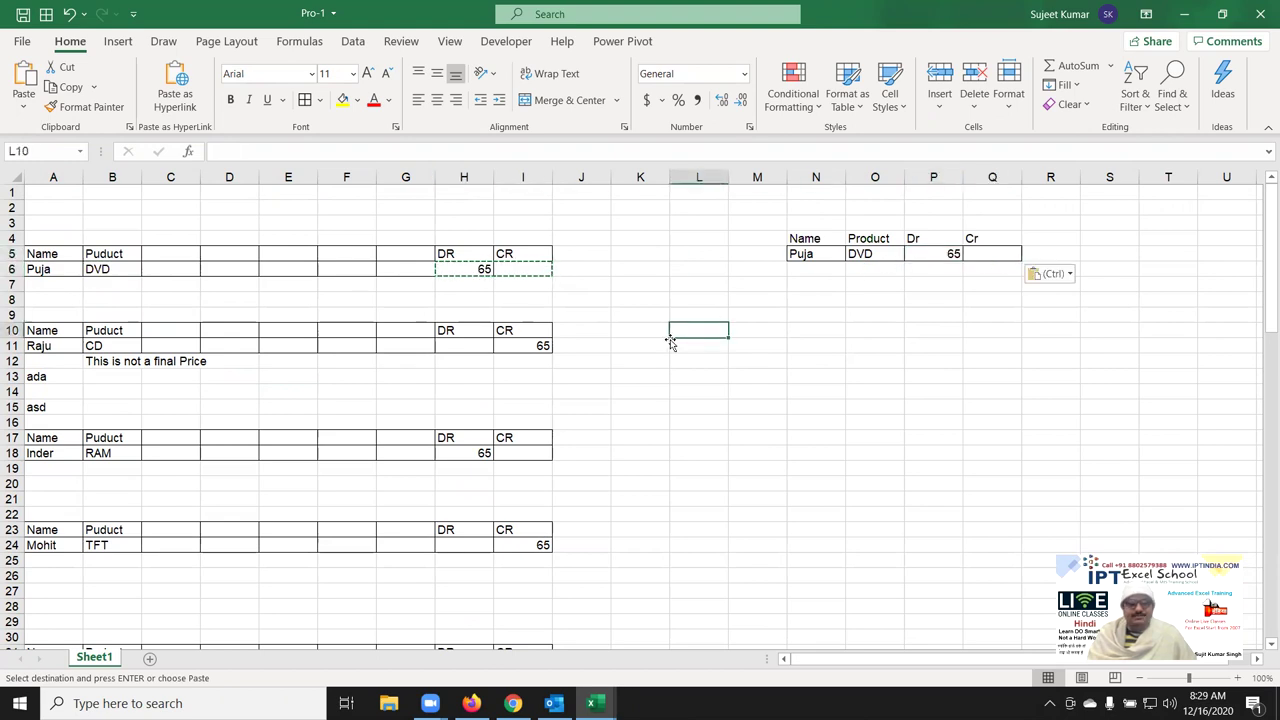
Undo both pastes and cancel the copy, leaving the N4:Q4 headings with nothing beneath.
scroll(286, 391, "down", 4)
scroll(267, 406, "down", 9)
scroll(267, 406, "down", 8)
scroll(267, 406, "down", 6)
scroll(267, 406, "down", 4)
scroll(270, 404, "up", 11)
scroll(270, 404, "up", 5)
scroll(270, 404, "up", 14)
scroll(270, 404, "up", 1)
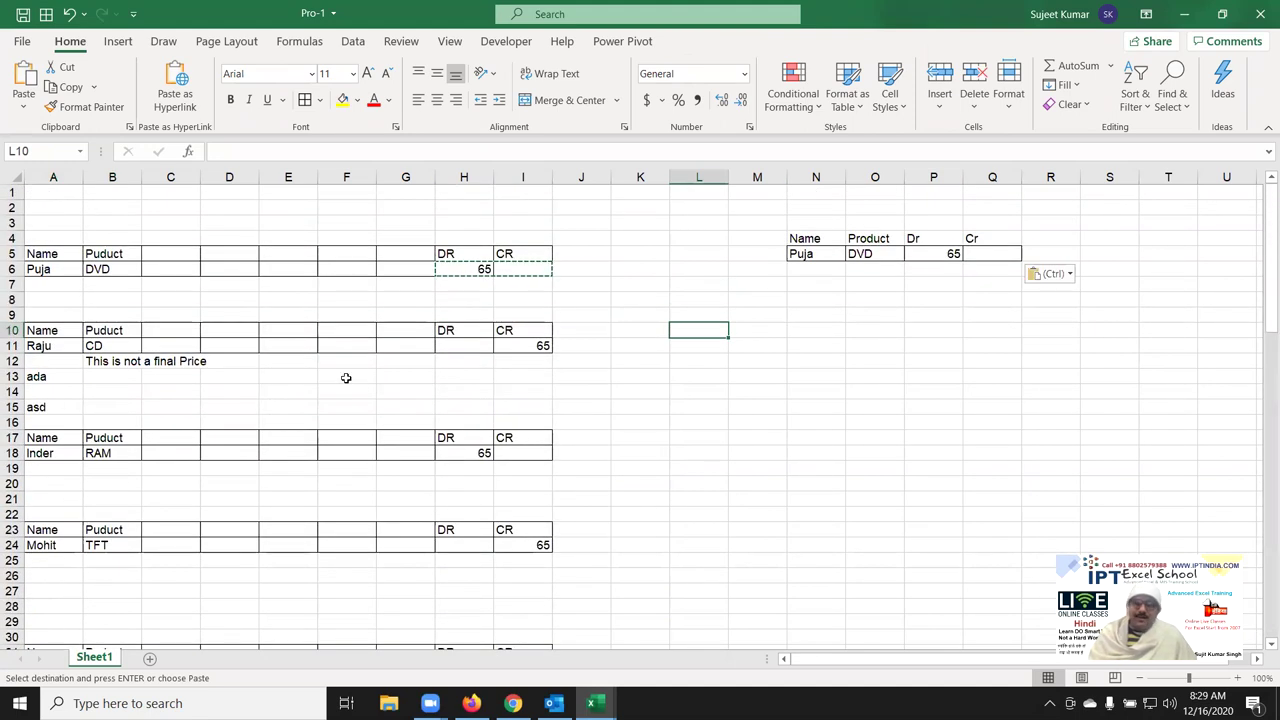
key("ctrl+z")
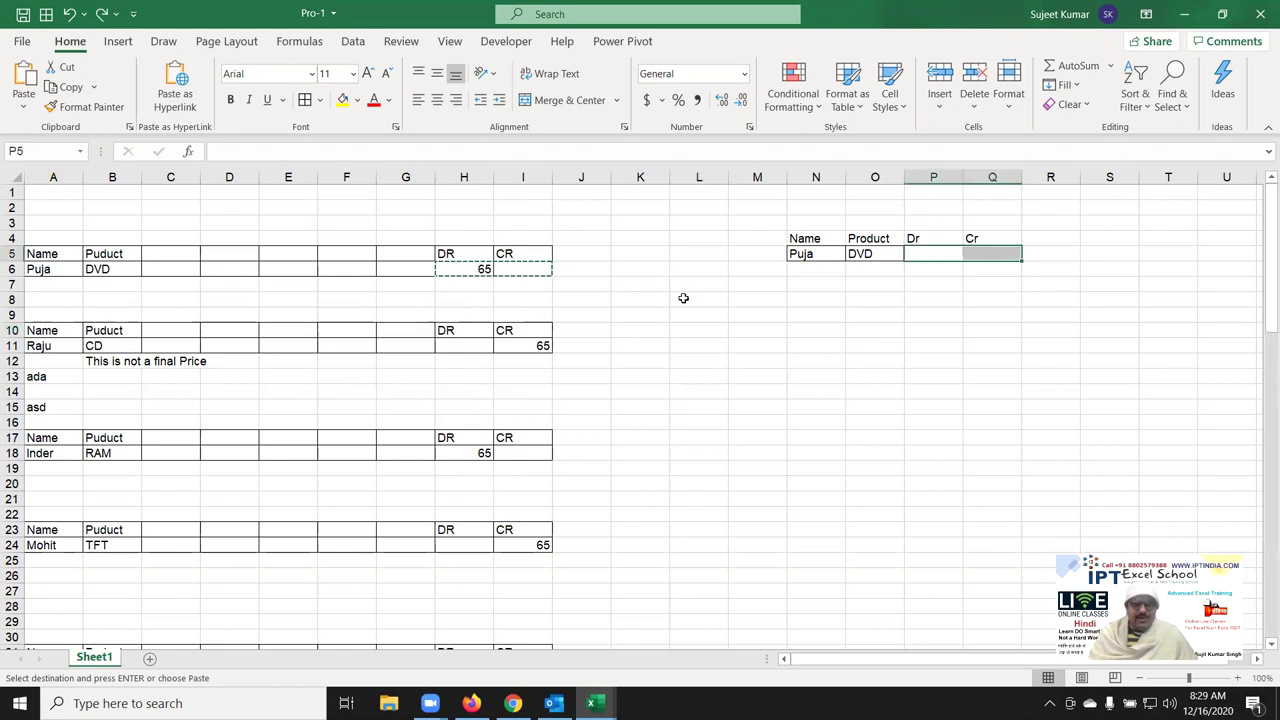
key("ctrl+z")
left_click(632, 300)
key("Escape")
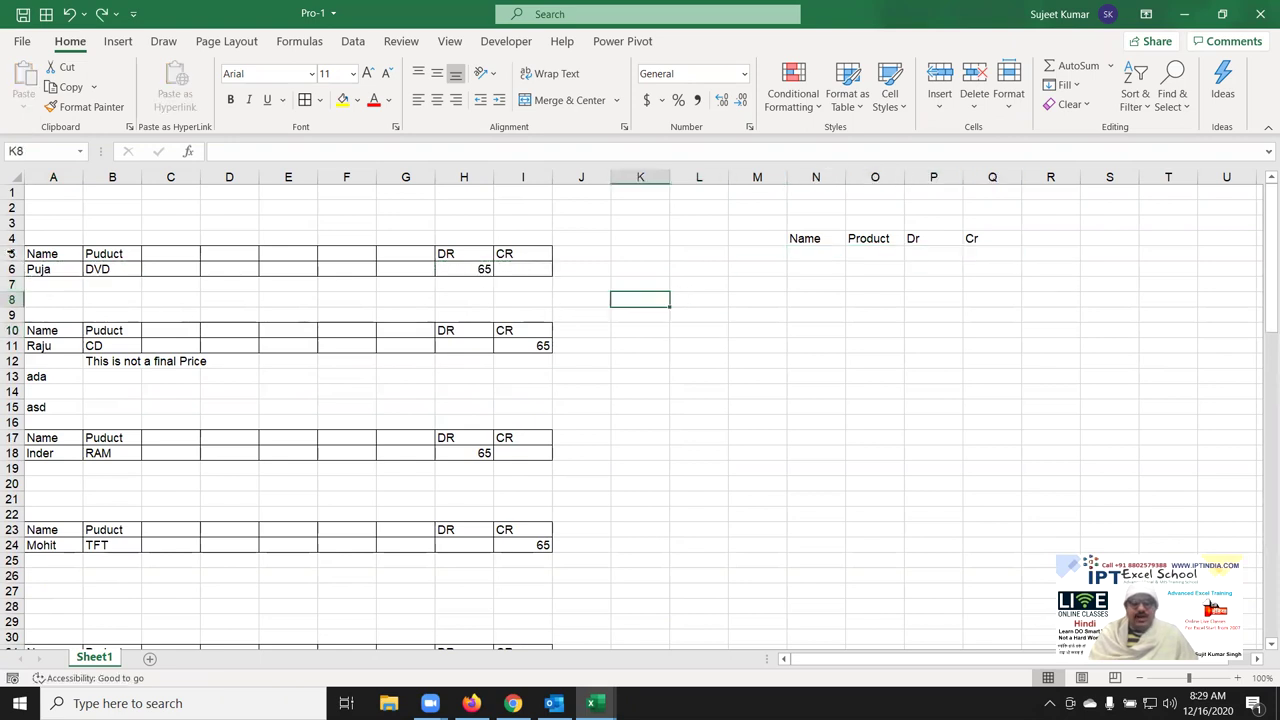
Review column A's entries, starting from the Name heading in A5.
left_click(54, 176)
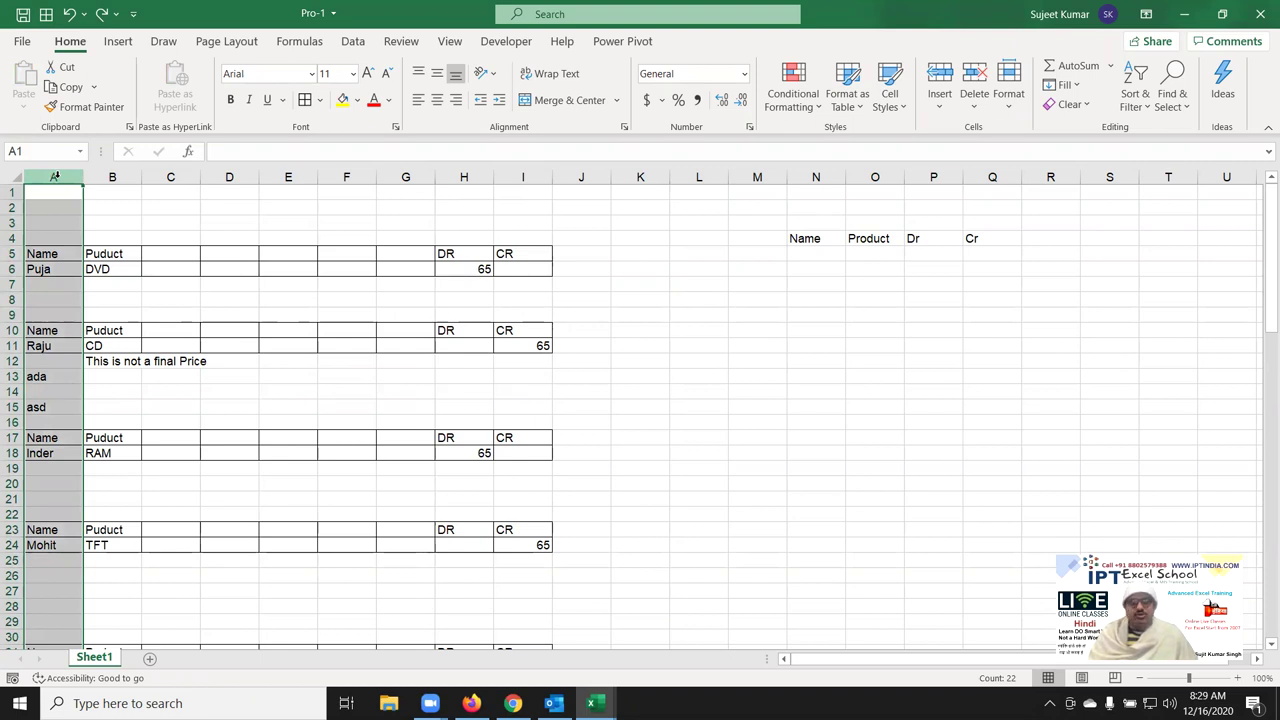
left_click(160, 316)
left_click(47, 254)
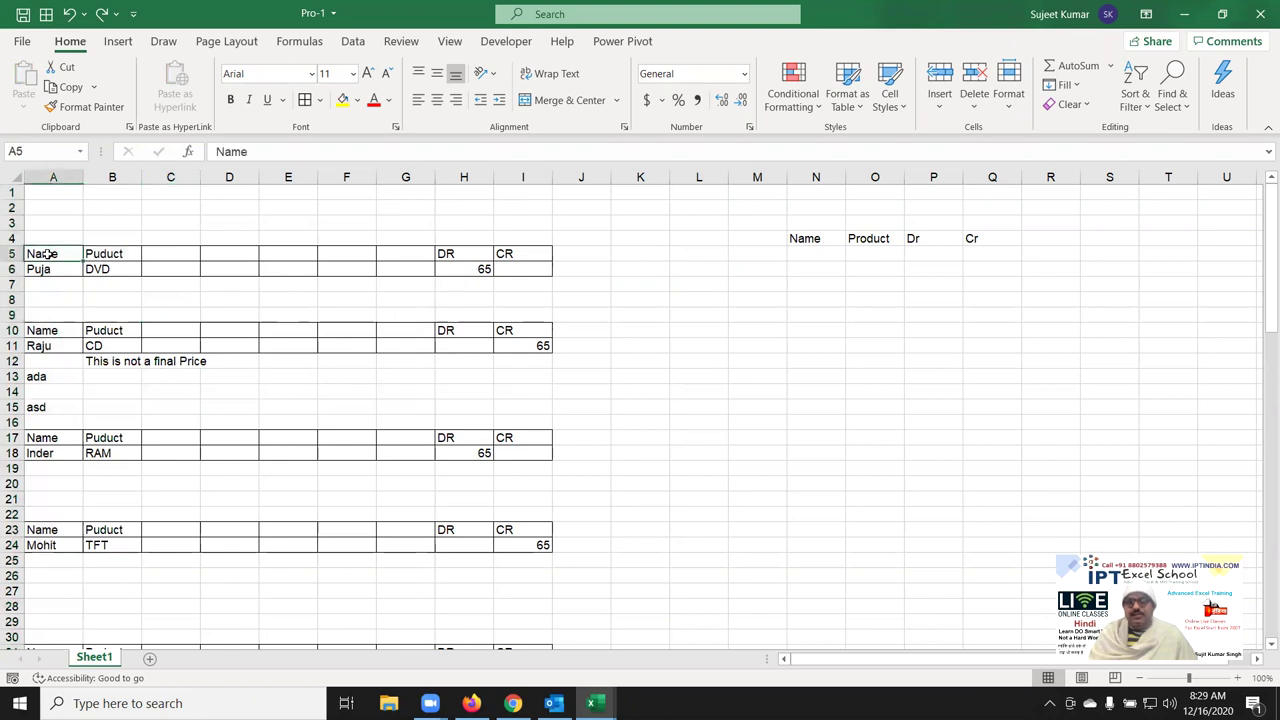
key("Down")
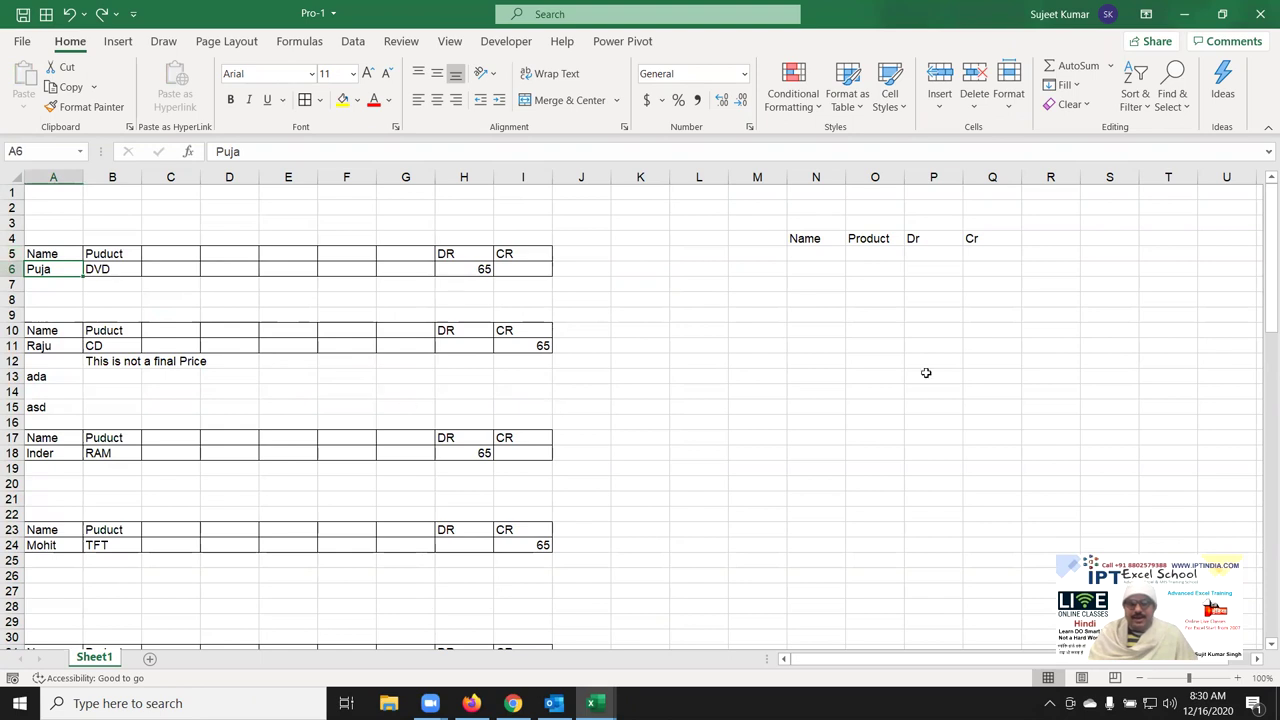
Add the heading Sr in M4 and the starting number 1 in M5.
left_click(759, 239)
type("Sr")
key("Return")
type("1")
key("Return")
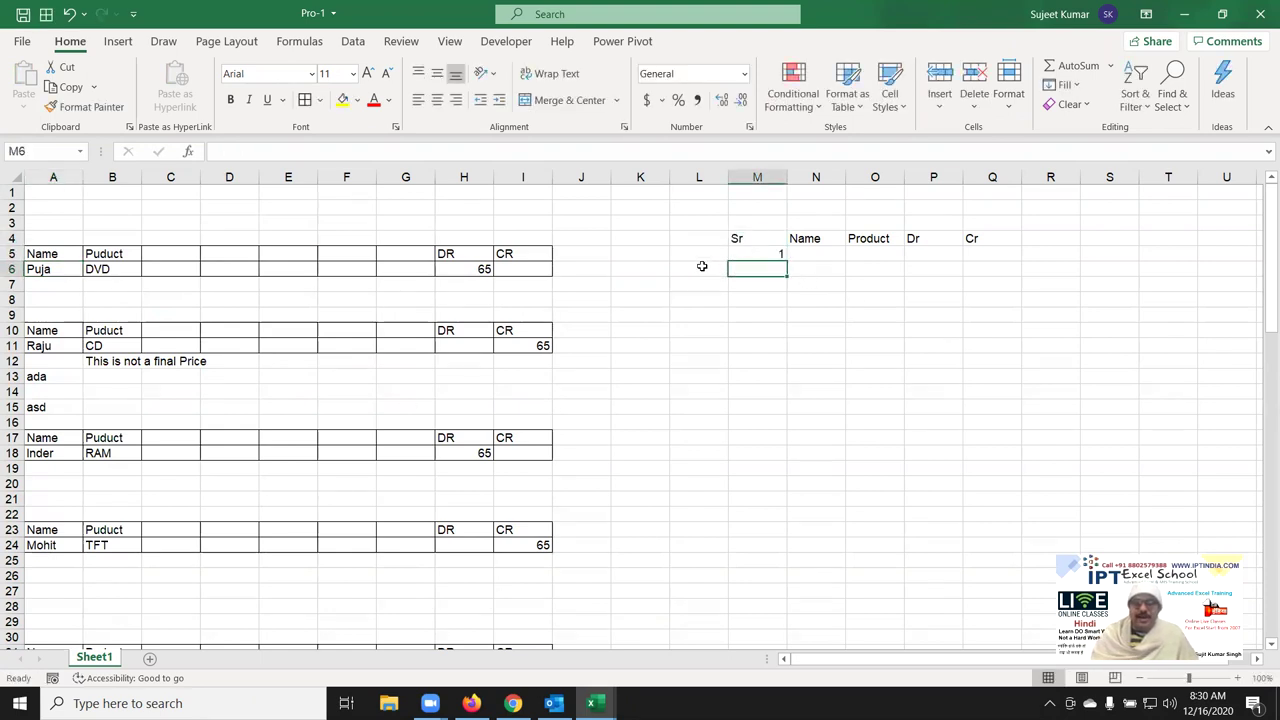
left_click_drag(754, 251, 757, 462)
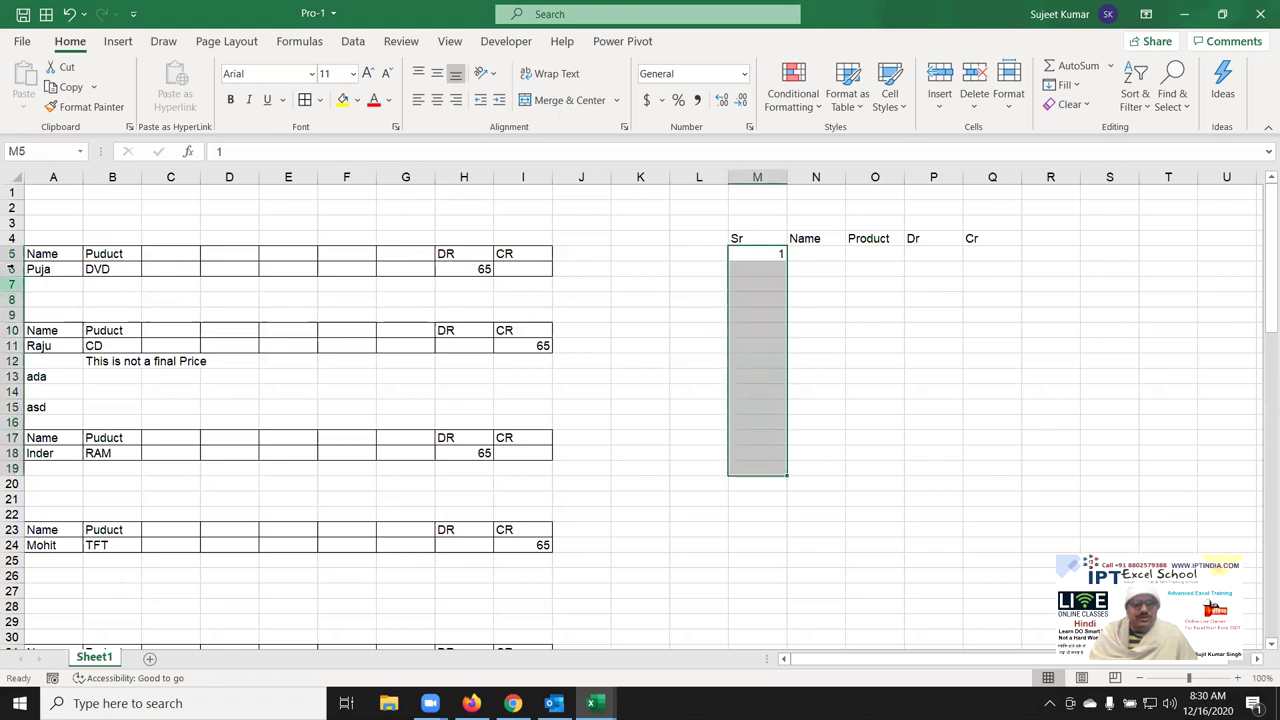
left_click(60, 183)
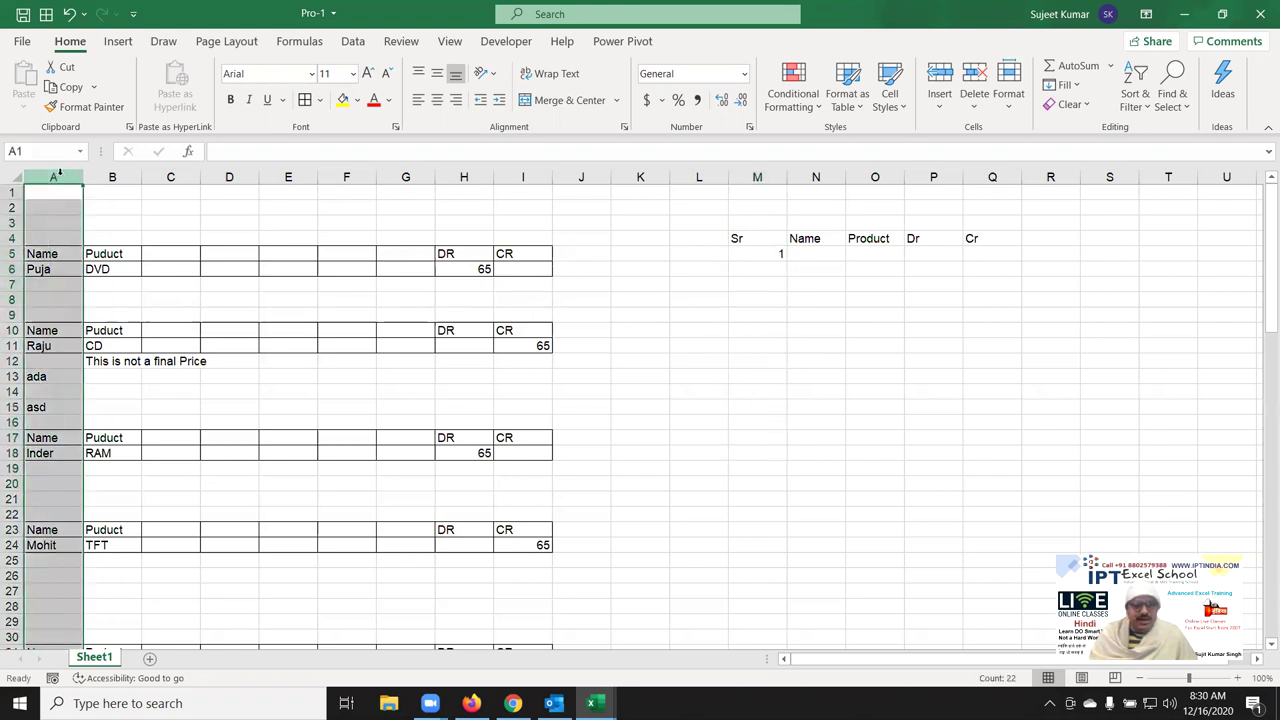
left_click(759, 205)
Label M2 'Name' and enter =COUNTIF(A:A,M2) in N2, which returns 10.
type("Name")
key("Tab")
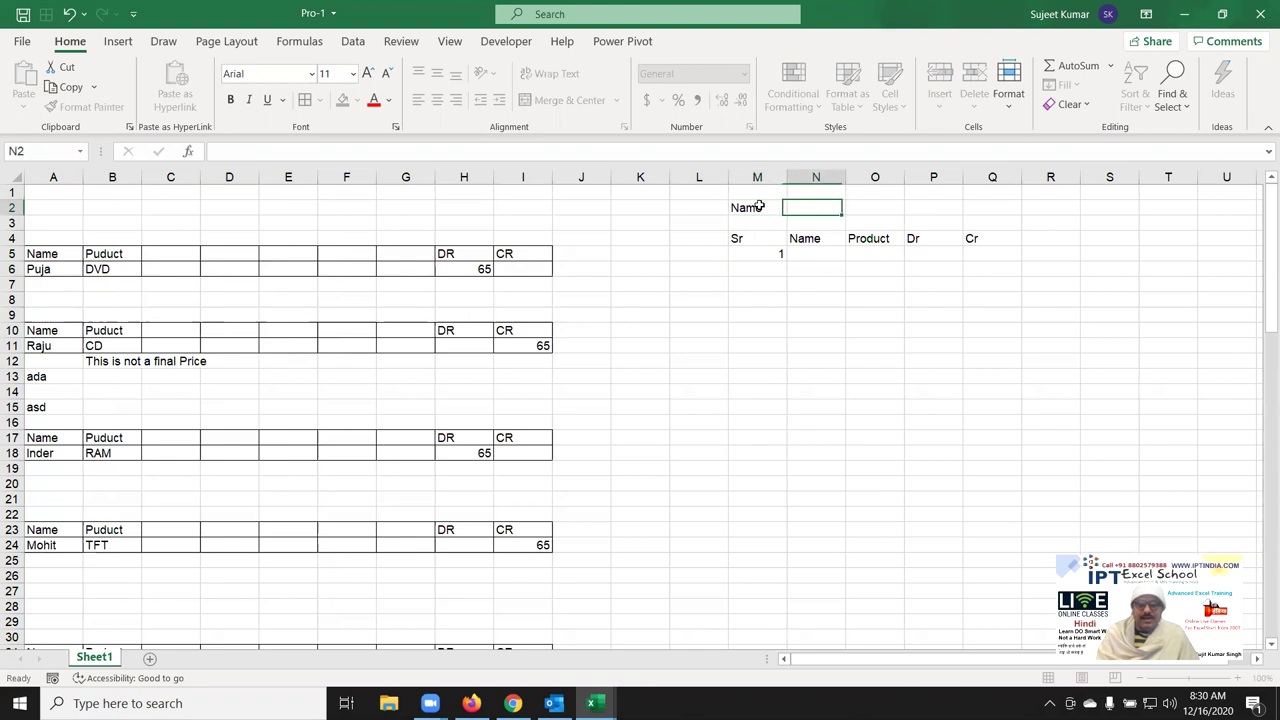
type("=cou")
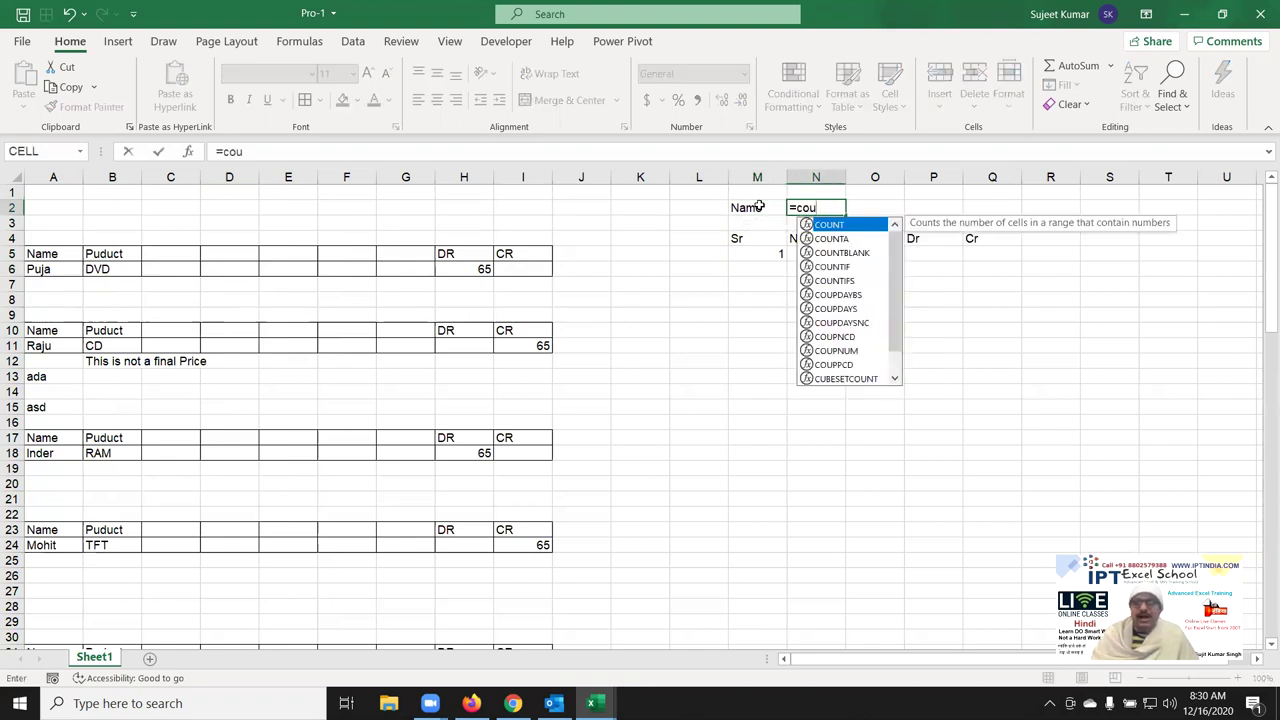
key("Down")
key("Down")
key("Down")
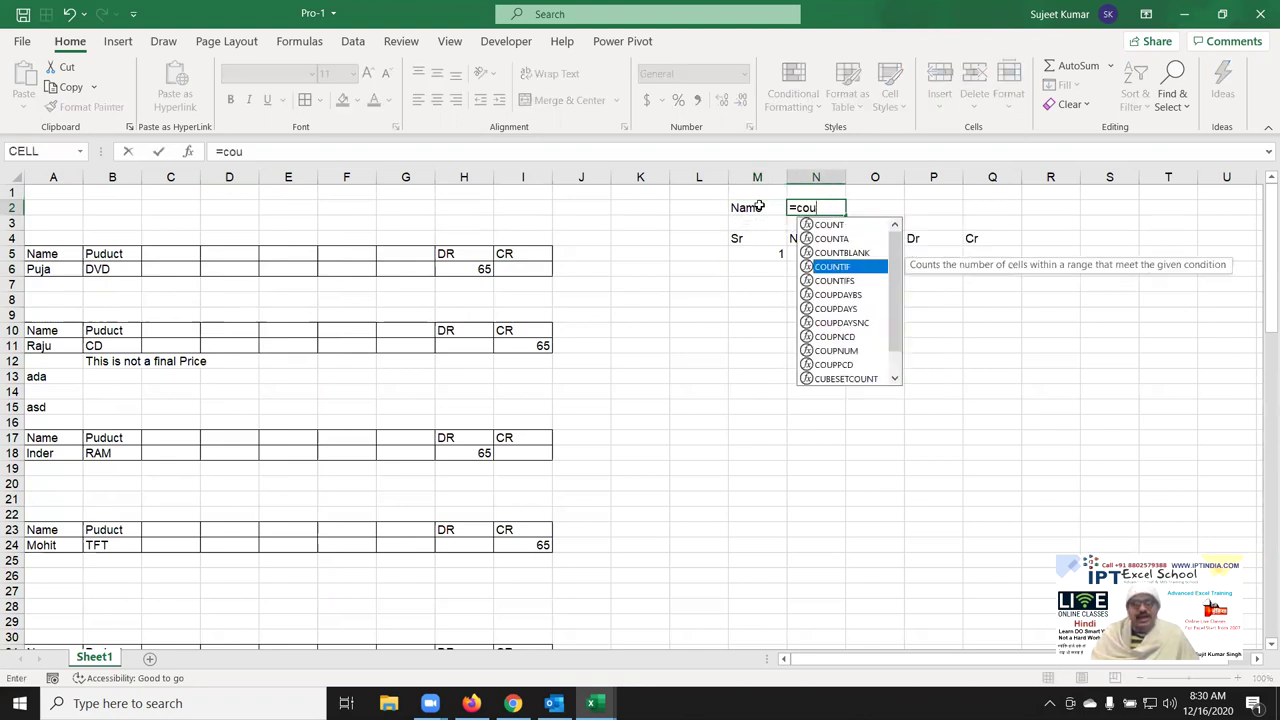
key("Tab")
key("Left")
key("ctrl+Left")
key("ctrl+space")
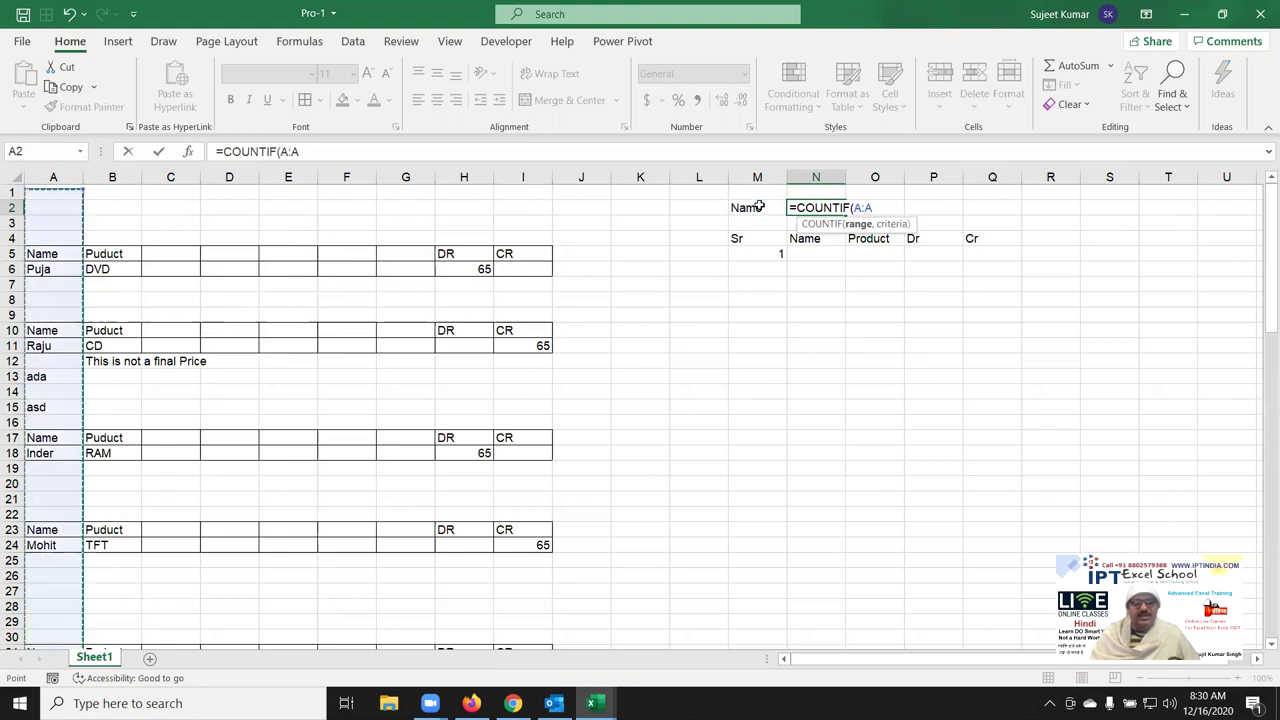
type(",")
left_click(759, 206)
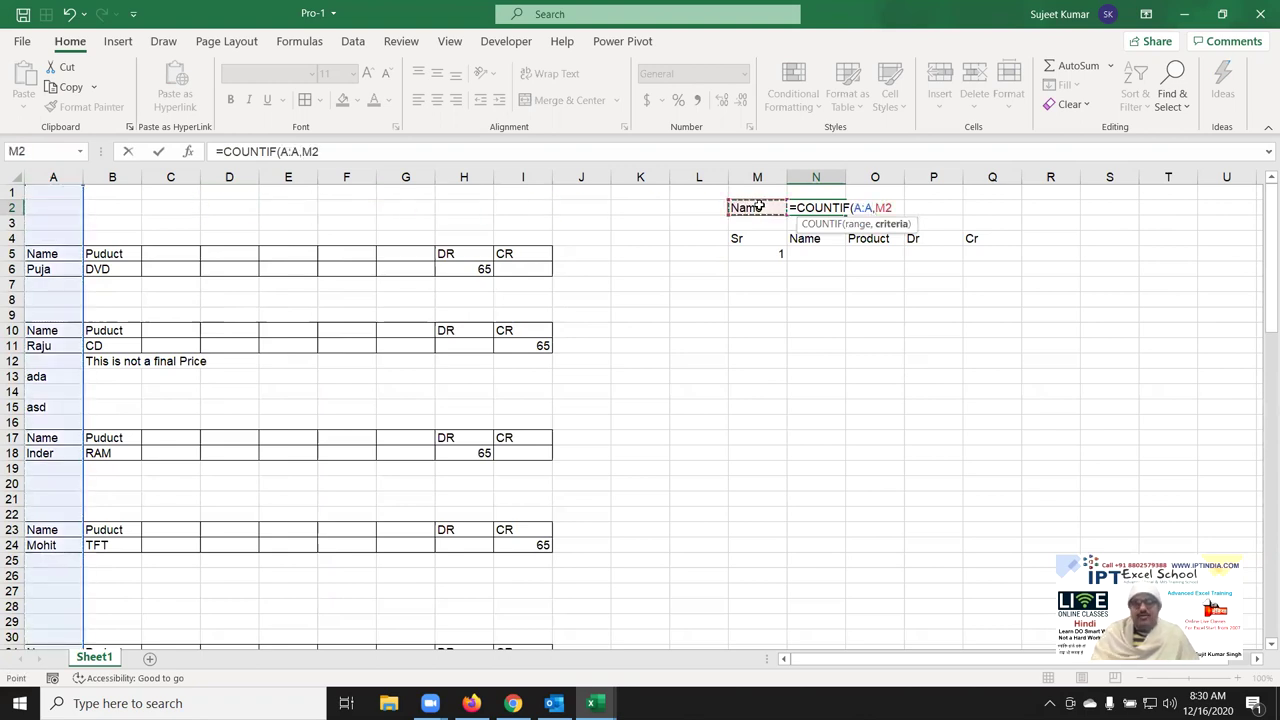
key("Return")
left_click(759, 206)
key("Right")
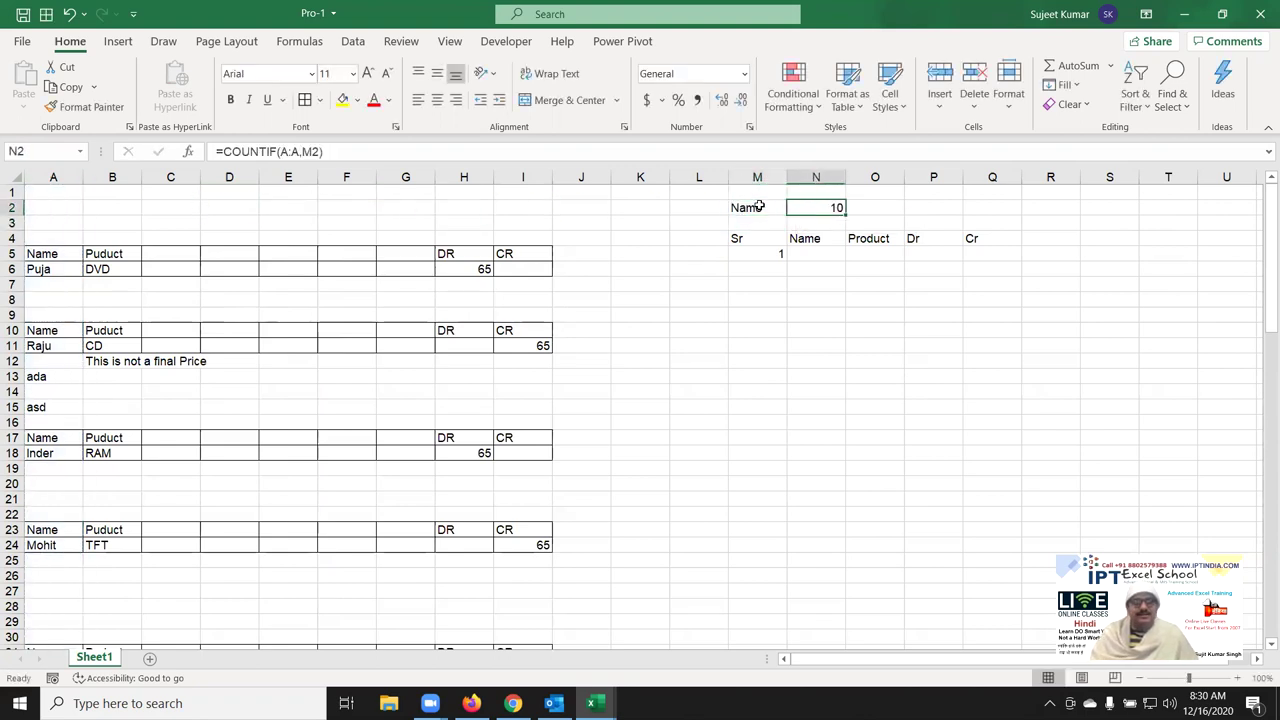
Enter an IF formula in M6 giving M5+1, or blank once it exceeds N2.
key("Down")
key("Down")
key("Down")
key("Down")
key("Left")
type("=i")
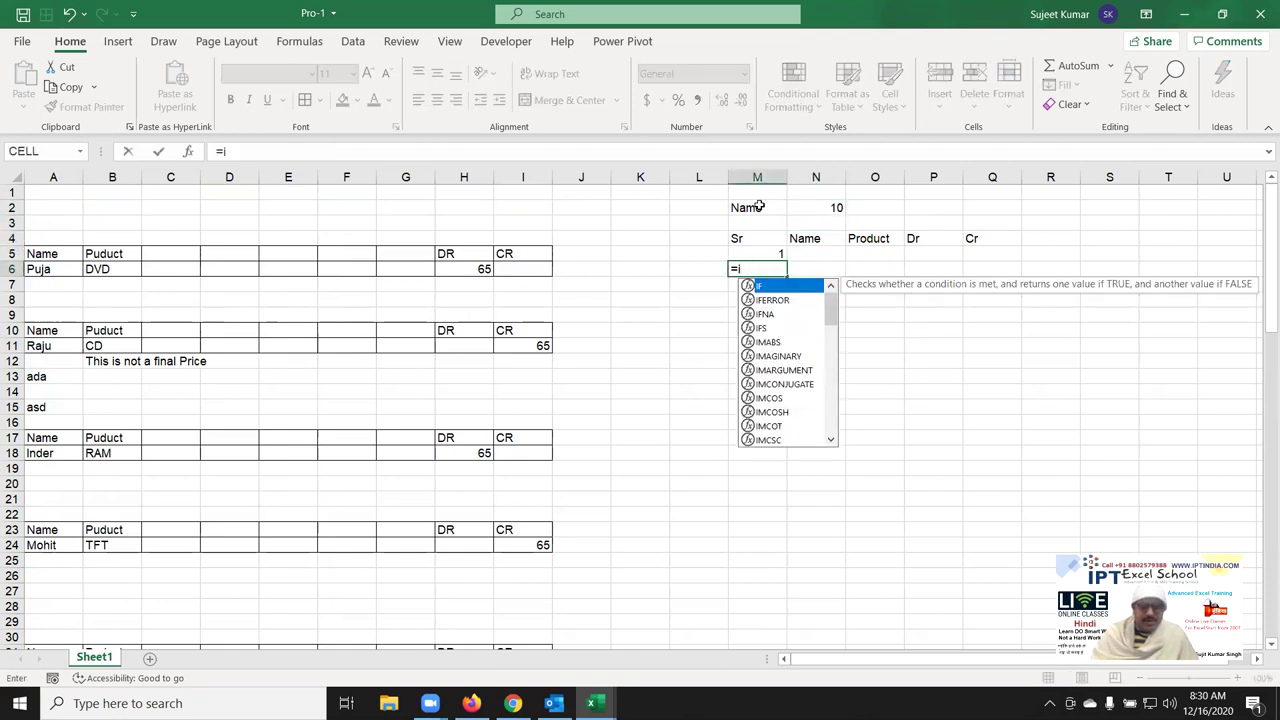
type("n")
key("Right")
type("=")
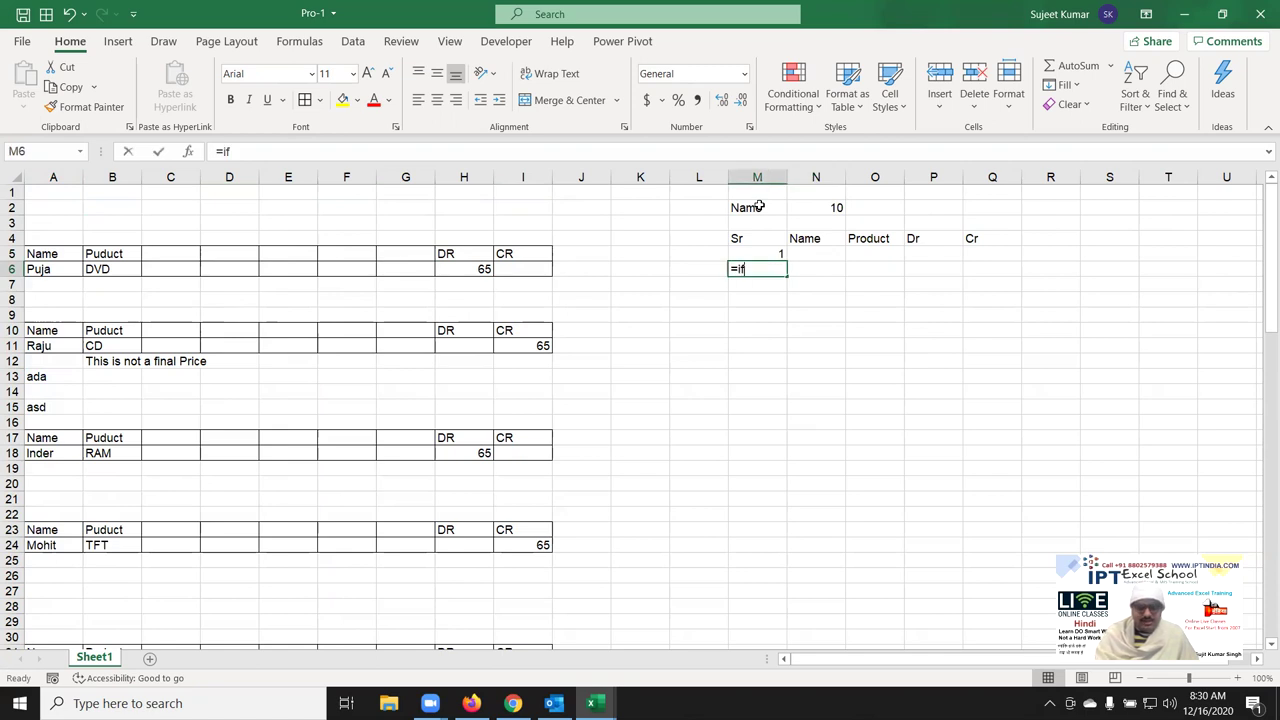
type("if")
key("Tab")
key("Up")
type("+1")
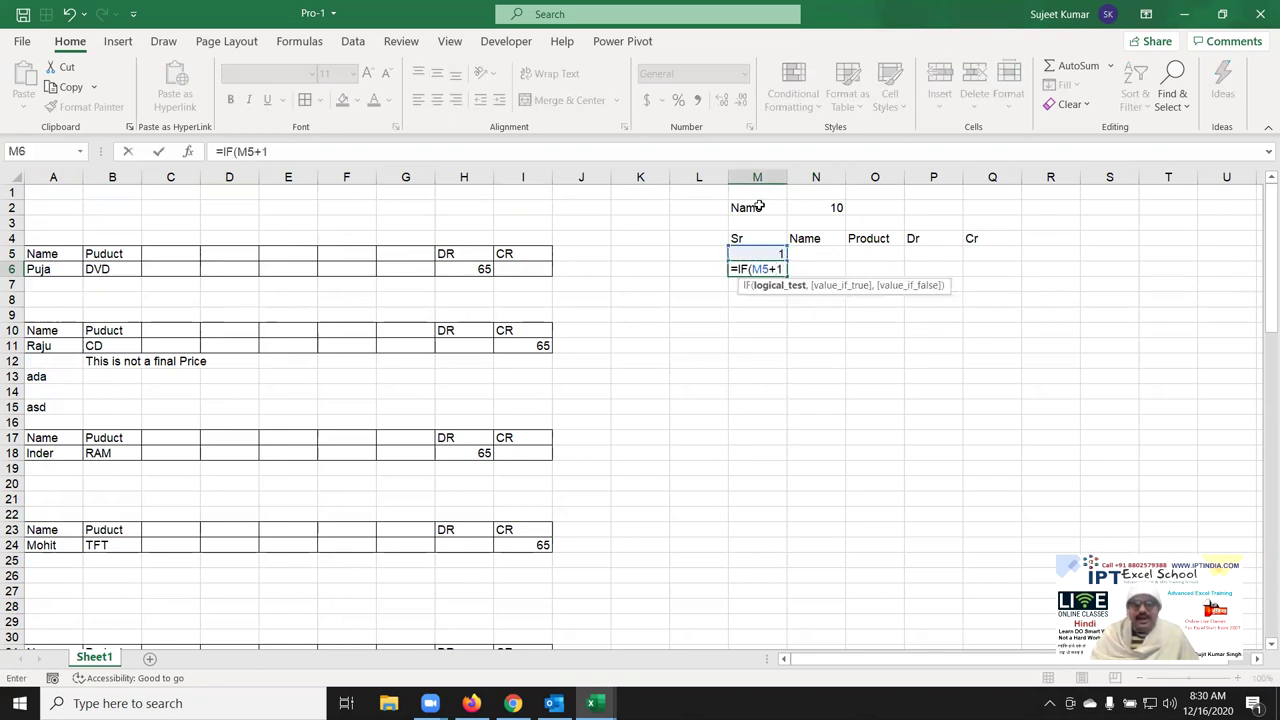
type(">")
key("Up")
key("Up")
key("Up")
key("Up")
key("Right")
type(",")
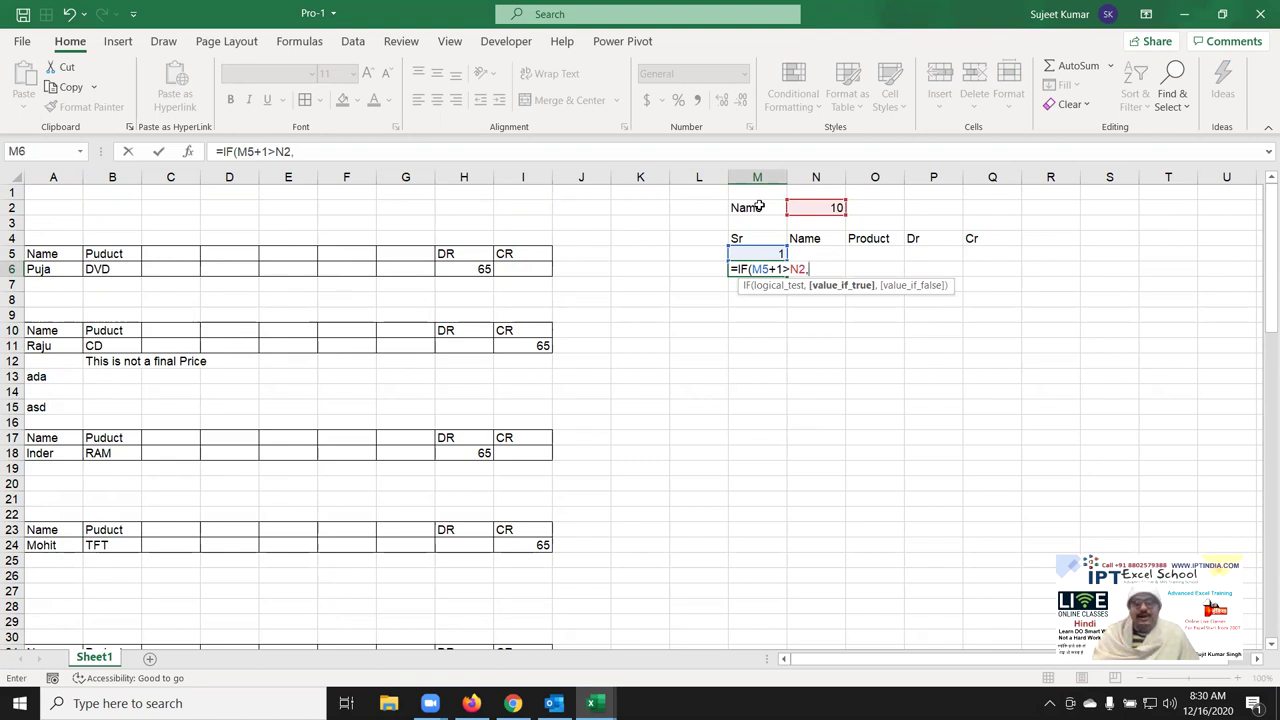
type(",")
key("Up")
type("+1")
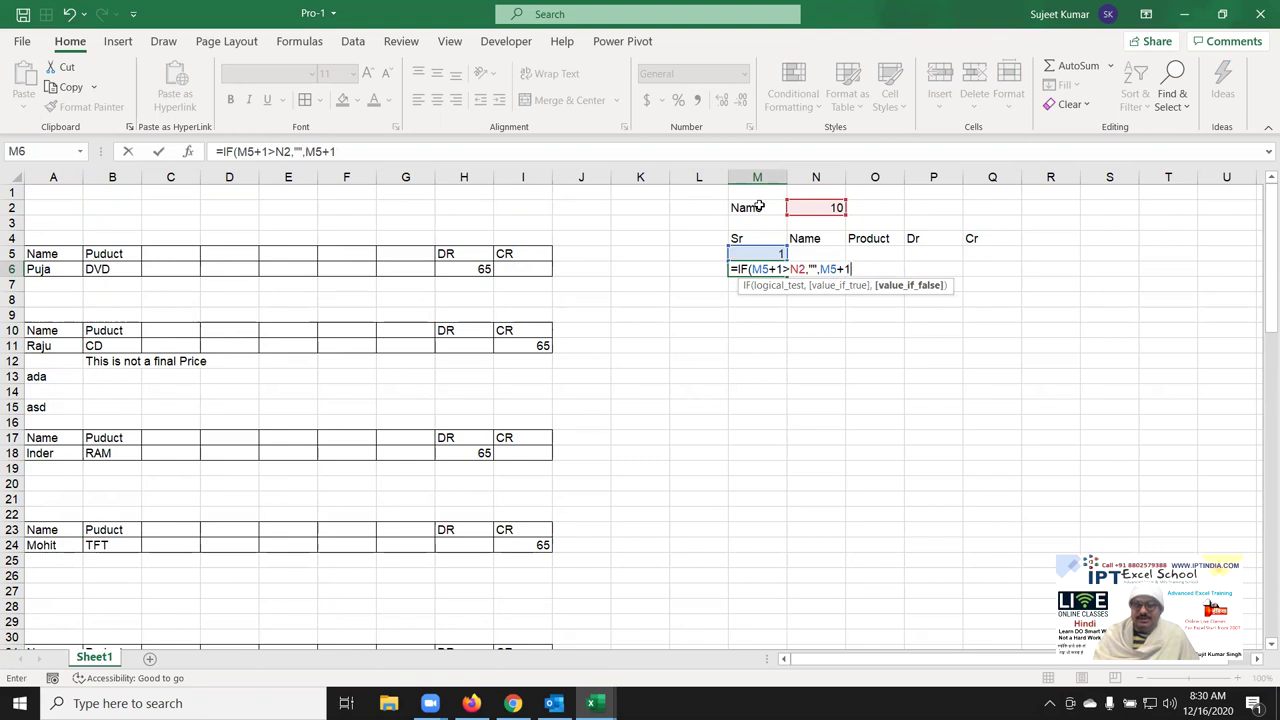
key("Return")
Make N2 absolute and wrap the M6 formula as =IFERROR(IF(M5+1>$N$2,"",M5+1),"").
key("Up")
key("F2")
key("Left")
key("Left")
key("Left")
key("Left")
key("Left")
key("Left")
key("F4")
key("Left")
key("Home")
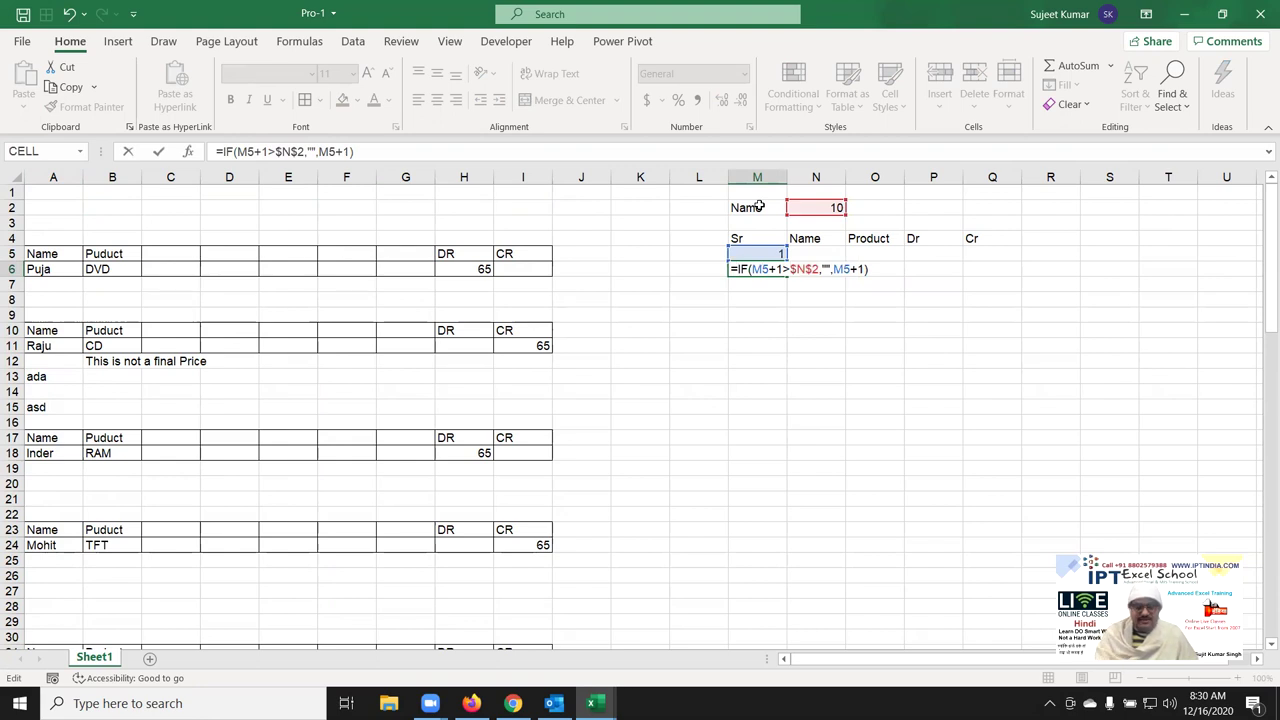
type("IF")
key("Down")
key("Tab")
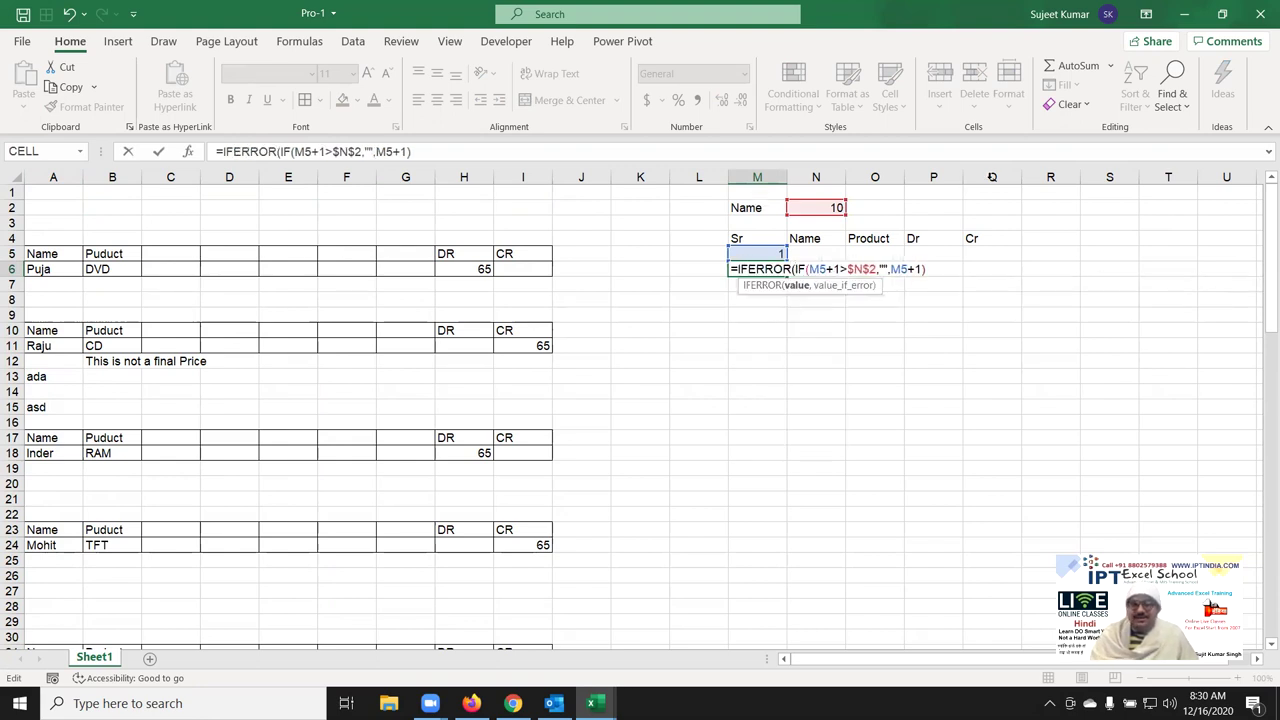
type(",\"\"")
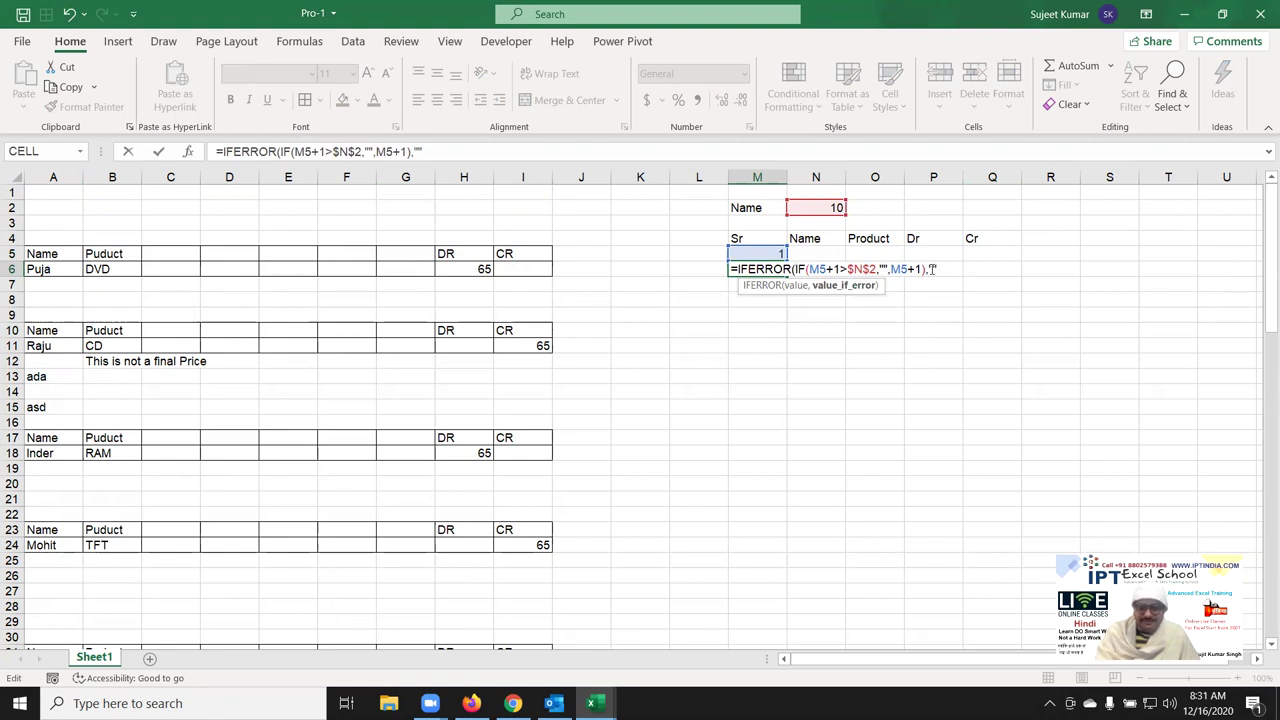
type(")")
key("ctrl+Return")
Fill the M6 formula down column M so Sr numbers 1 to 10.
key("shift+Down")
key("shift+Down")
key("shift+Down")
key("shift+Down")
key("shift+Down")
key("shift+Down")
key("shift+Down")
key("shift+Down")
key("shift+Down")
key("shift+Down")
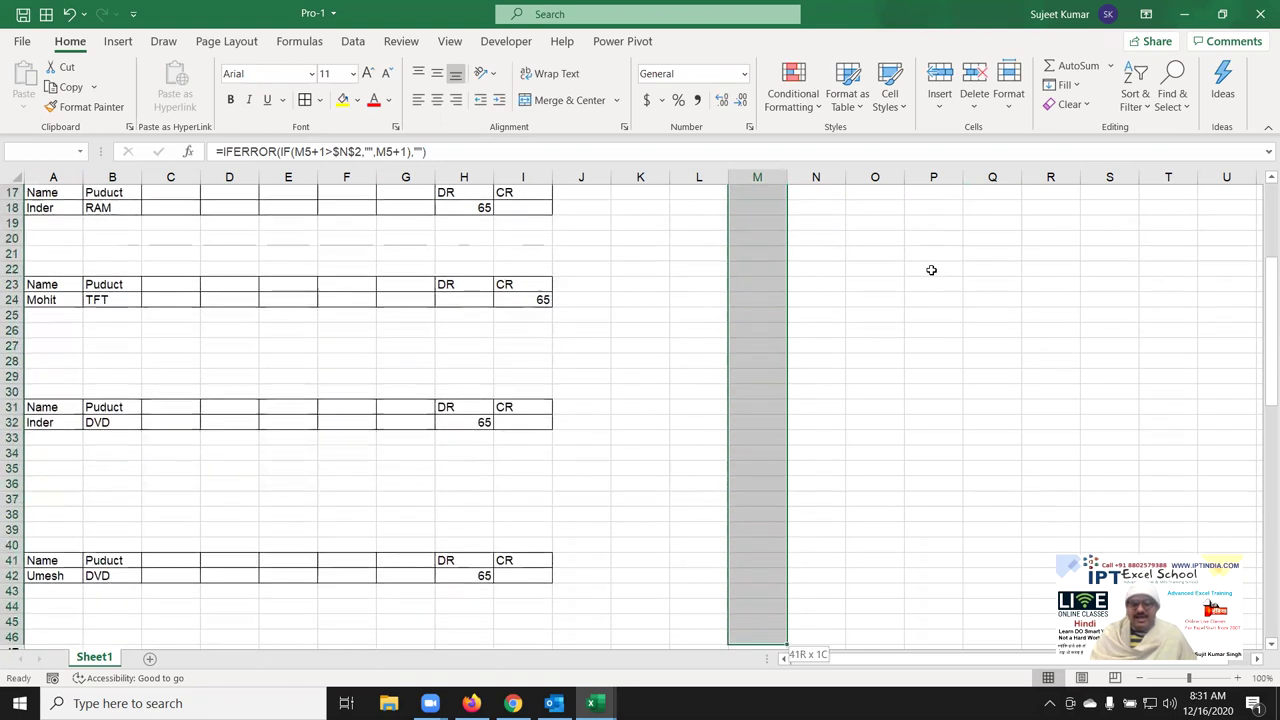
key("shift+Down")
key("shift+Down")
key("shift+Down")
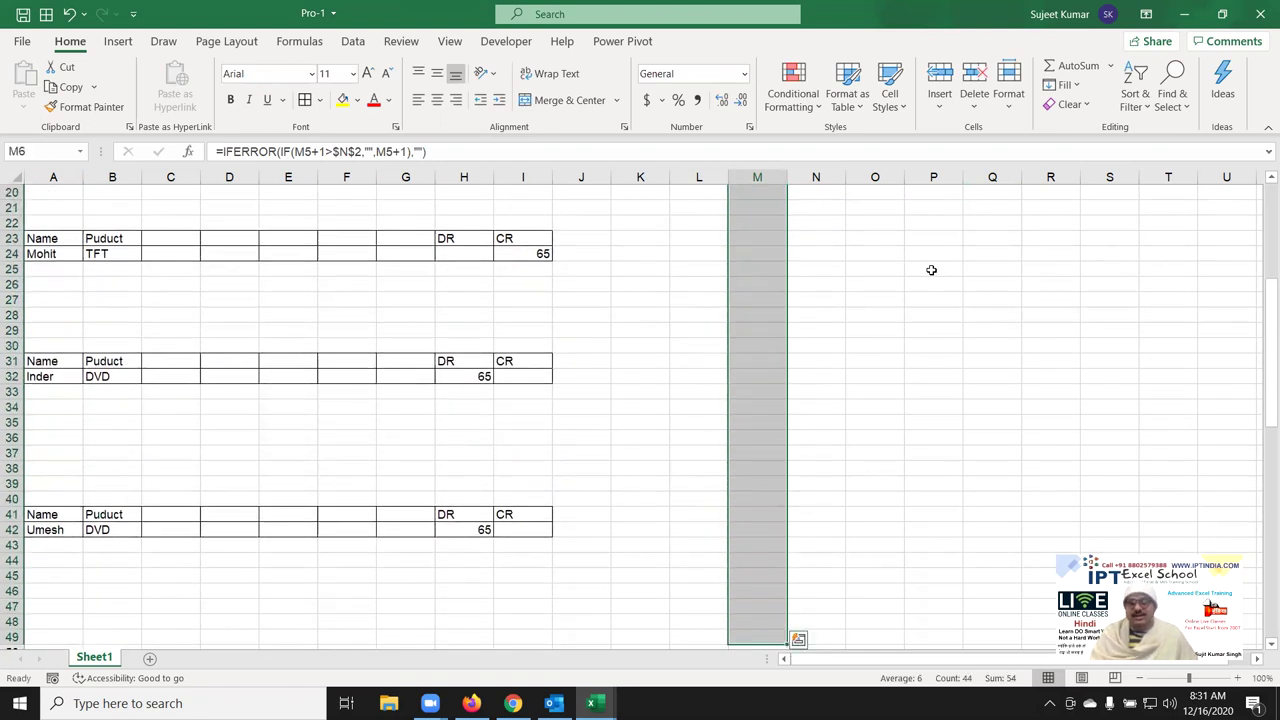
key("Up")
key("Up")
key("Up")
key("Up")
key("Up")
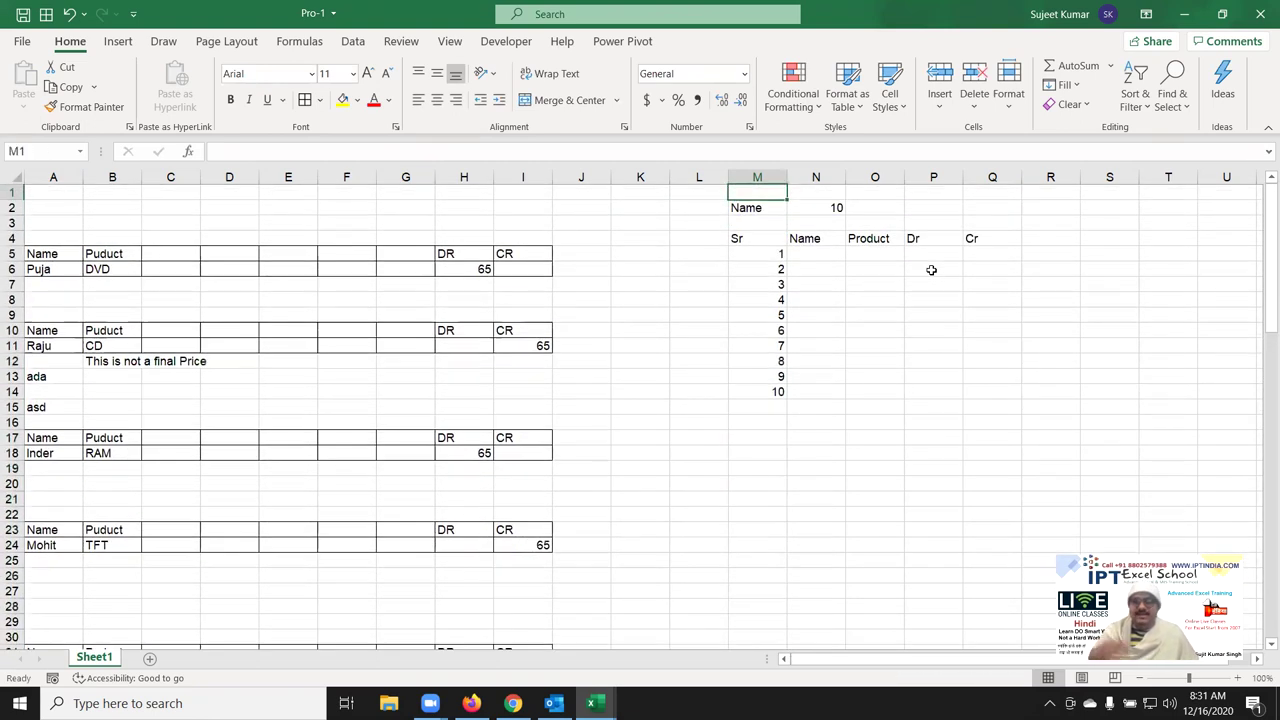
key("Down")
key("Down")
key("Down")
key("Down")
key("Down")
key("Down")
key("Down")
key("Down")
key("Down")
key("Down")
key("Down")
key("Down")
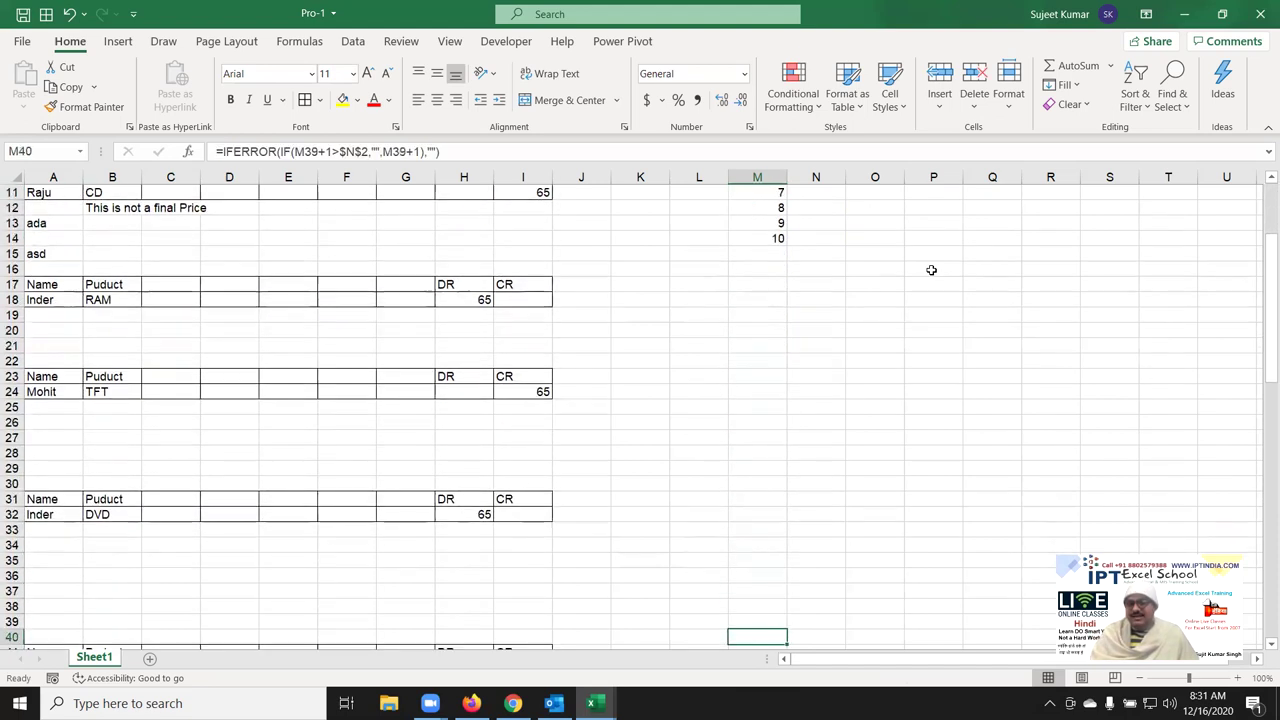
key("Up")
key("Up")
key("Up")
key("Up")
key("Up")
key("Up")
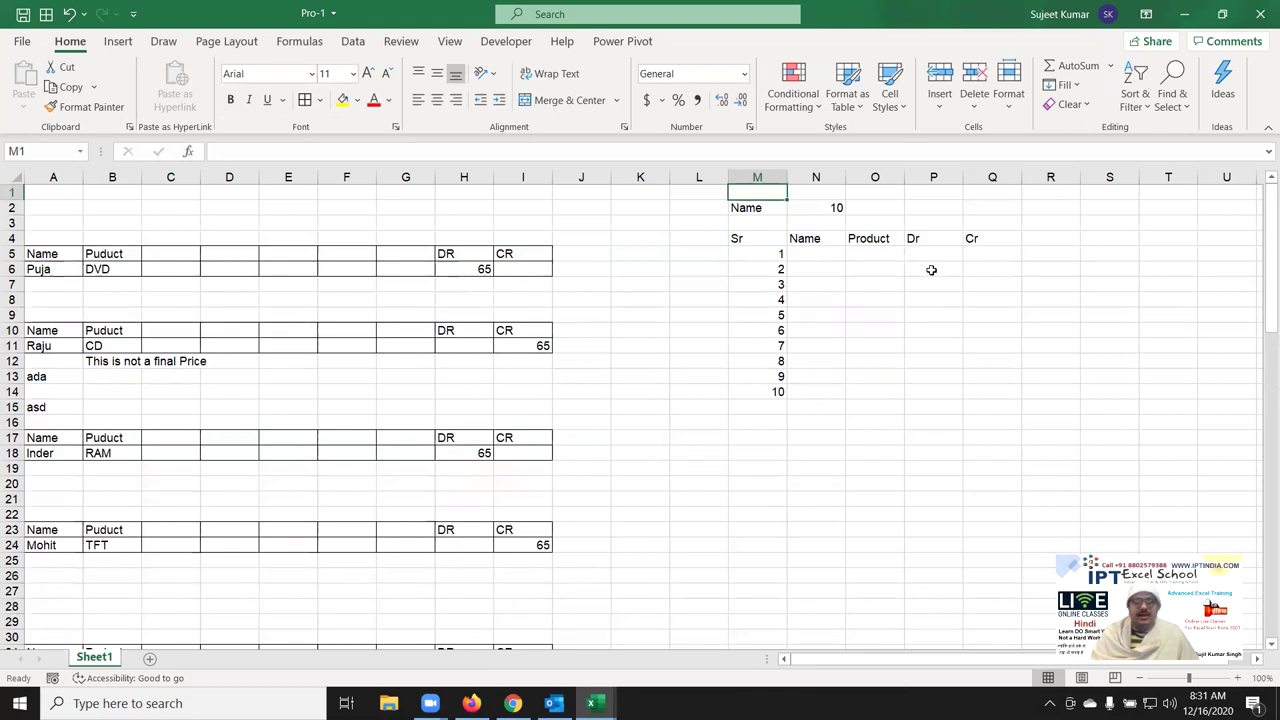
key("Left")
key("Left")
key("Left")
key("Left")
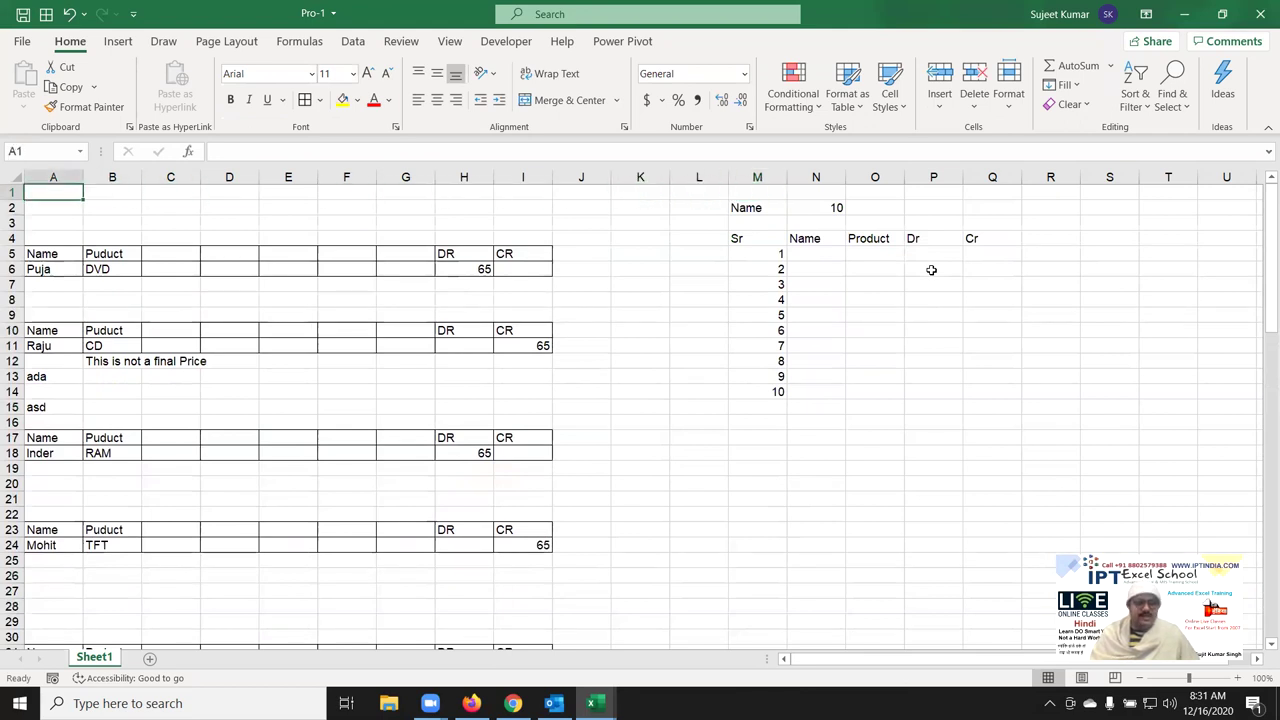
Insert a new blank column A and enter =COUNTIF(B5:B5,B5) in A5.
key("ctrl+space")
key("ctrl+shift+plus")
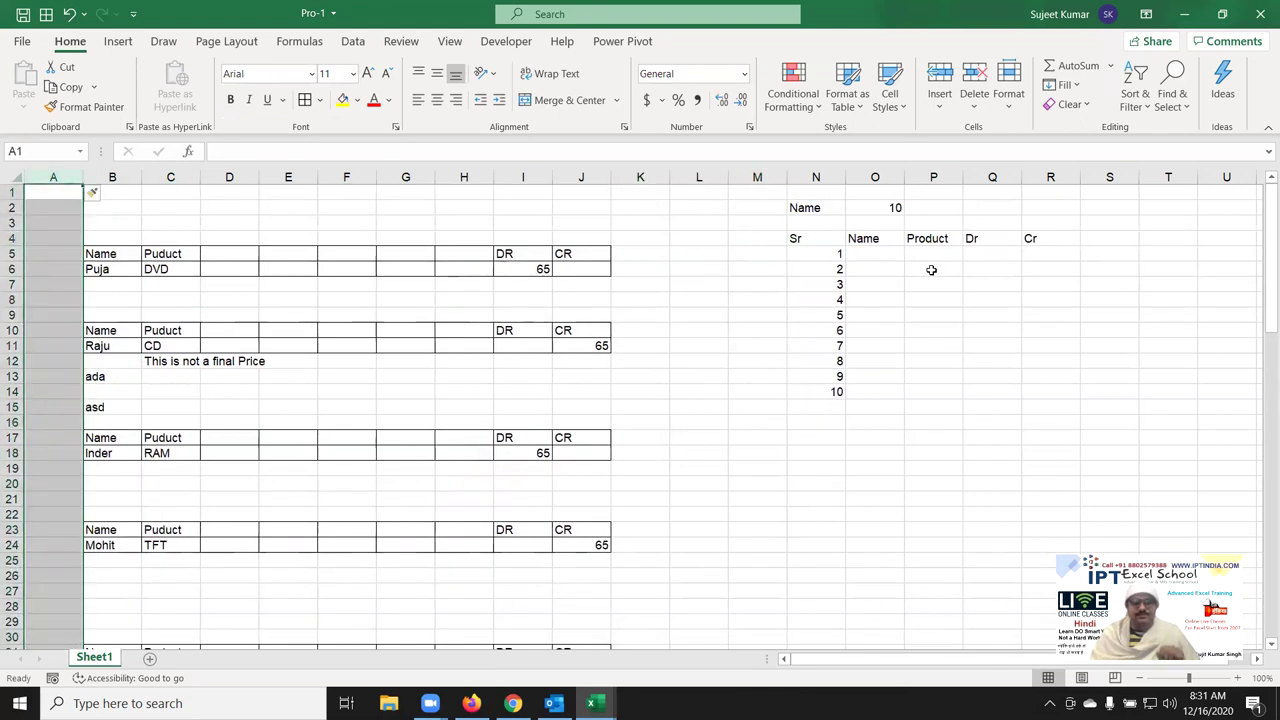
key("Down")
key("Down")
key("Down")
key("Down")
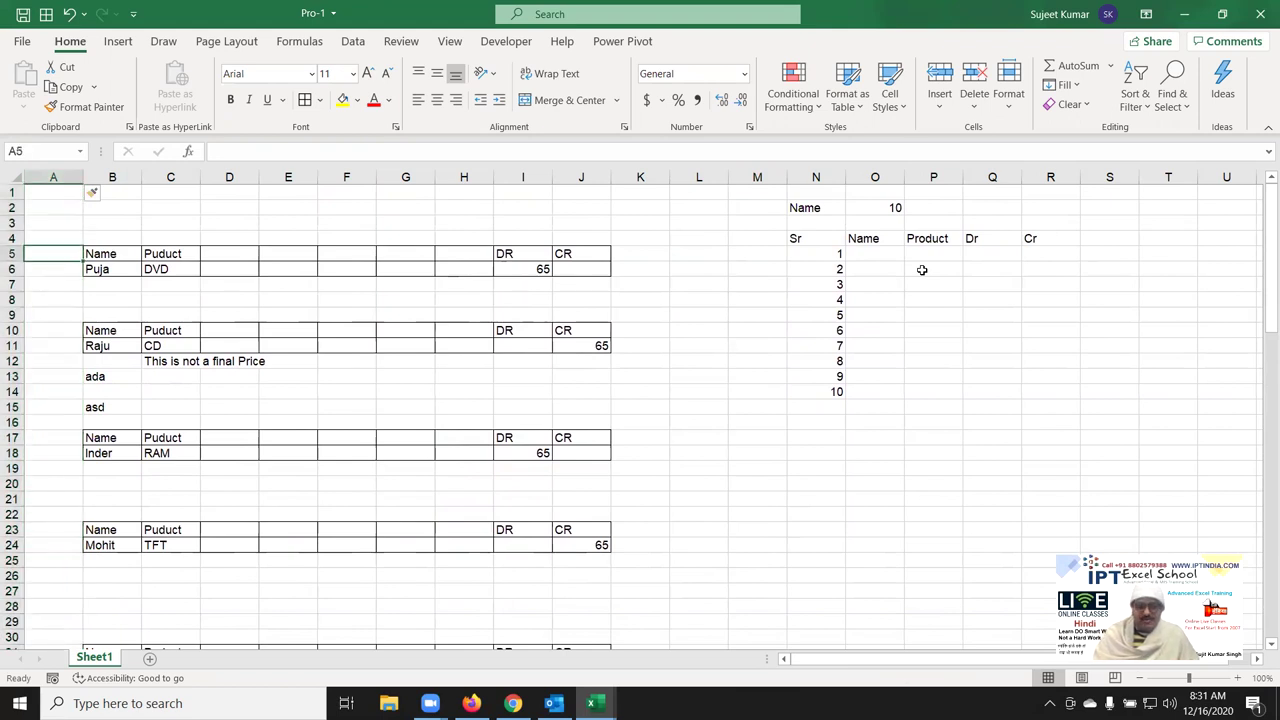
type("=COU")
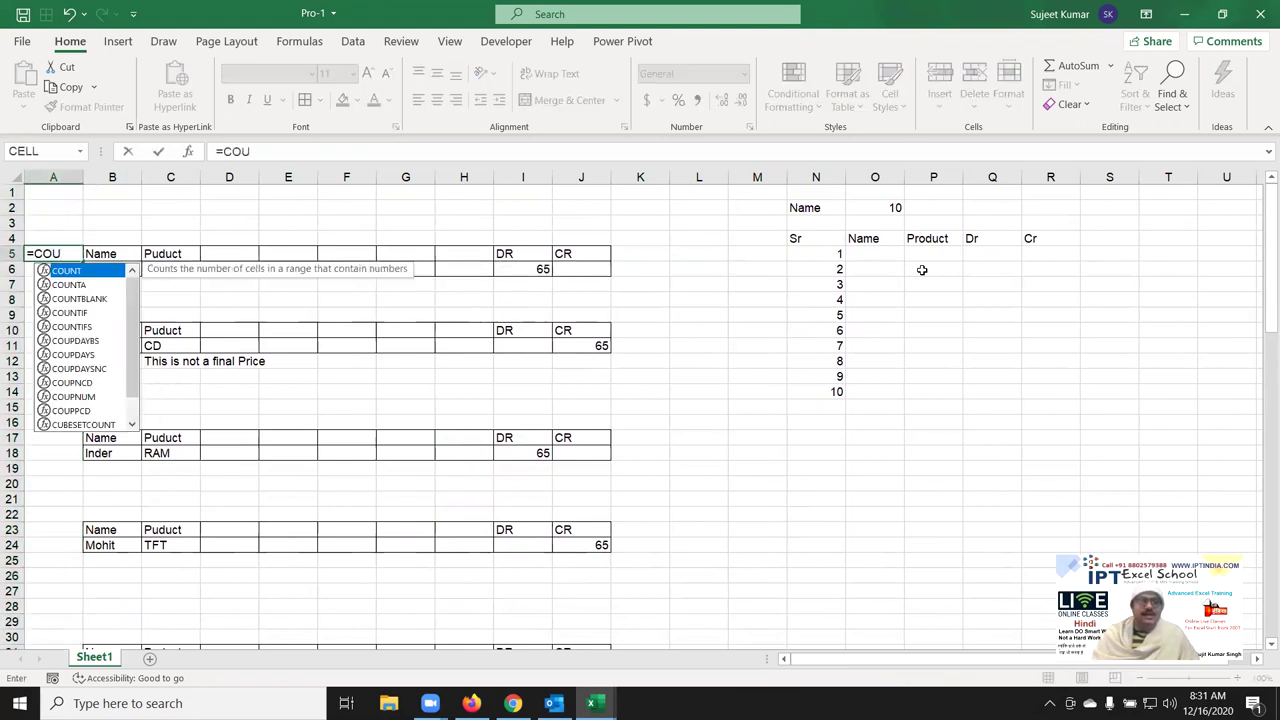
key("Down")
key("Down")
key("Down")
key("Tab")
key("Right")
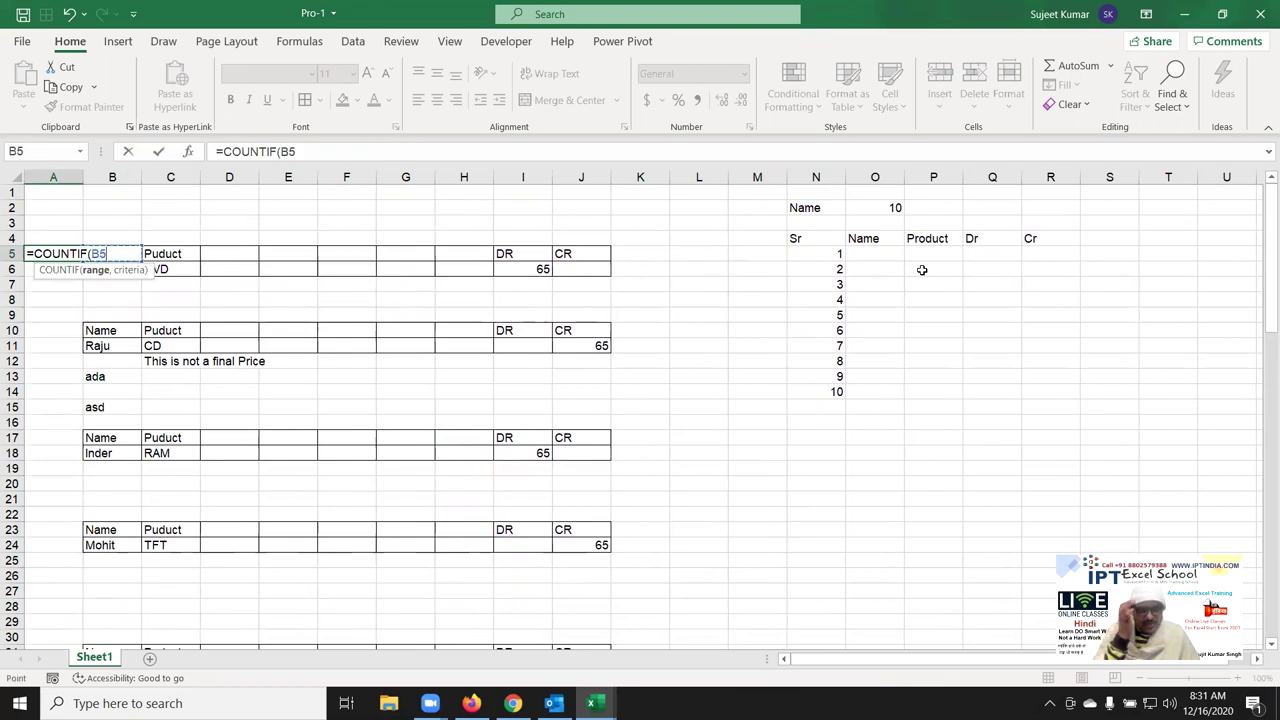
key("F8")
type(":B5,")
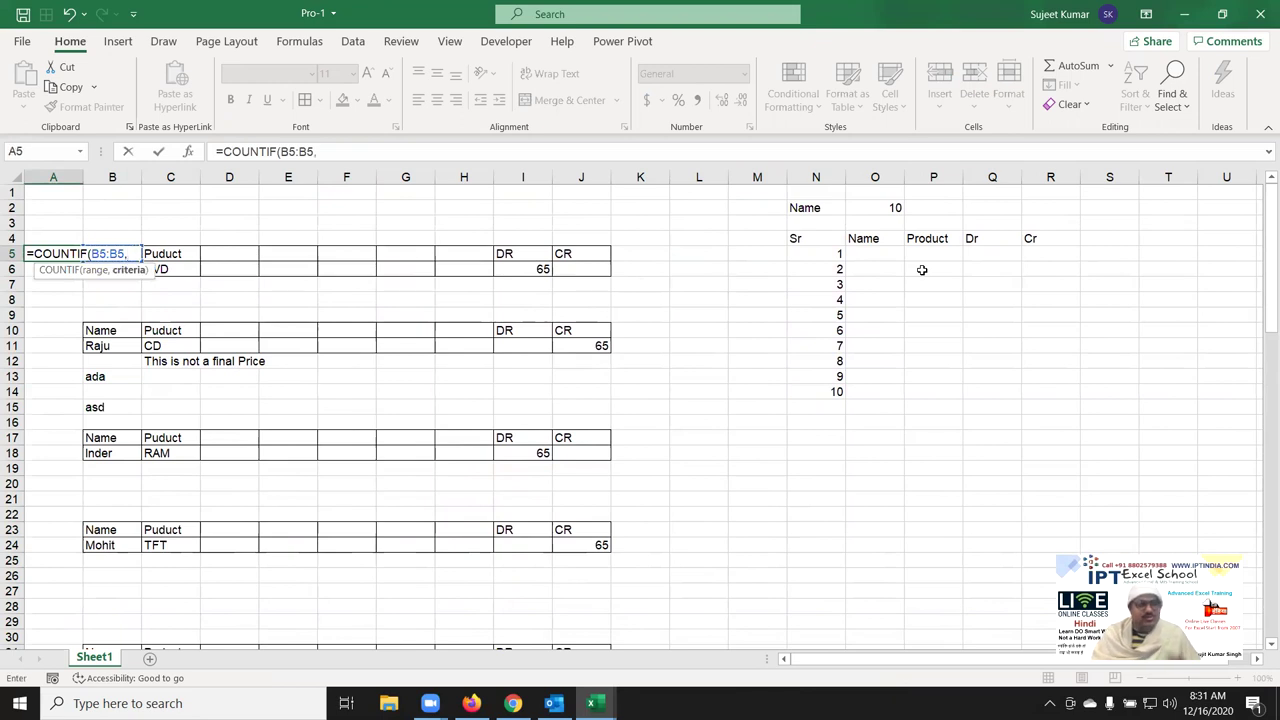
key("Right")
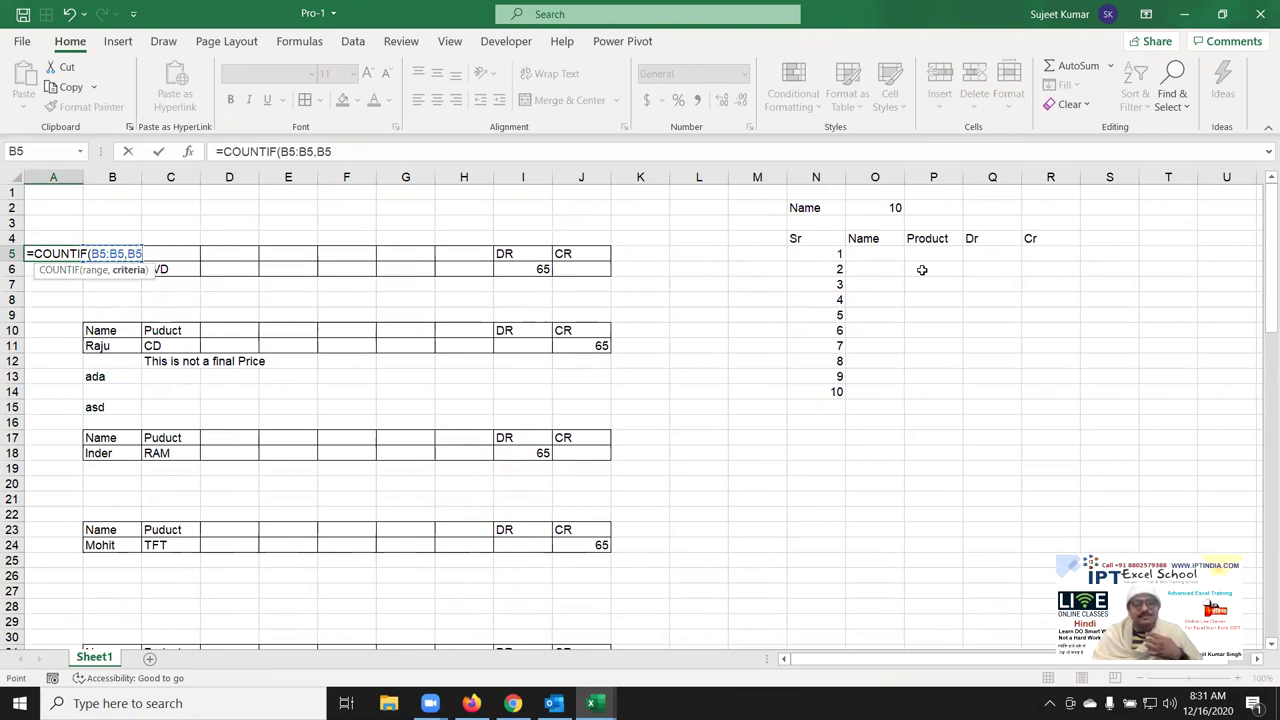
key("ctrl+Return")
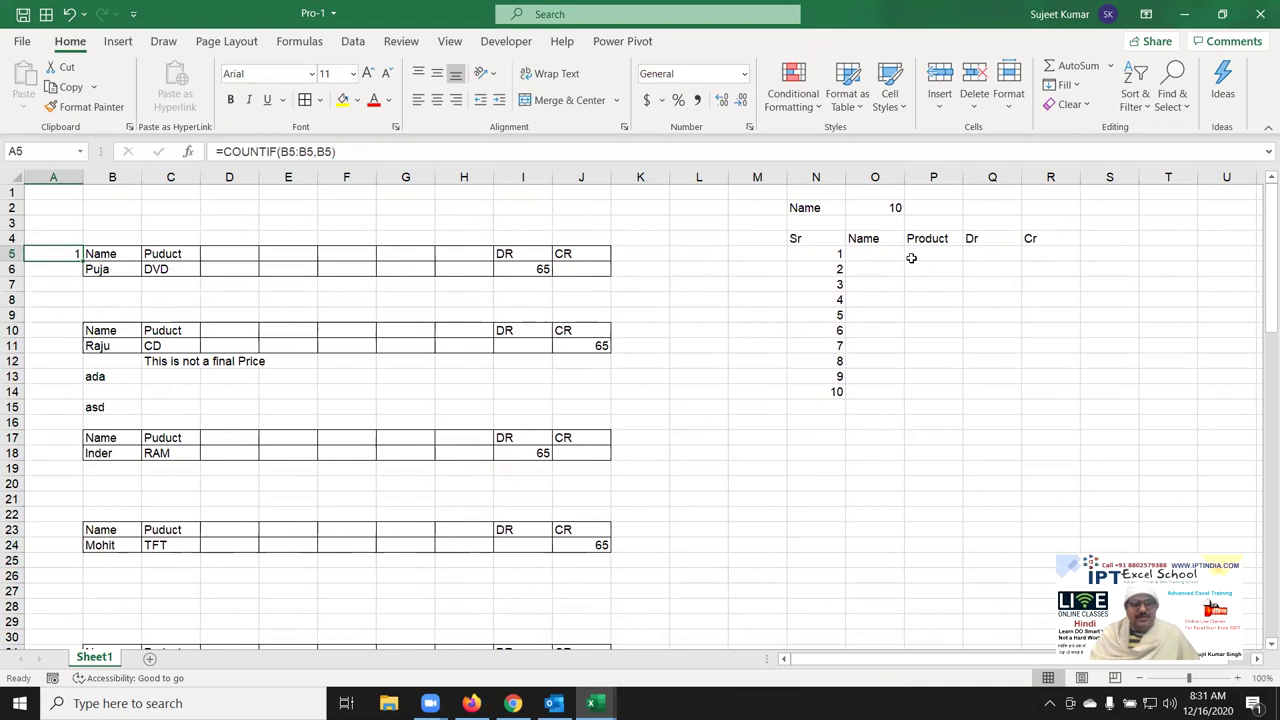
Extend A5 to =COUNTIF($B$5:B5,B5)&"-"&B5 so it shows 1-Name.
left_click(394, 154)
type("&\"-\"")
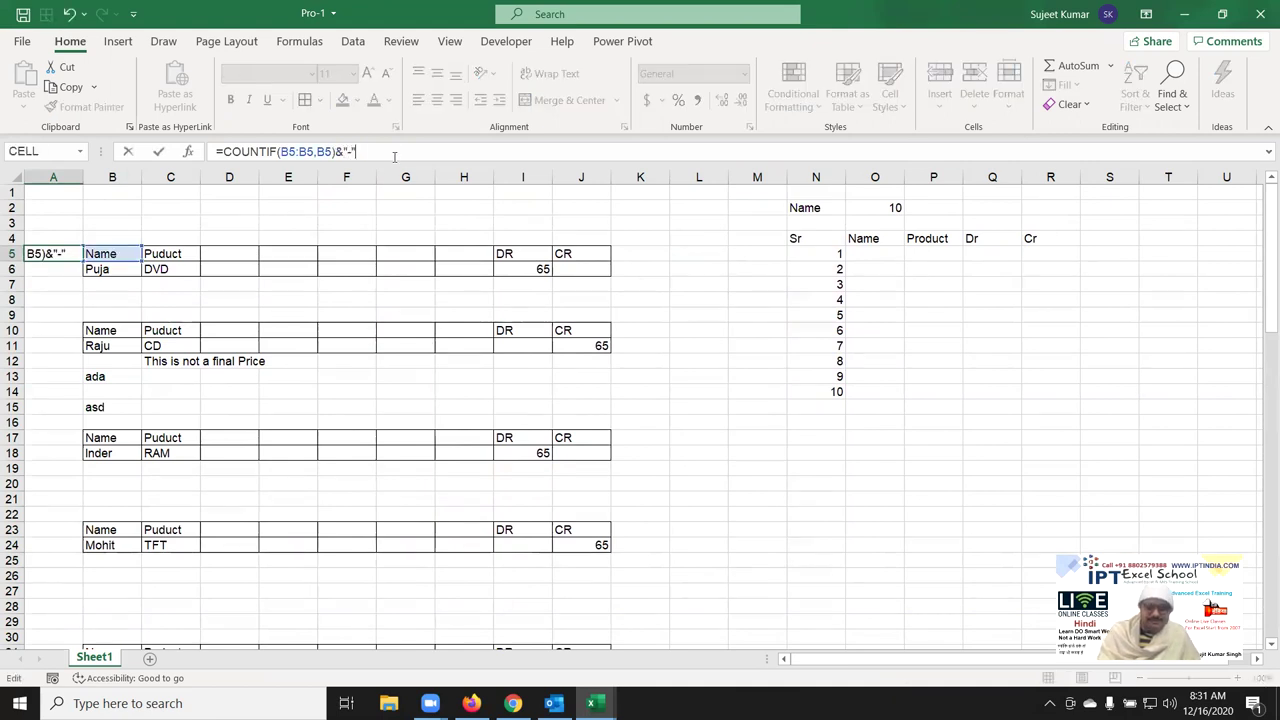
type("&")
left_click(94, 253)
key("Return")
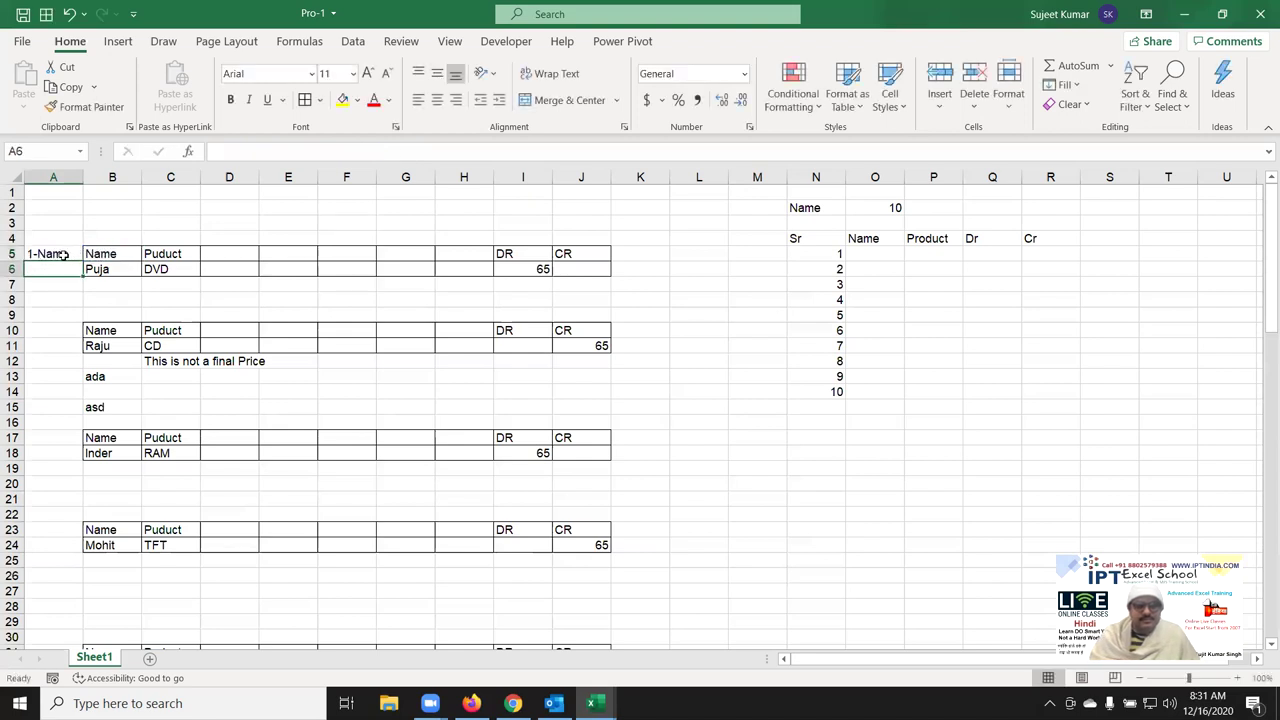
left_click(63, 255)
left_click(298, 152)
key("F4")
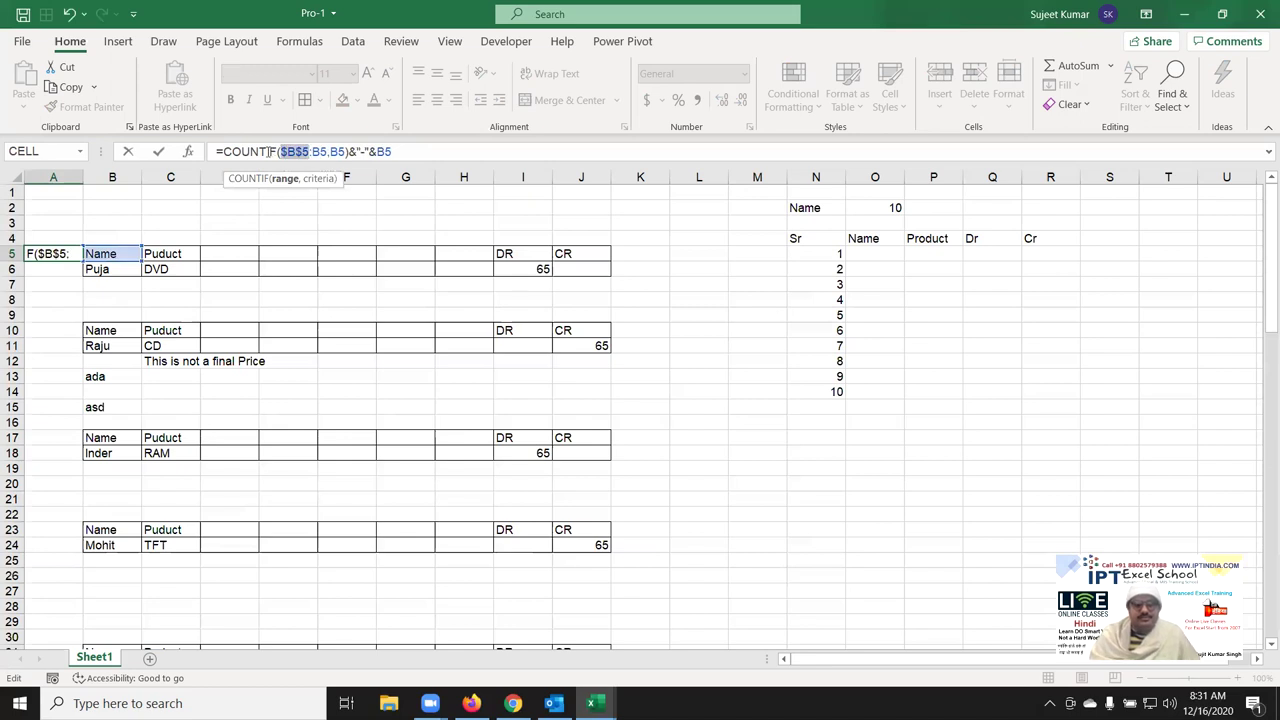
key("Return")
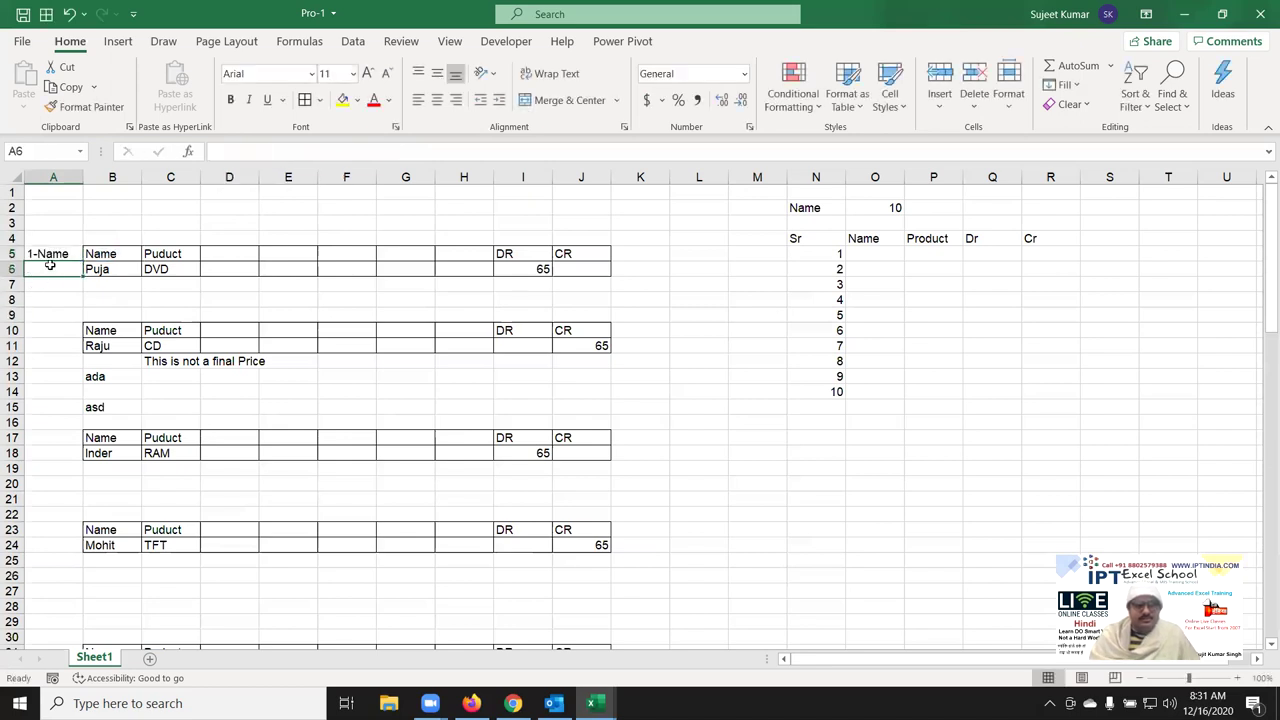
Fill the A5 label formula down column A to row 97.
left_click(53, 255)
mouse_move(78, 262)
left_mouse_down()
mouse_move(70, 640)
mouse_move(20, 6)
mouse_move(41, 155)
left_mouse_up()
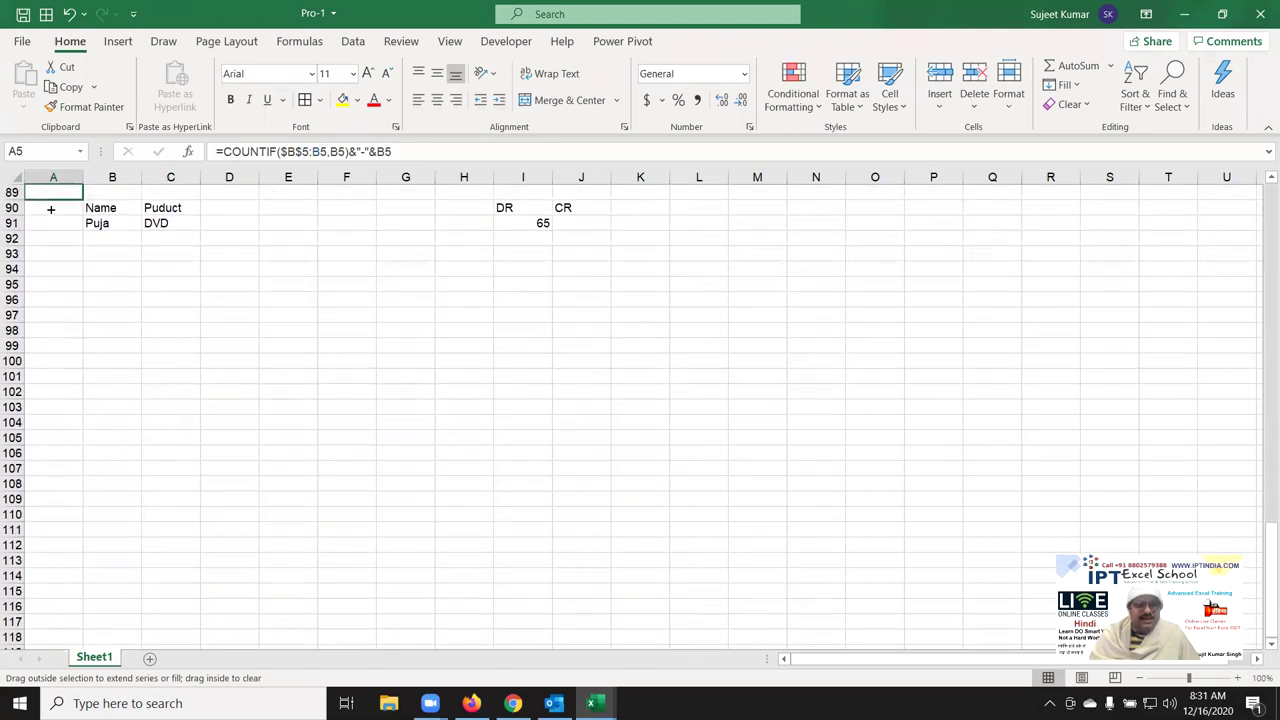
left_click_drag(41, 155, 72, 316)
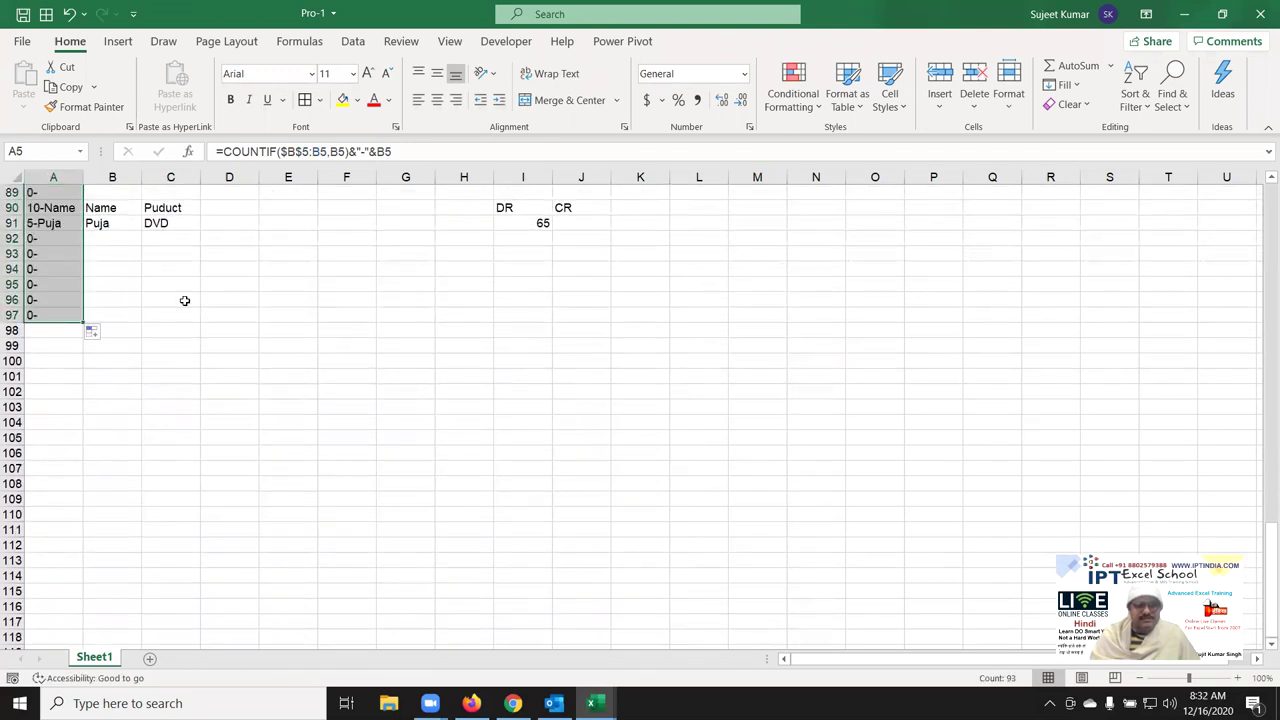
scroll(184, 300, "up", 4)
scroll(184, 300, "up", 1)
scroll(184, 300, "up", 2)
scroll(184, 300, "up", 7)
scroll(184, 300, "up", 6)
scroll(184, 300, "up", 4)
scroll(184, 300, "up", 5)
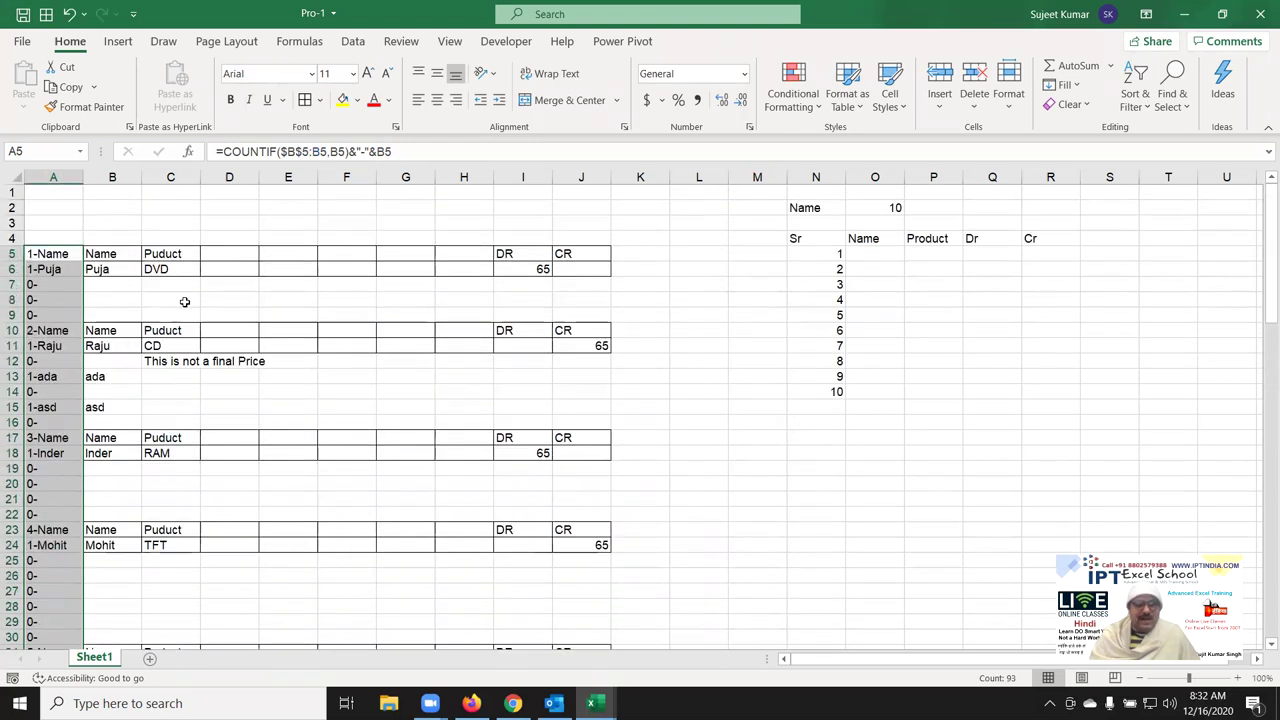
Check the copied label formulas in A10, A17, A23 and A31.
left_click(50, 285)
left_click(45, 330)
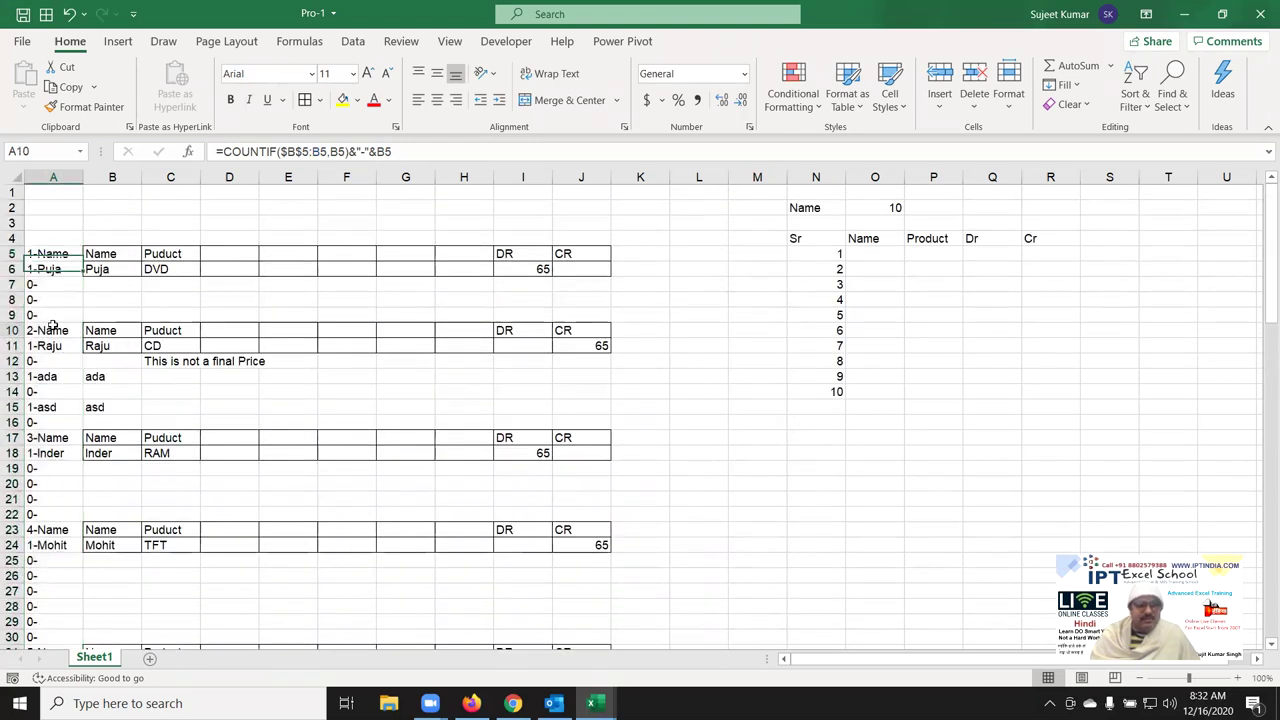
left_click(50, 438)
left_click(50, 529)
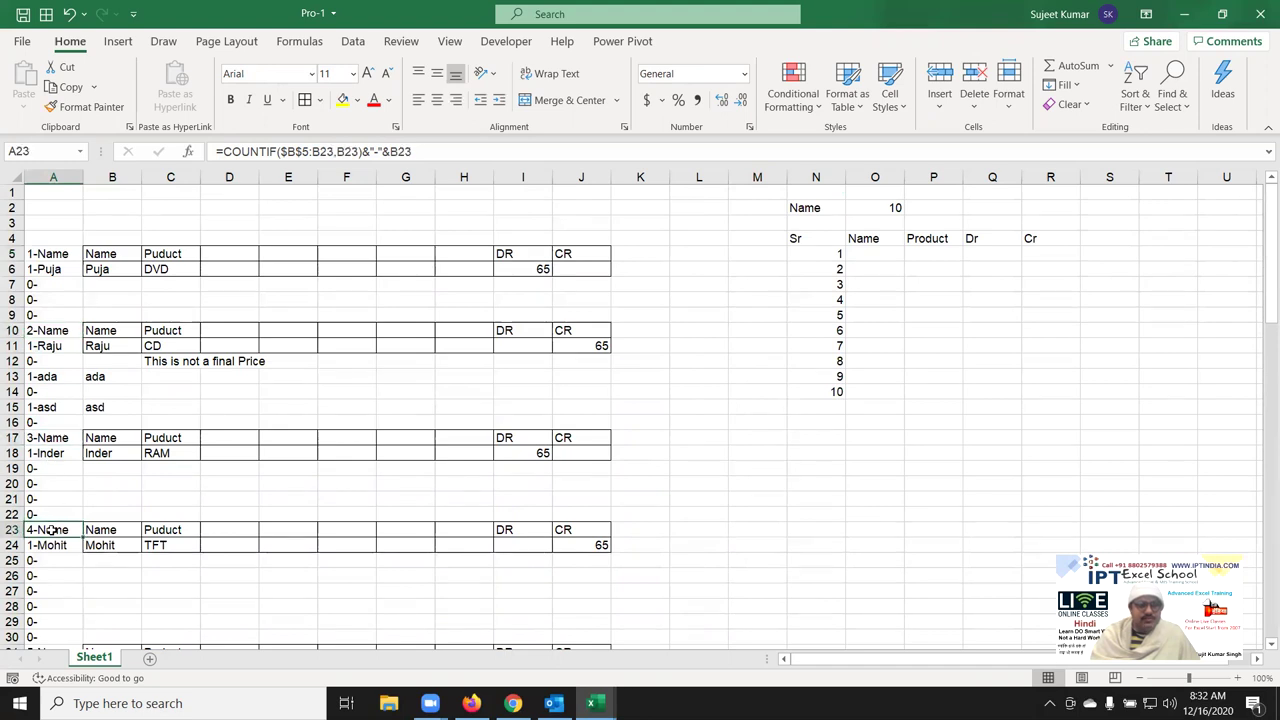
scroll(59, 548, "down", 4)
left_click(62, 470)
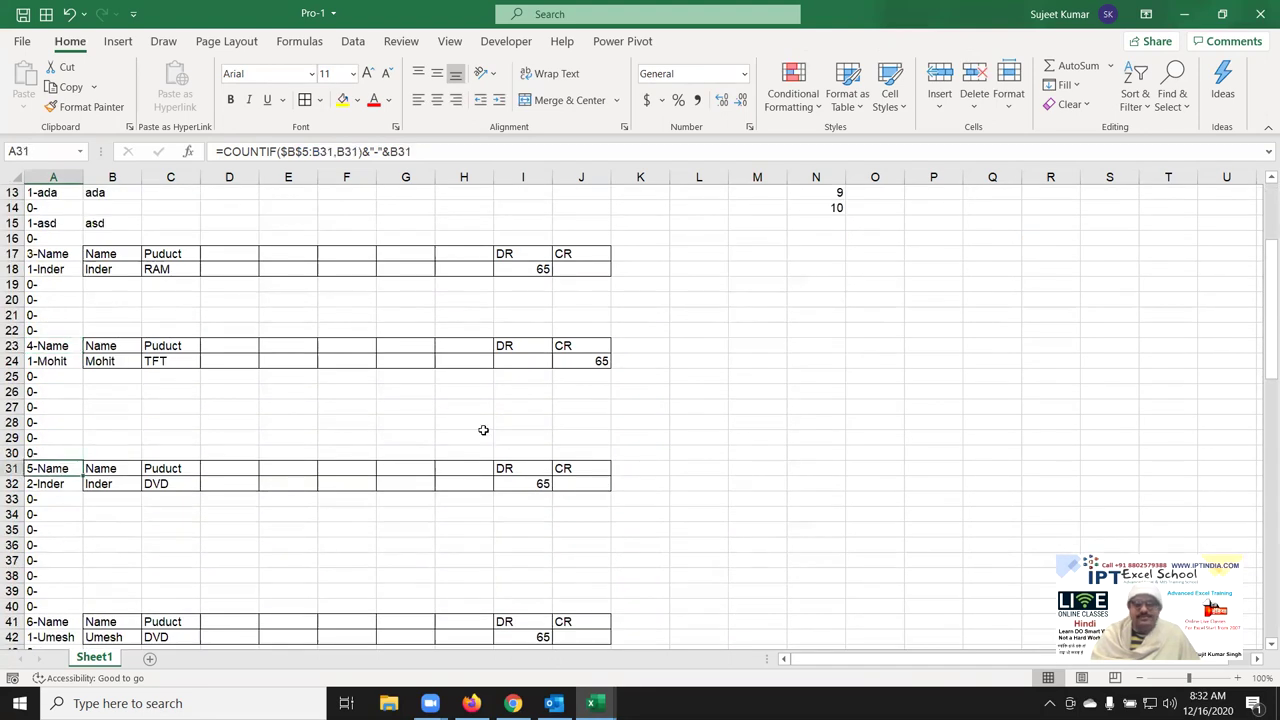
scroll(483, 430, "up", 3)
scroll(483, 430, "up", 1)
Enter =MATCH(N5&"-"&N2,A:A,0) in O5, which returns 5.
left_click(895, 255)
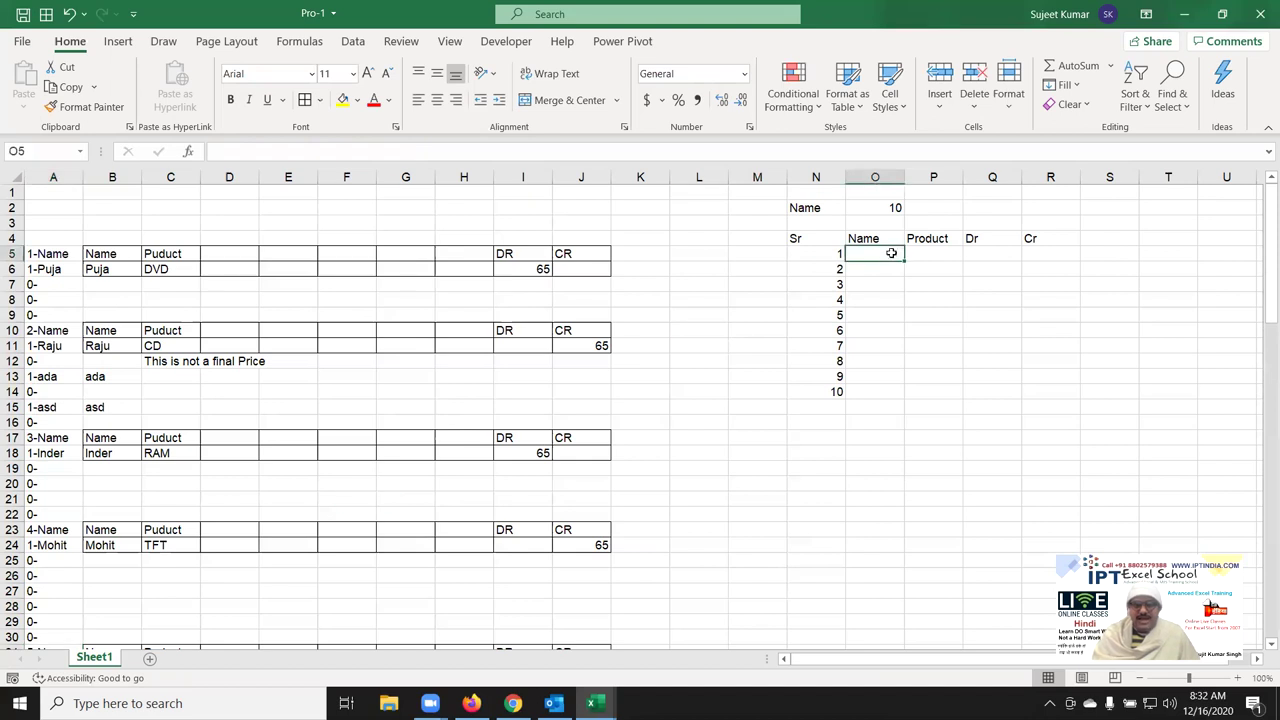
type("=M")
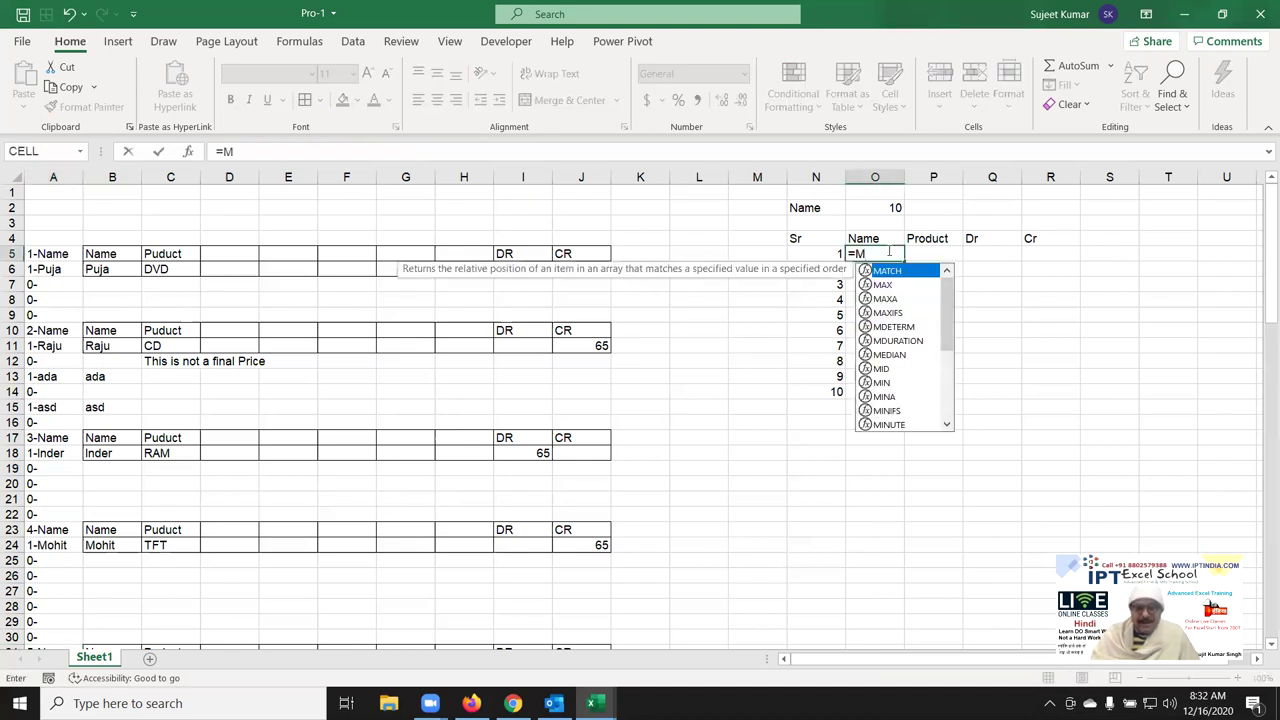
key("Tab")
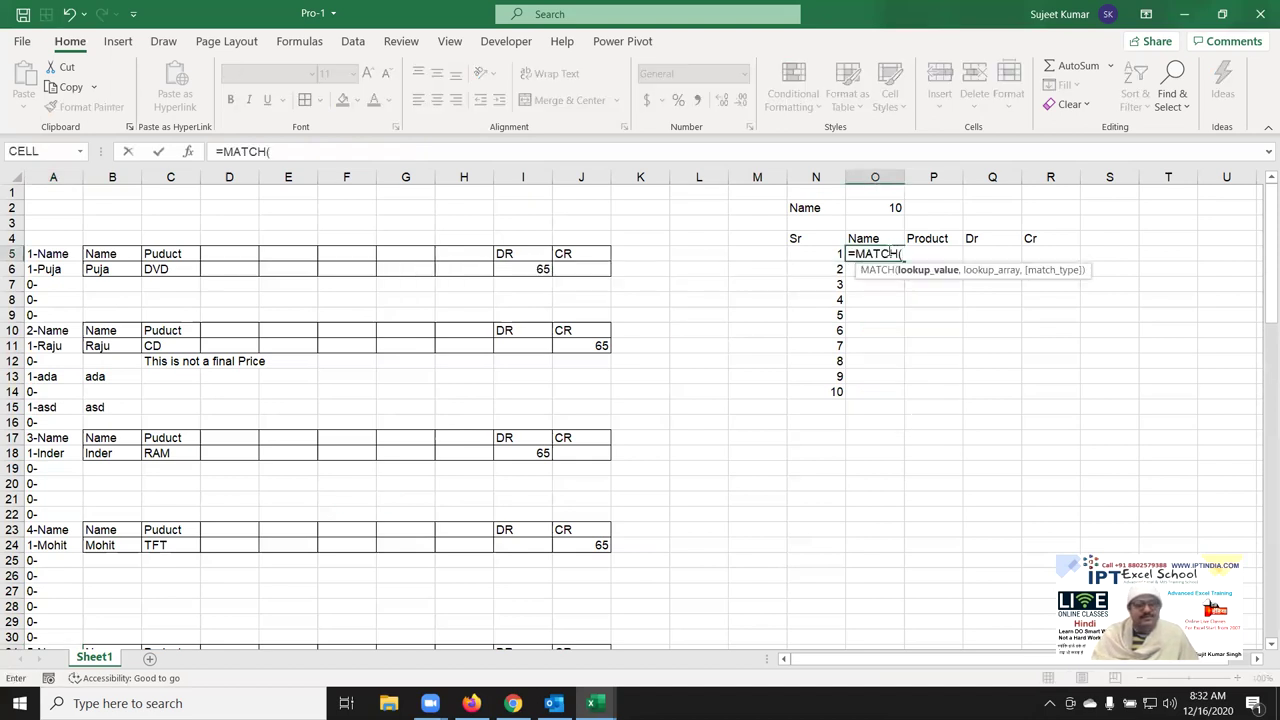
key("Left")
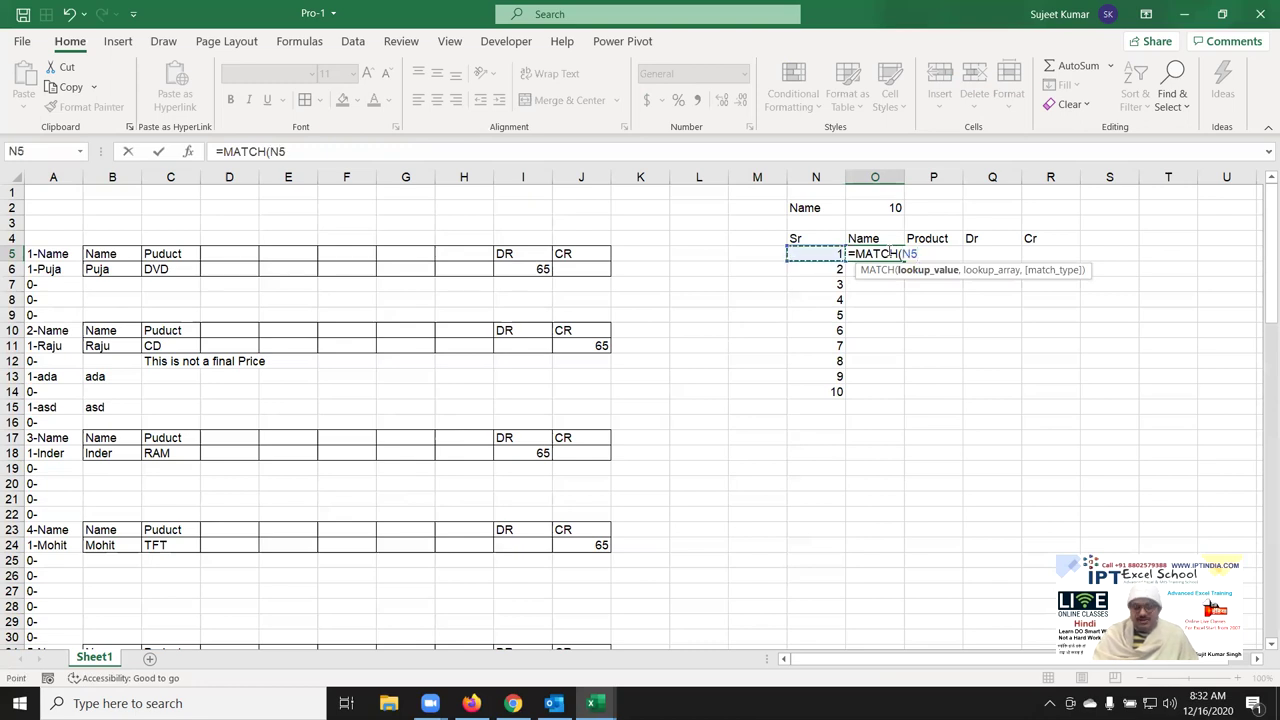
type("&\"-\"")
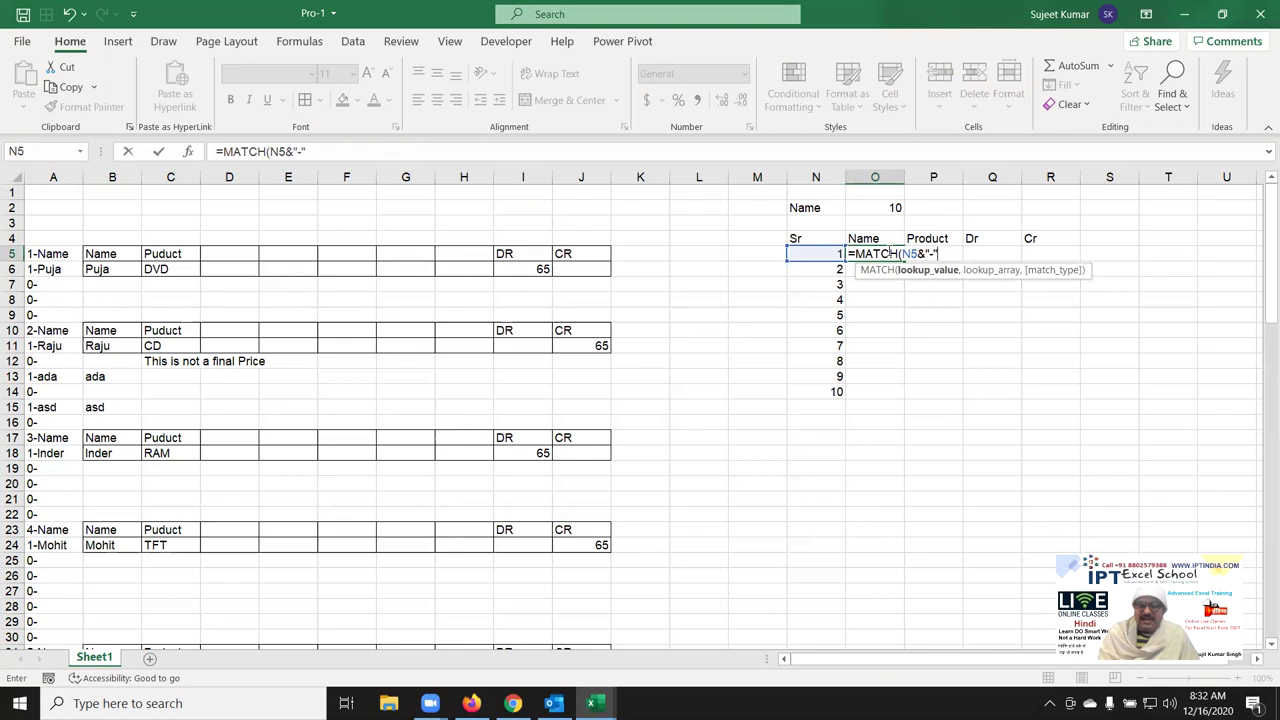
type("&")
key("Up")
key("Up")
key("Up")
key("Left")
type(",")
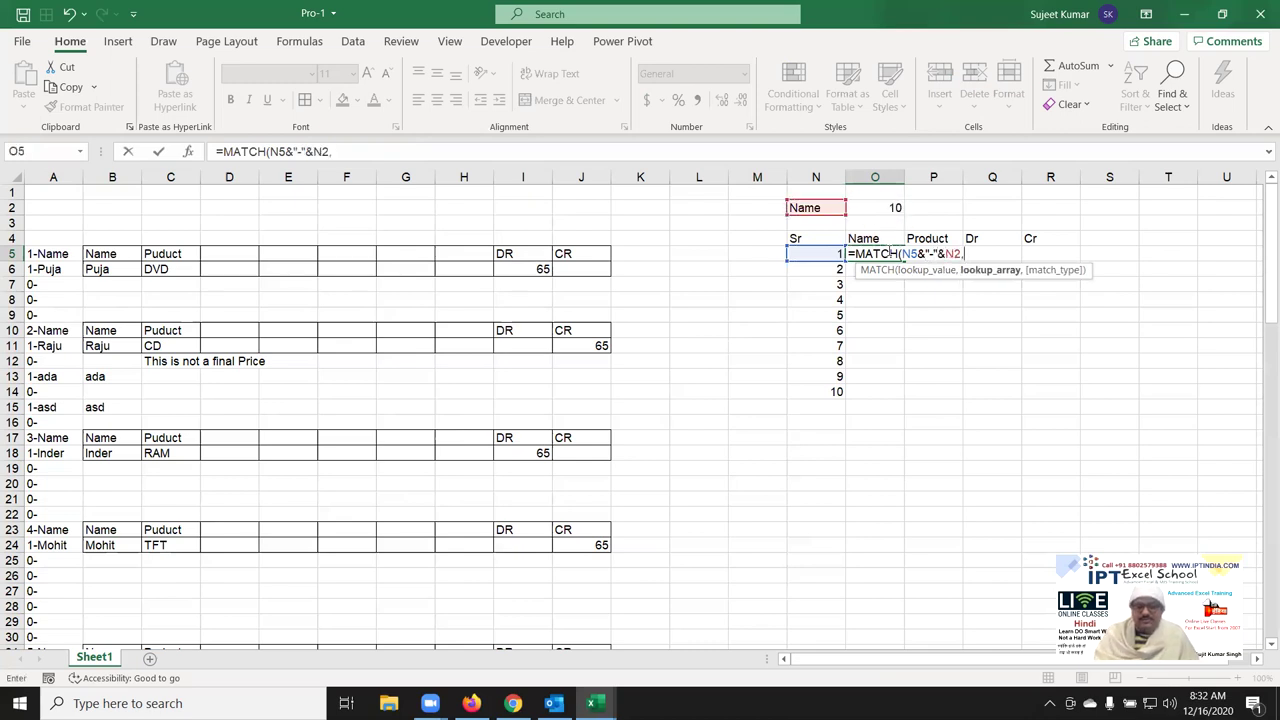
left_click(46, 170)
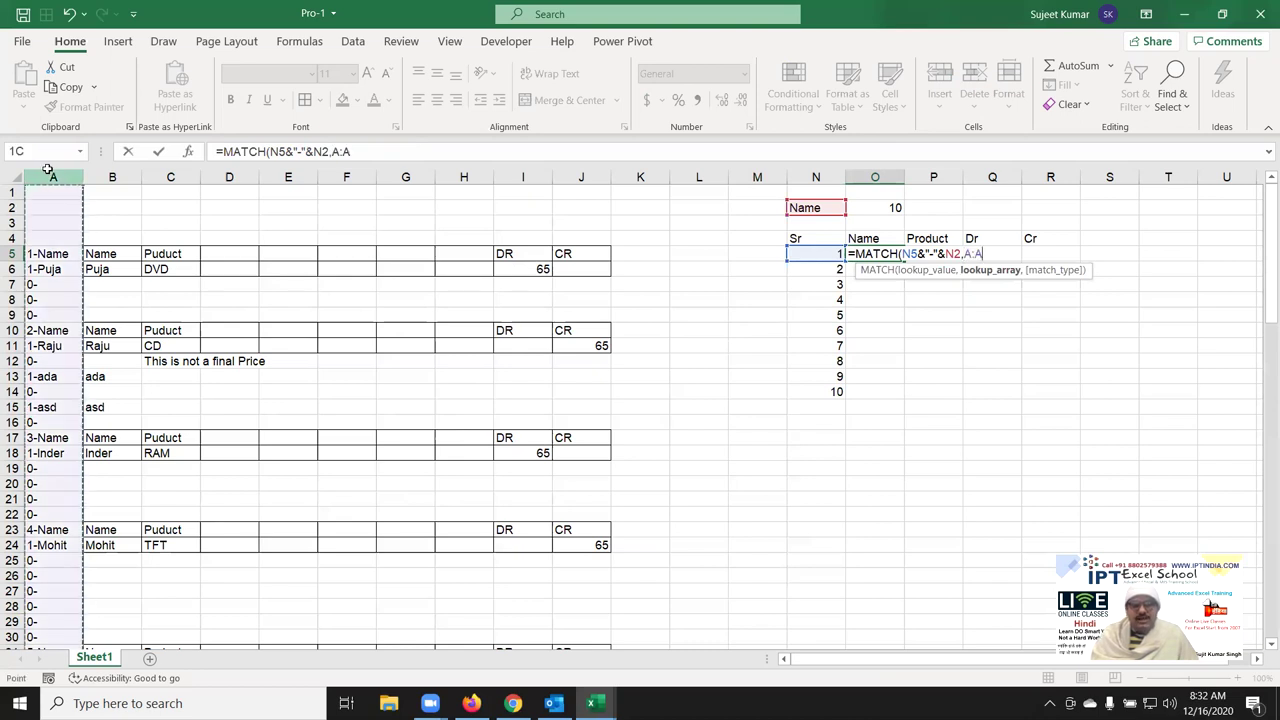
key("alt+Down")
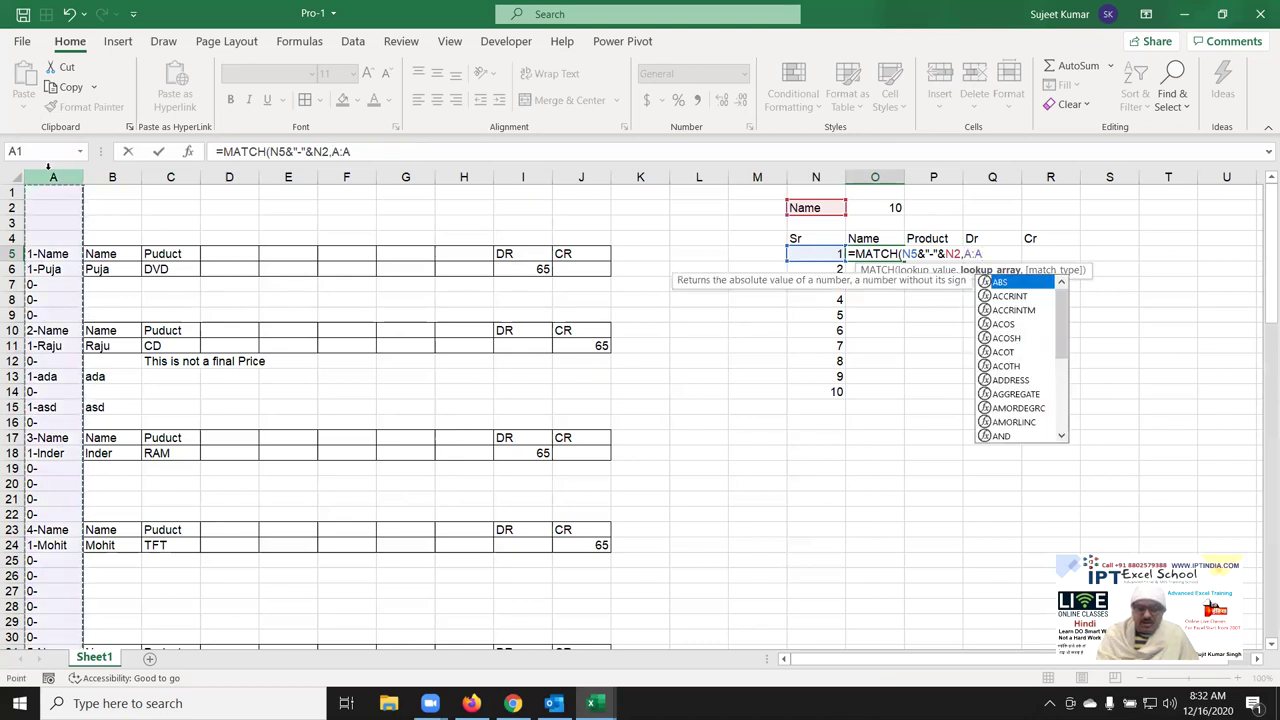
type(",0)")
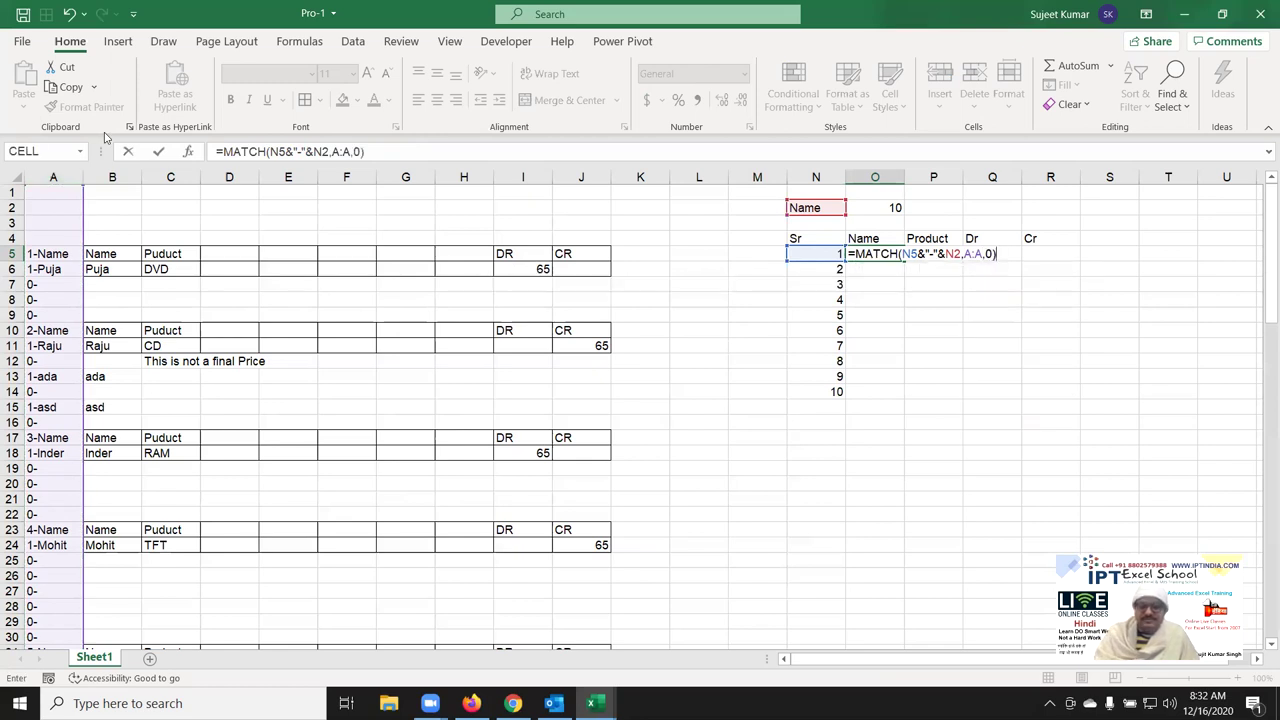
key("ctrl+Return")
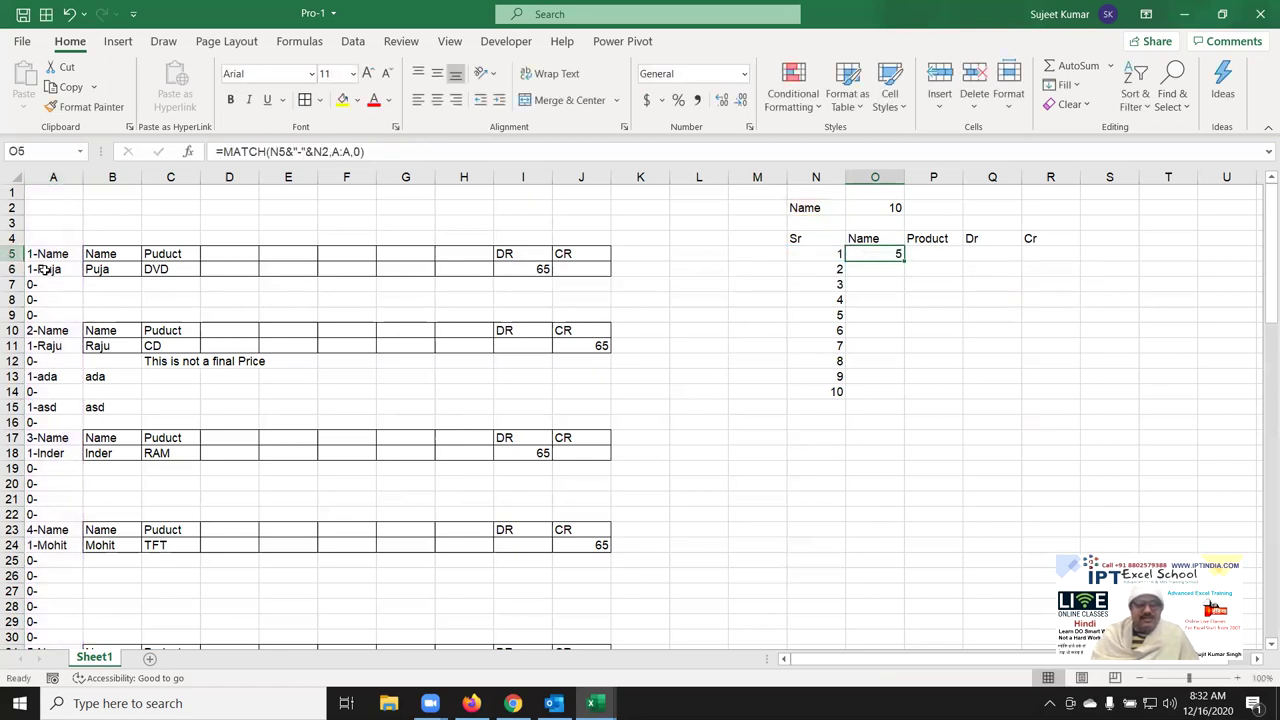
Wrap the O5 formula as =OFFSET(A1,MATCH(...),1) to return the name.
left_click(40, 258)
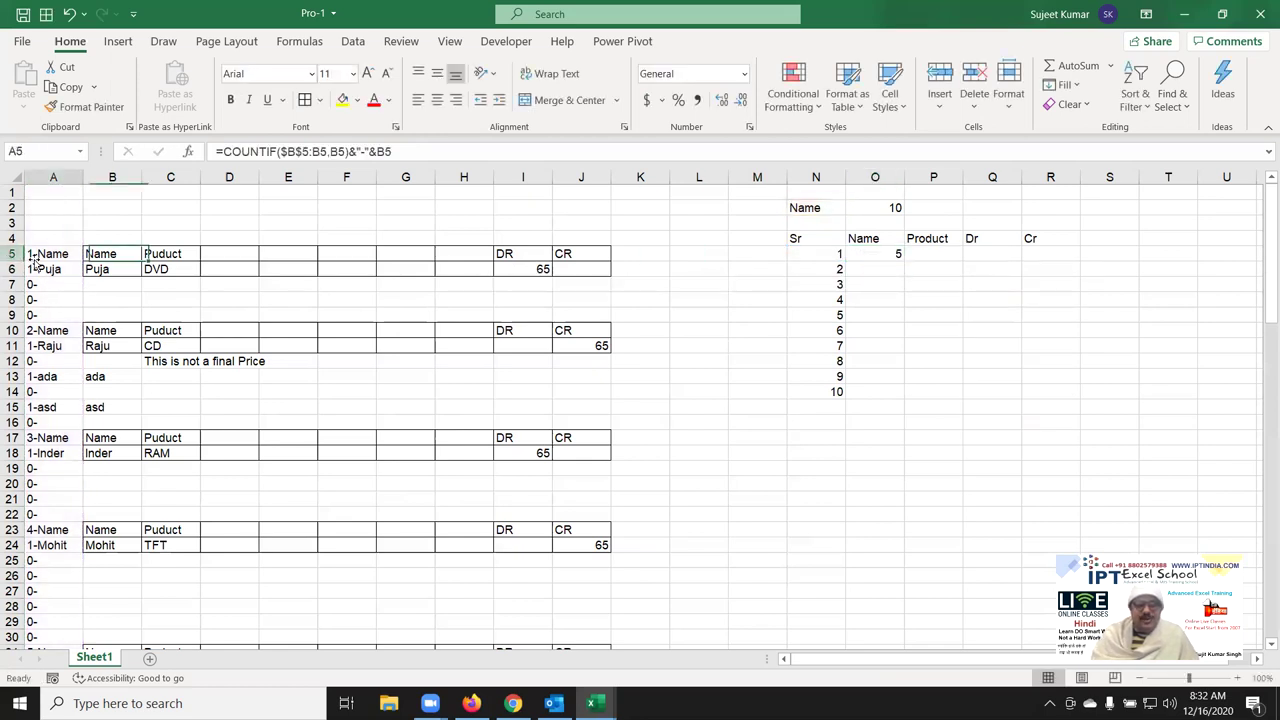
left_click(893, 252)
left_click(220, 151)
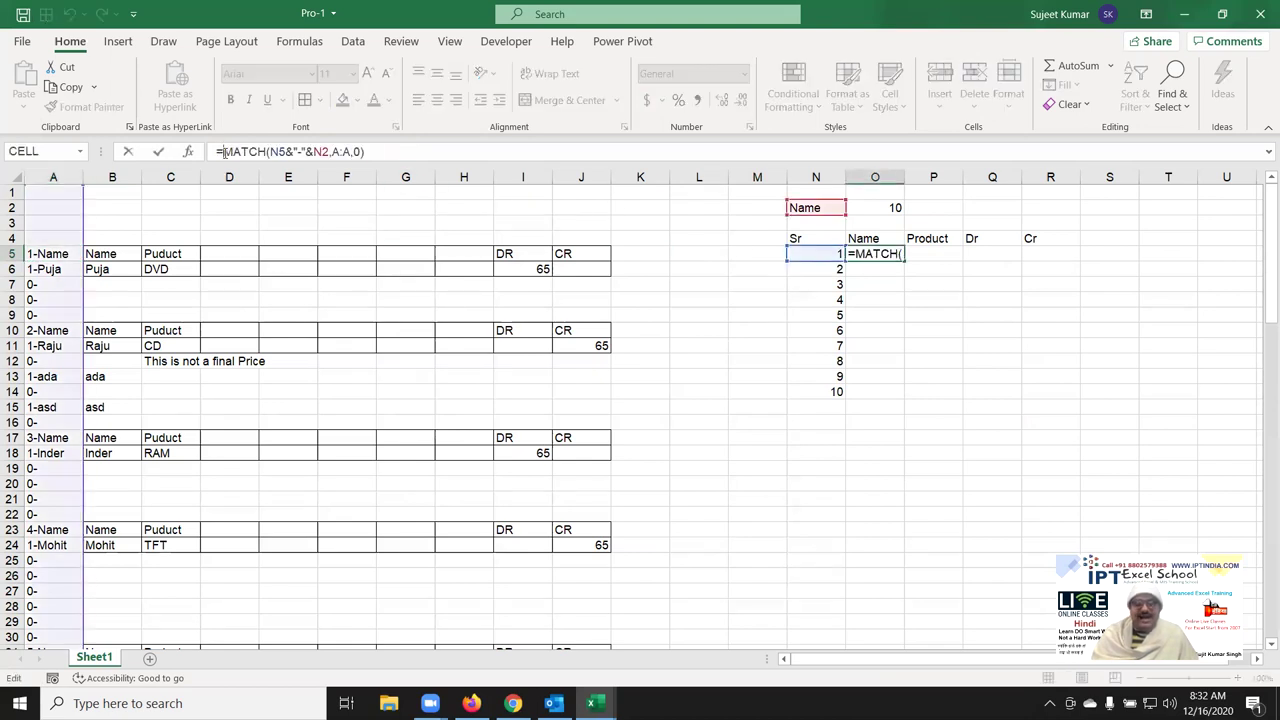
type("OFFSET")
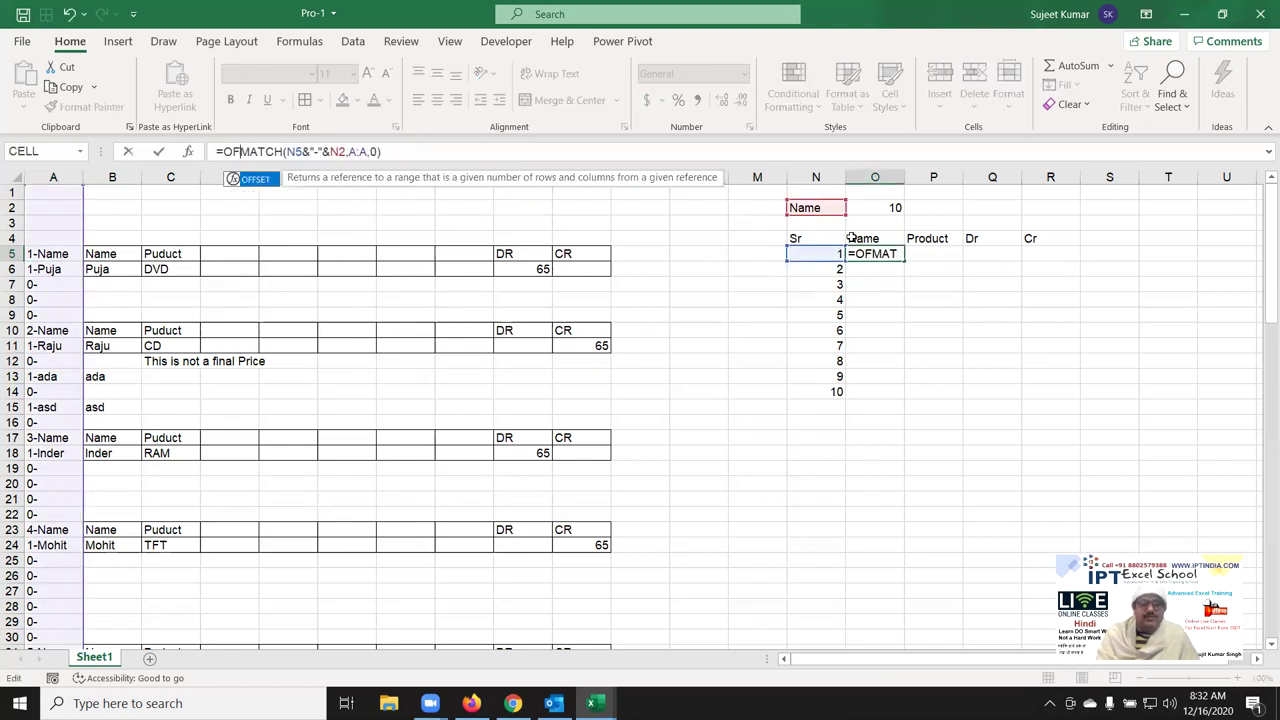
type("(")
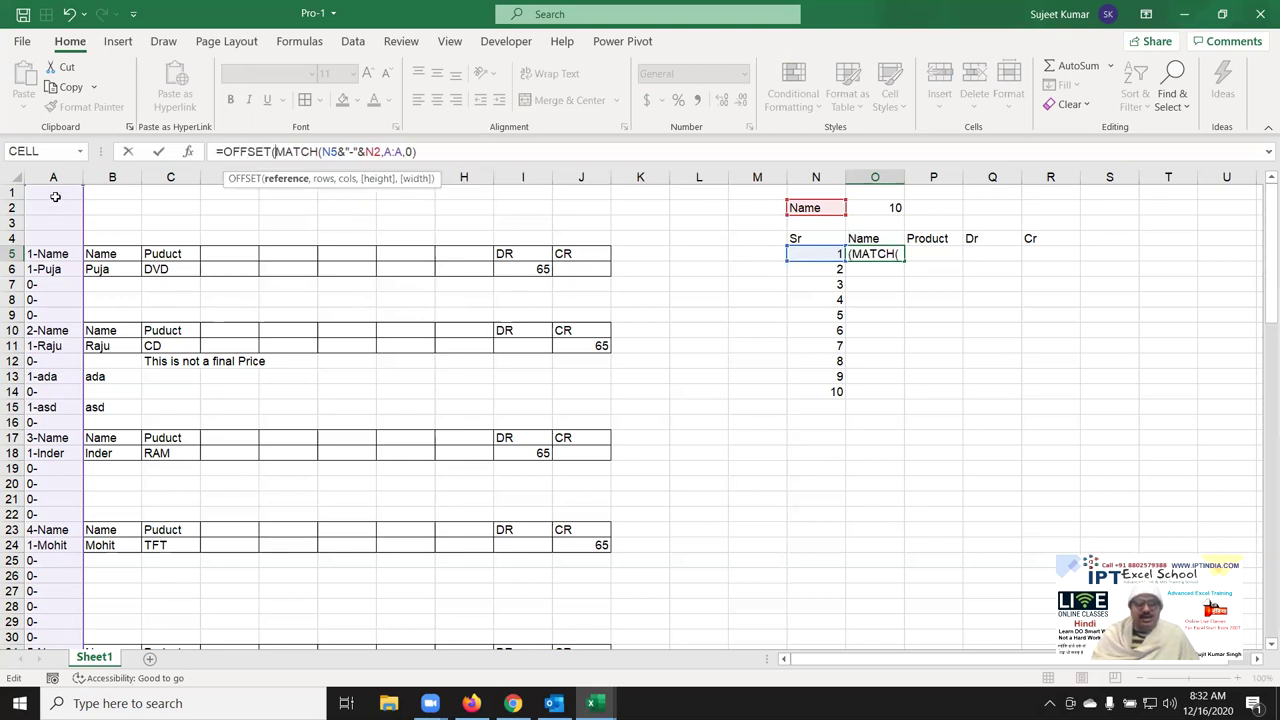
left_click(55, 192)
type(",")
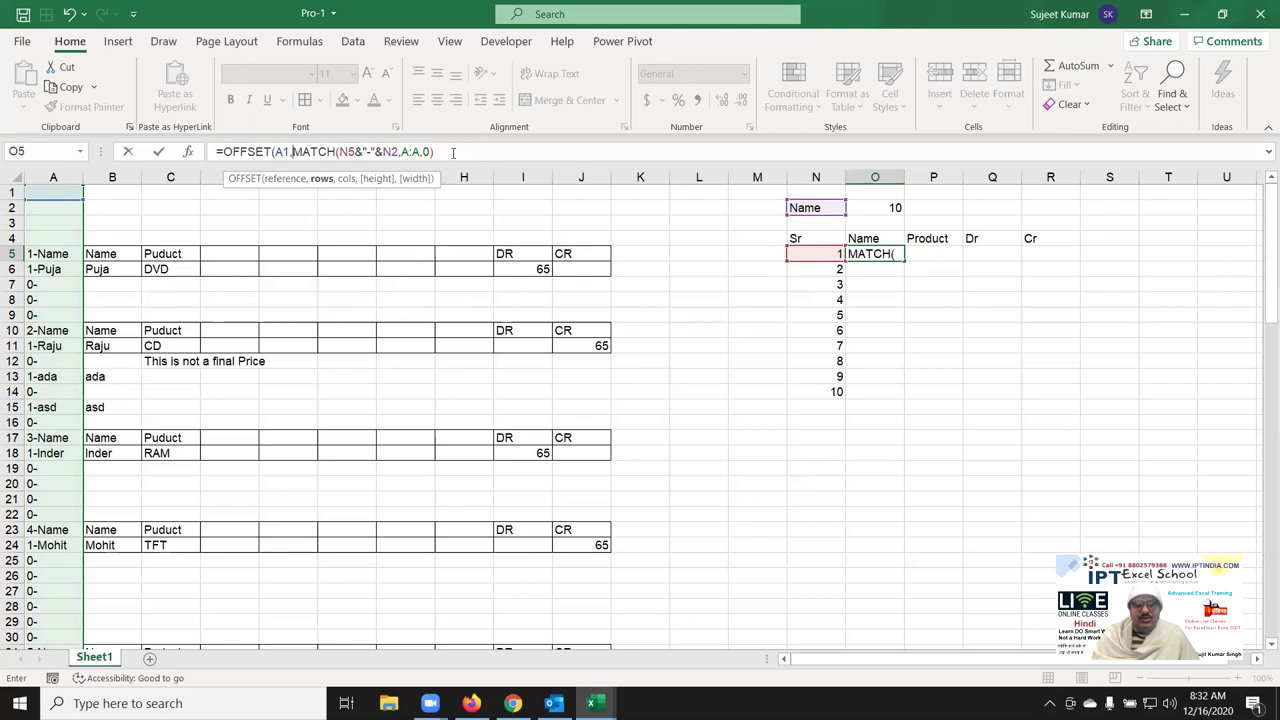
left_click(453, 151)
type(",")
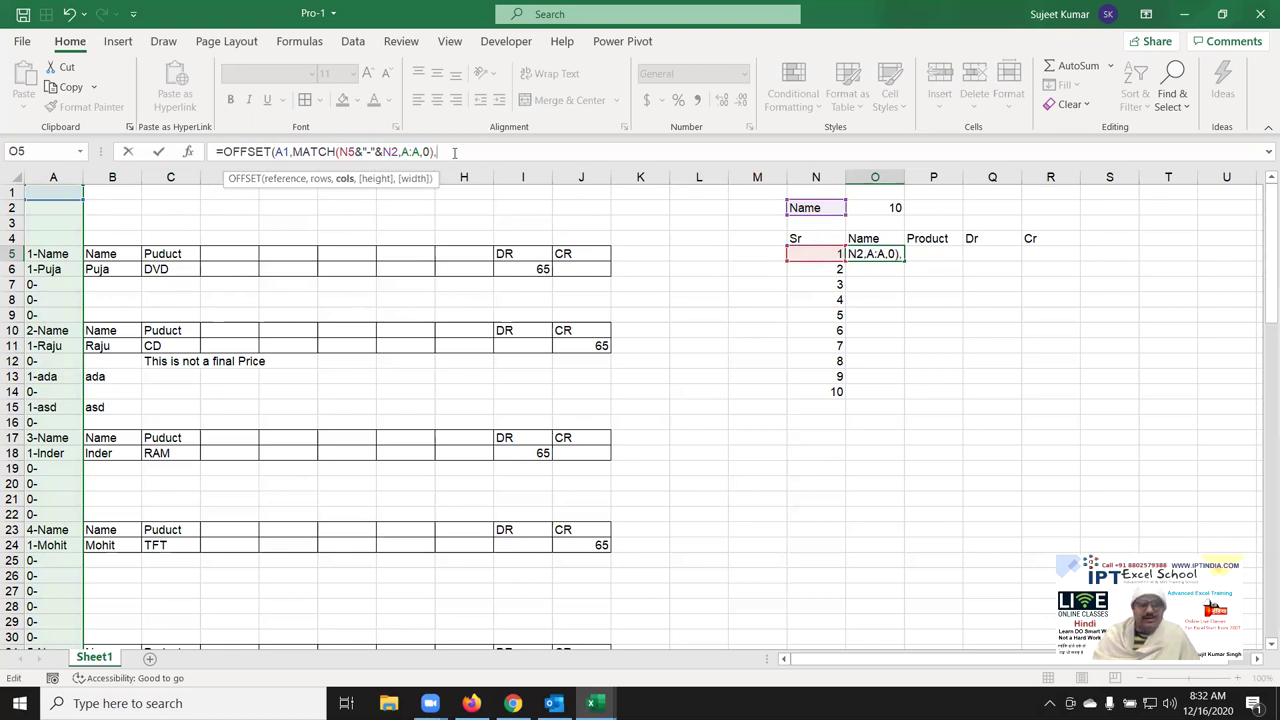
type("1")
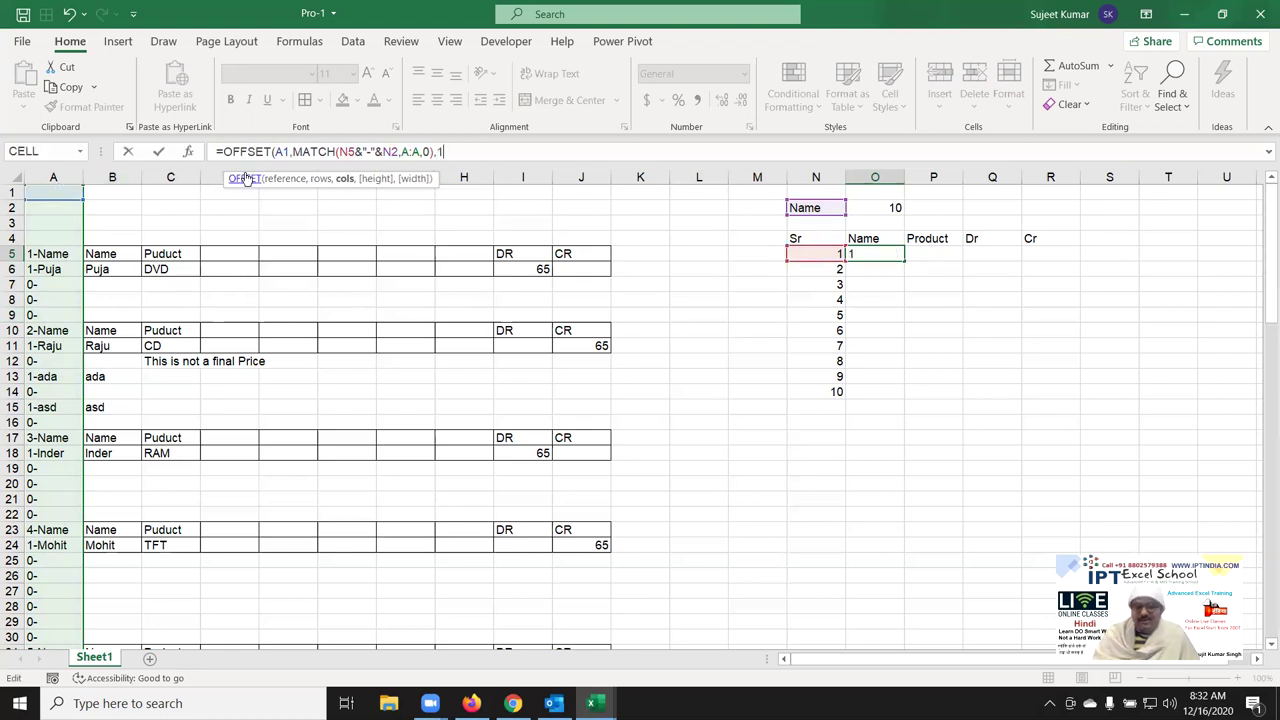
key("Return")
key("Return")
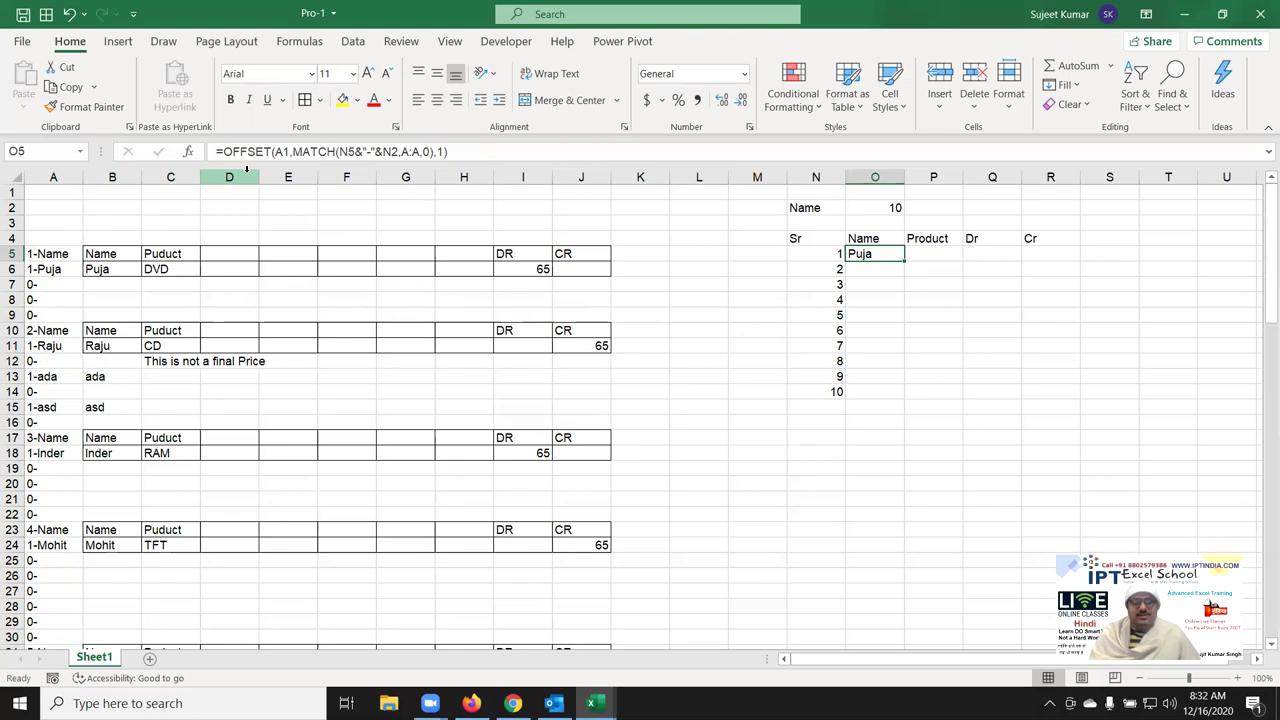
Make N2 and A1 absolute so O5 reads =OFFSET($A$1,MATCH(N5&"-"&$N$2,A:A,0),1).
left_click(392, 150)
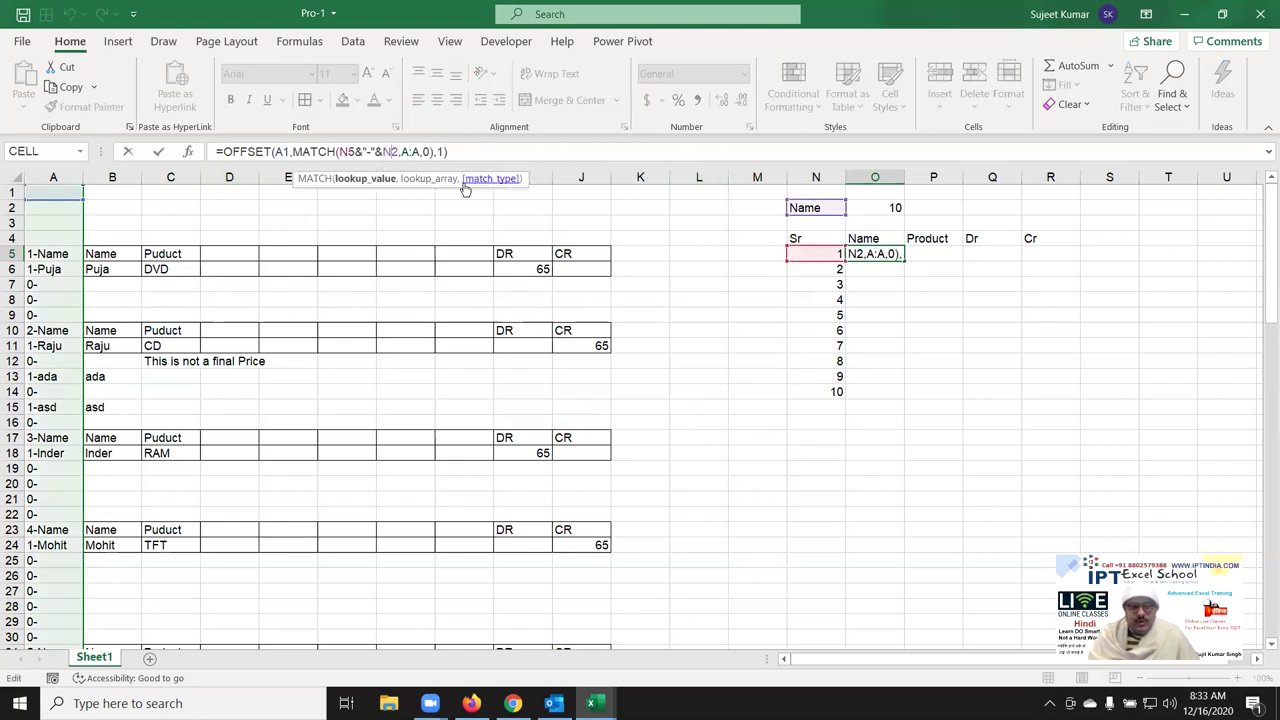
key("F4")
key("Return")
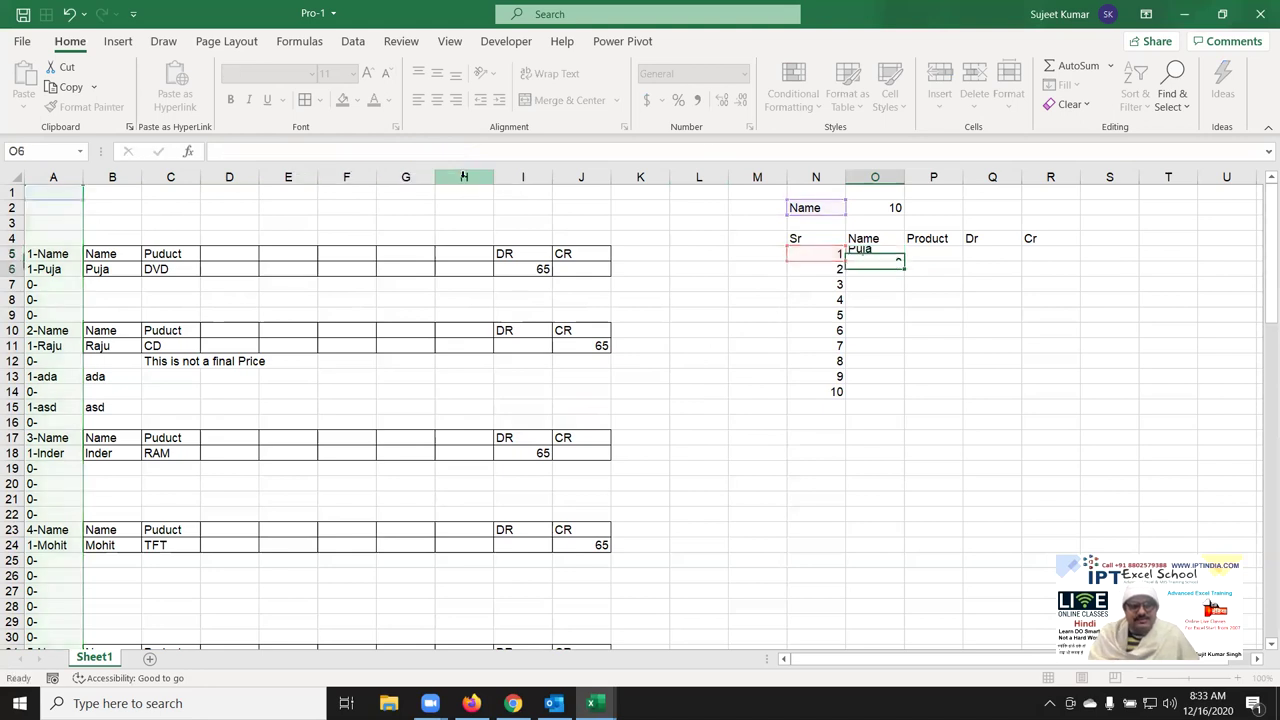
left_click(872, 255)
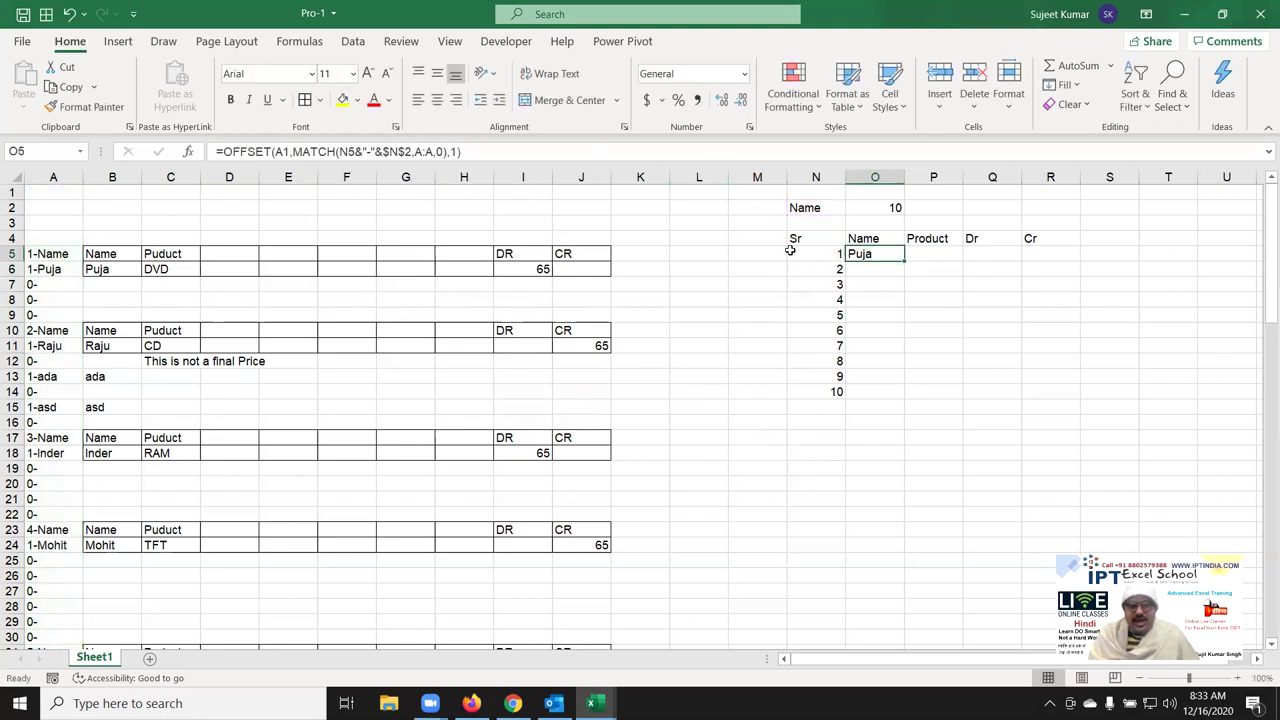
left_click(280, 151)
key("F4")
key("Return")
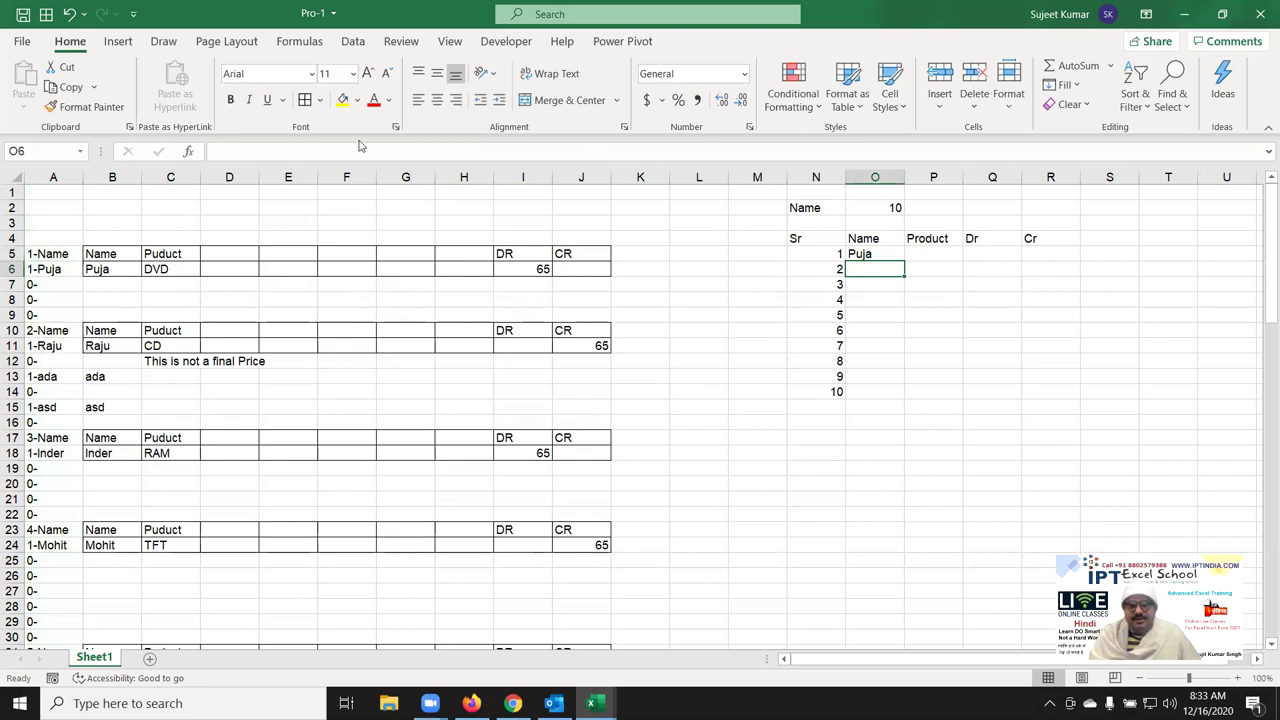
left_click(875, 255)
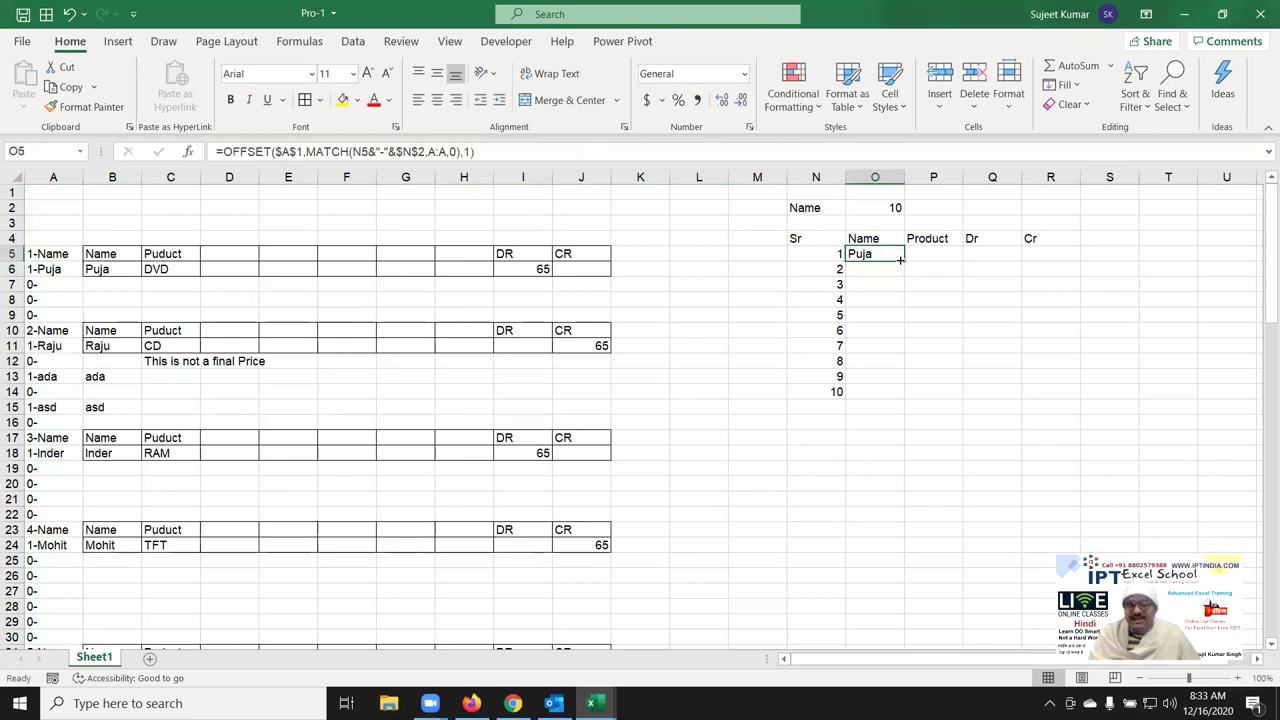
Wrap the O5 lookup in IFERROR and fill it down the Name column, listing ten names.
left_click_drag(900, 259, 900, 520)
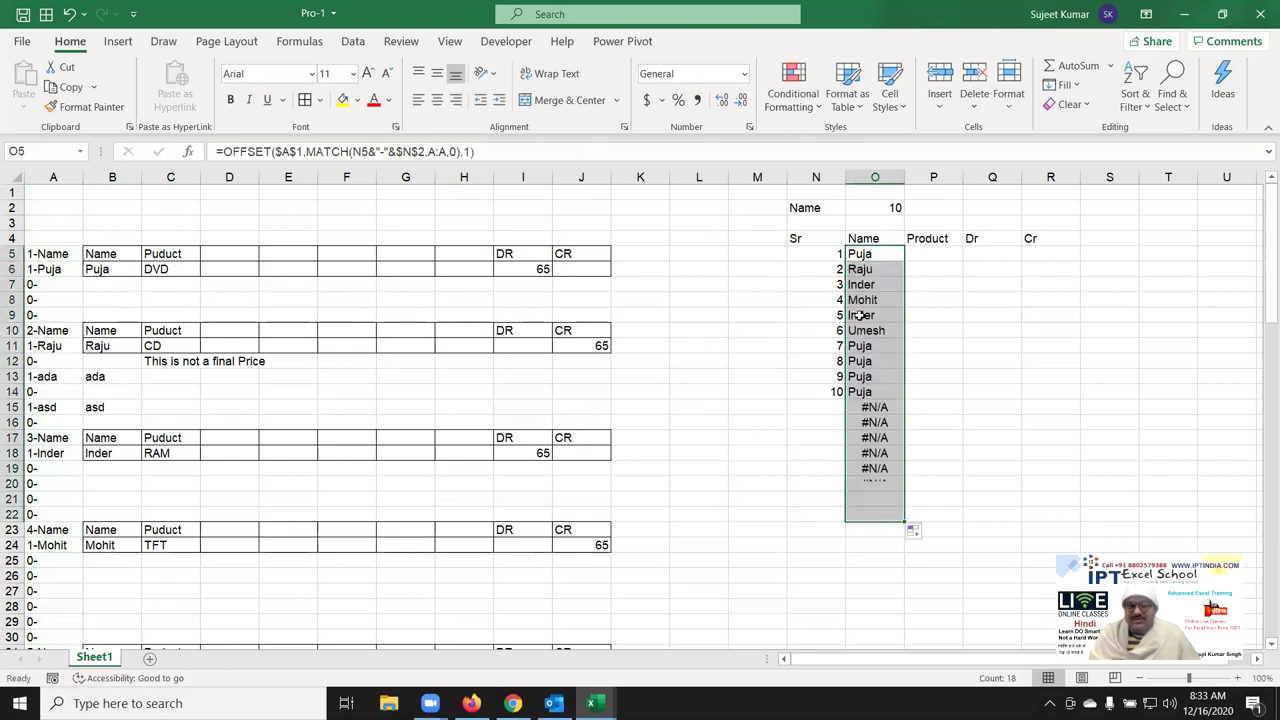
left_click(862, 238)
left_click(867, 253)
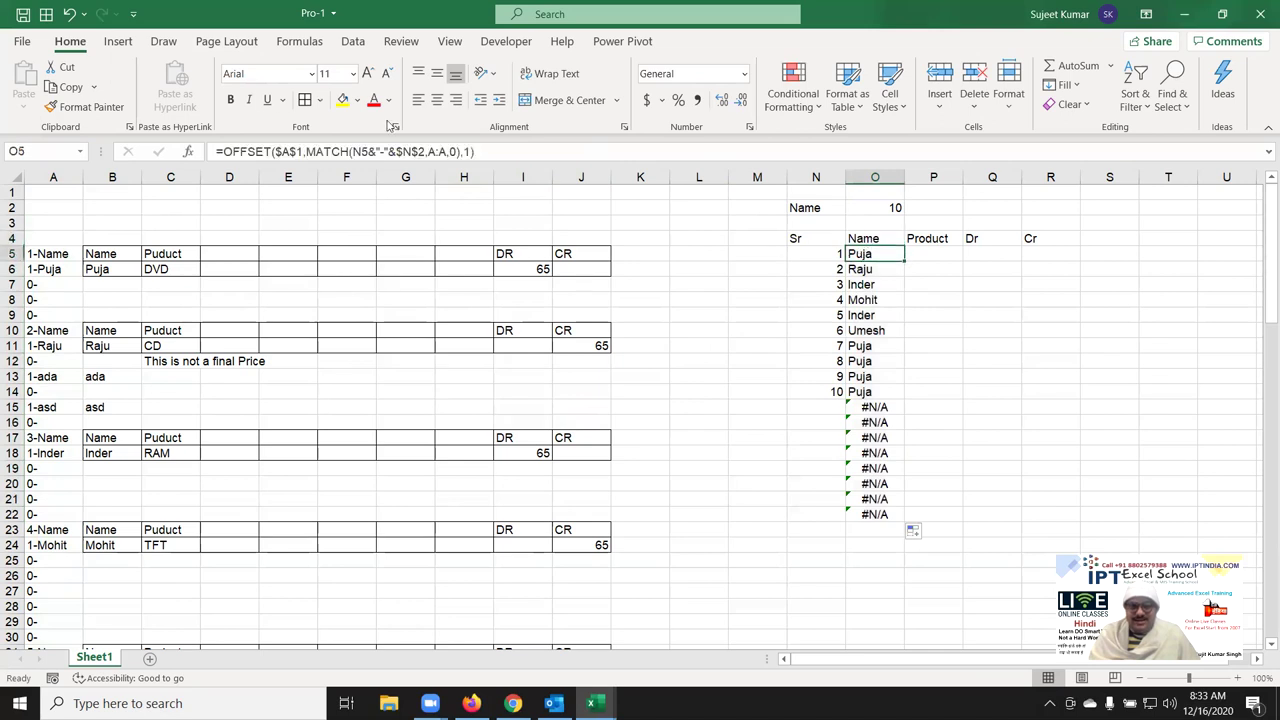
left_click(224, 151)
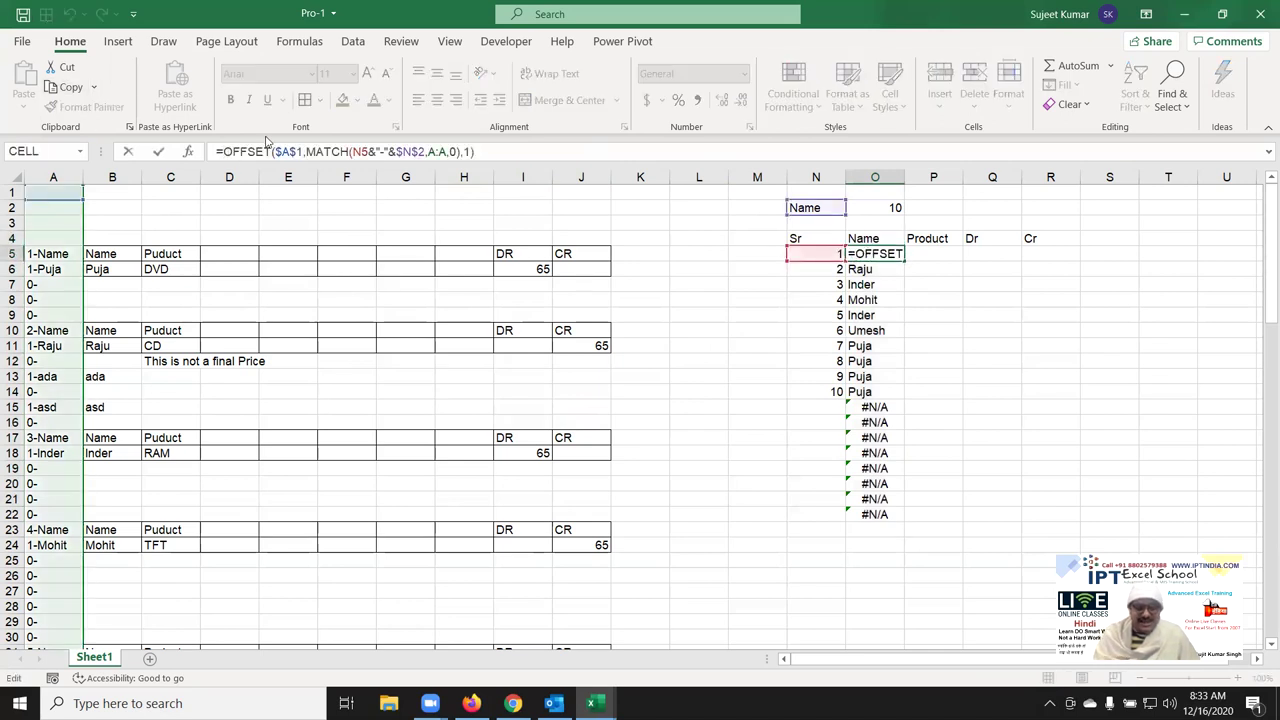
type("IF")
key("Down")
key("Tab")
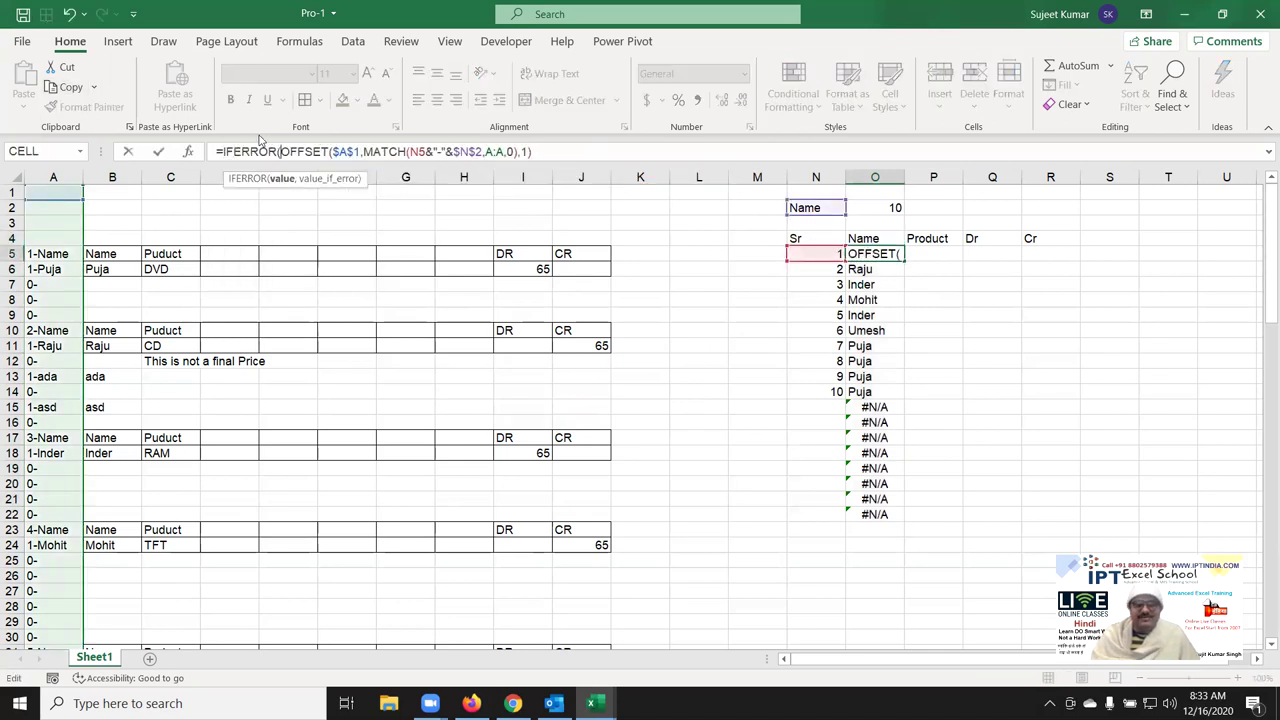
left_click(547, 151)
type(",0)")
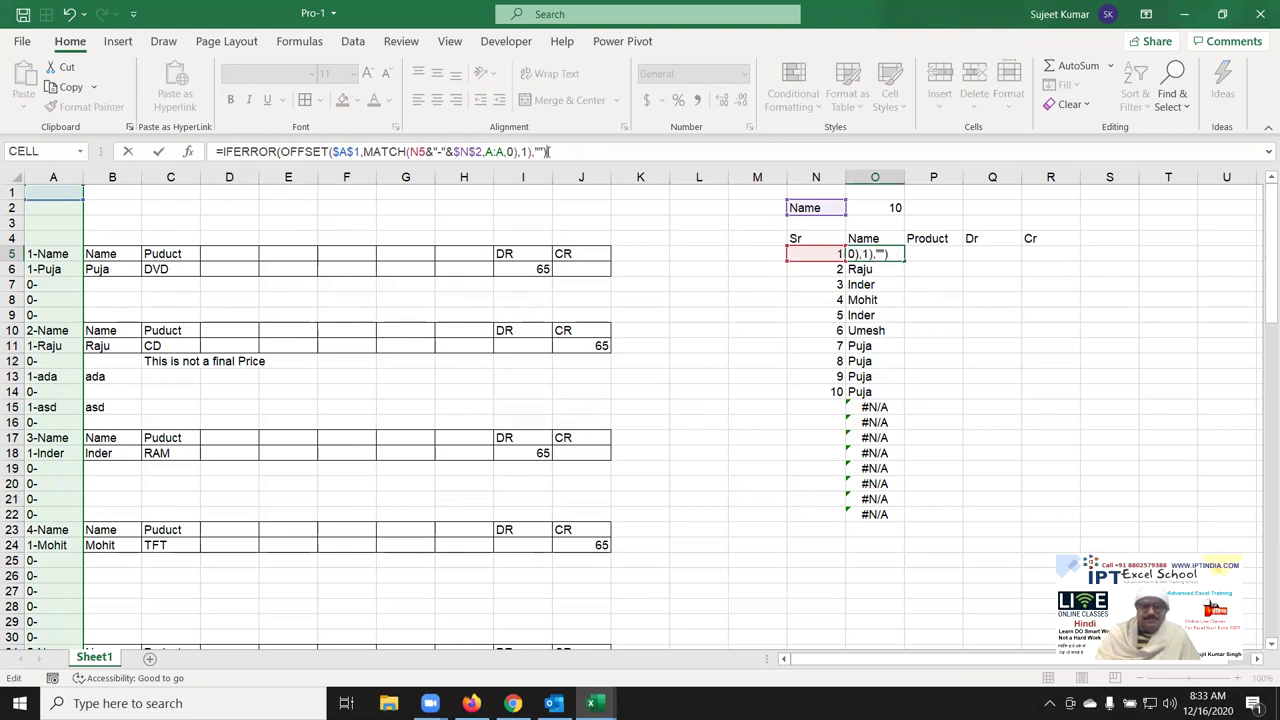
key("ctrl+Return")
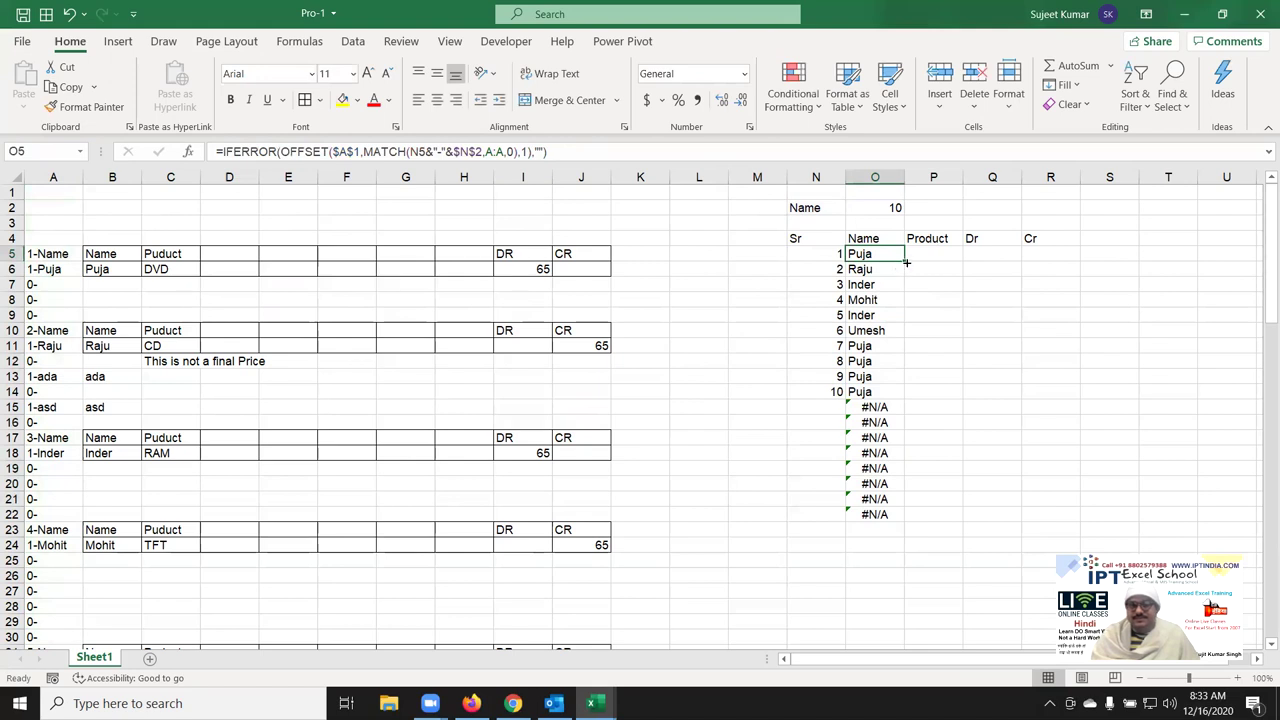
double_click(905, 262)
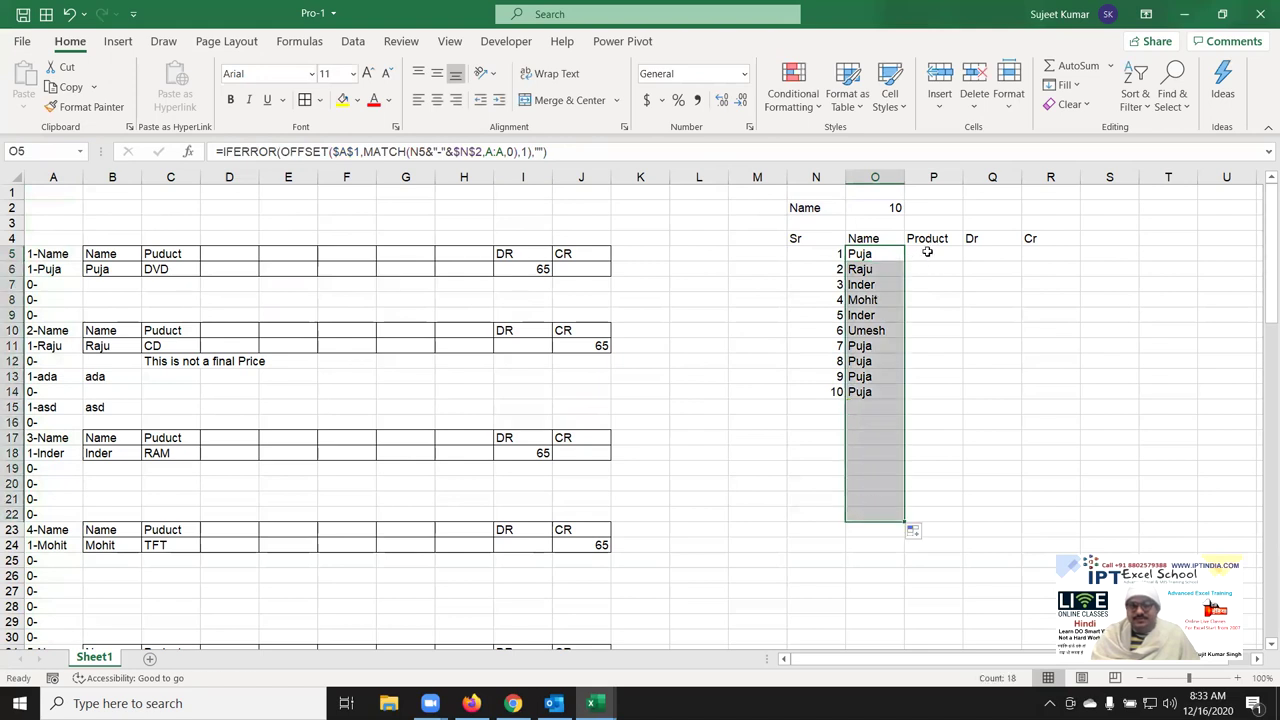
Copy the O5 formula text and paste it into P5, showing Puja.
left_click(932, 253)
left_click(855, 256)
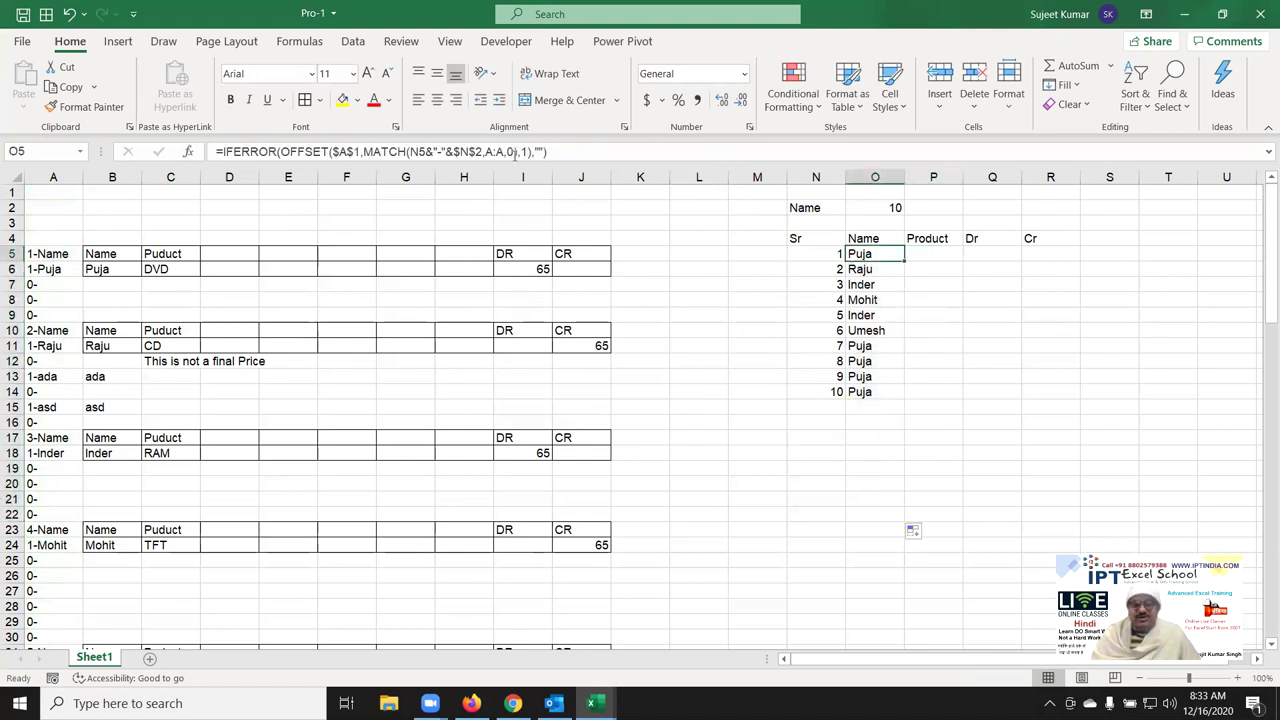
double_click(855, 256)
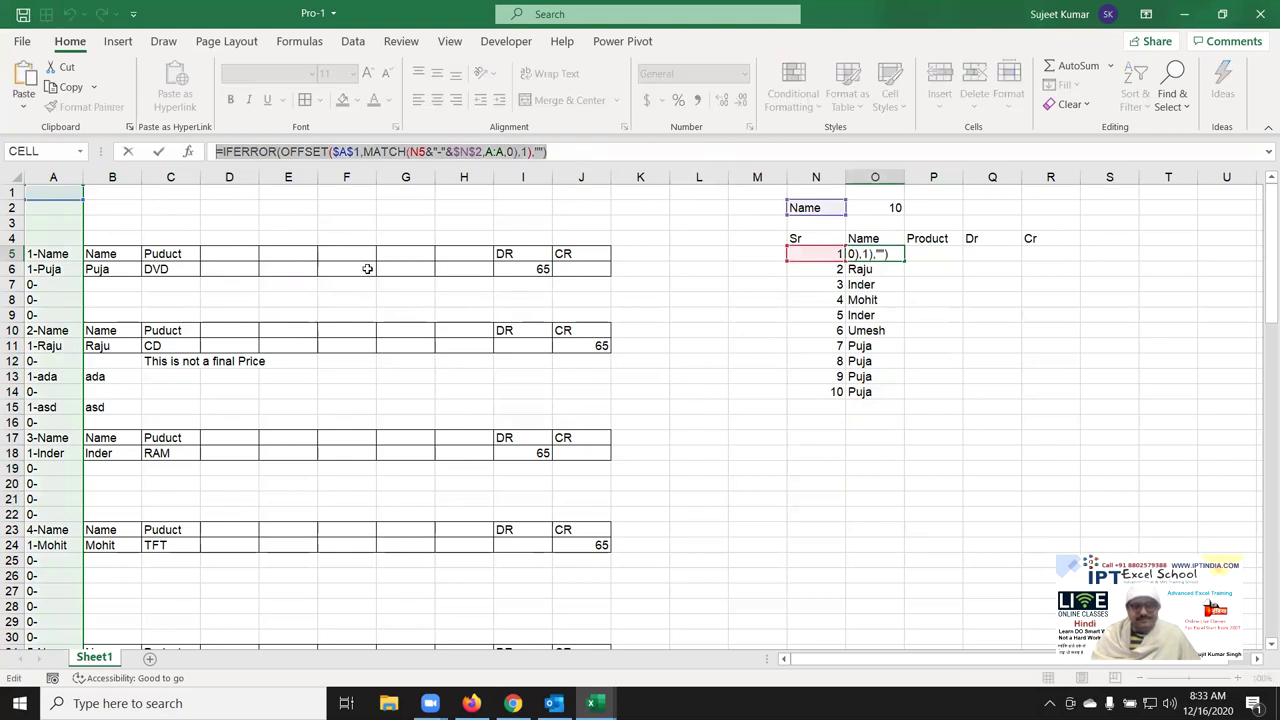
key("Escape")
left_click(935, 253)
type("=IFERROR(OFFSET($A$1,MATCH(N5&\"-\"&$N$2,A:A,0),1),\"\")")
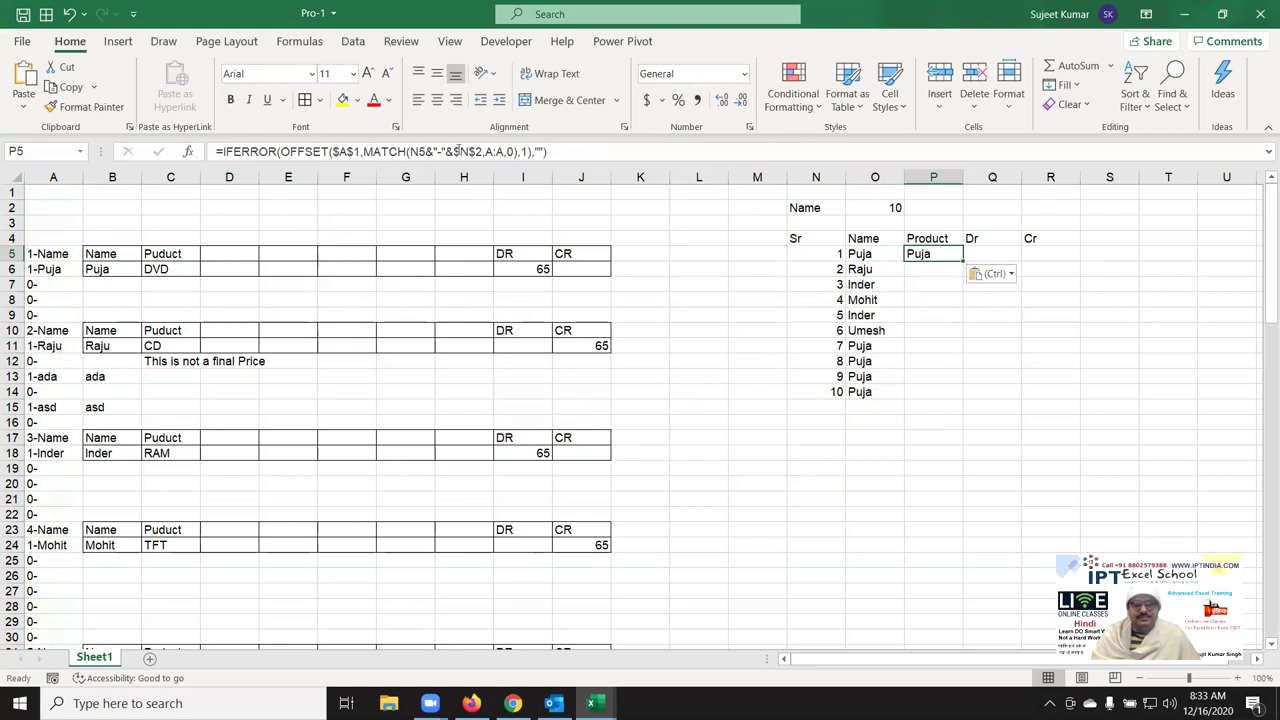
Change P5's column offset to 2 and fill it down, listing DVD, CD, RAM, TFT.
left_click(526, 152)
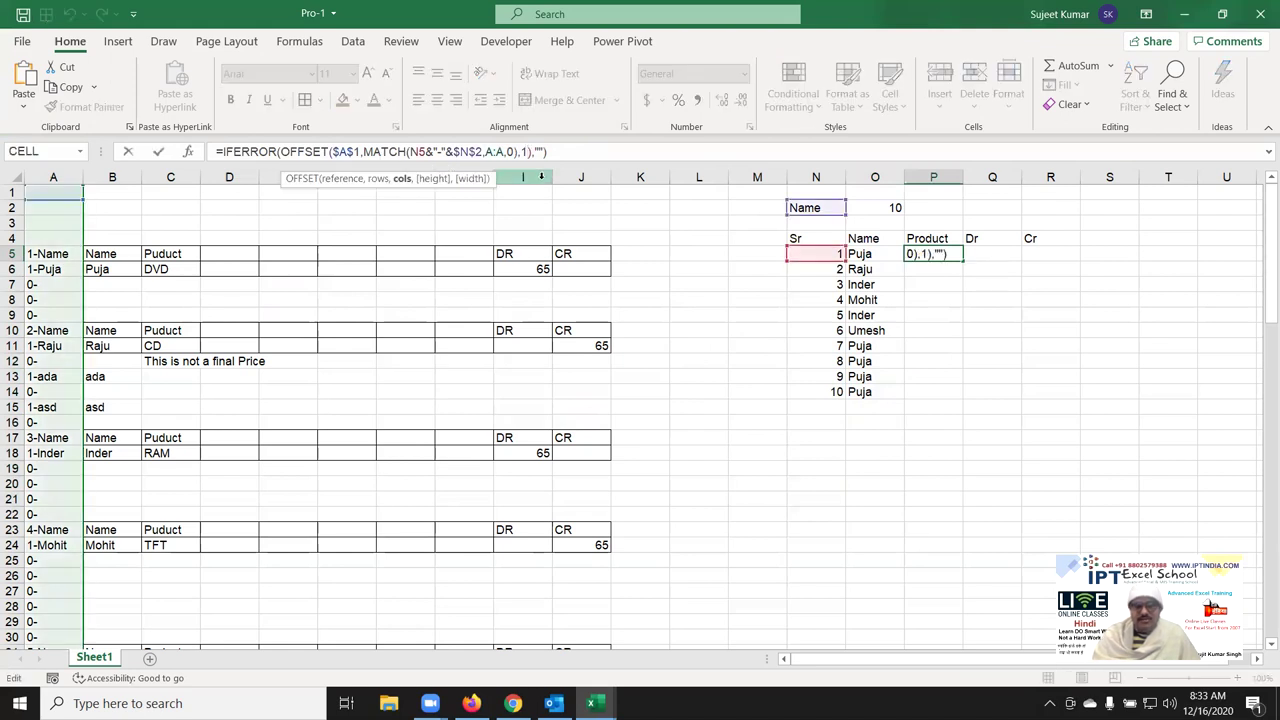
key("BackSpace")
type("2")
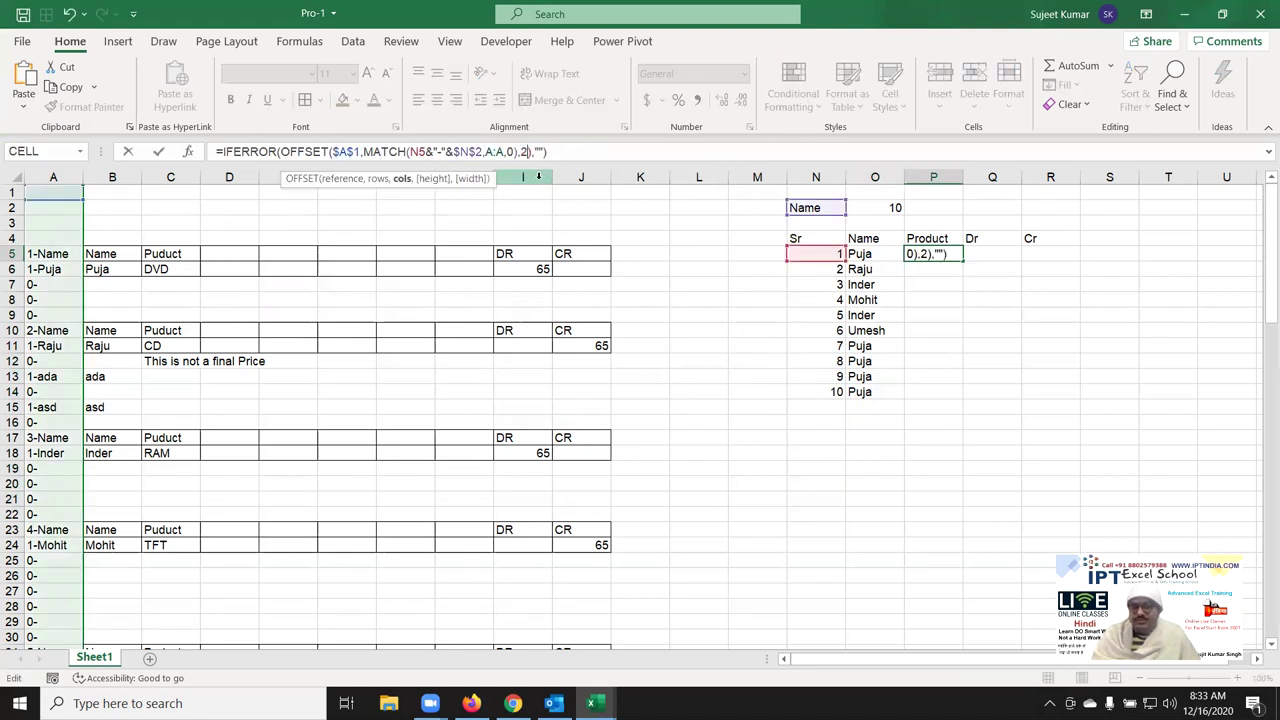
key("ctrl+Return")
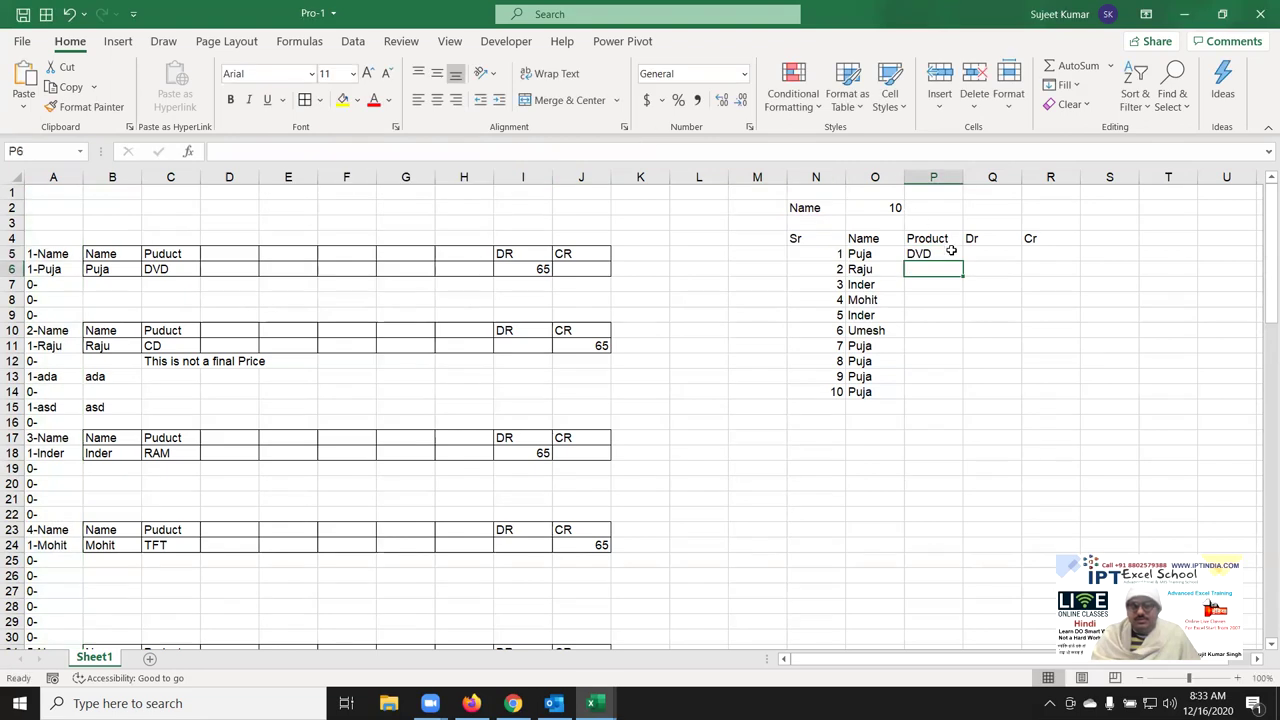
double_click(958, 262)
Paste the lookup into Q5 with column offset 3 and fill it down the Dr column.
left_click(996, 257)
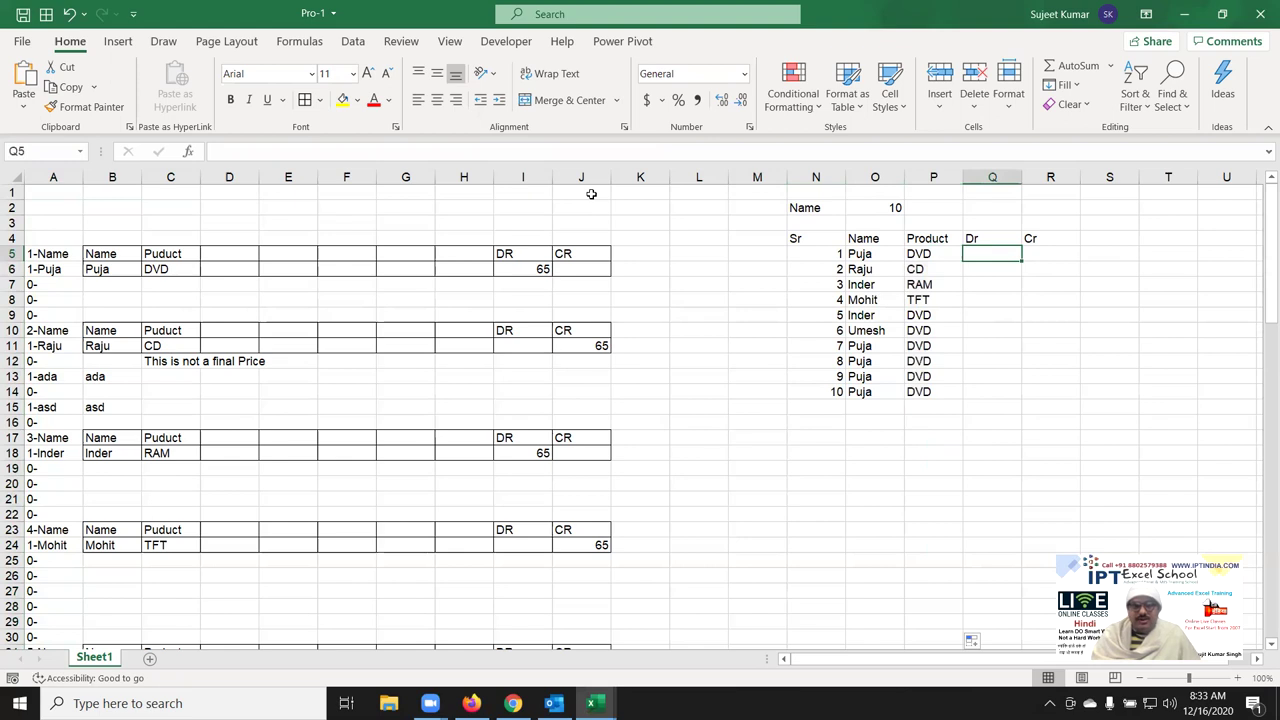
type("=IFERROR(OFFSET($A$1,MATCH(N5&\"-\"&$N$2,A:A,0),1),\"\")")
key("F2")
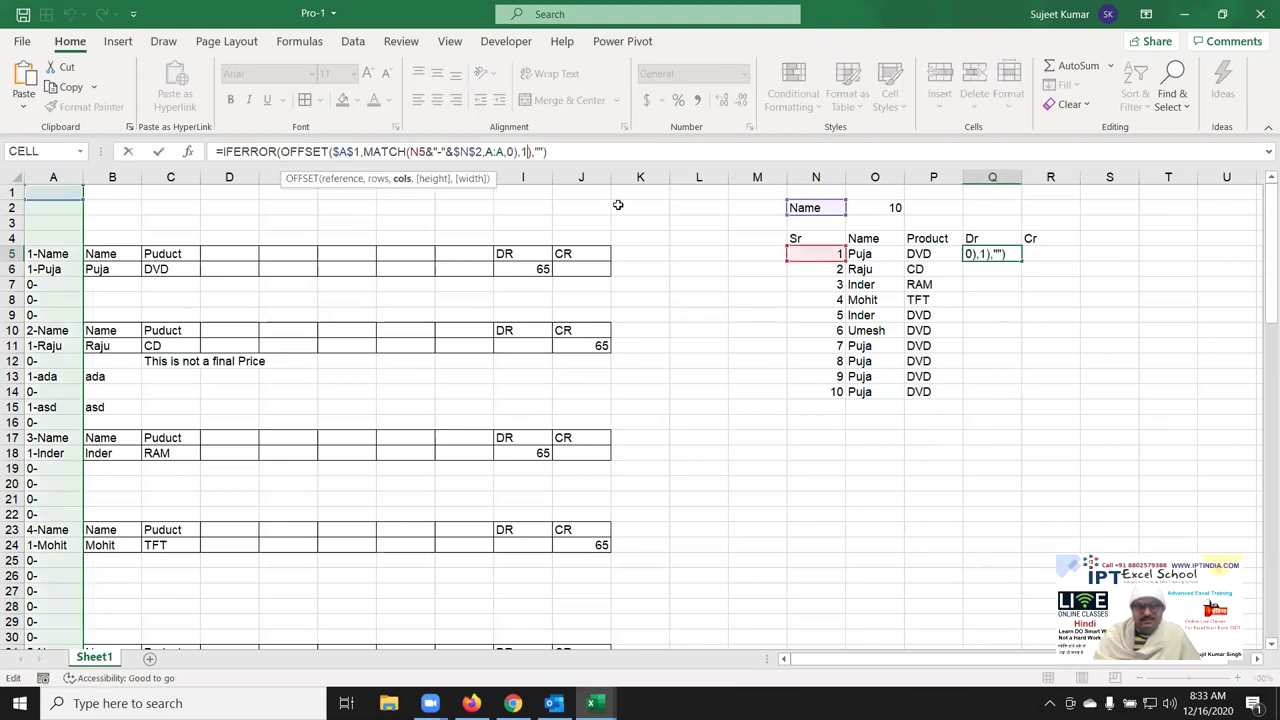
key("BackSpace")
type("3")
key("ctrl+Return")
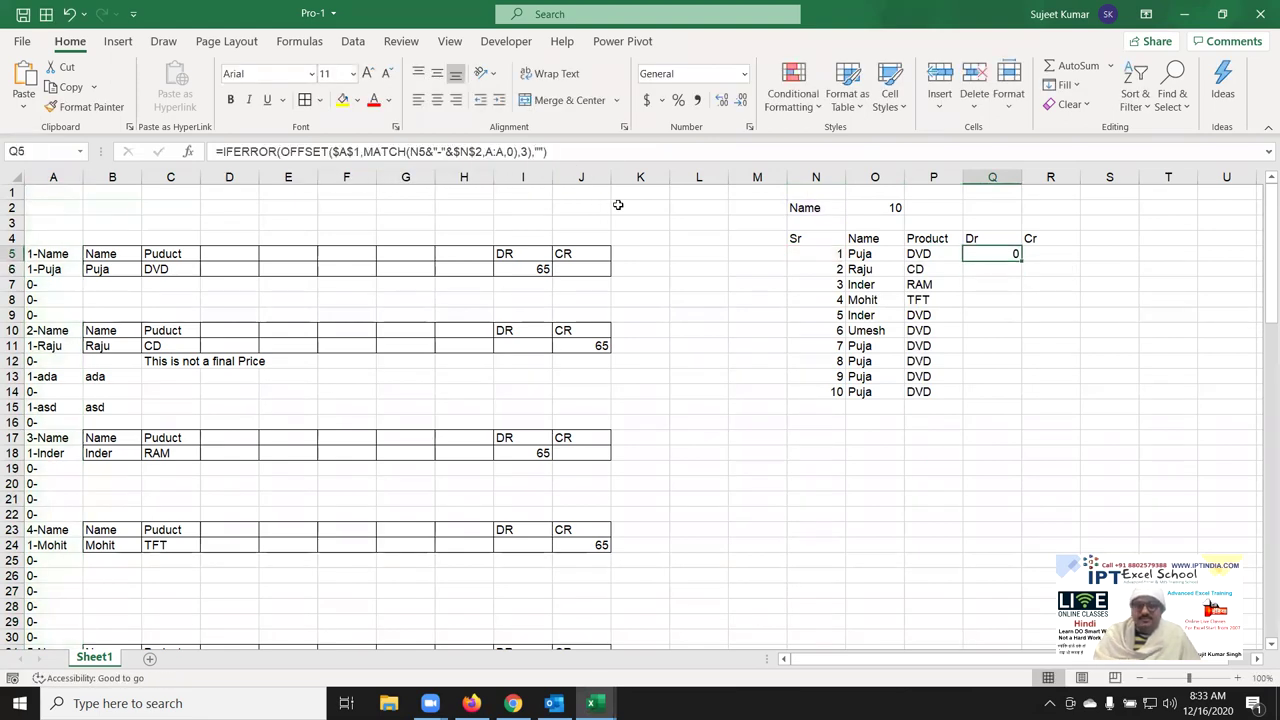
double_click(1021, 262)
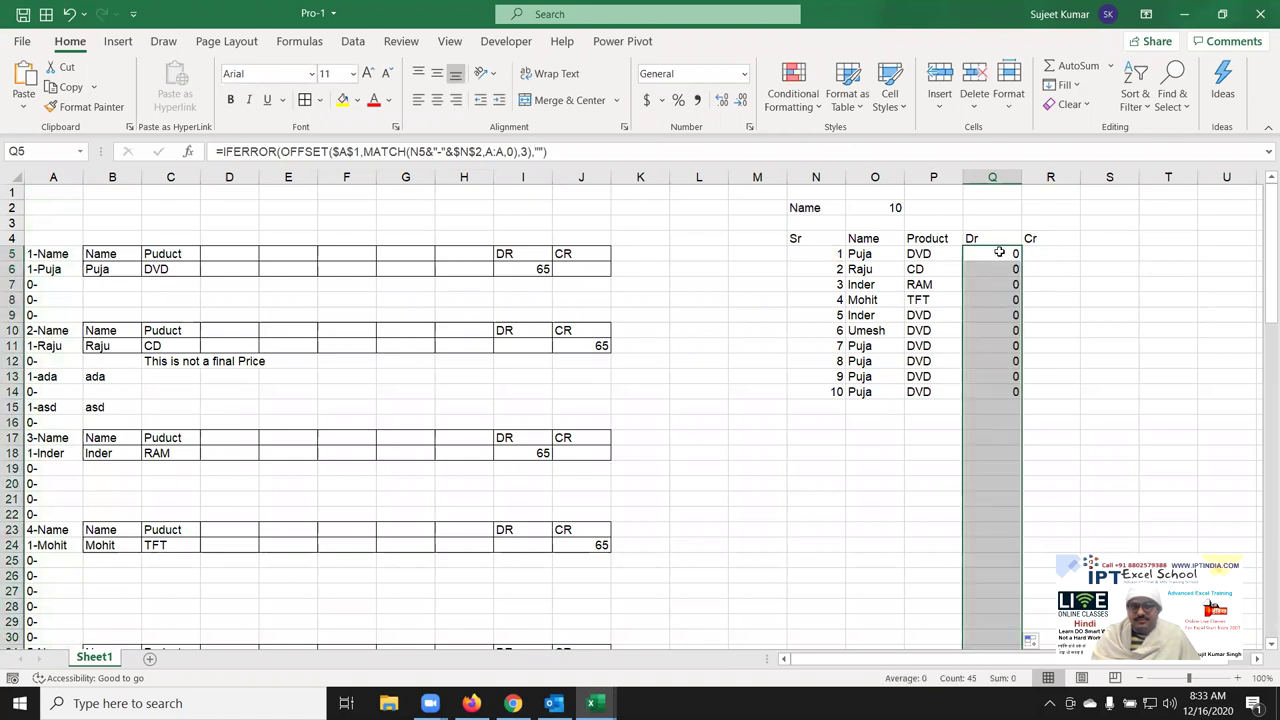
Correct the Dr formula's column offset to 8 and fill it down column Q, showing 65.
left_click(205, 256)
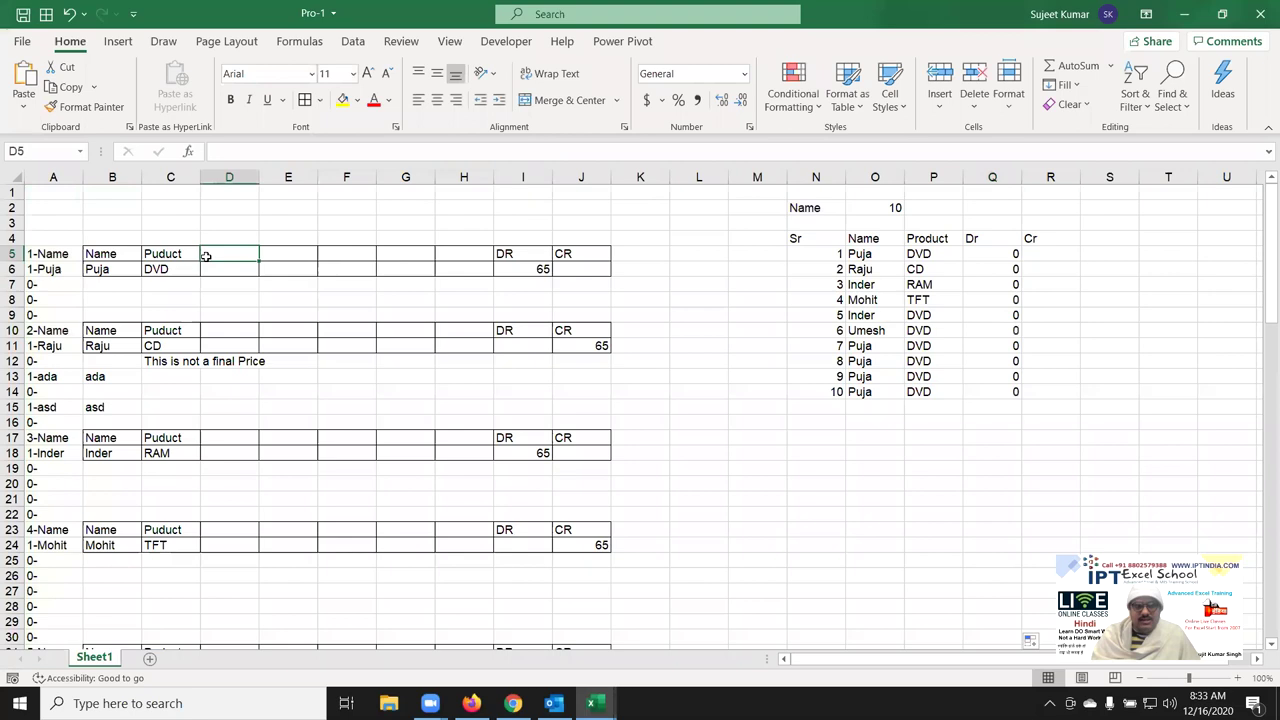
key("Right")
key("Right")
key("Right")
key("Right")
key("Right")
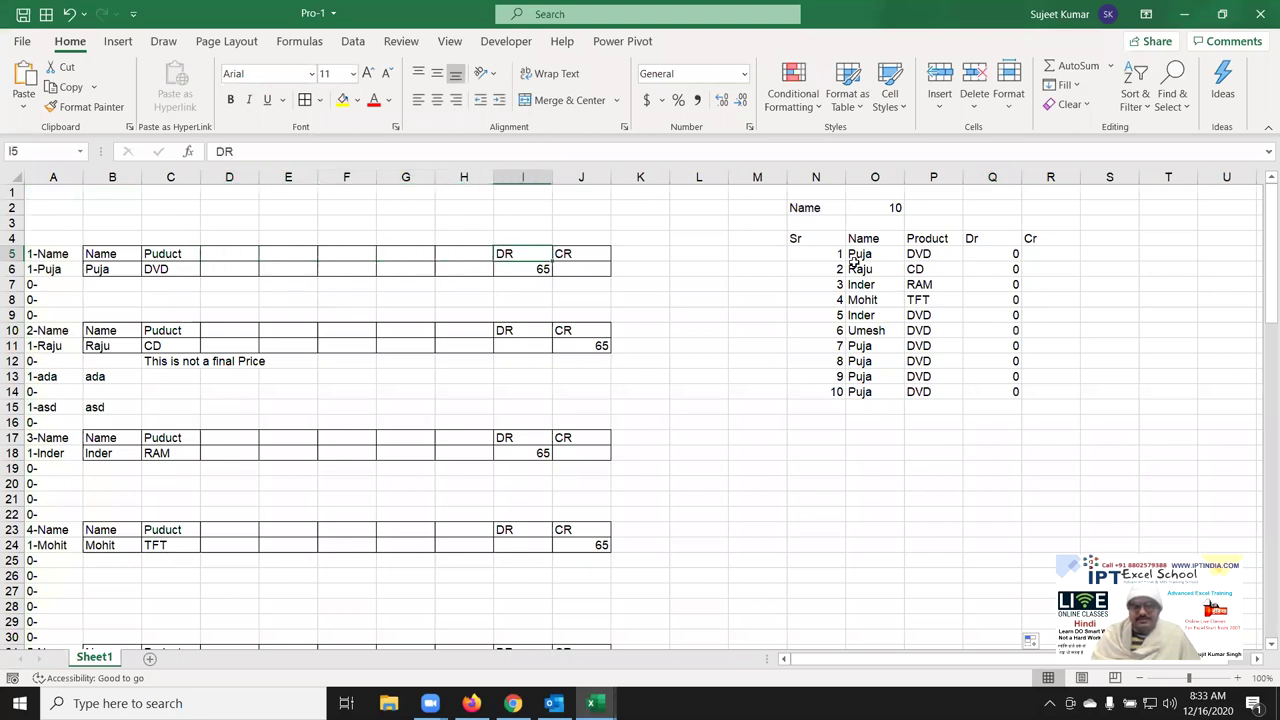
left_click(978, 253)
left_click(524, 151)
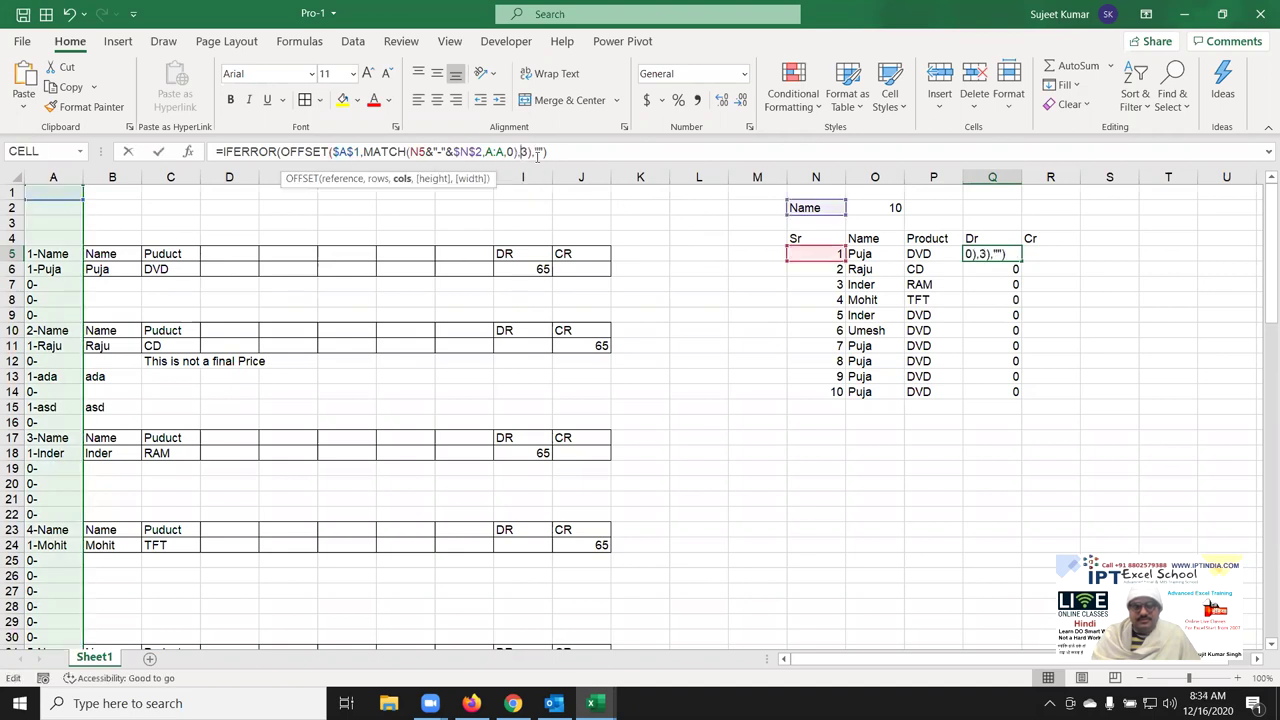
key("BackSpace")
type("8")
key("ctrl+Return")
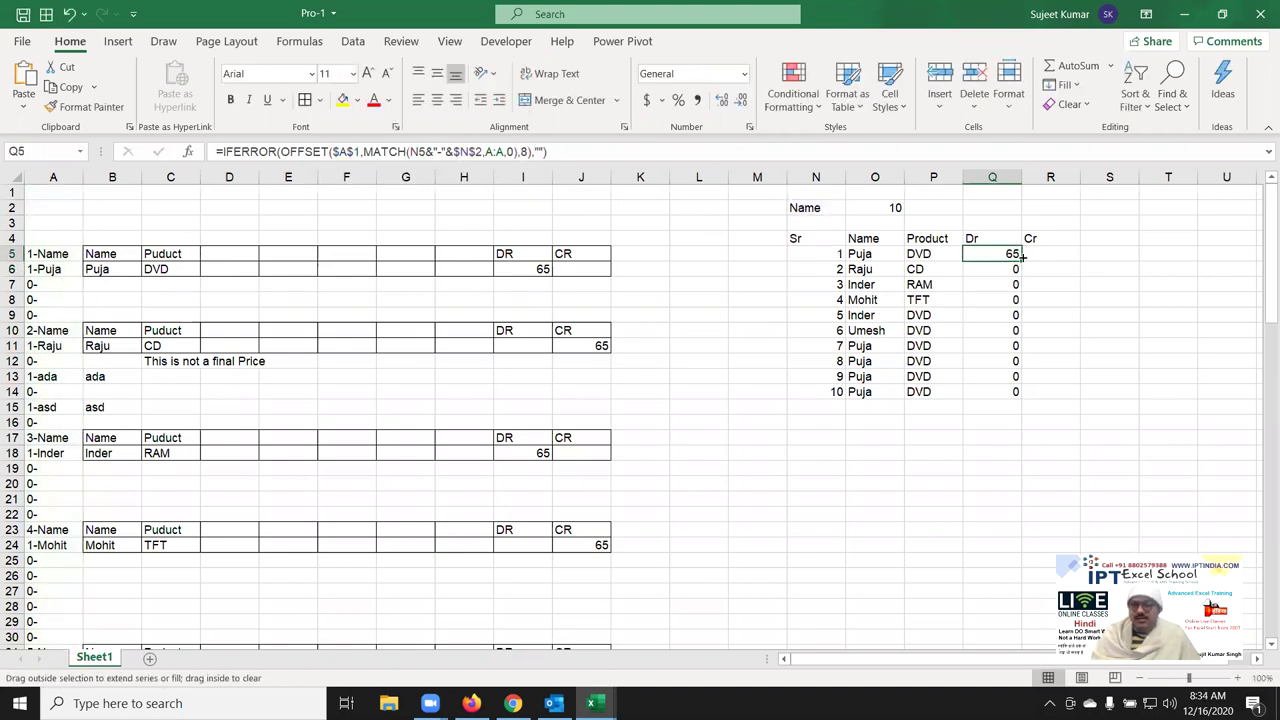
double_click(1022, 256)
Paste the lookup into R5 with column offset 9 and fill the Cr column down with Ctrl+D.
left_click(1040, 254)
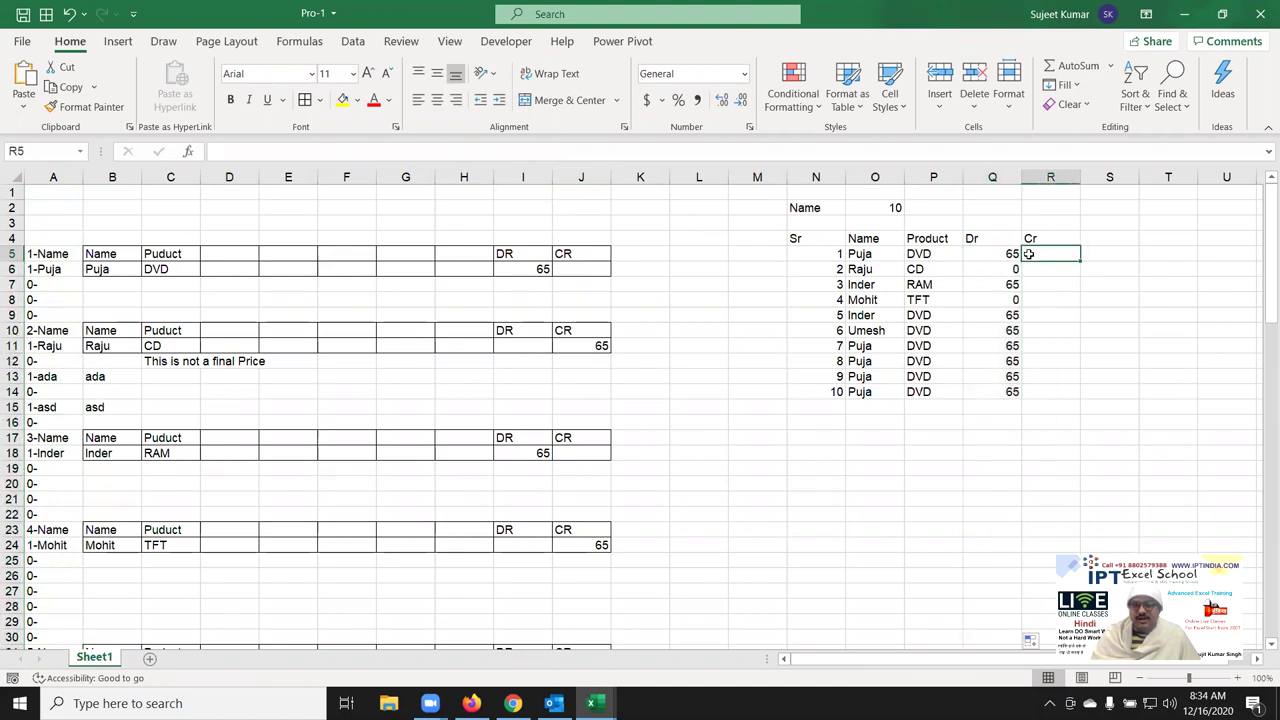
type("=IFERROR(OFFSET($A$1,MATCH(N5&\"-\"&$N$2,A:A,0),1),\"\")")
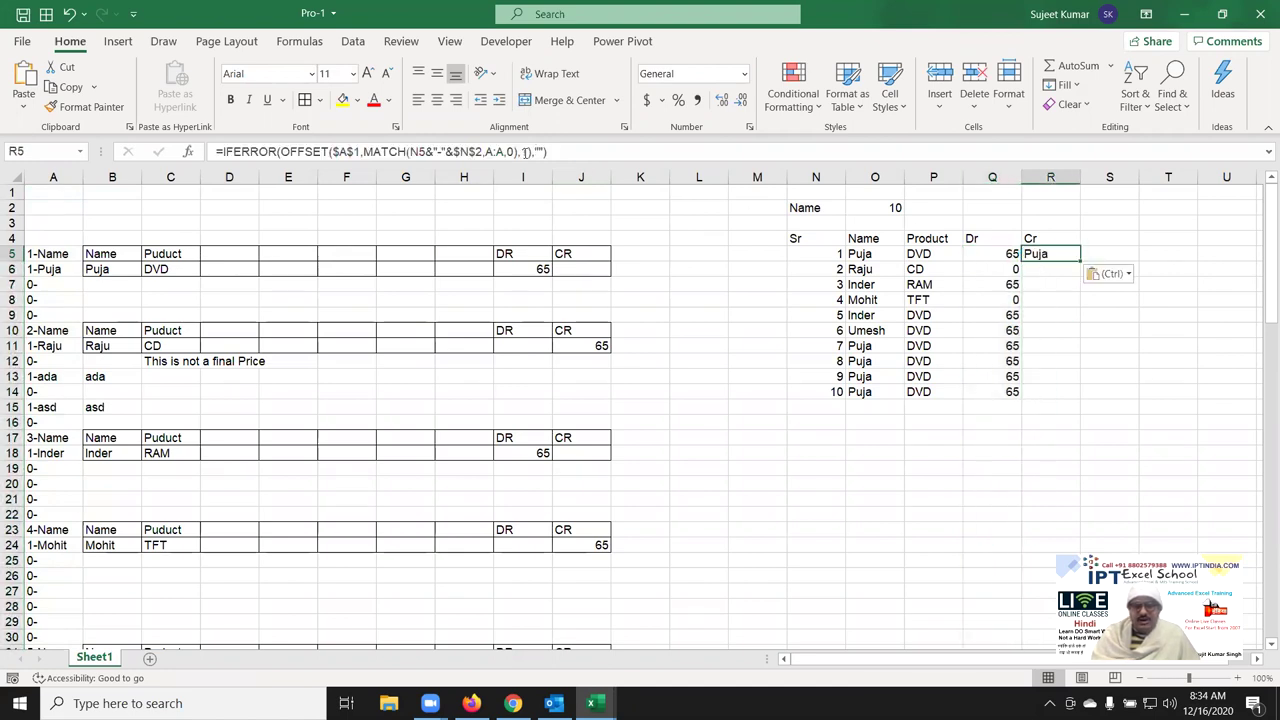
left_click(520, 152)
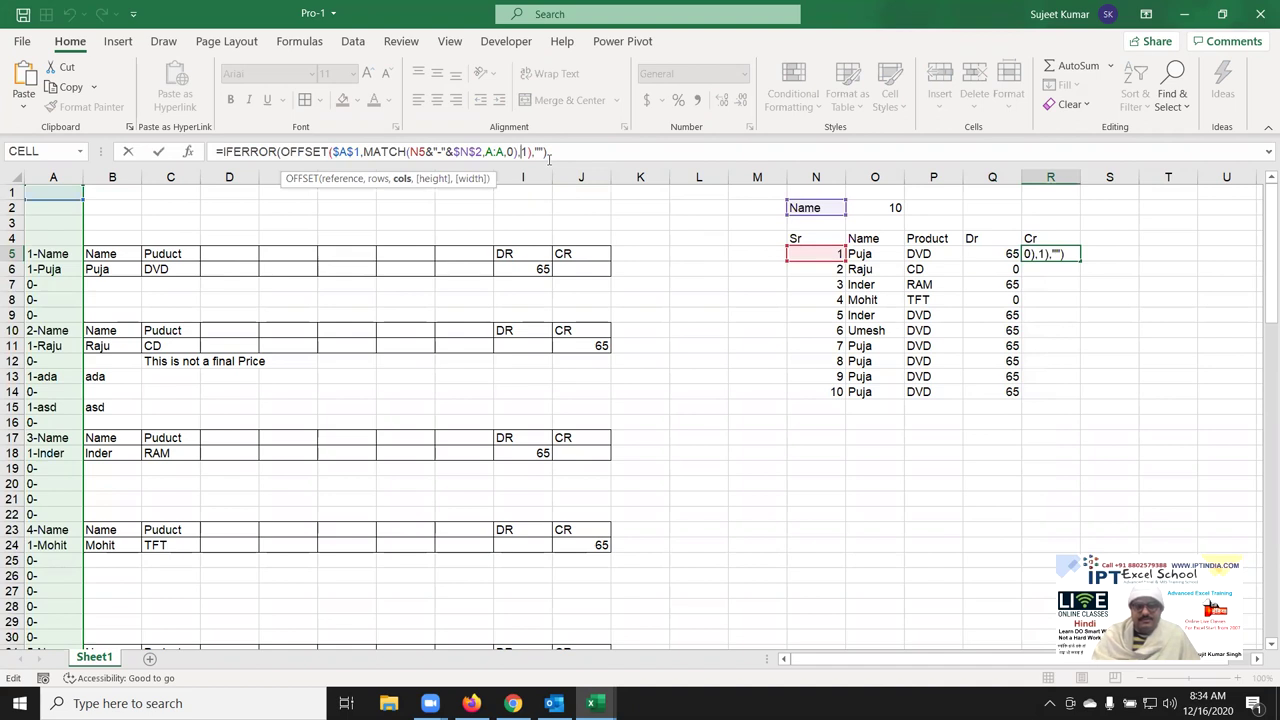
key("Delete")
type("9")
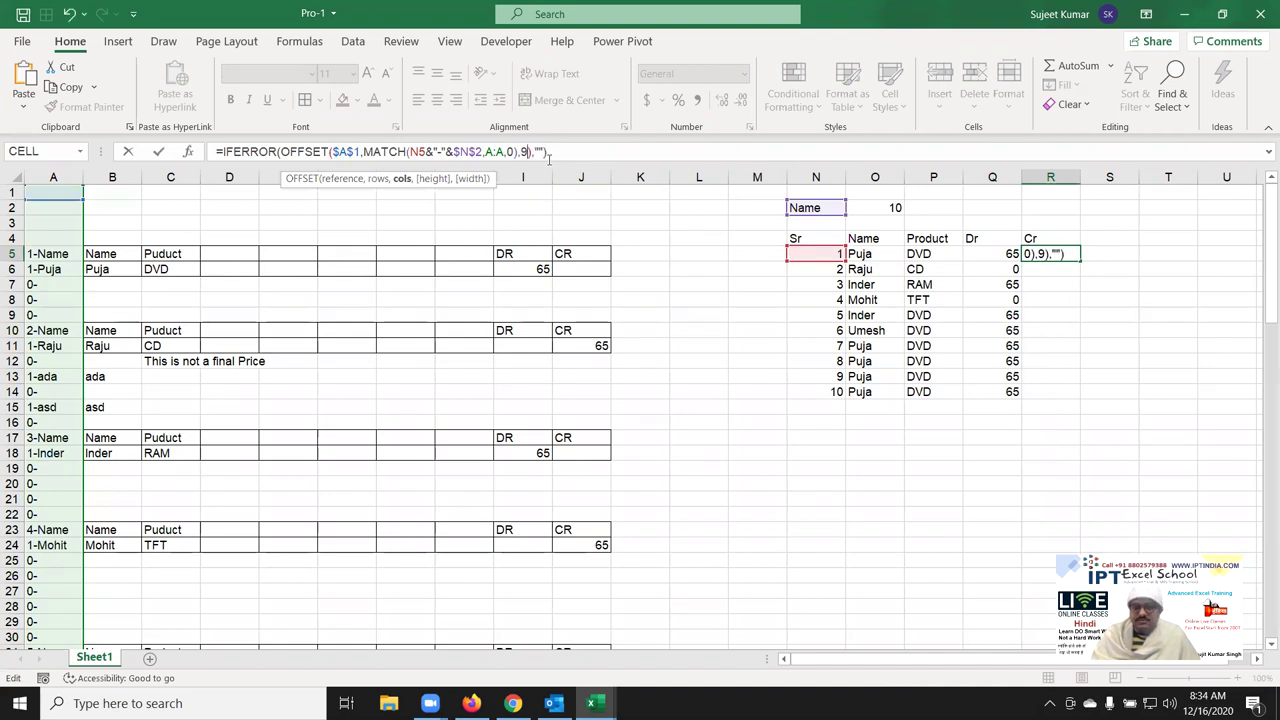
key("Return")
key("Up")
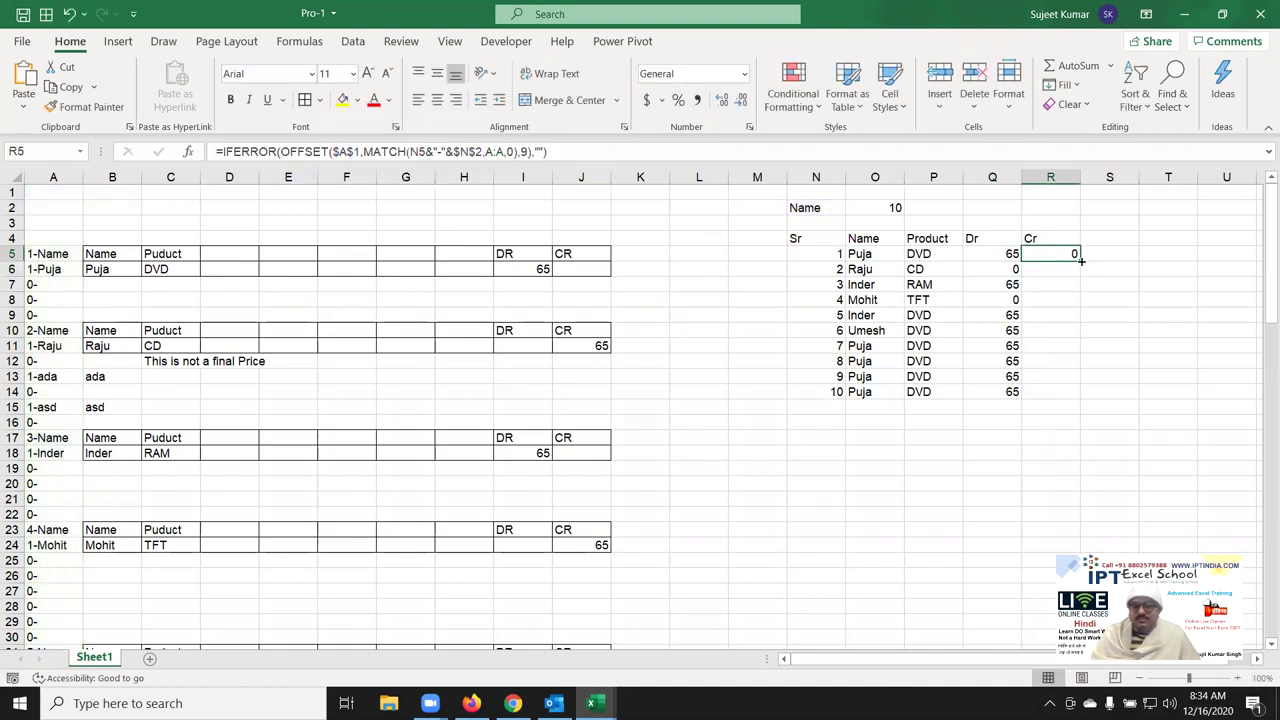
key("ctrl+shift+Down")
key("ctrl+d")
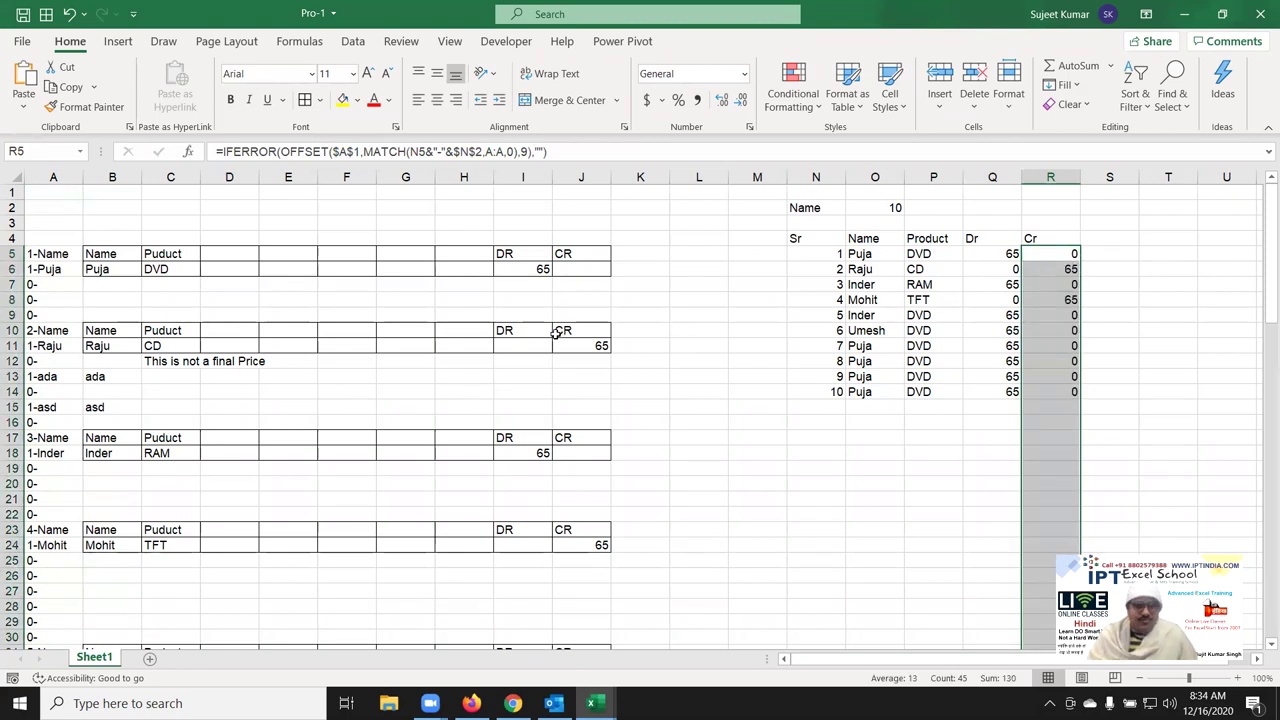
left_click(836, 240)
Apply All Borders to the N4:R14 summary table.
left_click_drag(836, 240, 1062, 396)
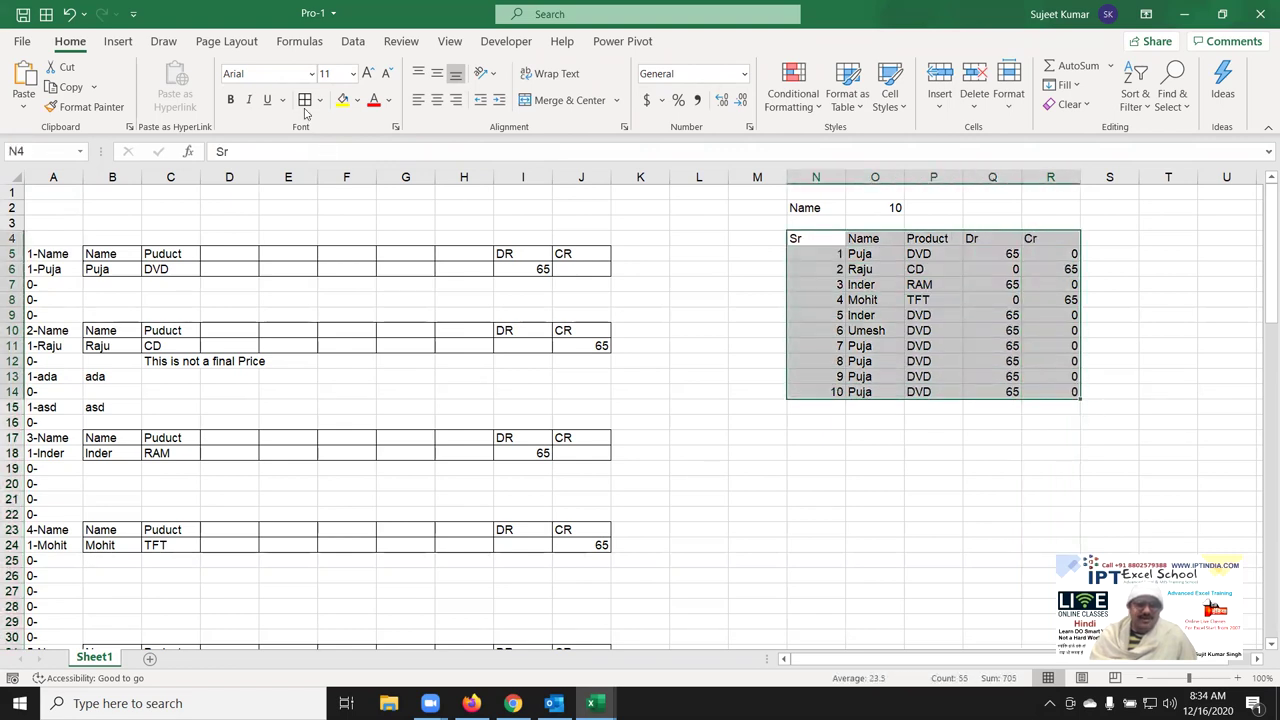
left_click(762, 349)
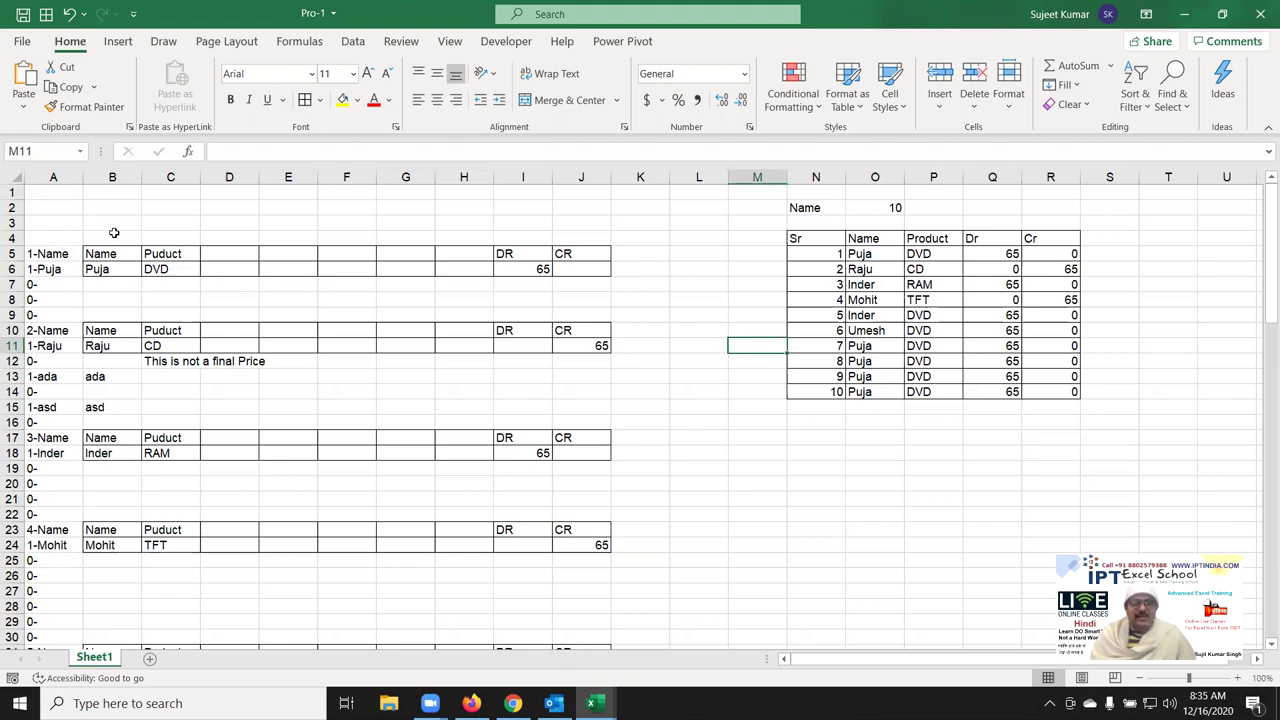
Highlight the source Name/Puduct blocks in rows 5–18 and the N4:R14 summary table.
left_click_drag(110, 256, 580, 268)
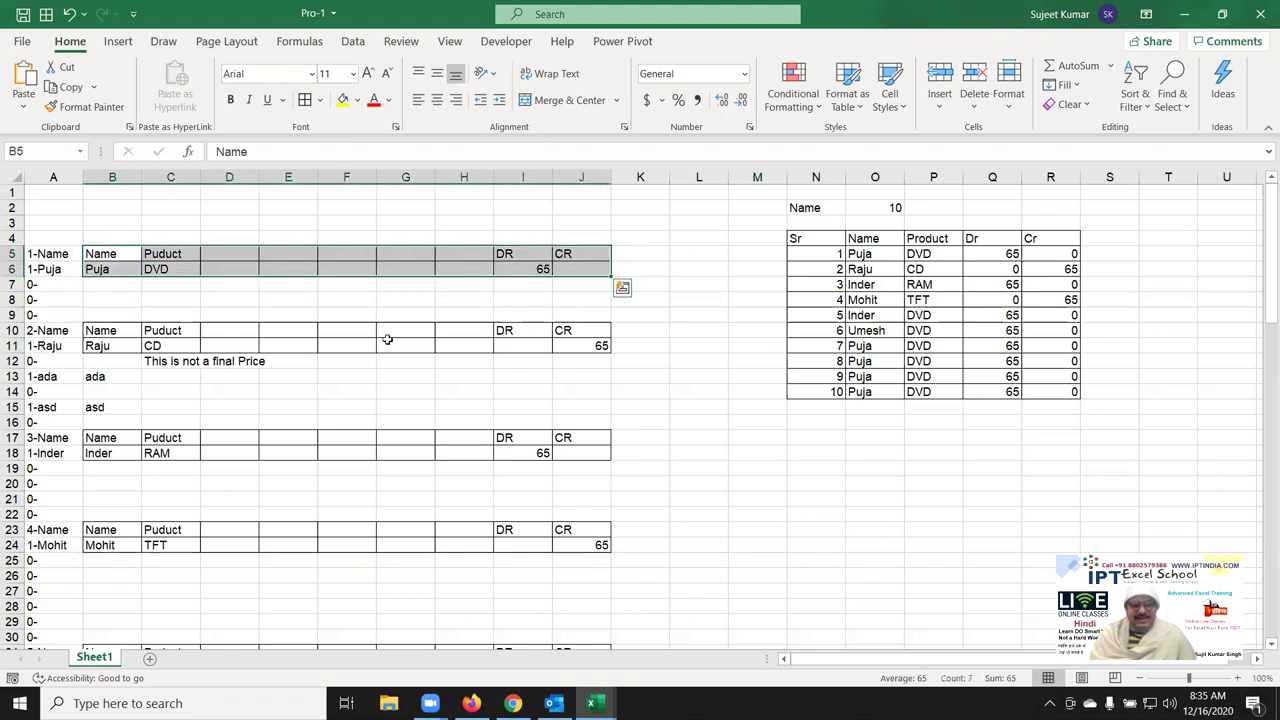
left_click_drag(110, 332, 595, 362)
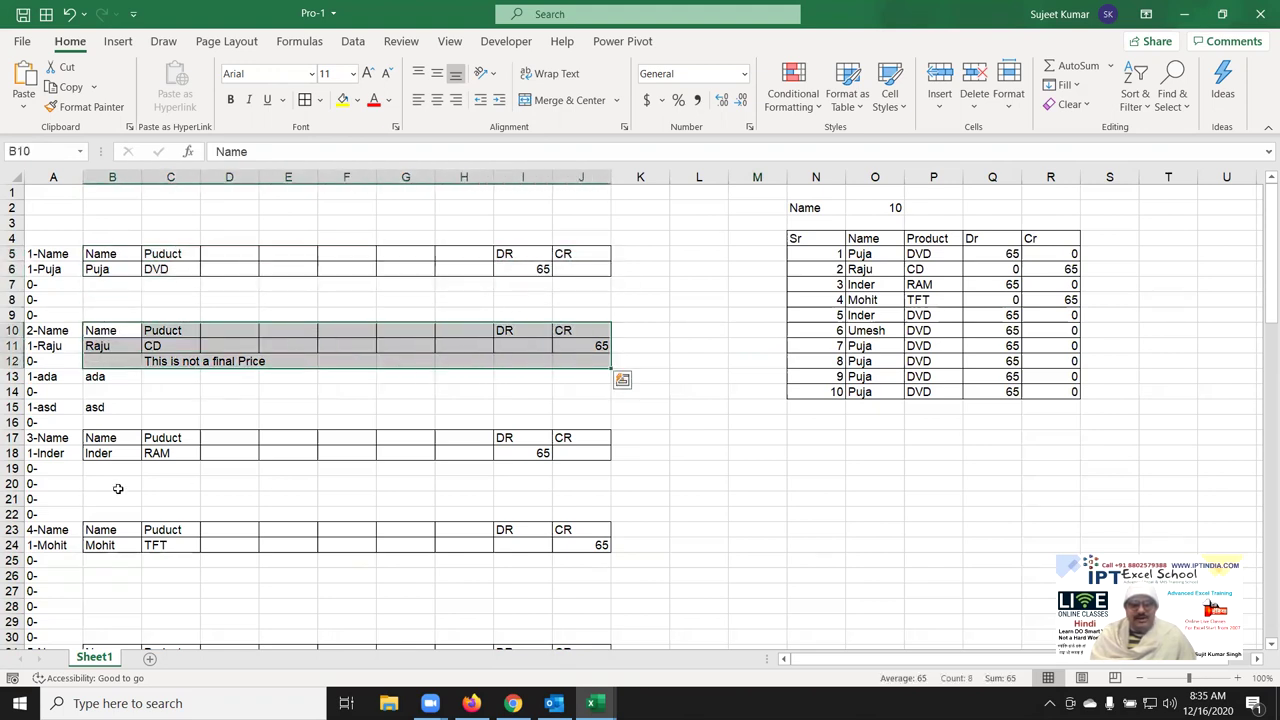
left_click_drag(108, 440, 588, 454)
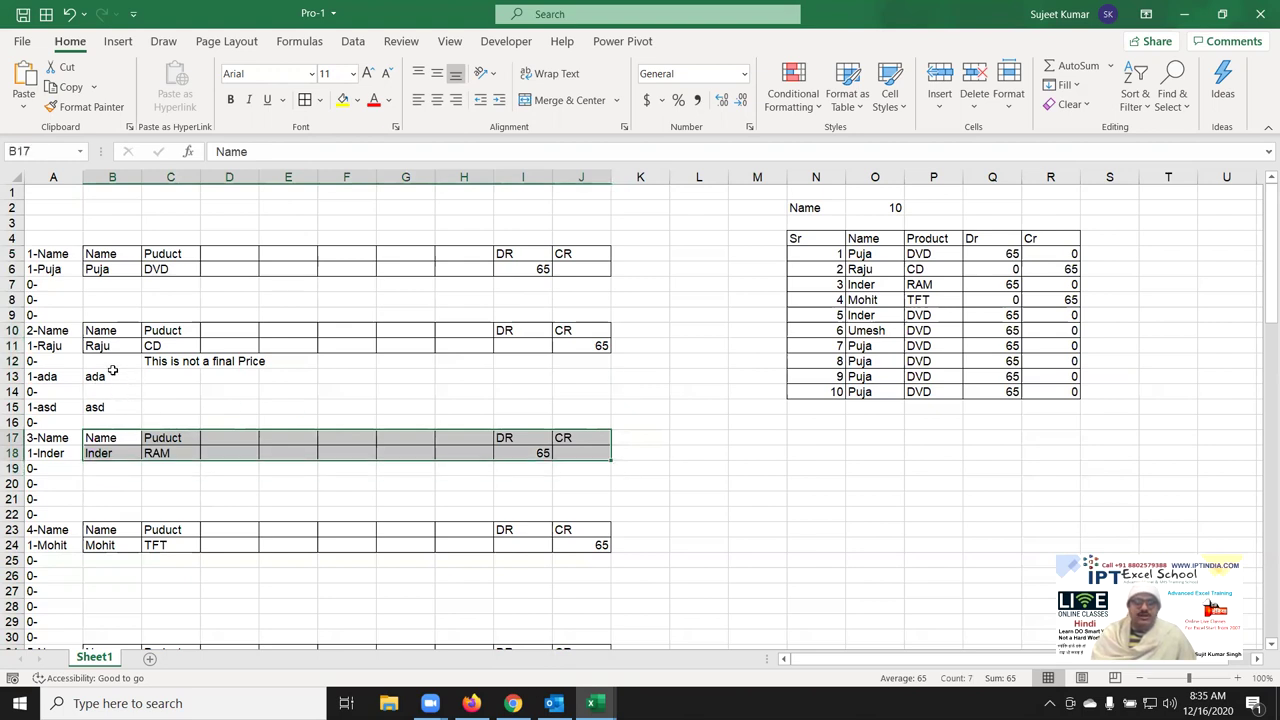
left_click_drag(113, 371, 306, 395)
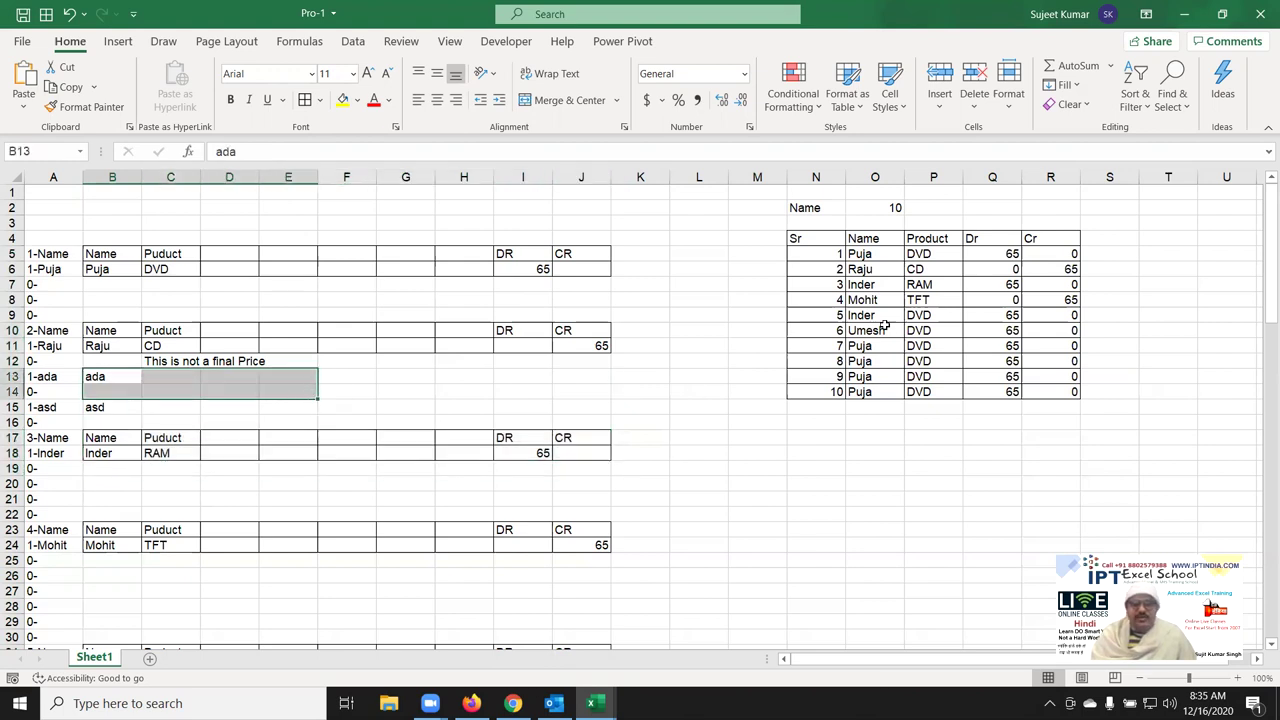
left_click_drag(800, 240, 1066, 392)
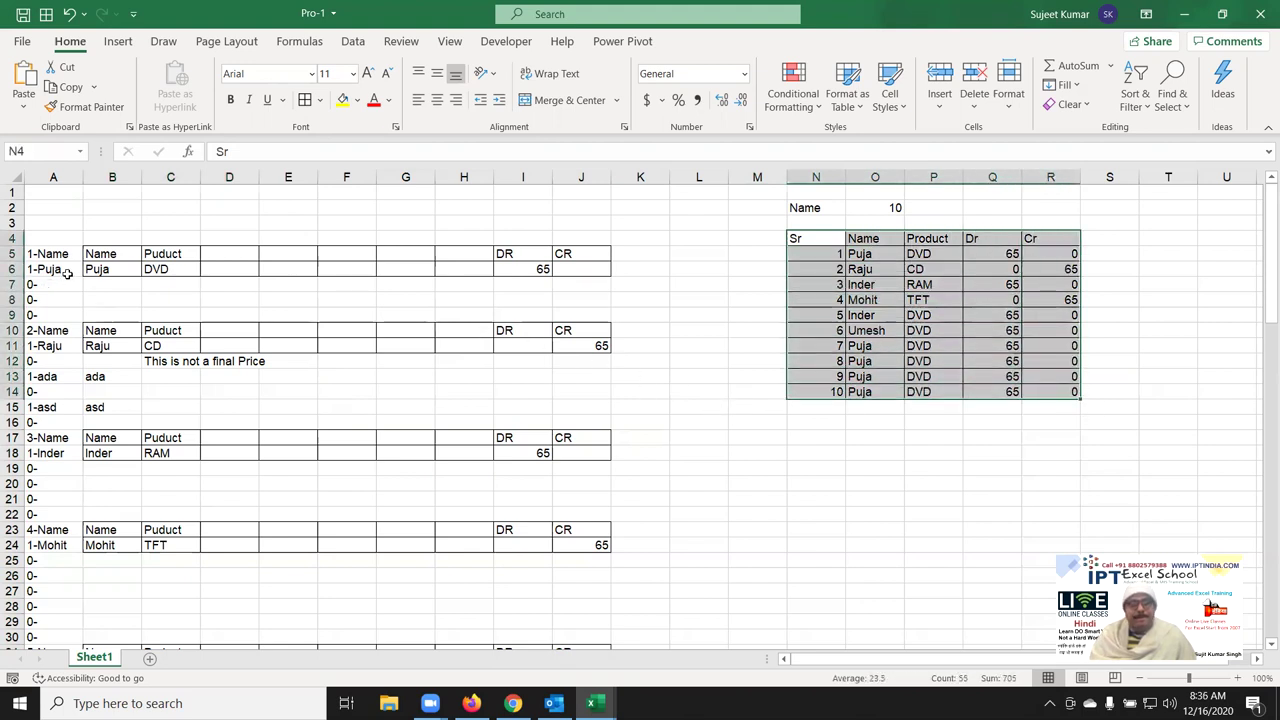
Inspect the source block entries in columns A–C, such as the DVD, CD and RAM products.
left_click(108, 270)
left_click(155, 272)
left_click(110, 270)
left_click(155, 272)
left_click(160, 316)
left_click(150, 346)
key("Left")
key("Left")
left_click(95, 376)
left_click(97, 407)
left_click(112, 468)
left_click(105, 545)
left_click(160, 545)
left_click_drag(165, 530, 100, 530)
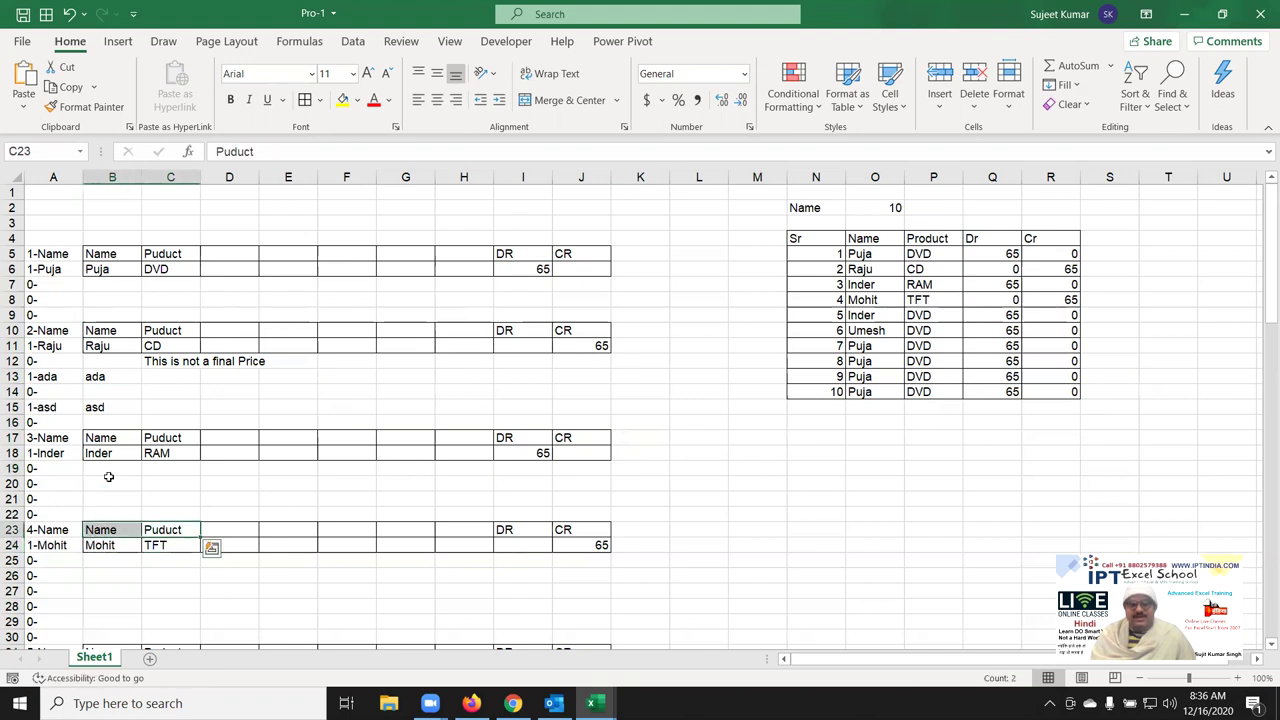
left_click(150, 455)
left_click(97, 346)
left_click(145, 350)
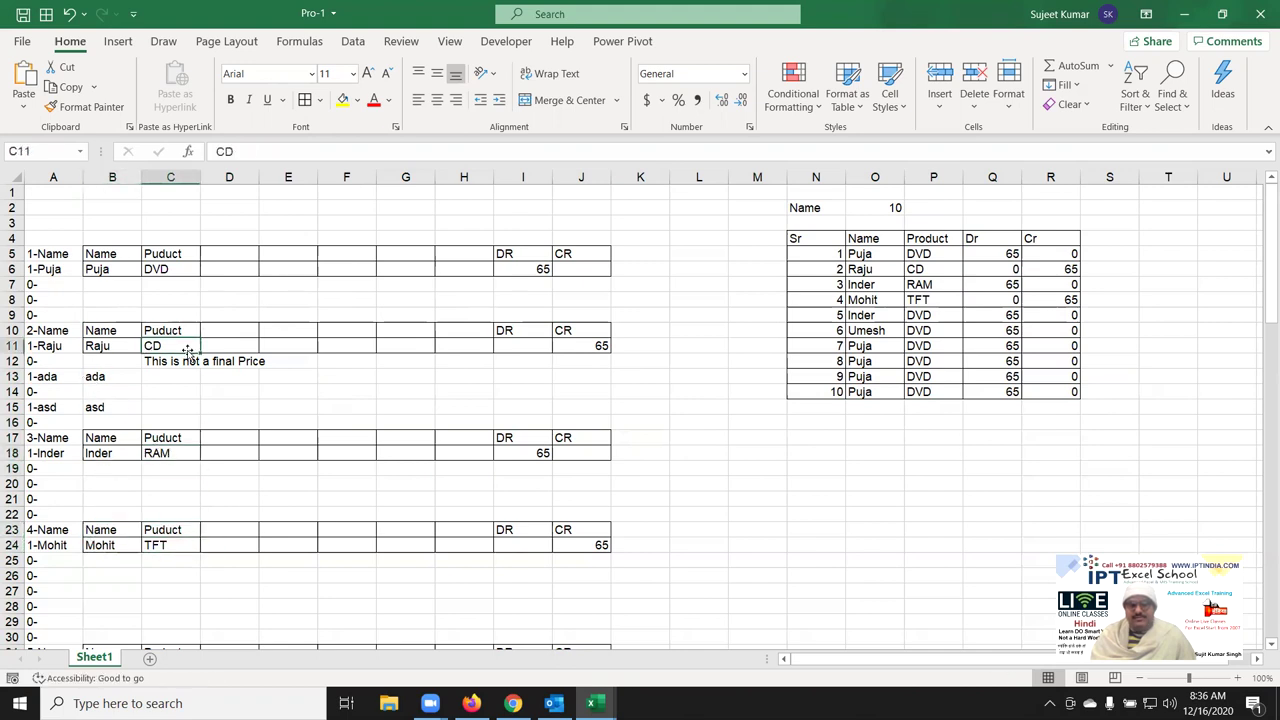
left_click(134, 273)
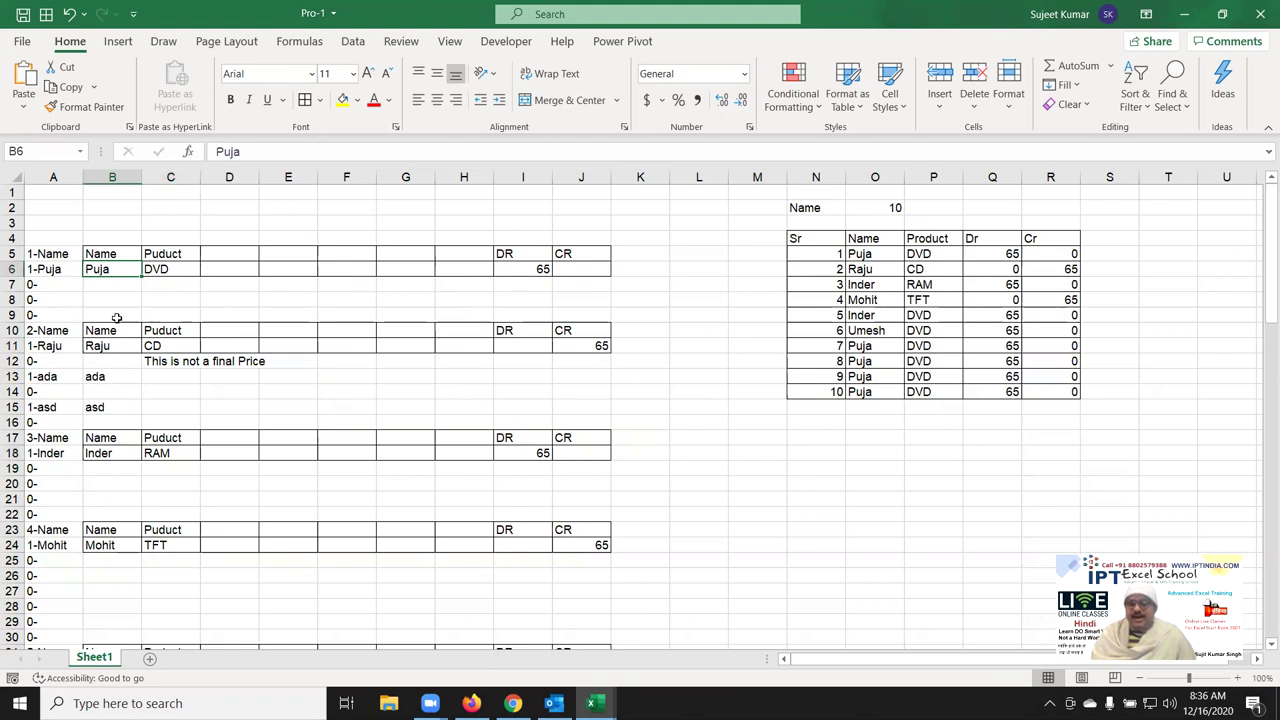
Review the looked-up names and products, then insert a new blank Sheet2.
mouse_move(852, 257)
left_mouse_down()
mouse_move(1030, 354)
mouse_move(1080, 398)
left_mouse_up()
left_click(903, 333)
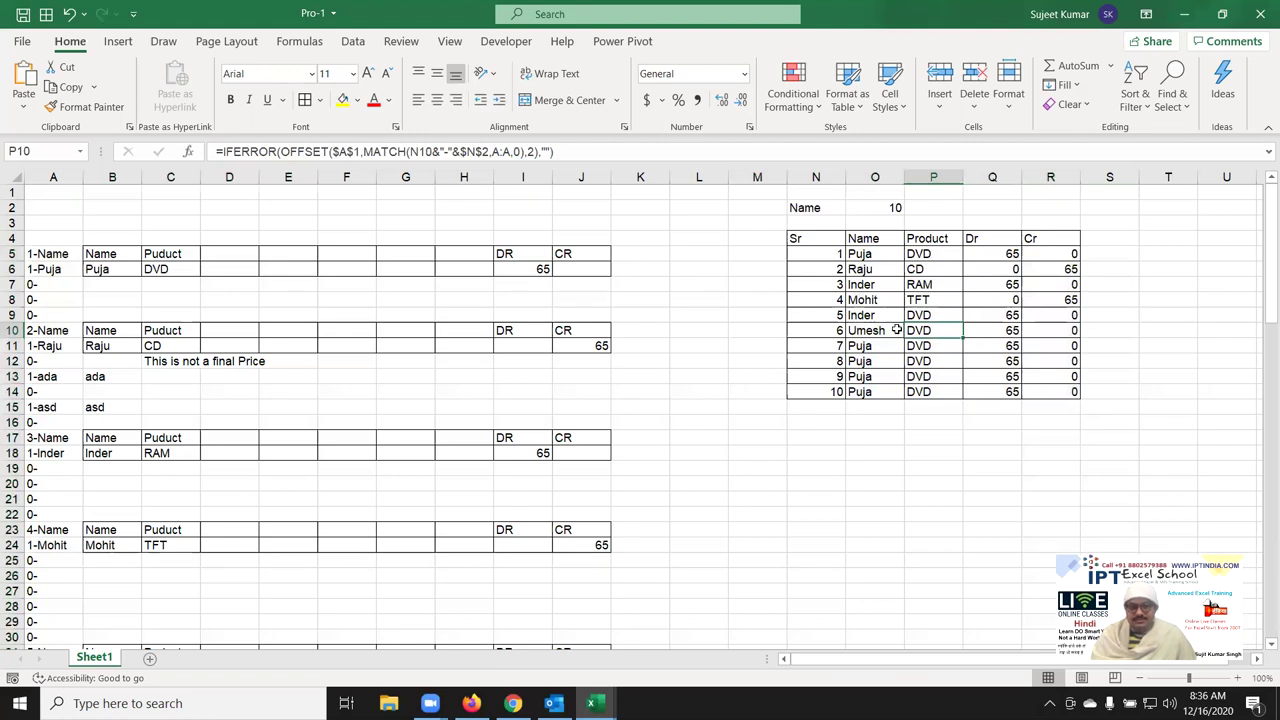
left_click(149, 658)
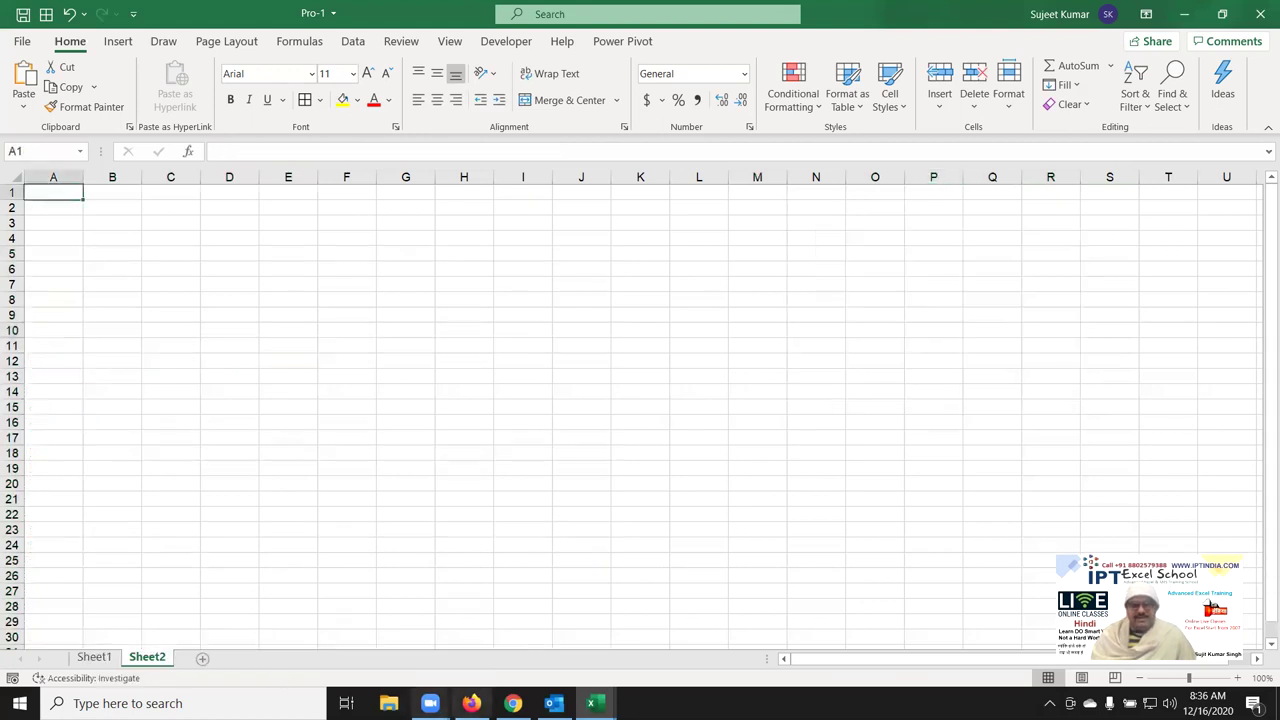
Bring up the Chrome window and maximize it.
left_click(512, 703)
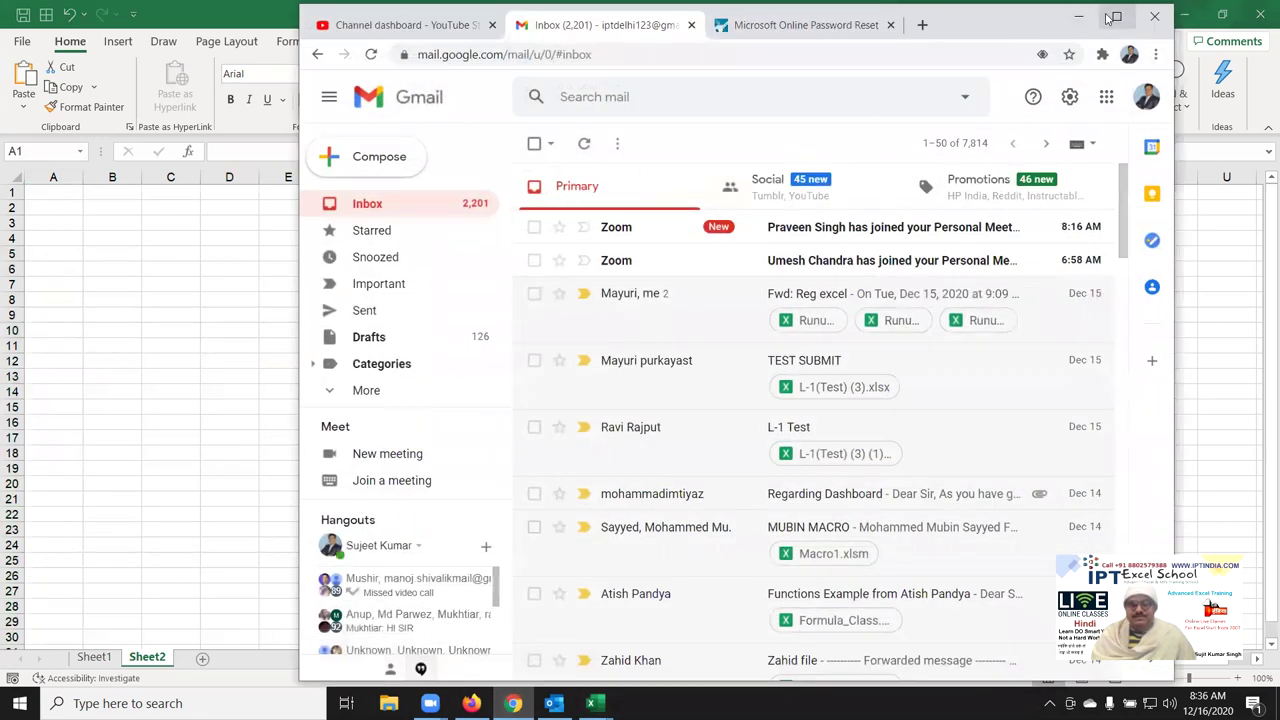
left_click(1114, 18)
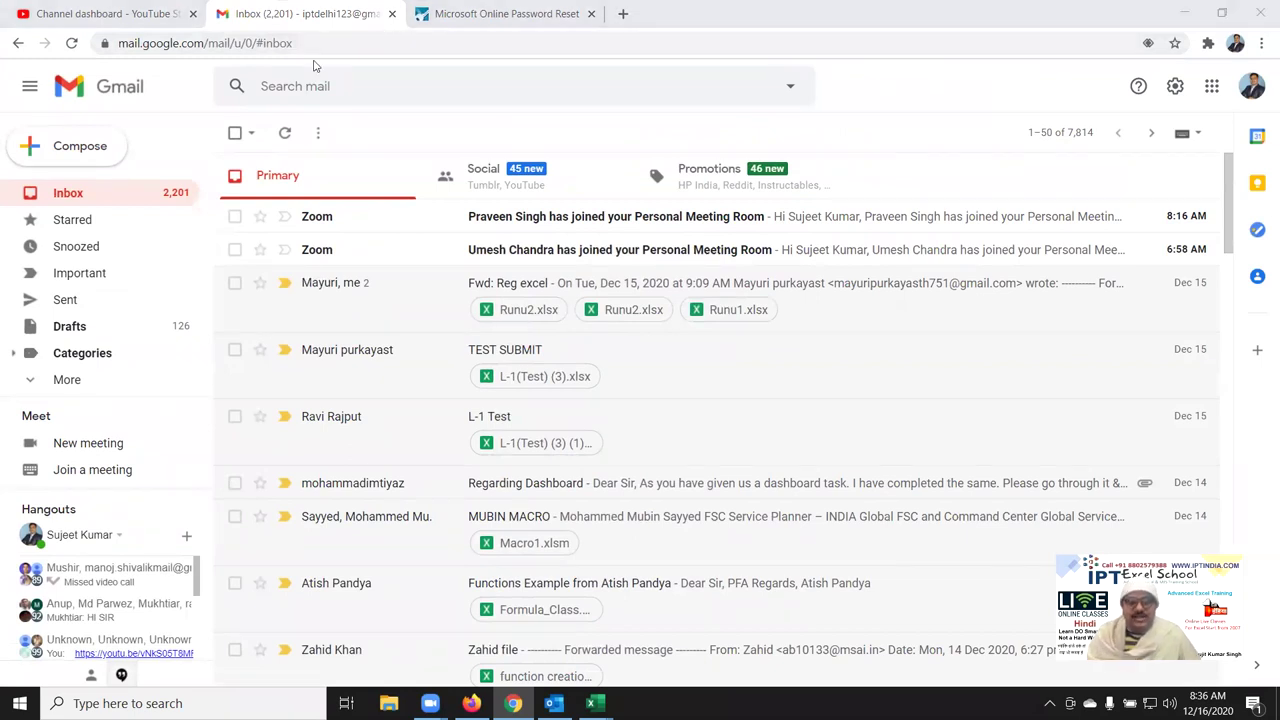
left_click(477, 24)
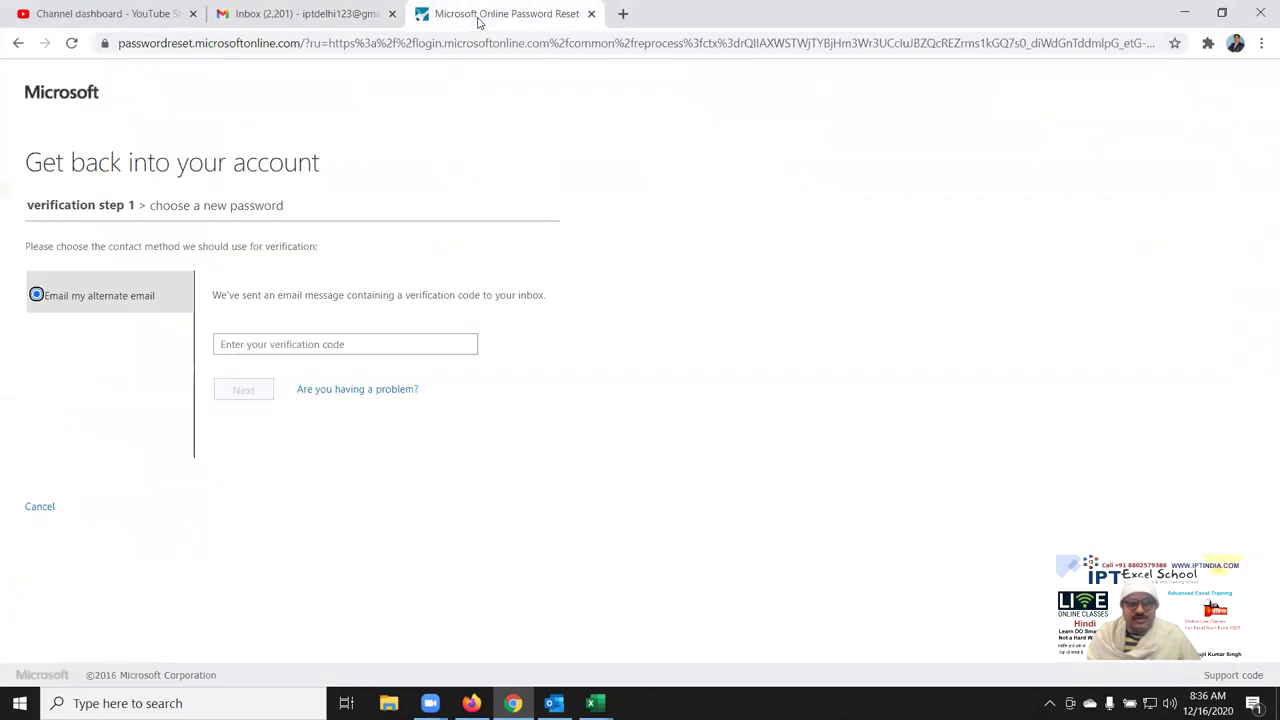
In a new tab, go to web.classplusapp.com's All Batches page.
left_click(621, 14)
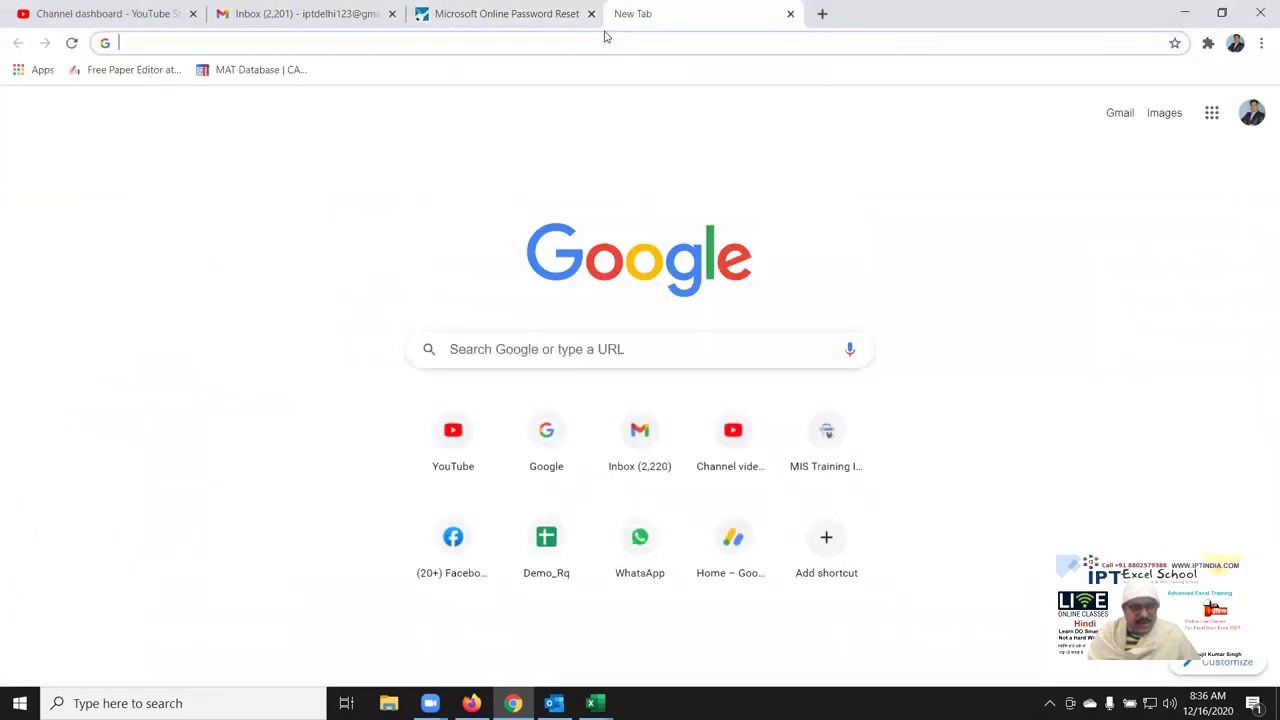
type("C")
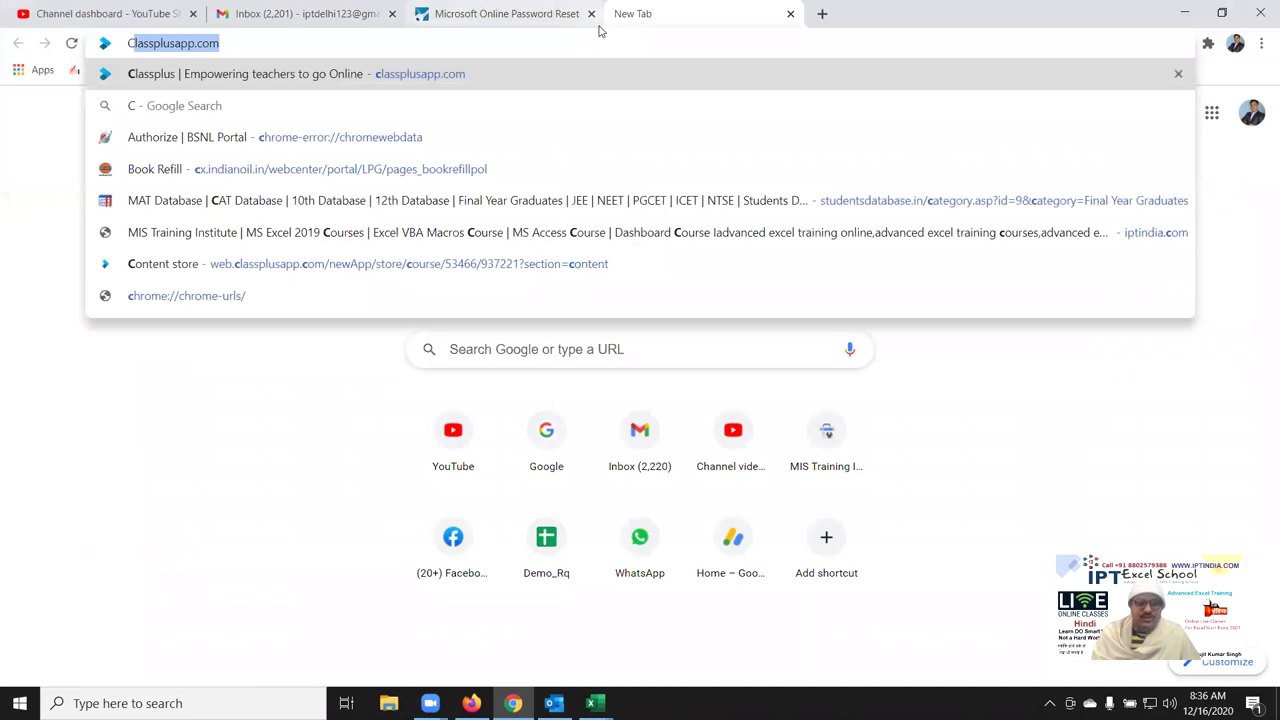
key("BackSpace")
key("BackSpace")
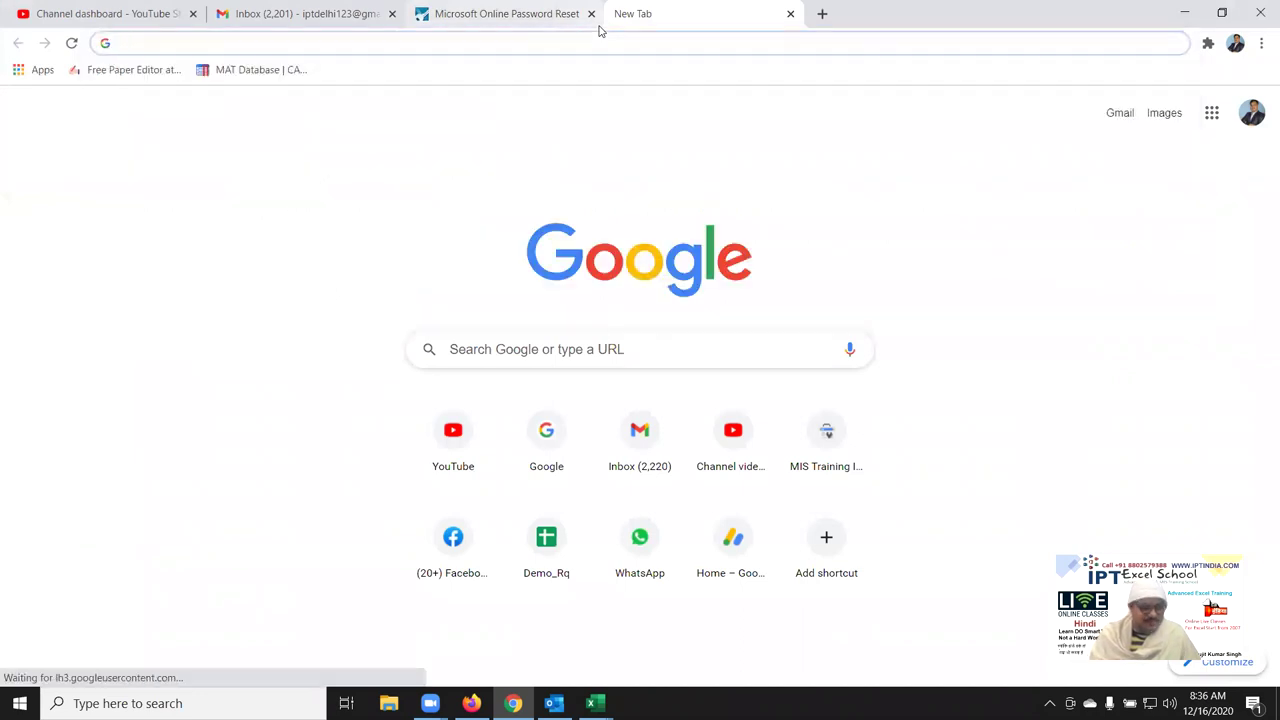
type("WE")
key("Down")
key("Down")
key("Down")
key("Down")
key("Down")
key("Down")
key("Return")
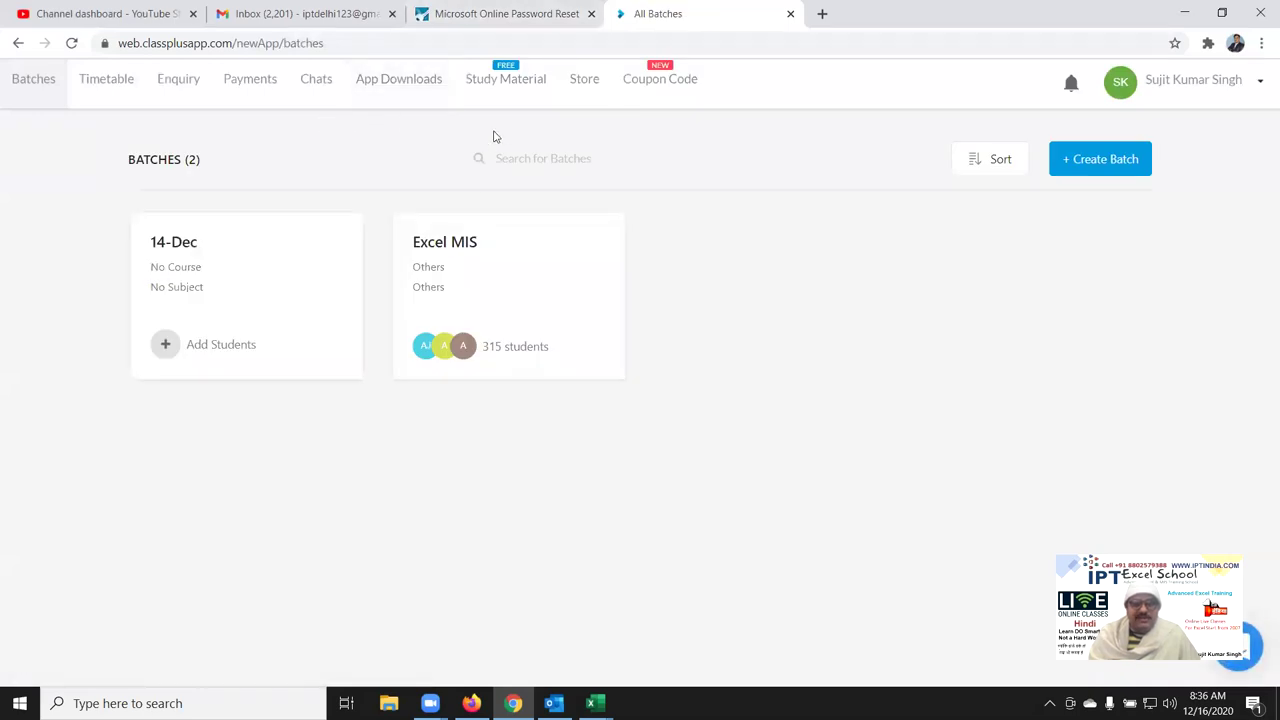
Open the App Downloads list of 349 students and look through it.
left_click(388, 94)
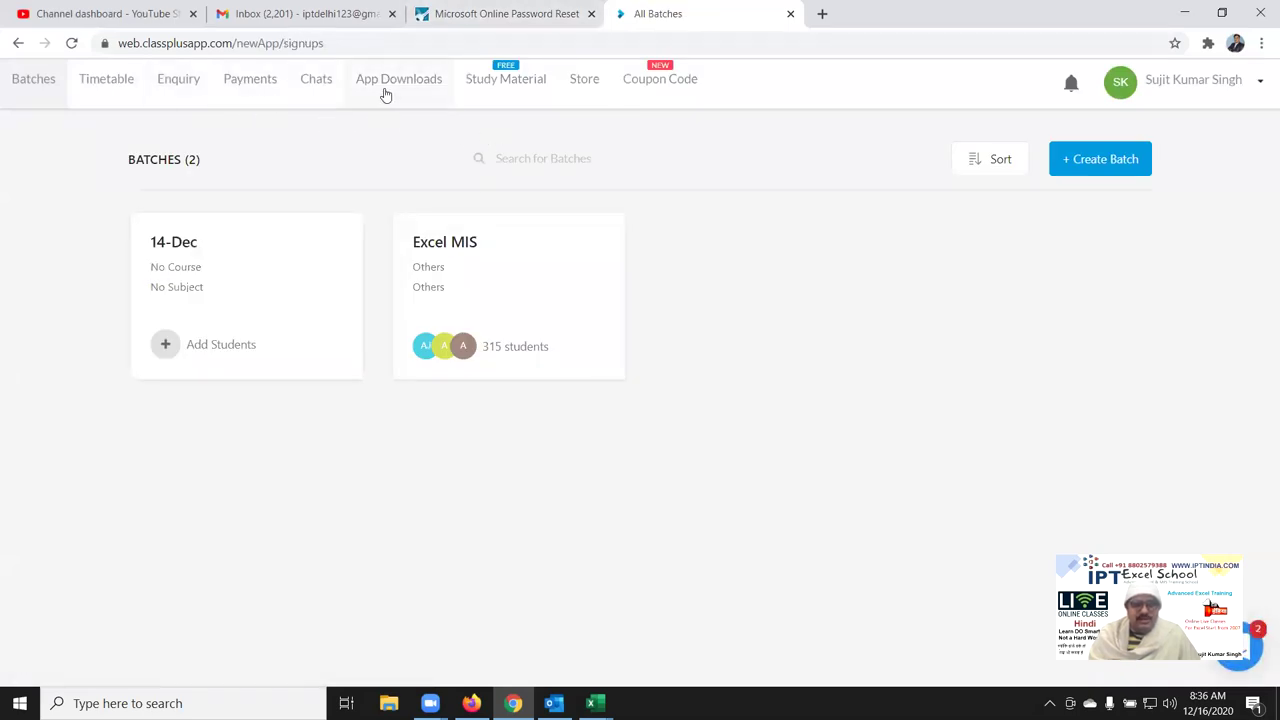
scroll(420, 286, "down", 3)
scroll(420, 286, "up", 3)
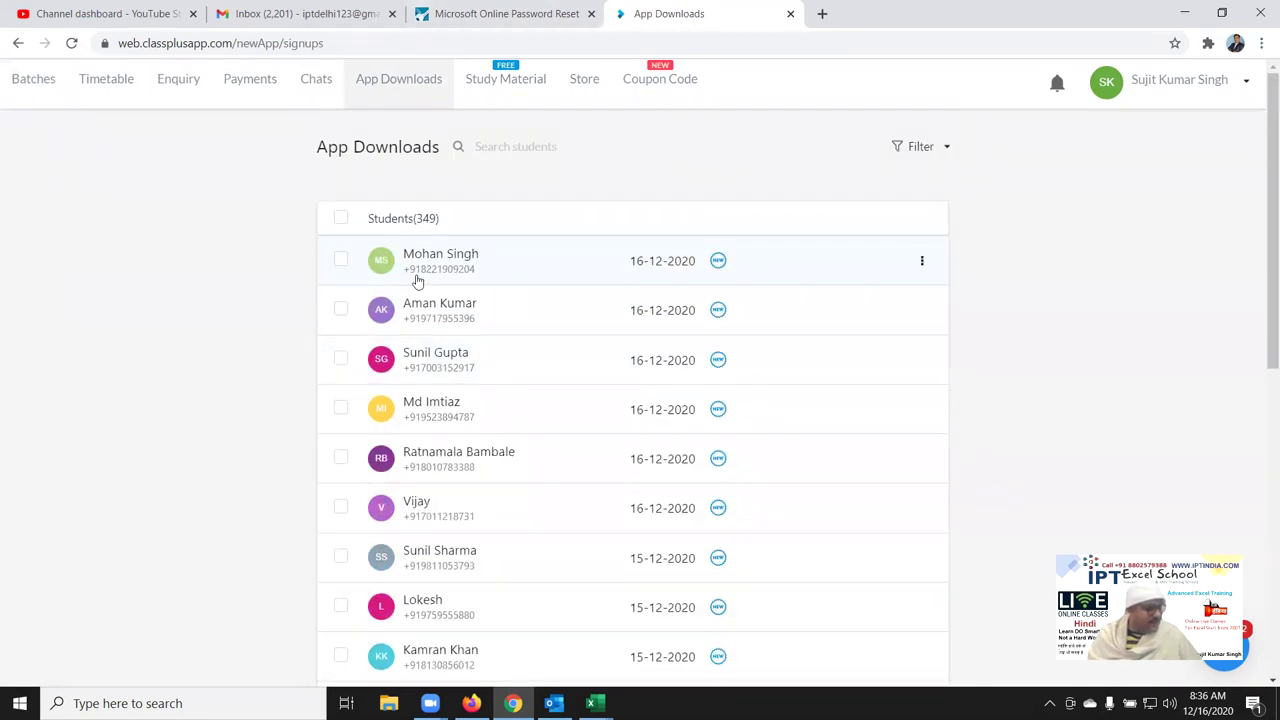
scroll(418, 279, "down", 5)
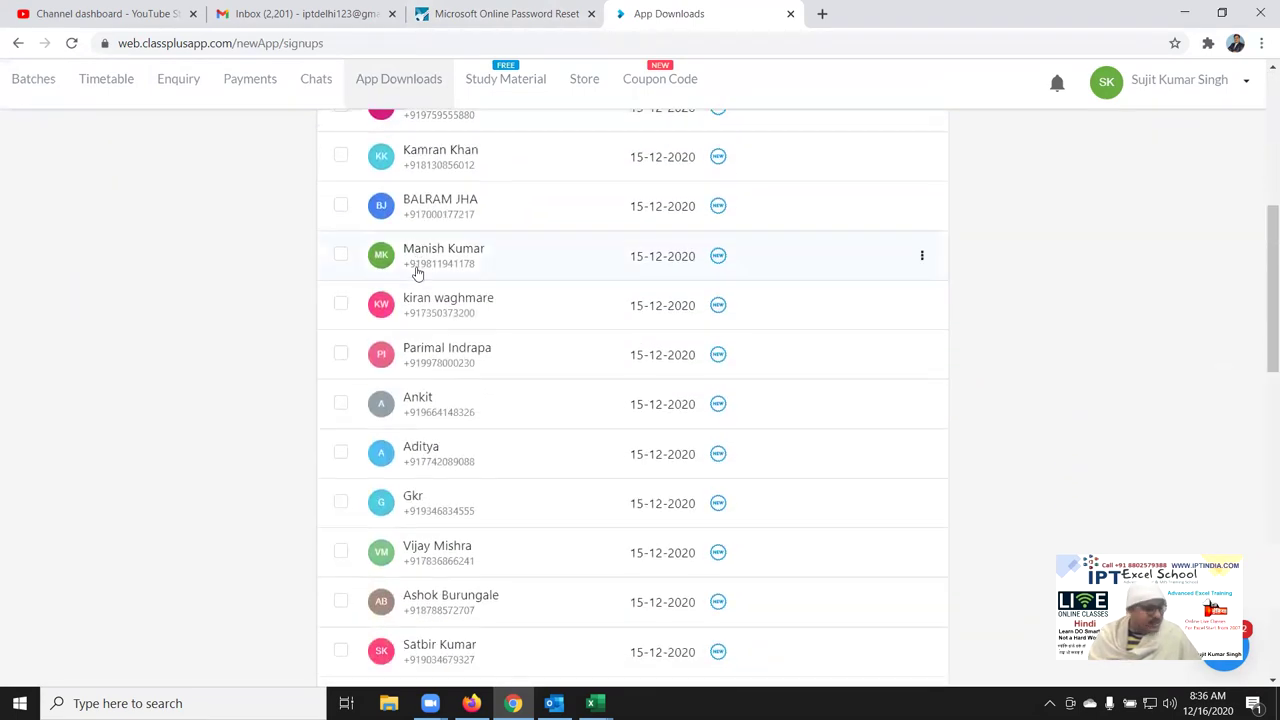
scroll(418, 273, "up", 2)
scroll(418, 273, "up", 3)
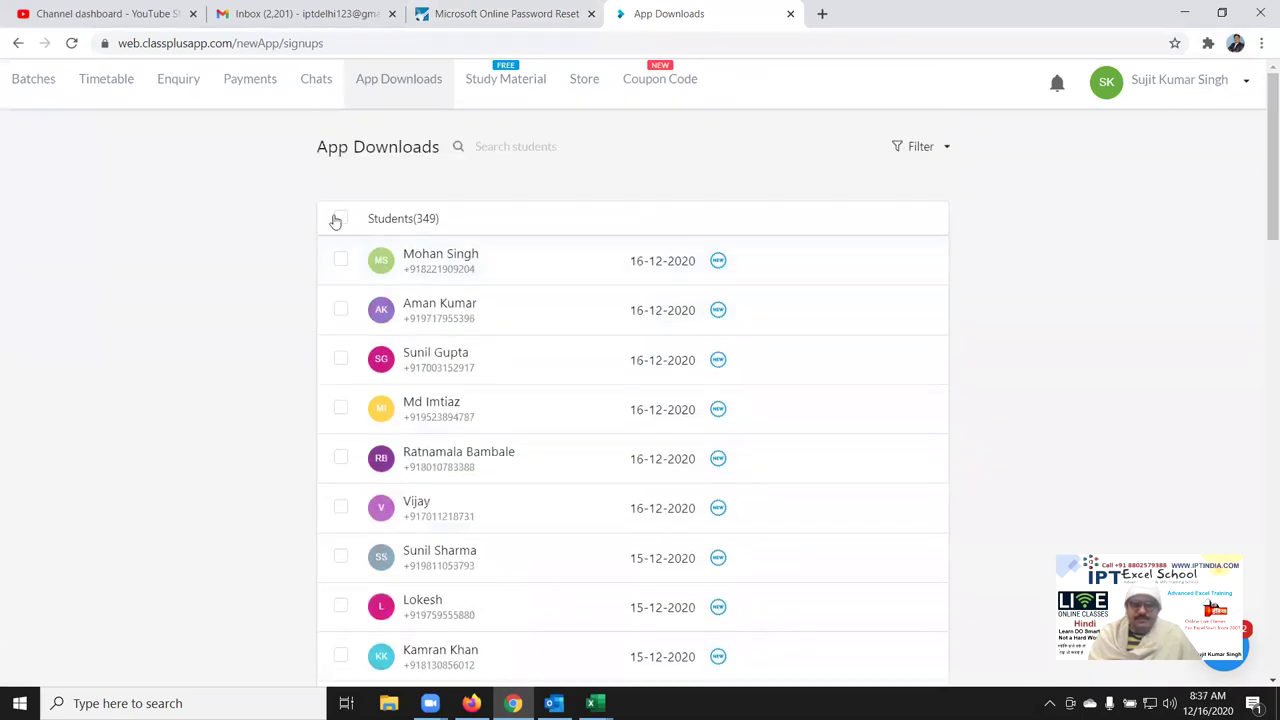
Select the list from Students(349) to the ninth student, then pick cell A1 in Excel.
left_click_drag(316, 238, 846, 638)
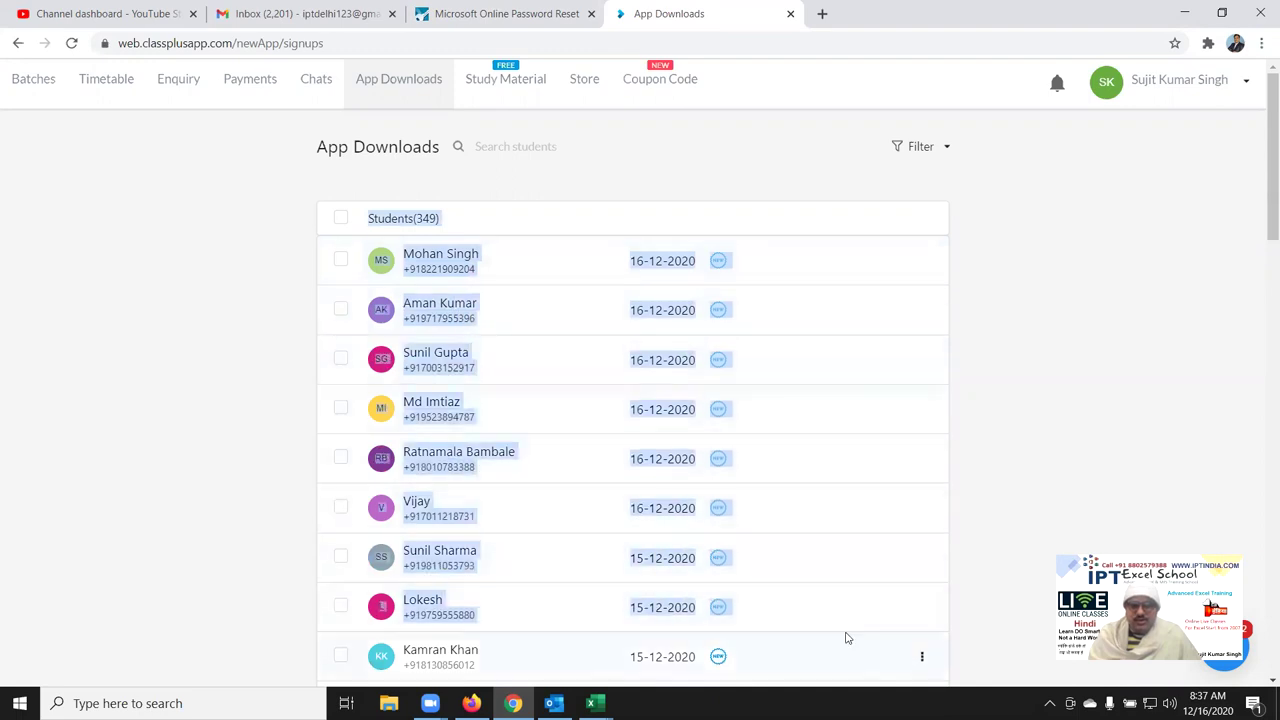
mouse_move(846, 638)
left_mouse_down()
mouse_move(862, 660)
mouse_move(815, 531)
left_mouse_up()
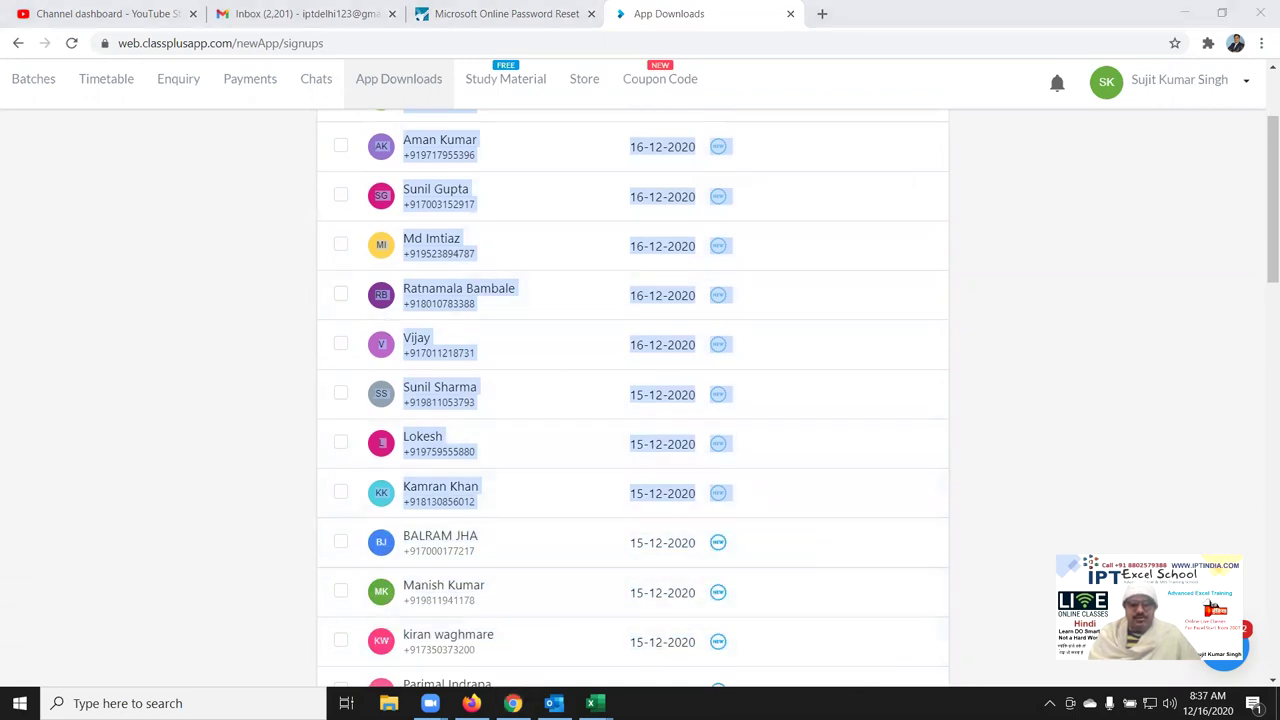
mouse_move(592, 703)
left_click(658, 638)
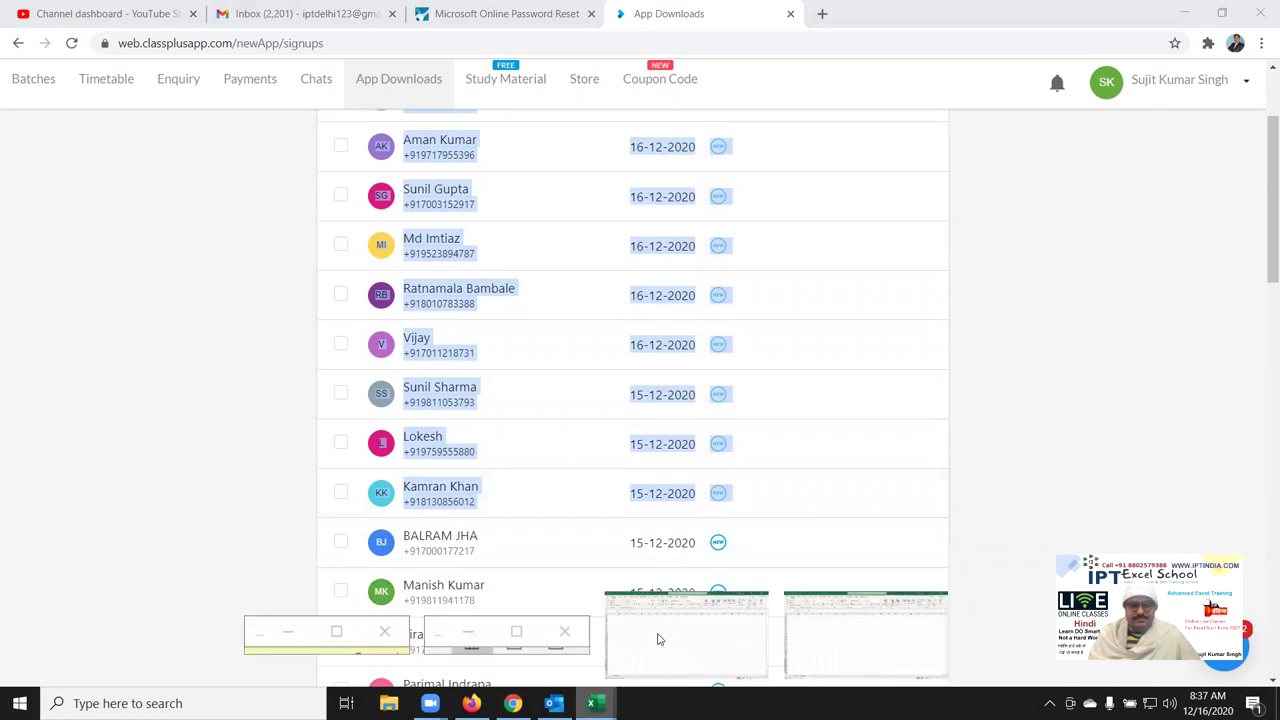
left_click(71, 195)
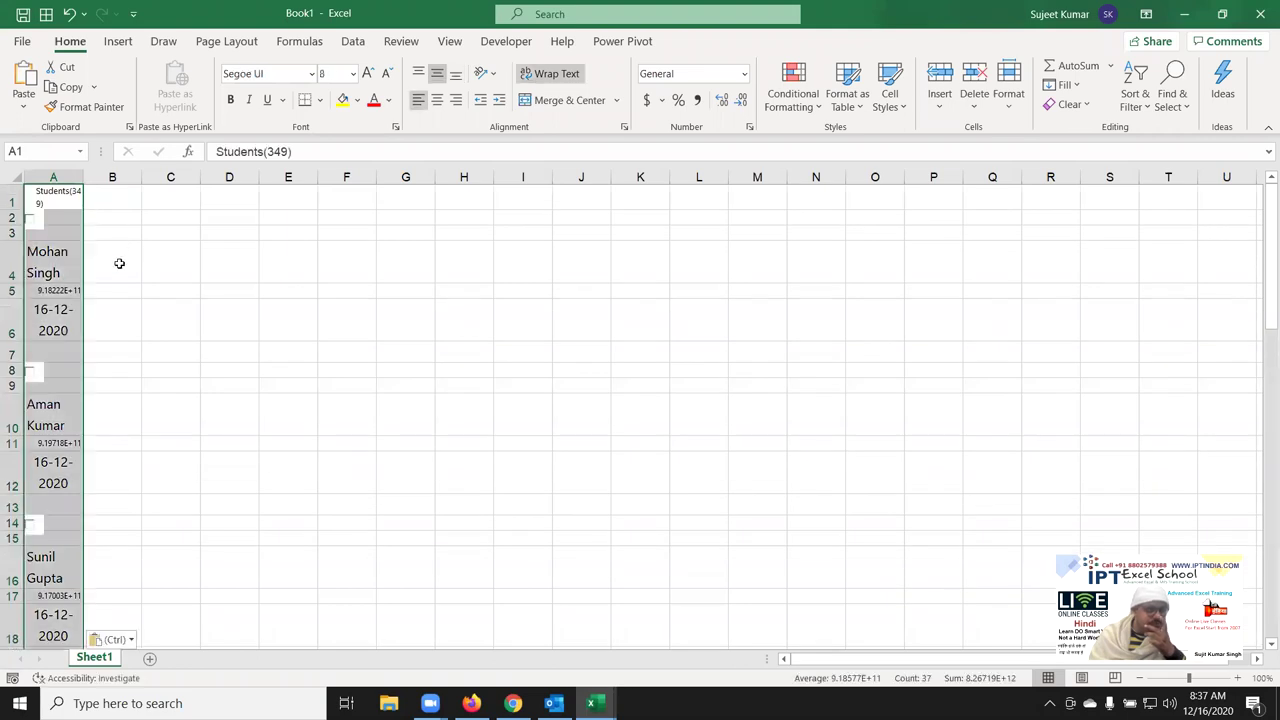
Review the tall, web-formatted paste in column A, then undo it with Ctrl+Z.
scroll(130, 314, "down", 2)
scroll(130, 314, "down", 1)
scroll(130, 314, "up", 3)
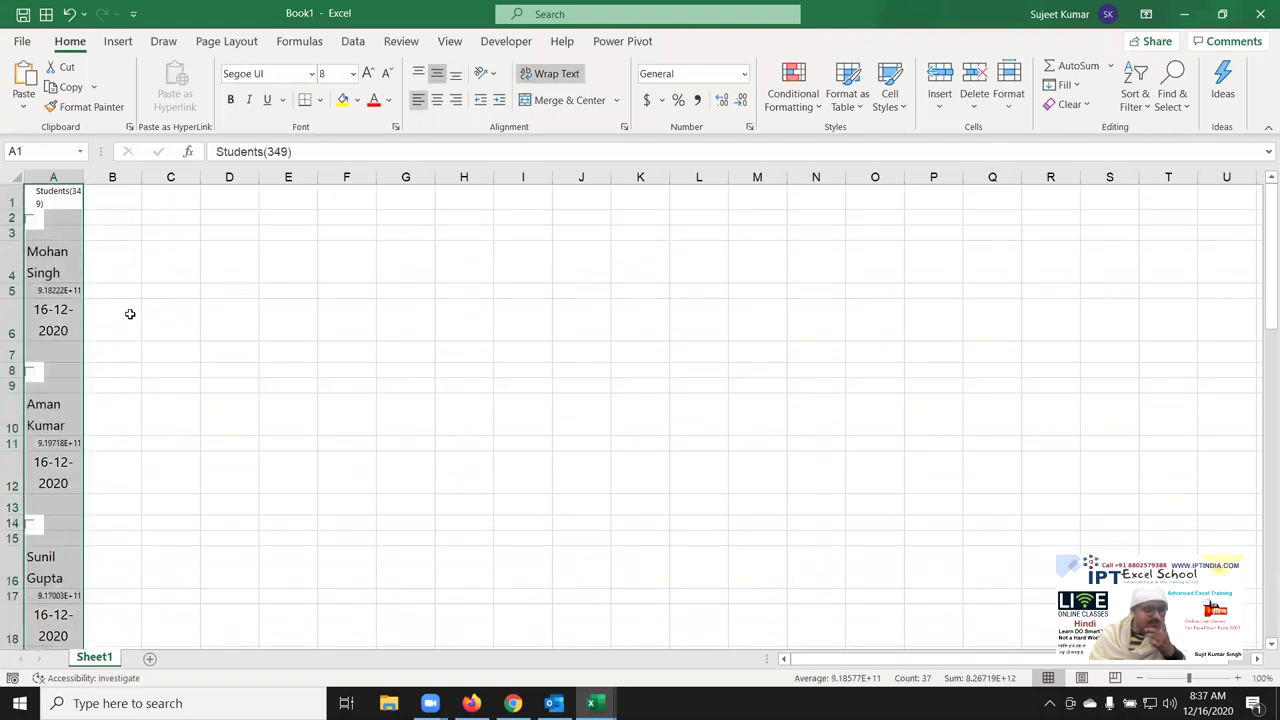
scroll(140, 340, "down", 10)
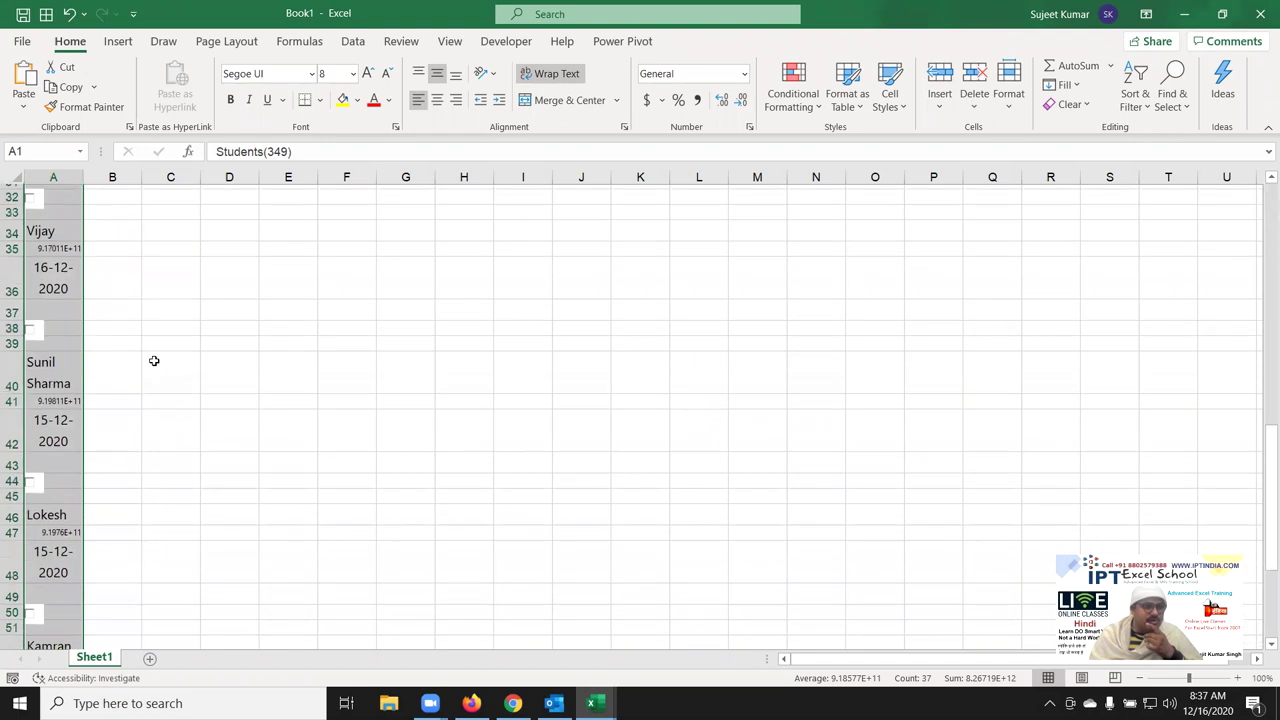
scroll(154, 360, "down", 4)
scroll(160, 350, "down", 7)
scroll(160, 348, "up", 4)
scroll(160, 337, "up", 4)
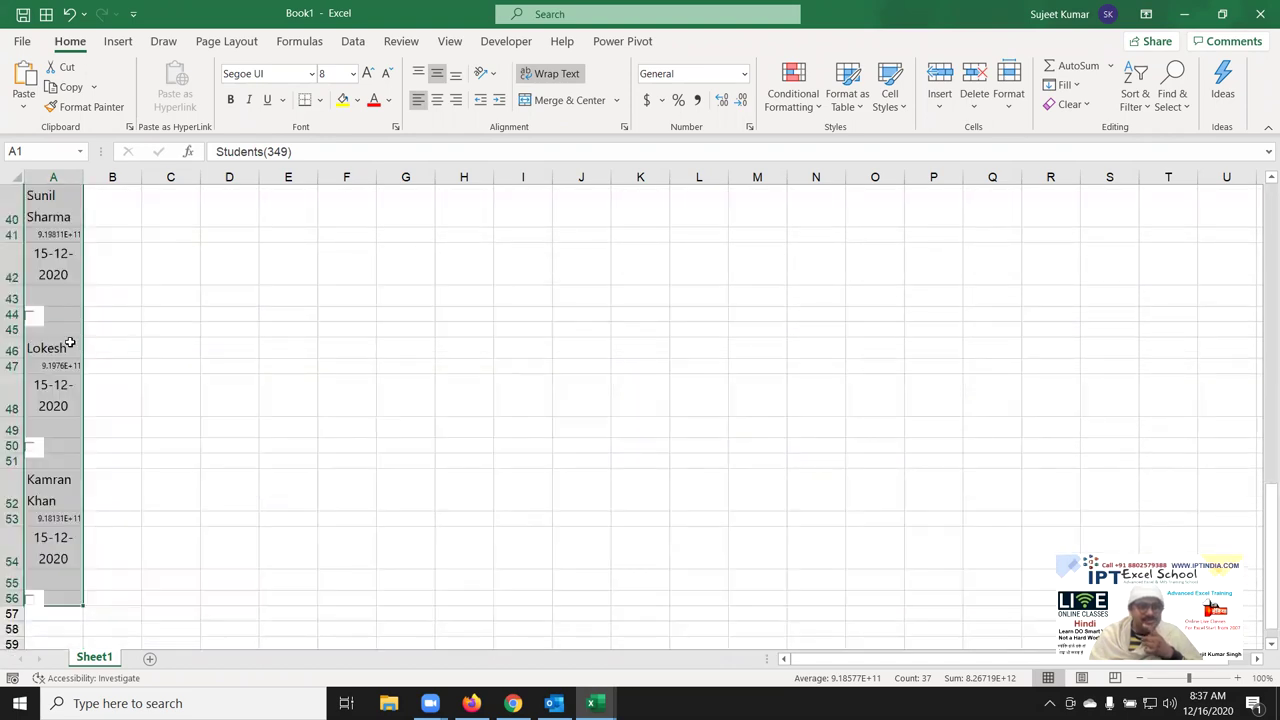
scroll(140, 317, "up", 4)
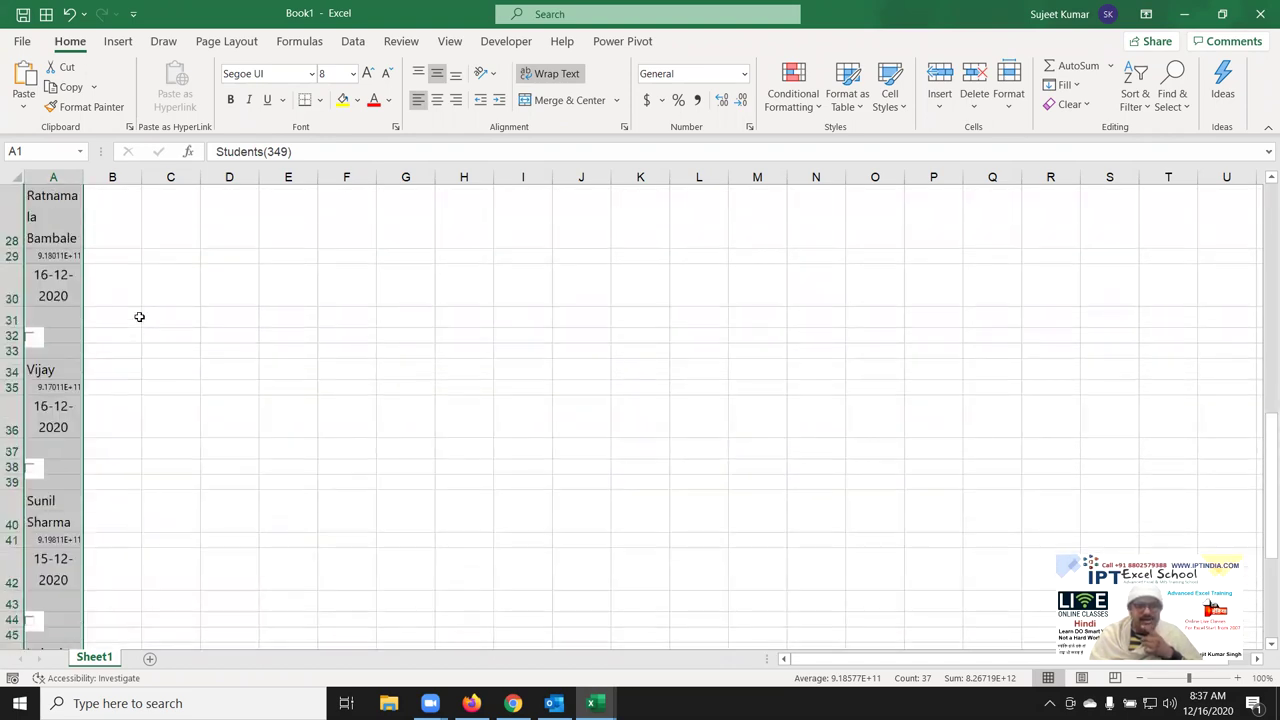
scroll(140, 317, "up", 7)
scroll(140, 317, "up", 2)
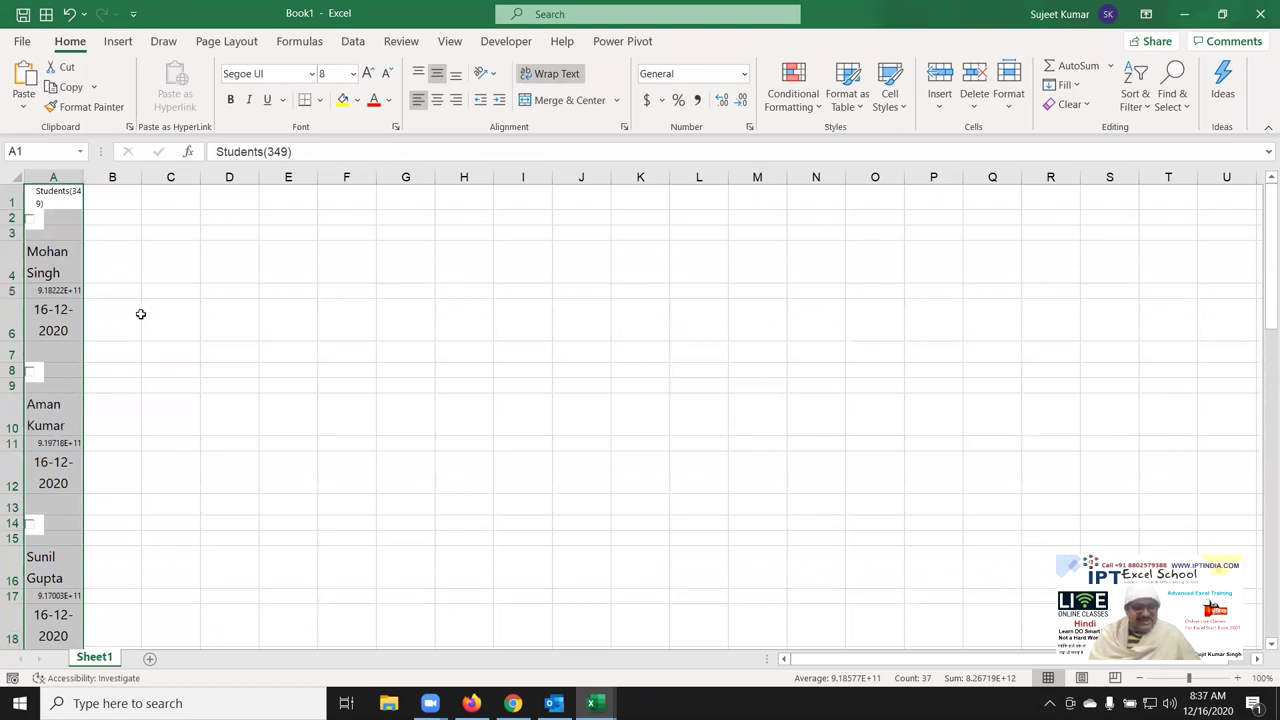
key("ctrl+z")
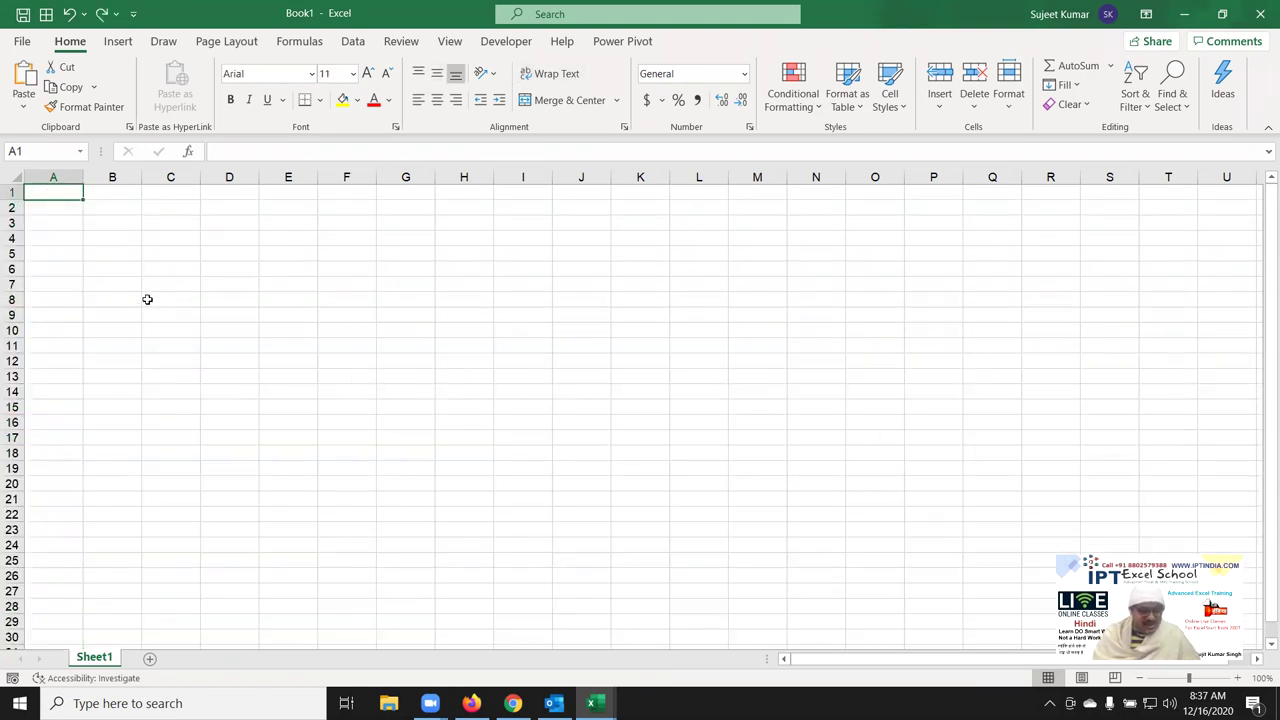
Open Notepad and paste the student list in as plain text.
key("super")
type("NOTE")
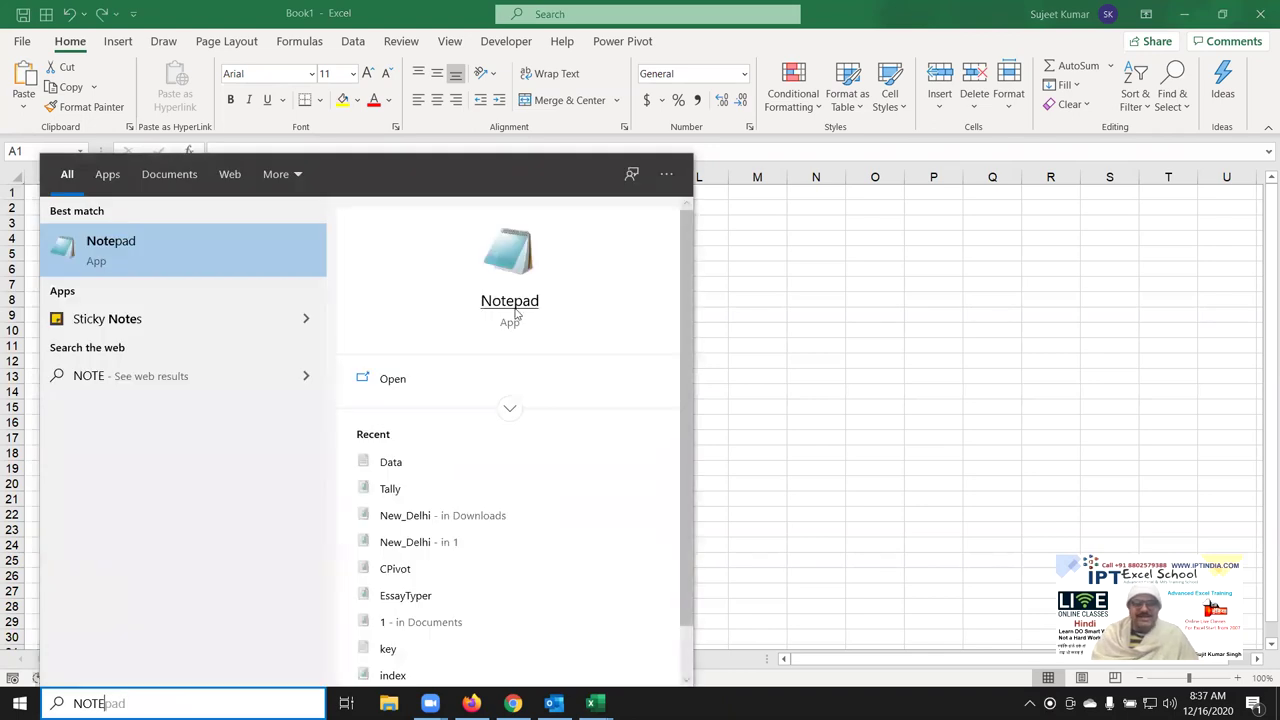
left_click(512, 312)
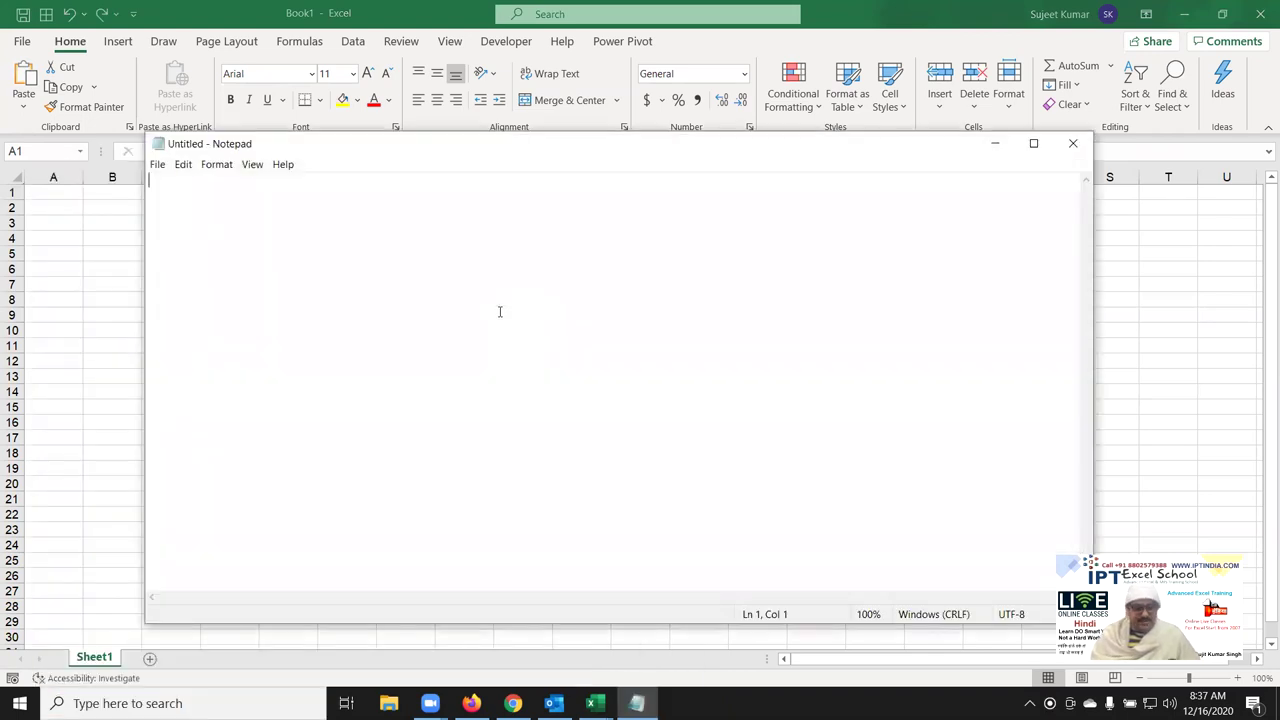
key("ctrl+v")
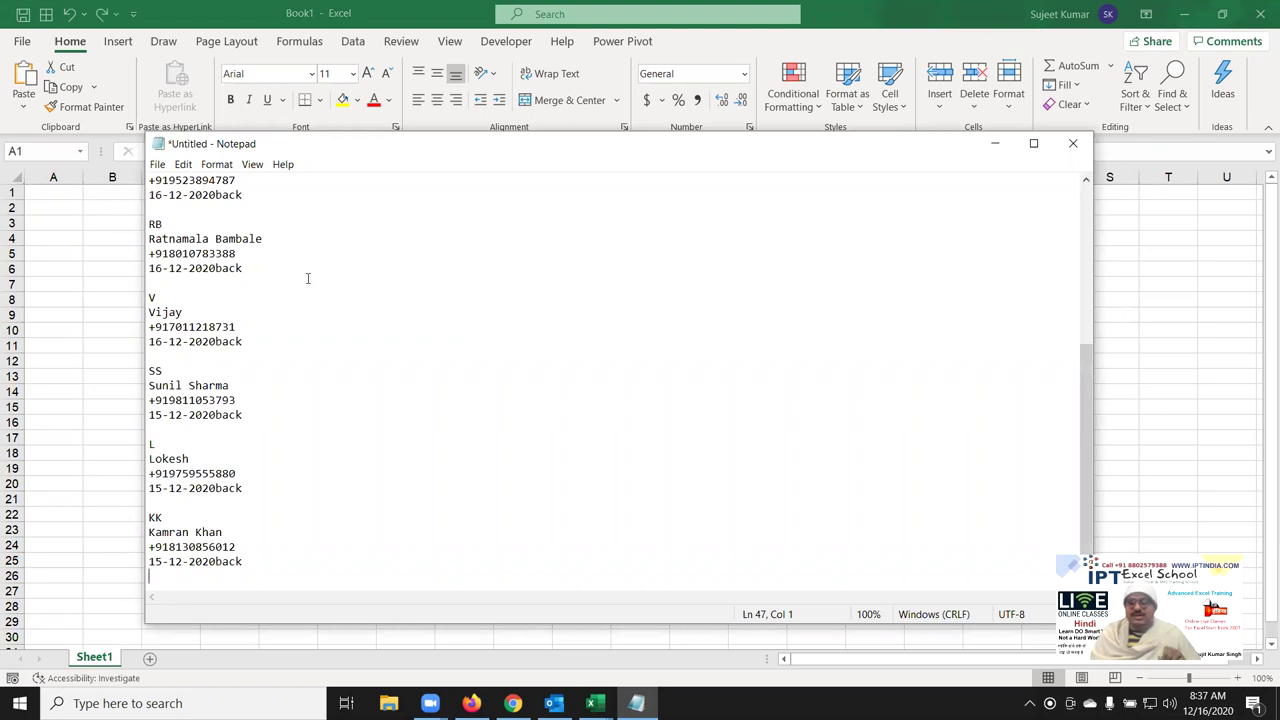
Select all of the note's text and return to Excel.
scroll(280, 284, "up", 6)
scroll(281, 284, "up", 1)
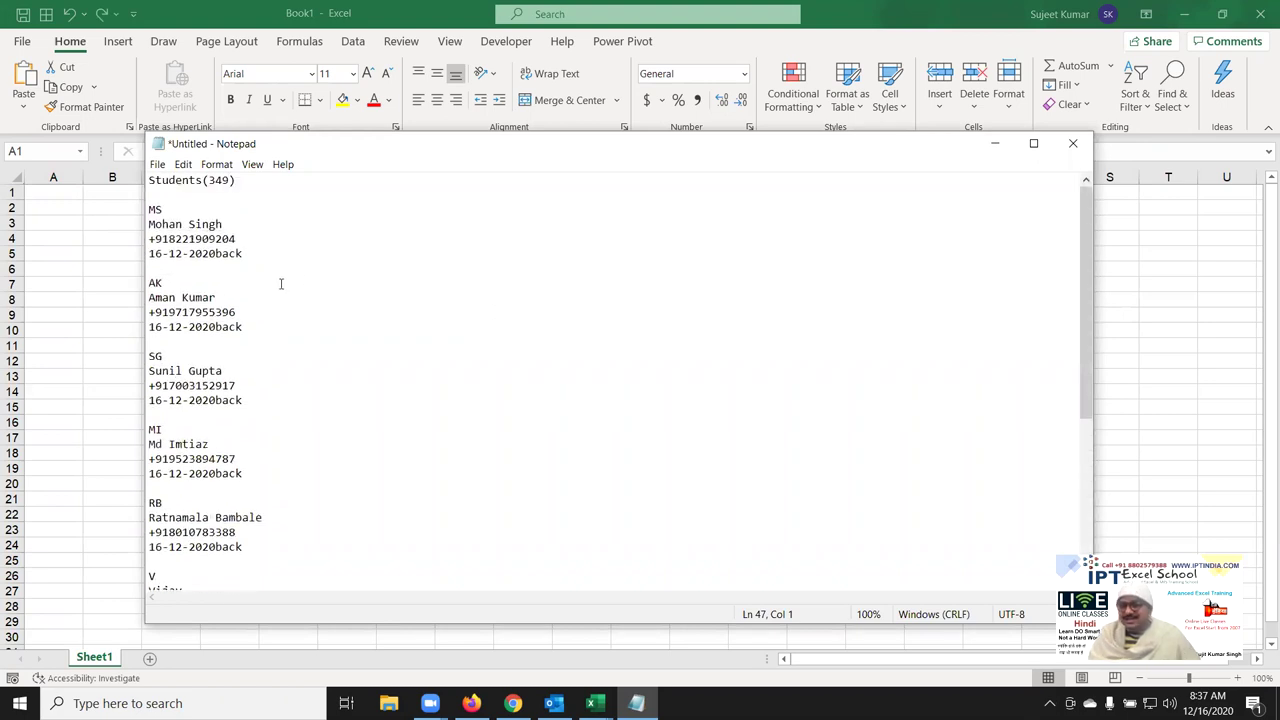
scroll(272, 284, "down", 3)
scroll(270, 284, "up", 3)
key("ctrl+a")
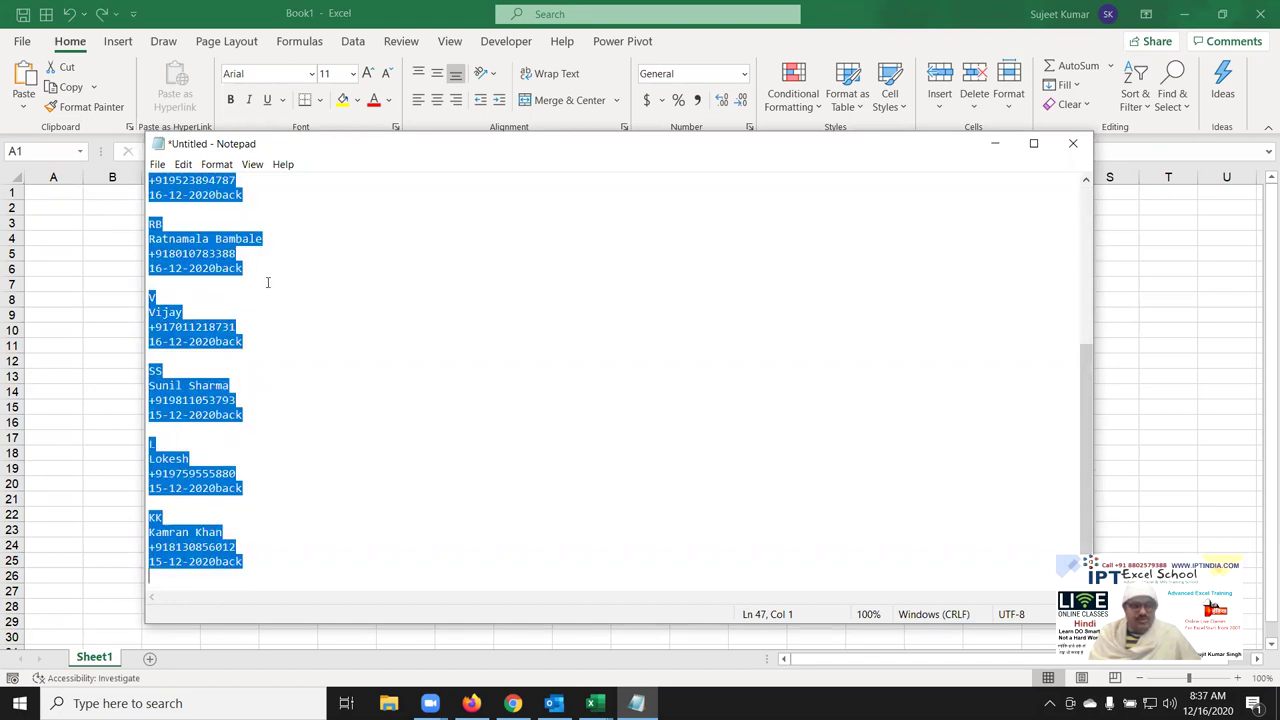
key("alt+Tab")
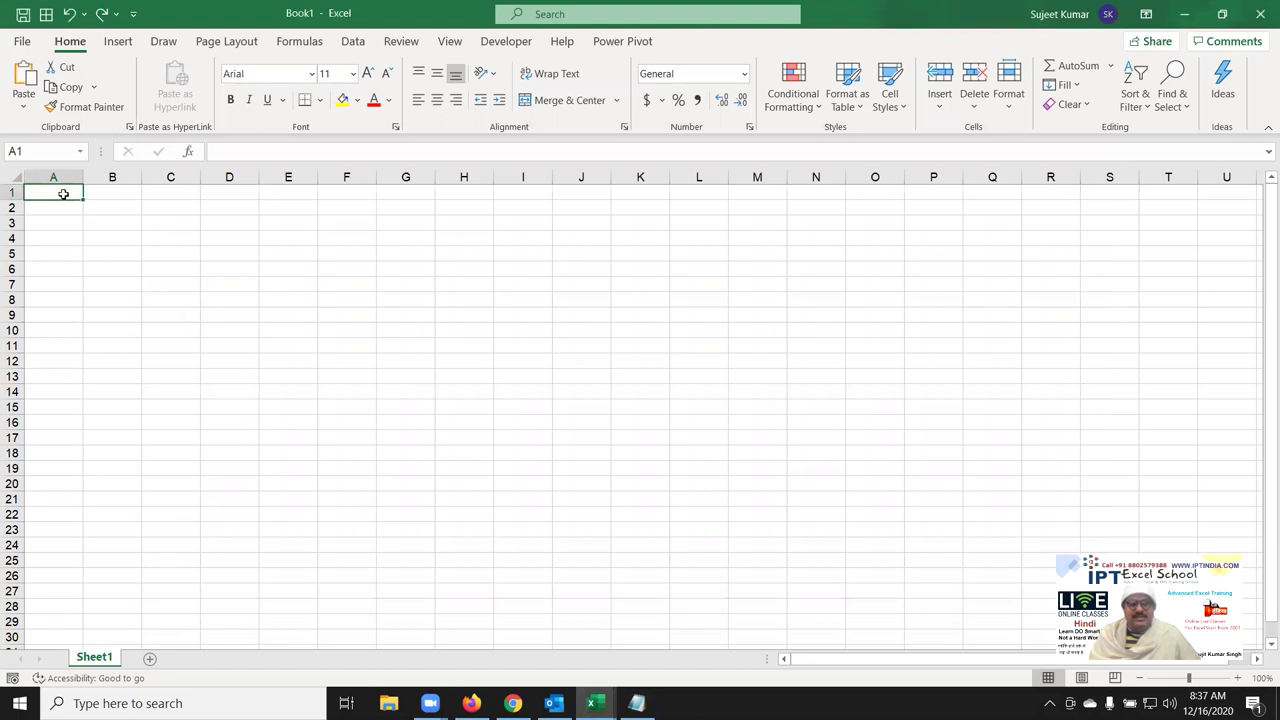
Paste the plain-text list into A1, widen column A, and apply custom number format 0.
key("ctrl+v")
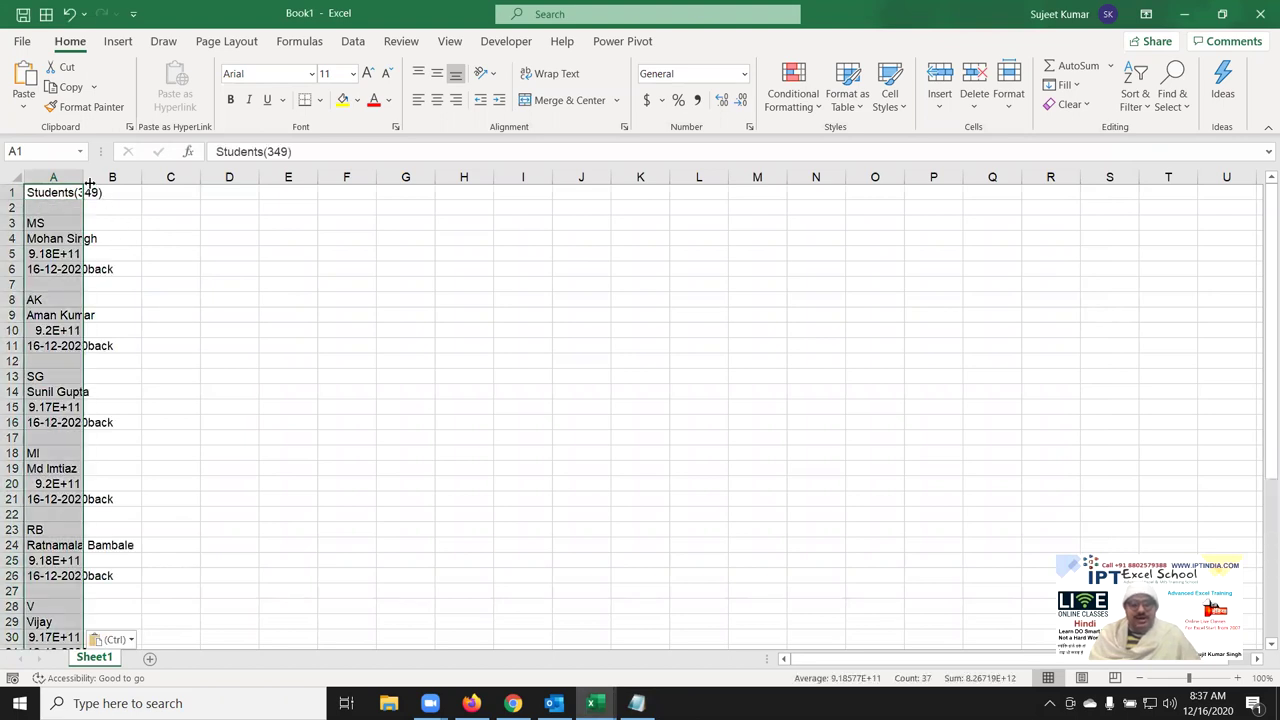
left_click_drag(89, 183, 123, 178)
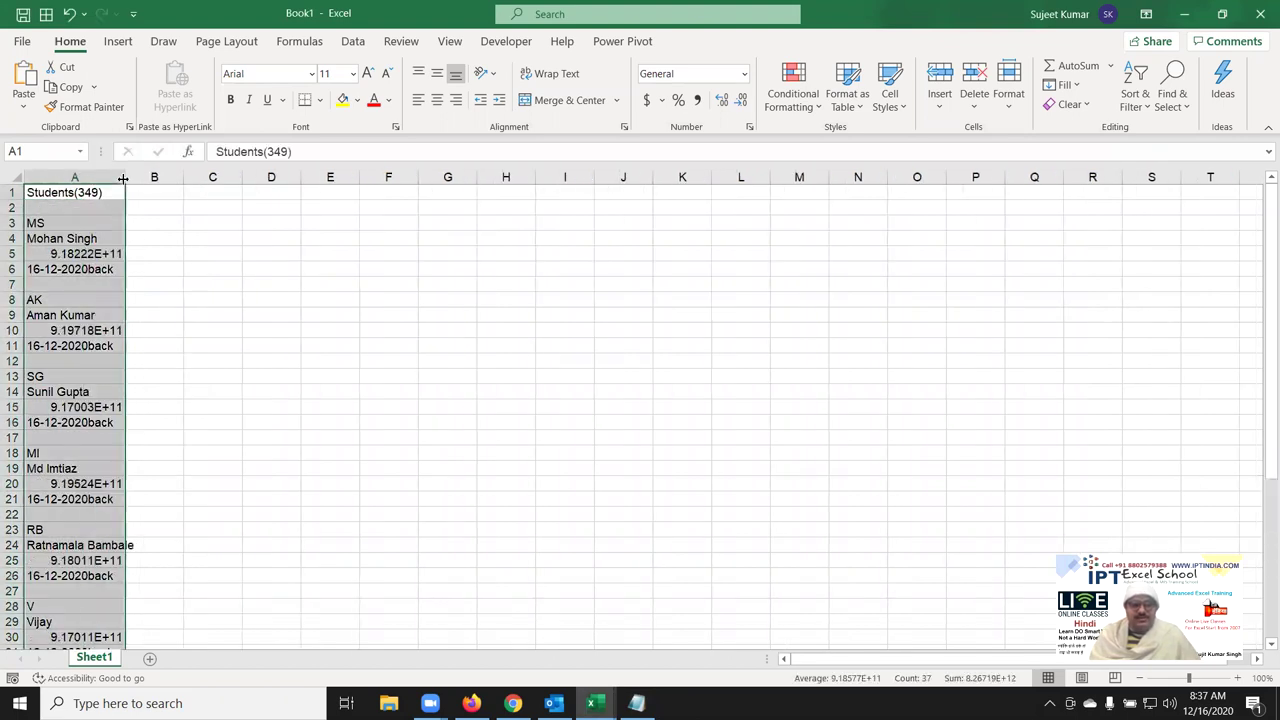
left_click(750, 131)
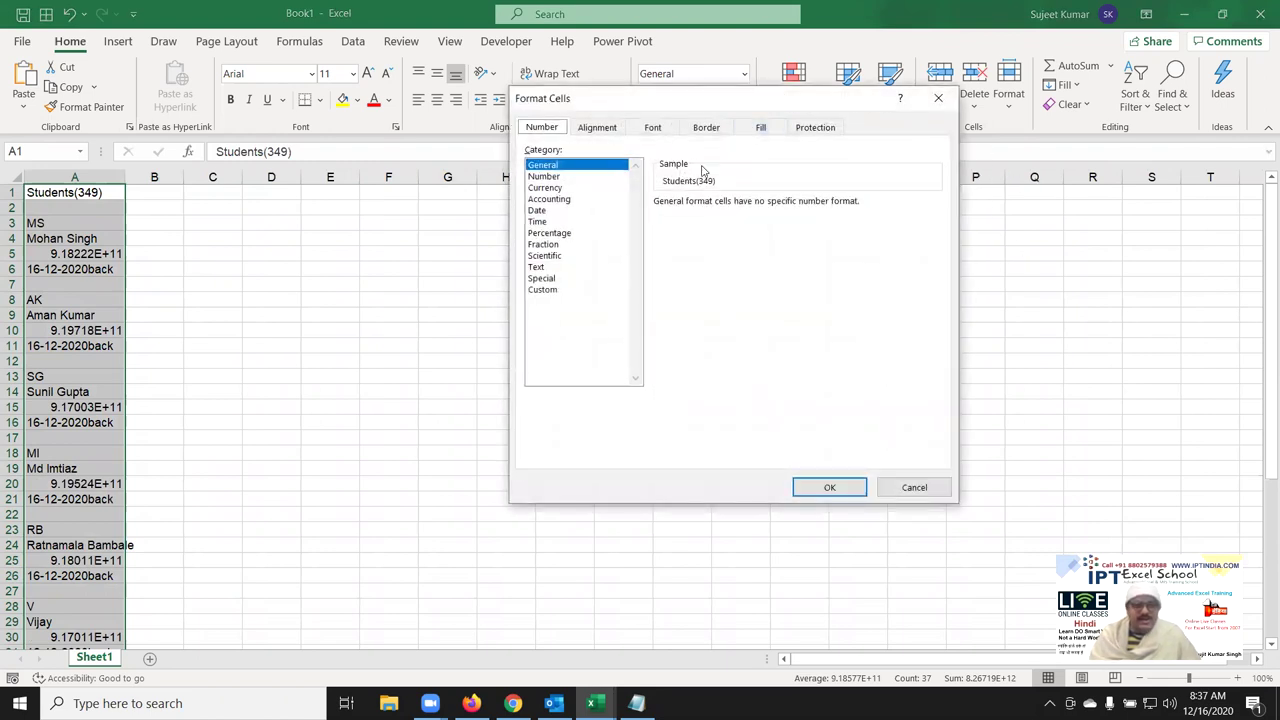
left_click(545, 268)
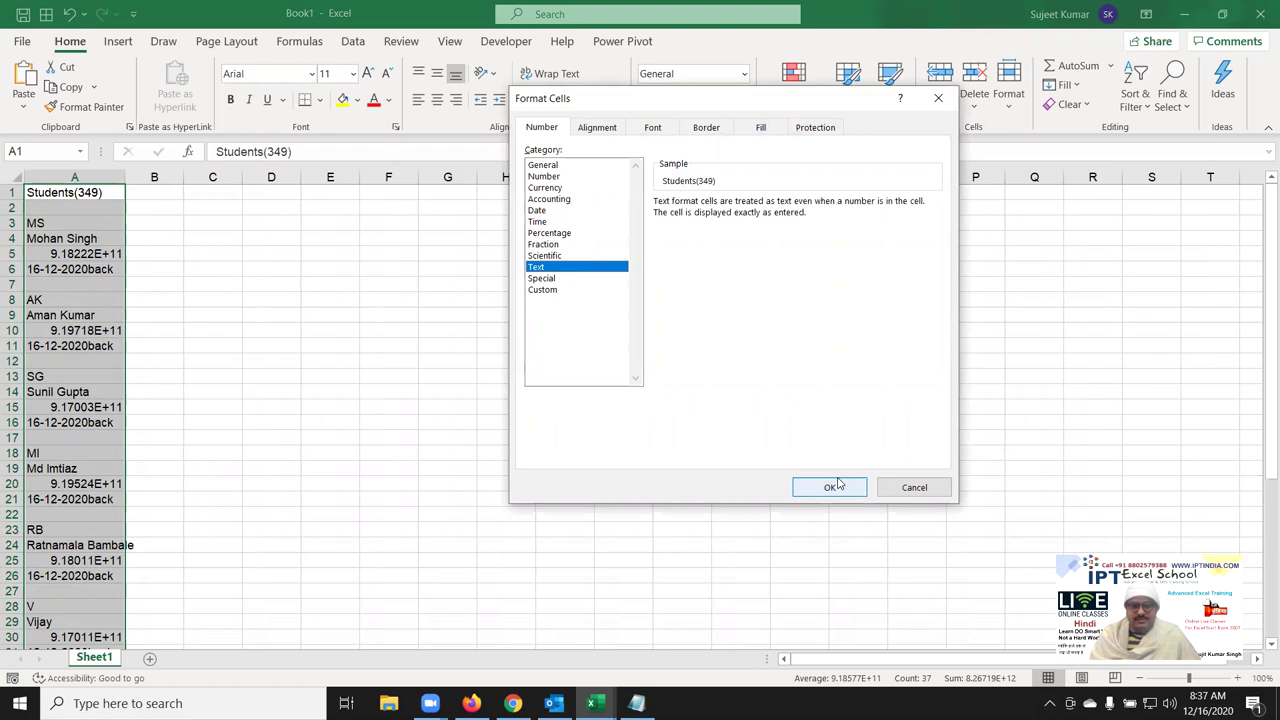
left_click(545, 289)
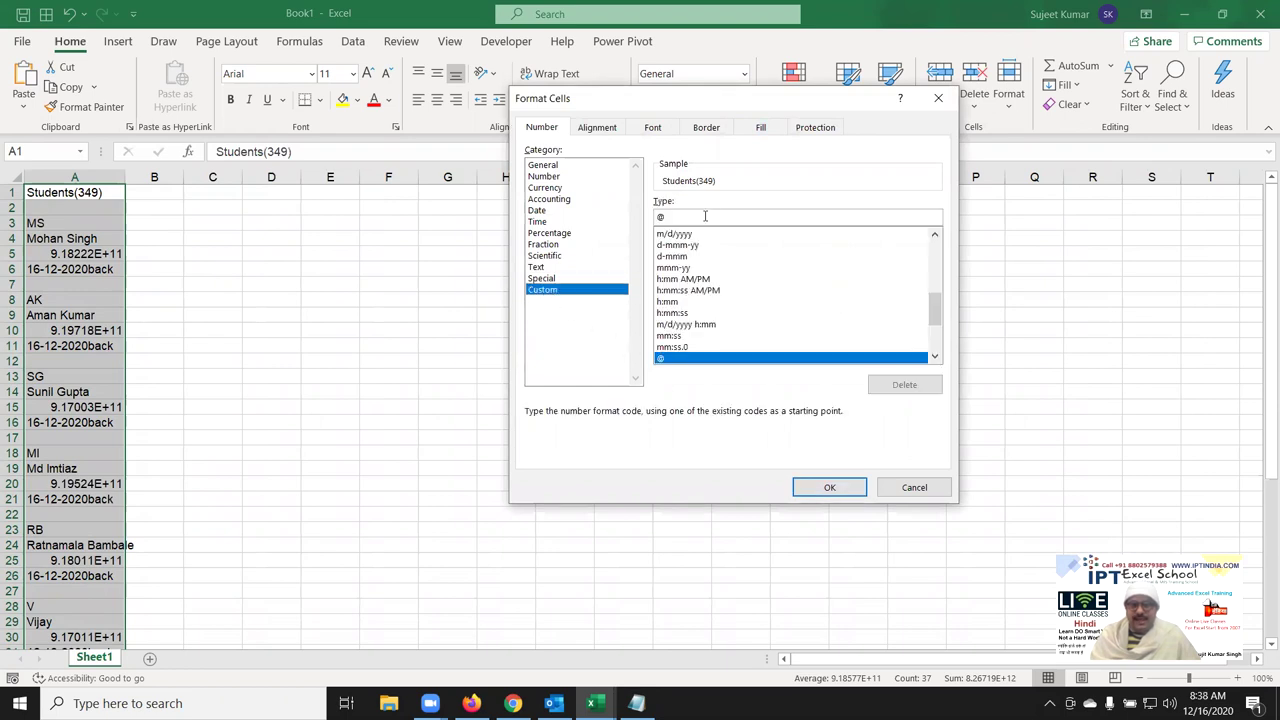
left_click_drag(702, 215, 508, 212)
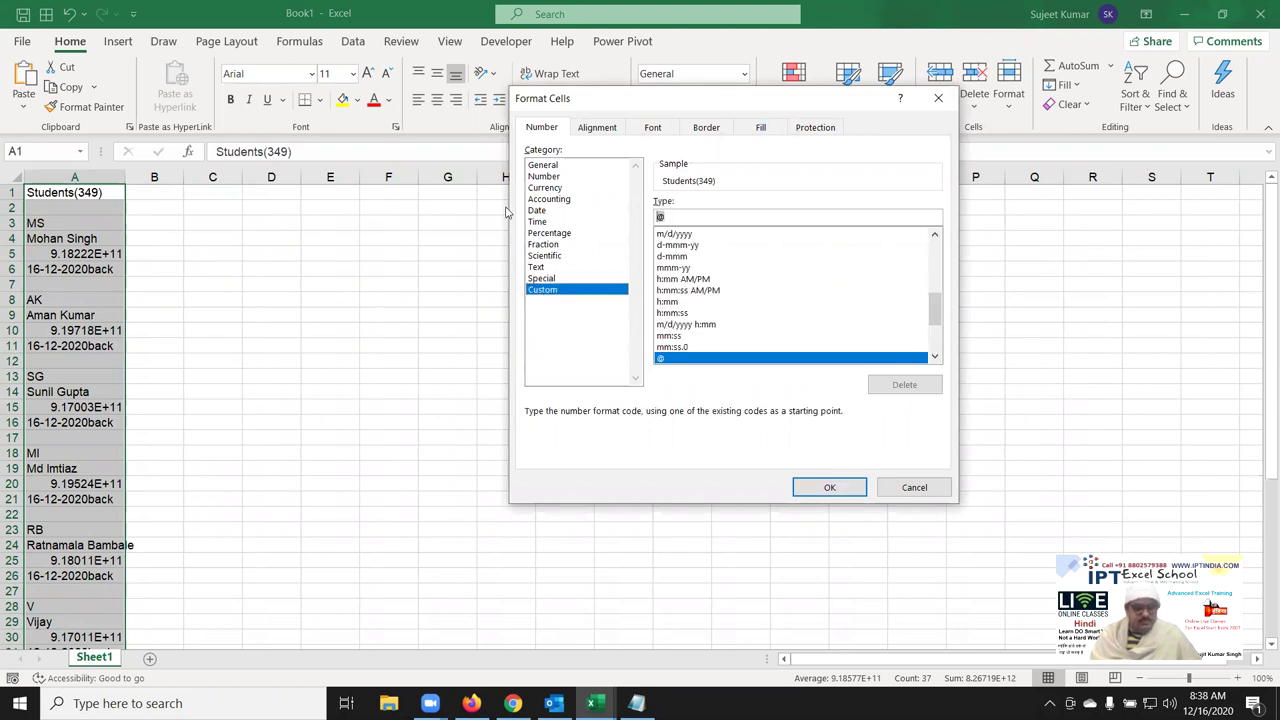
type("0")
left_click(829, 487)
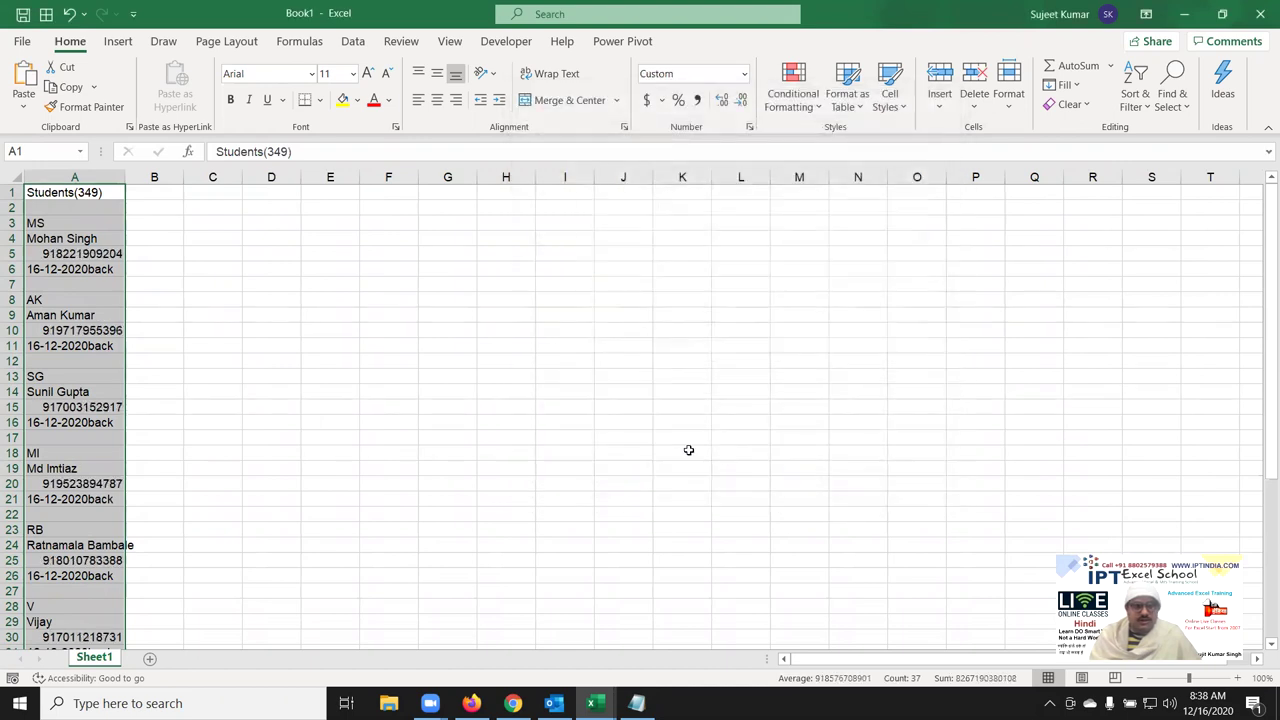
Check the pasted names, mobile numbers and dates in column A.
left_click(169, 331)
left_click(108, 270)
left_click(90, 316)
left_click(84, 392)
left_click(74, 224)
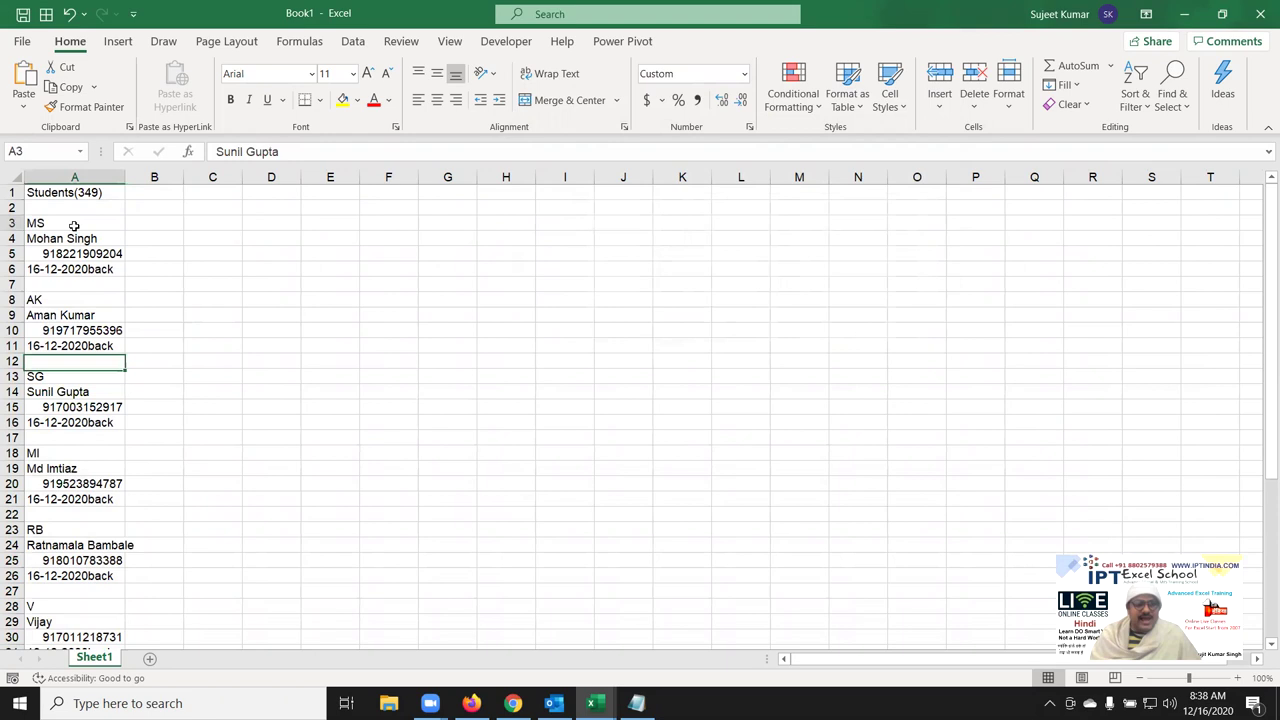
left_click(75, 239)
left_click(76, 254)
left_click(78, 268)
left_click(76, 300)
left_click(77, 316)
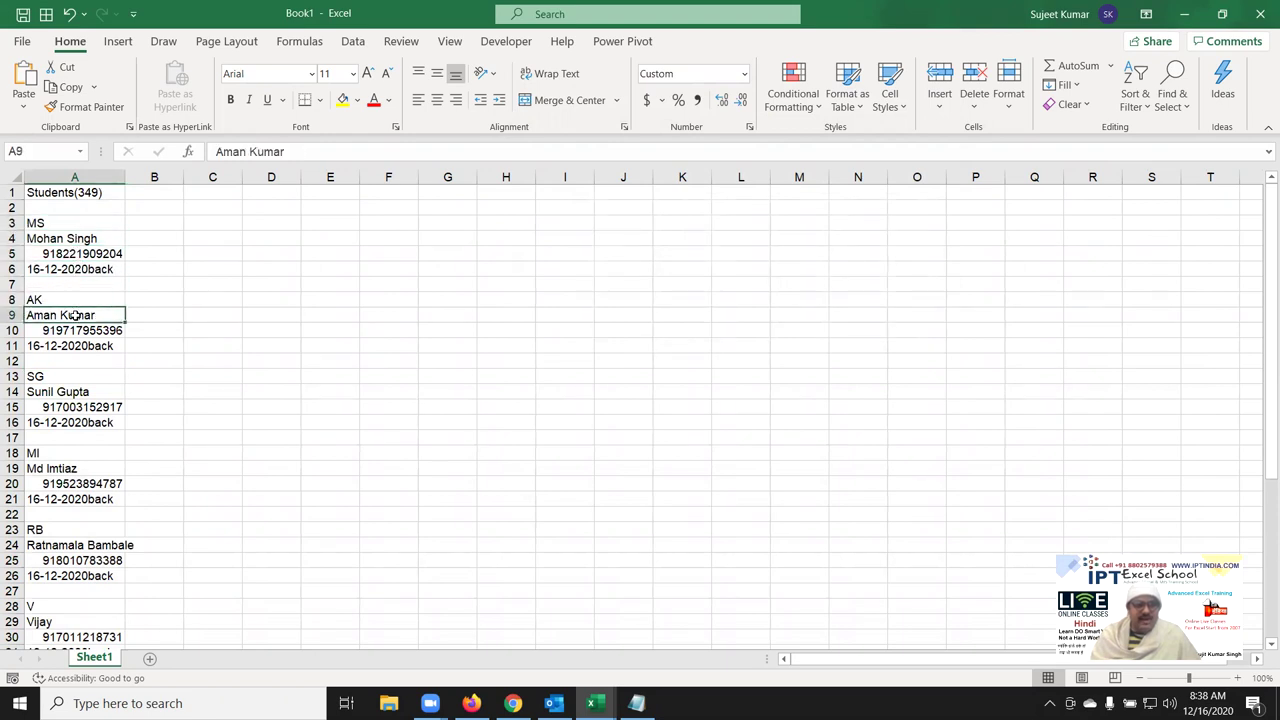
left_click(79, 331)
left_click(90, 408)
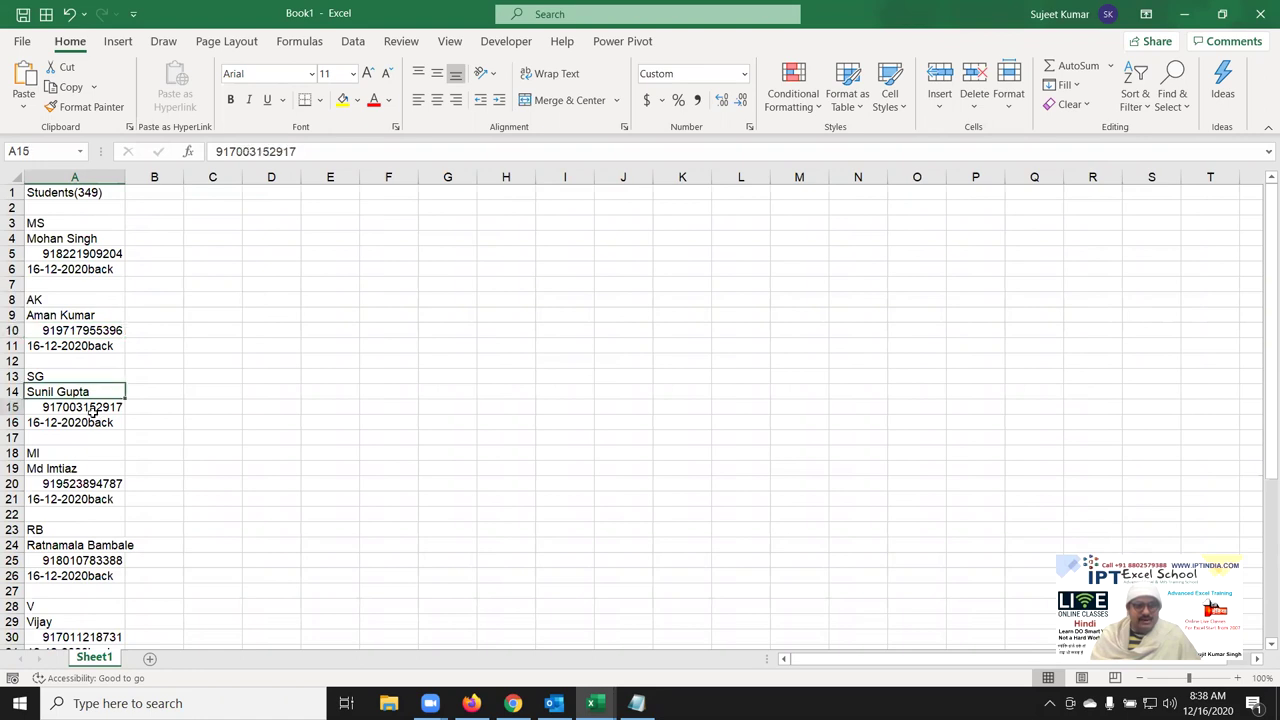
scroll(100, 440, "down", 1)
scroll(100, 450, "down", 6)
scroll(104, 478, "down", 2)
scroll(104, 478, "up", 9)
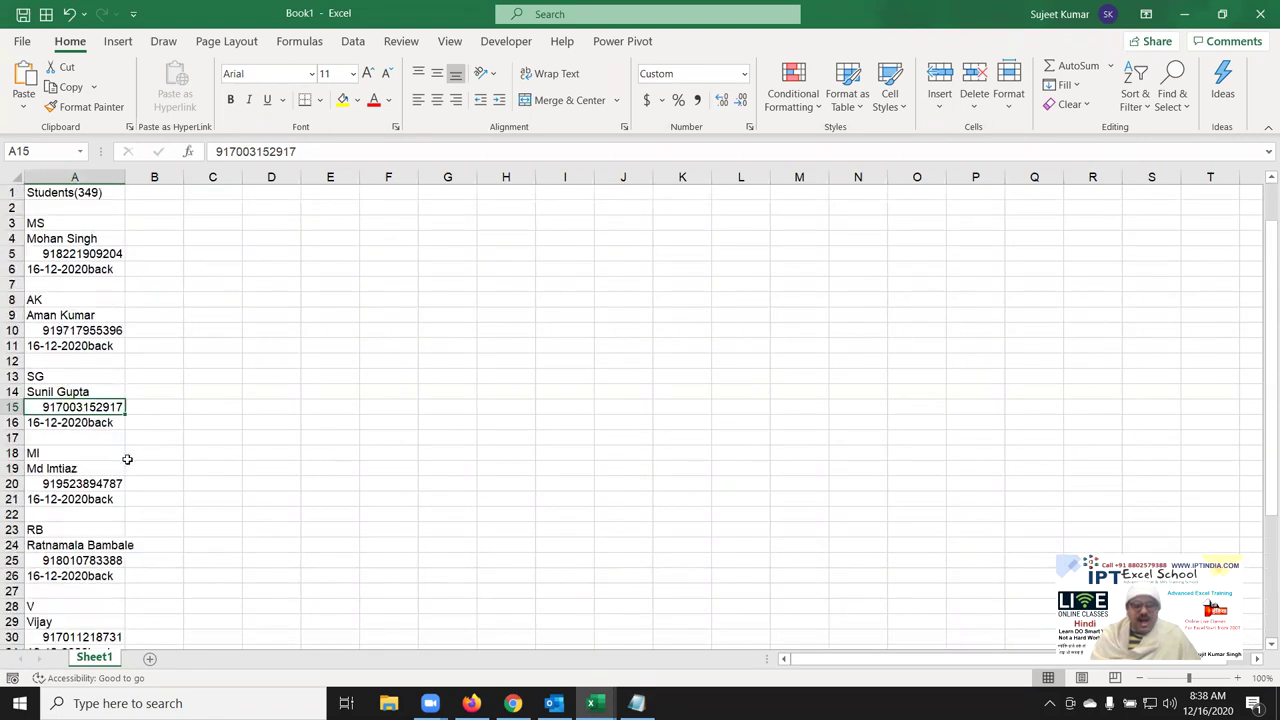
Enter the headings Name in G1 and Mobile in H1.
left_click(460, 194)
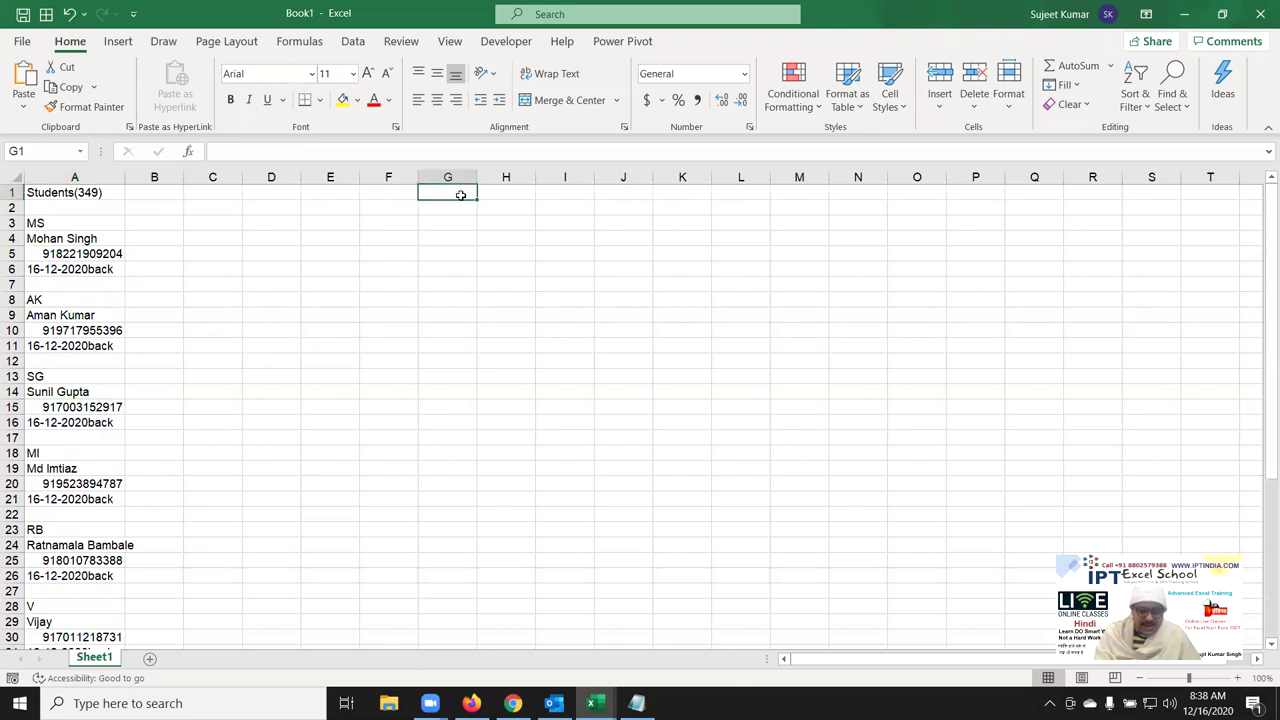
type("Name")
key("Tab")
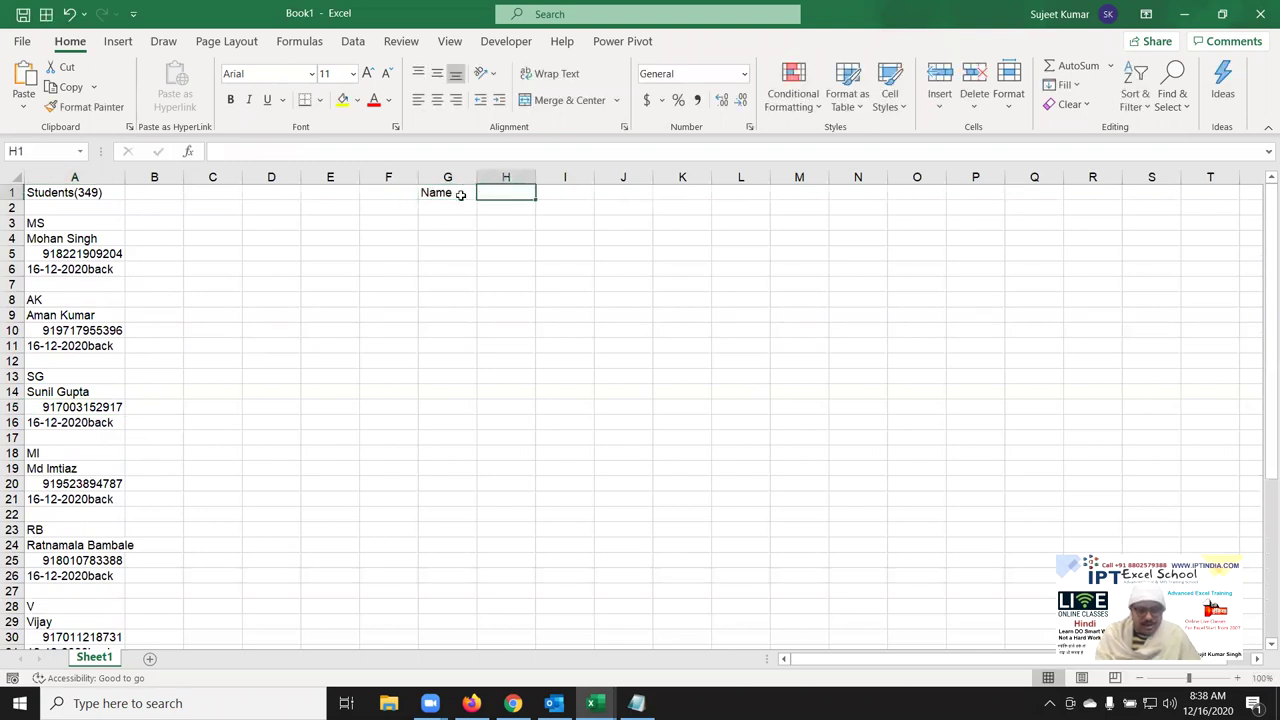
type("Mobile")
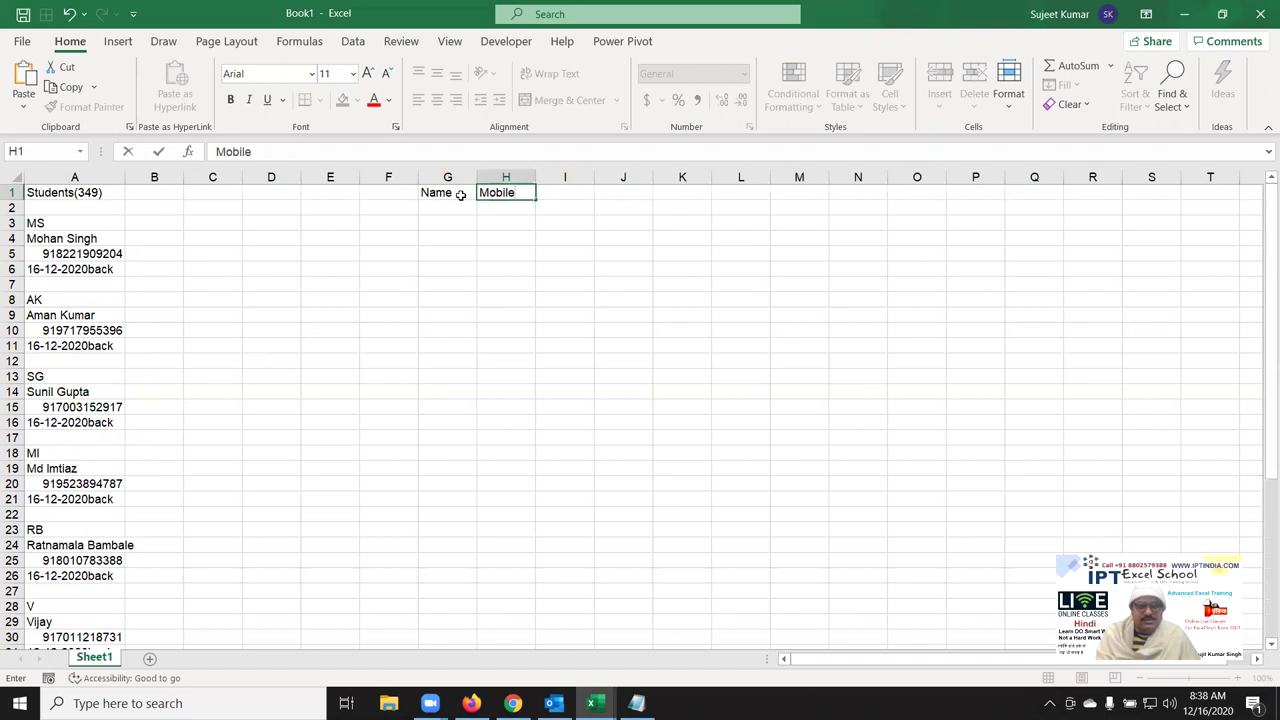
key("Tab")
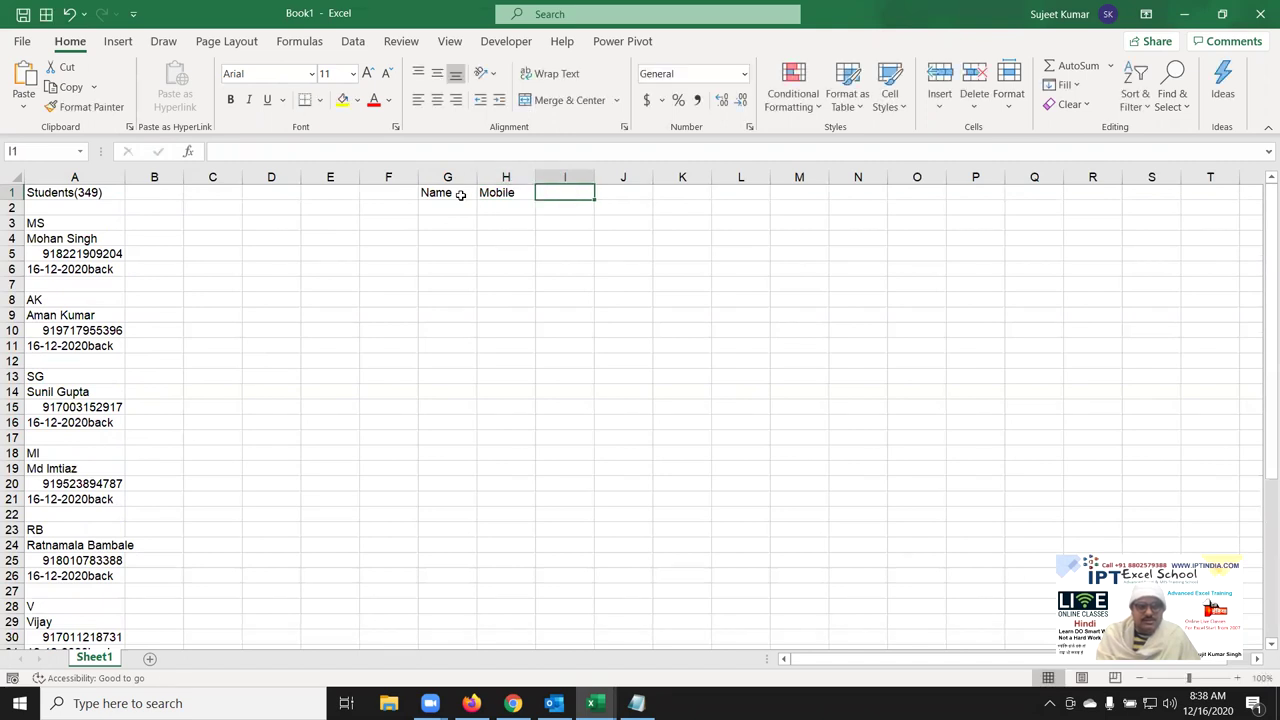
Add the Date heading in I1 and copy A4, A5, A6 into G2, H2, I2.
type("Date")
key("Return")
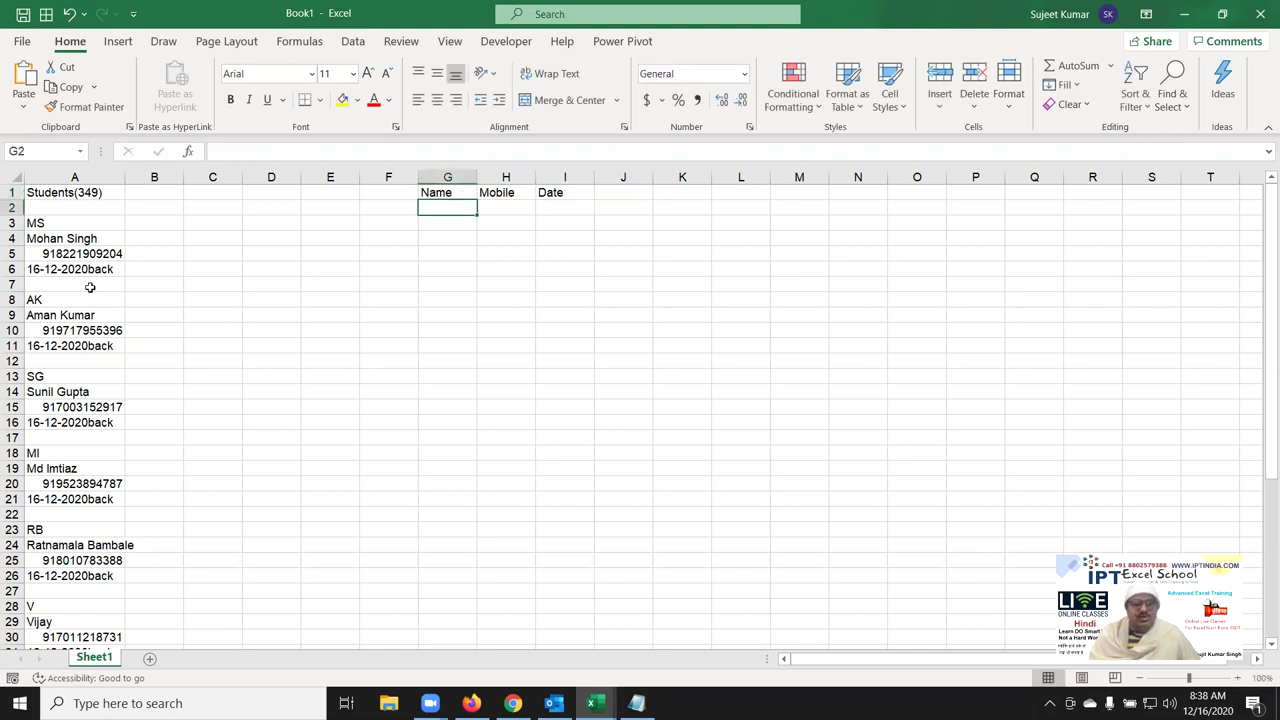
left_click(63, 240)
key("ctrl+c")
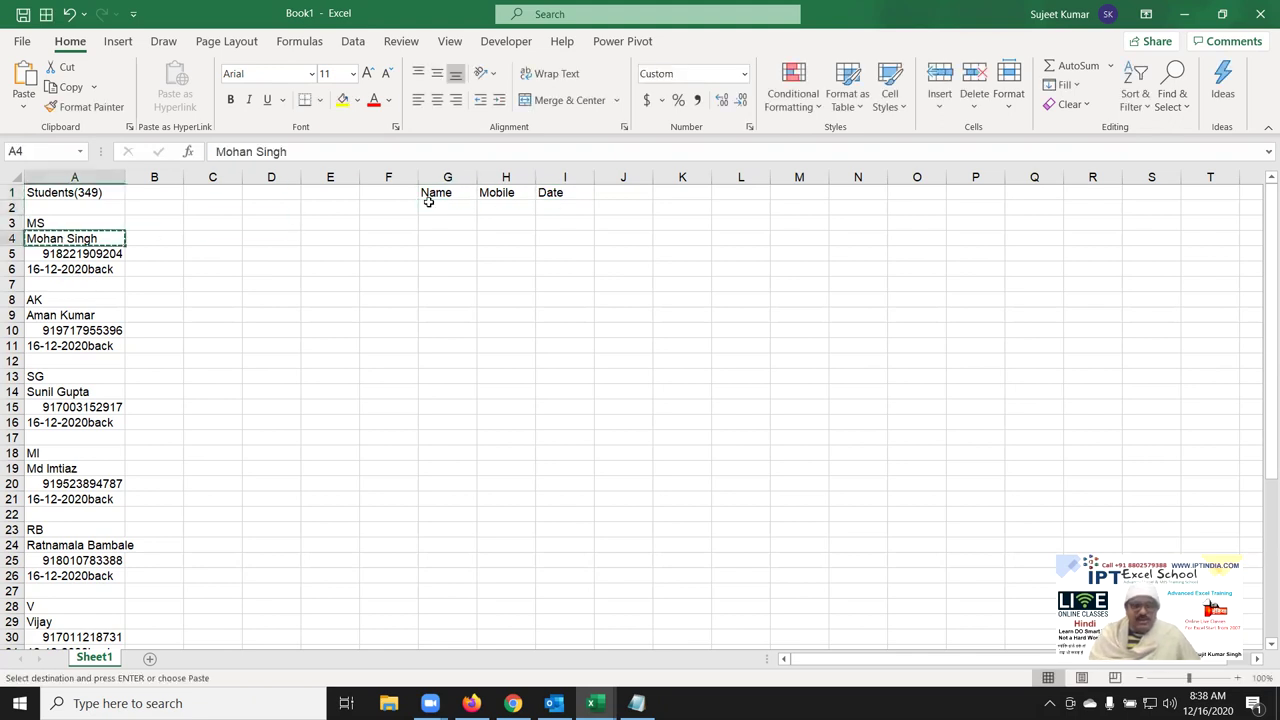
left_click(452, 207)
key("ctrl+v")
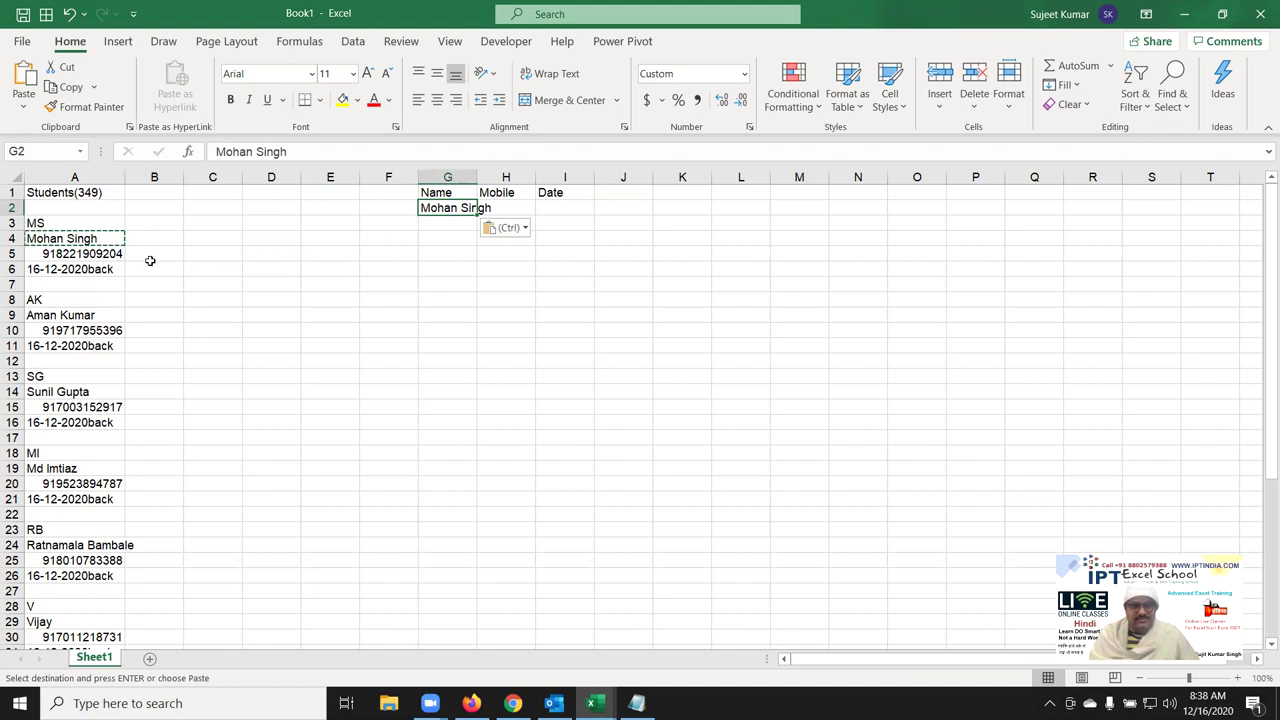
left_click(87, 255)
key("ctrl+c")
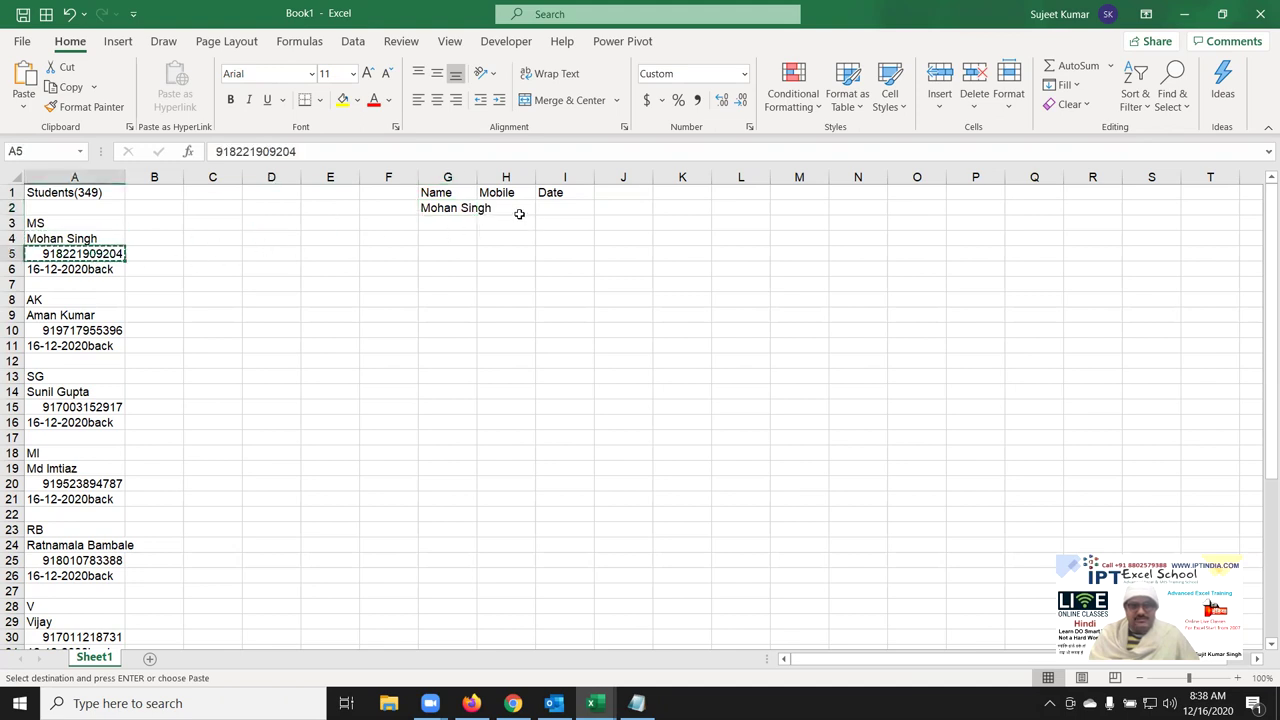
left_click(515, 208)
key("ctrl+v")
left_click(90, 268)
key("ctrl+c")
left_click(562, 208)
key("ctrl+v")
Autofit column H, then clear the trial row G2:I2.
left_click(525, 236)
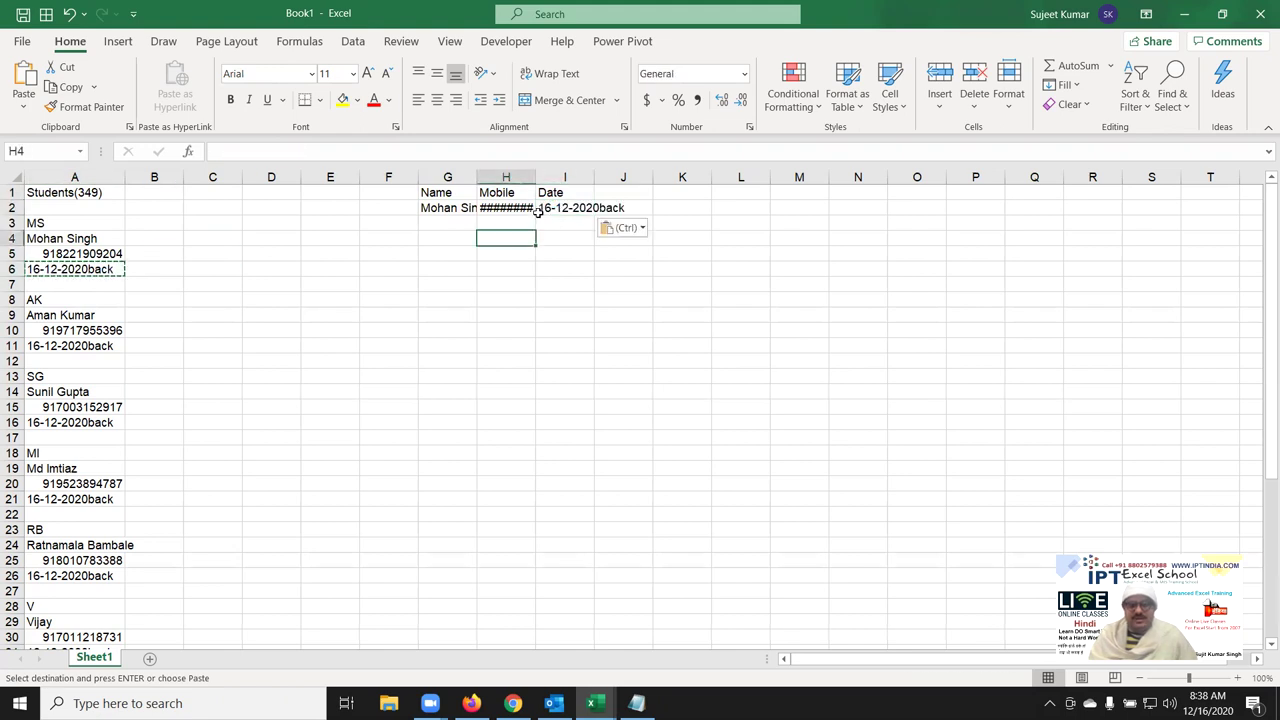
double_click(536, 177)
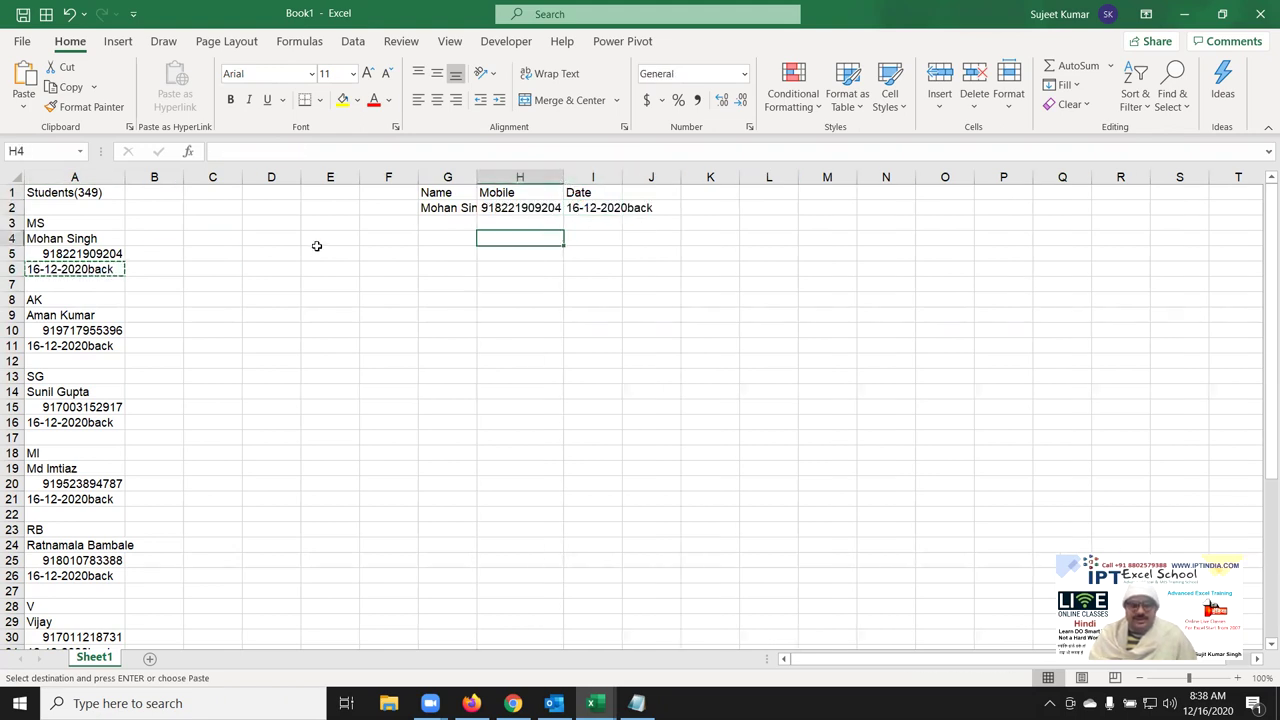
left_click(62, 335)
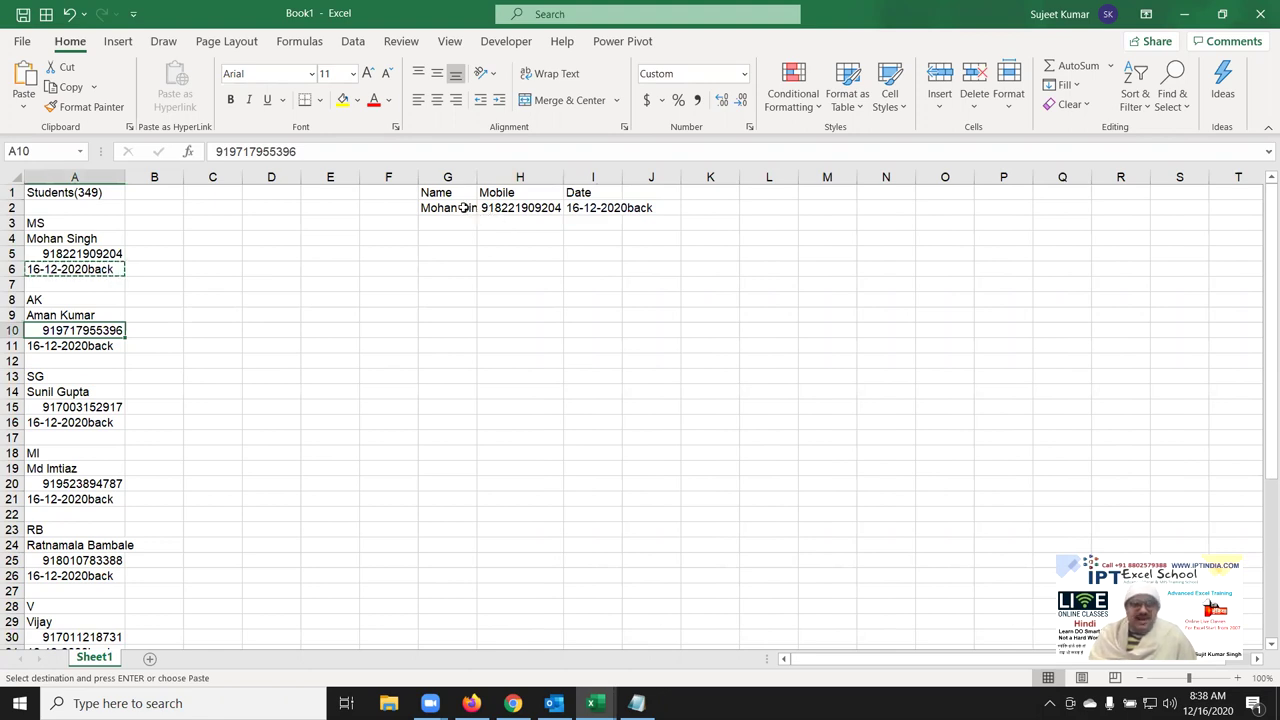
left_click_drag(463, 207, 605, 207)
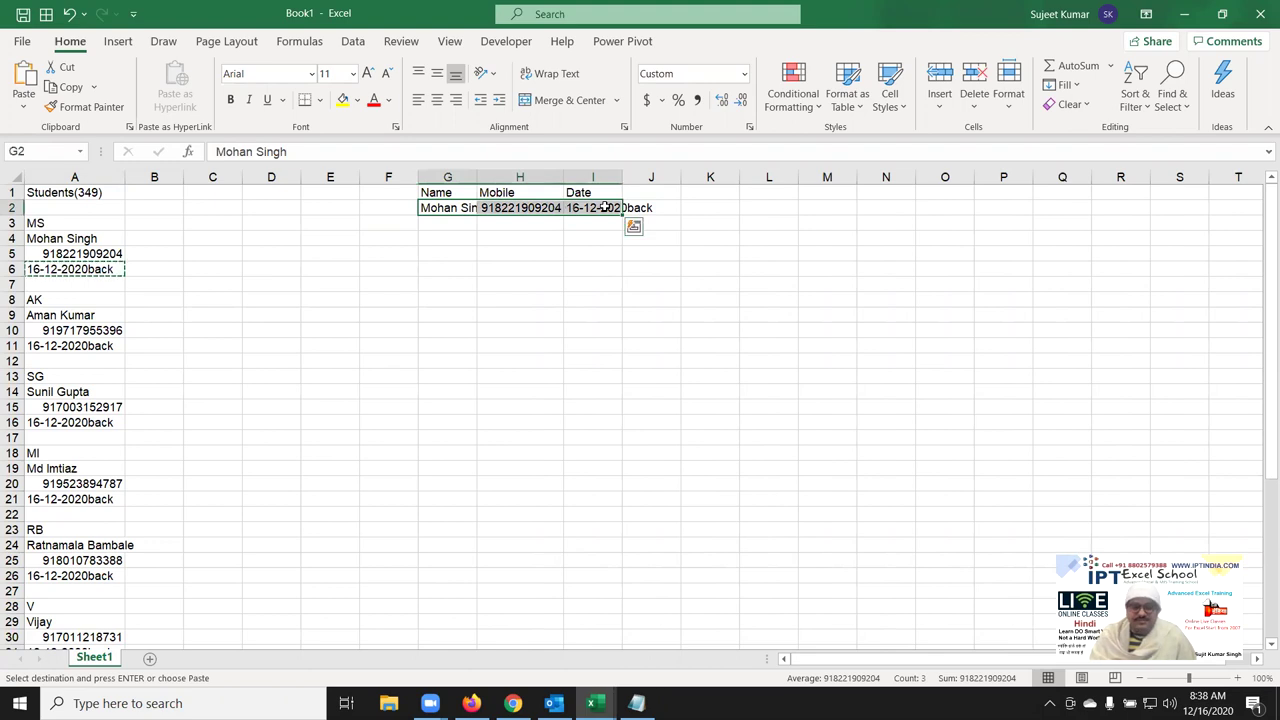
key("ctrl+z")
key("Up")
key("Left")
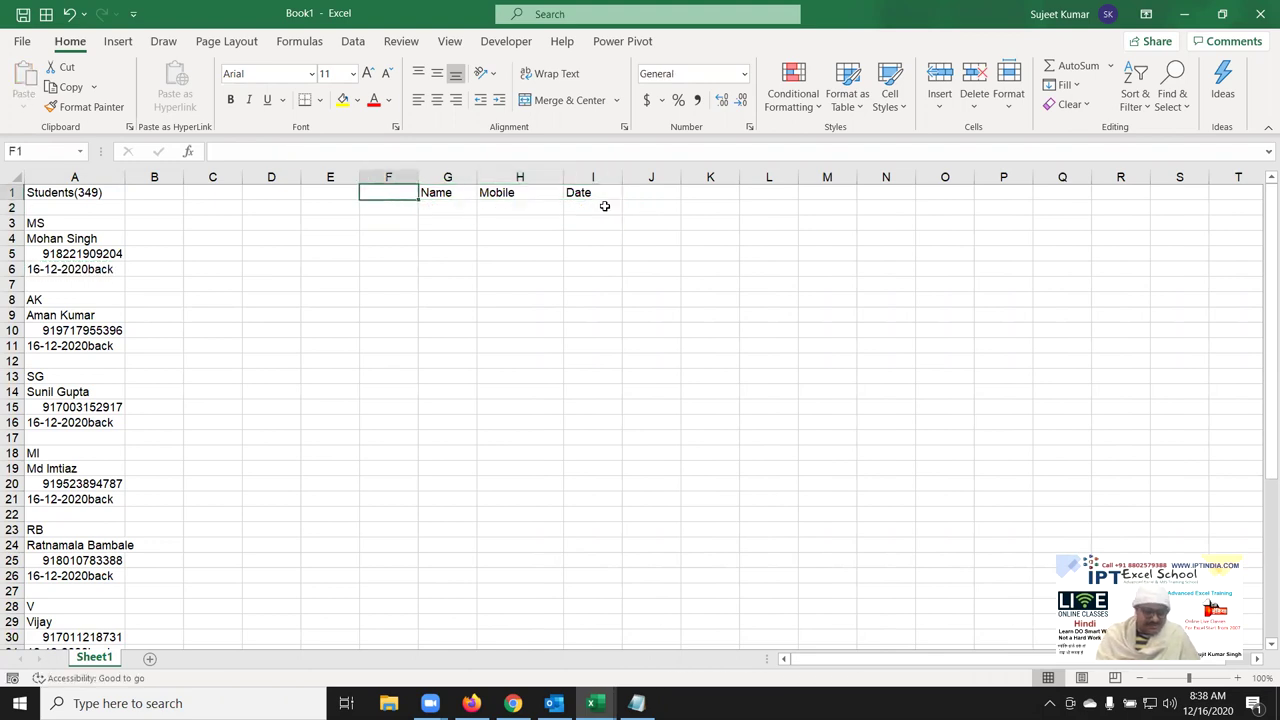
Enter the Sr heading in F1 and review the entries in A4, A5 and A9.
type("Sr")
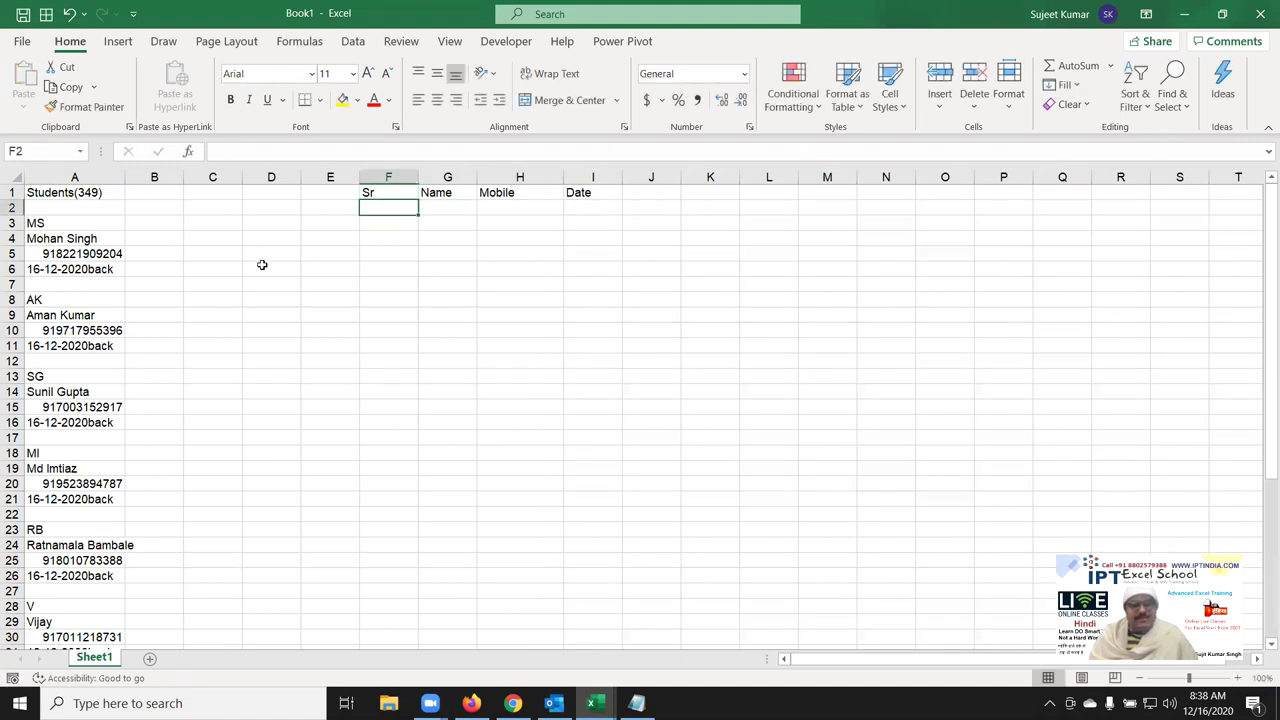
left_click(50, 254)
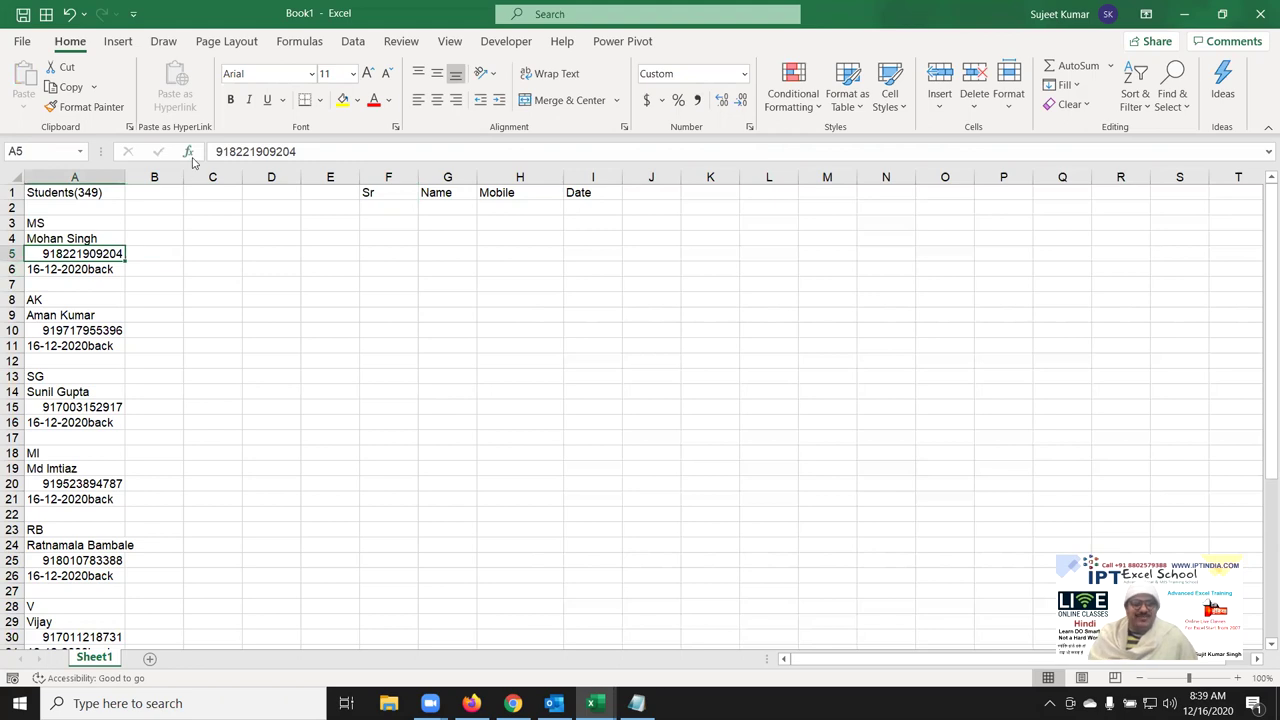
left_click_drag(212, 151, 337, 162)
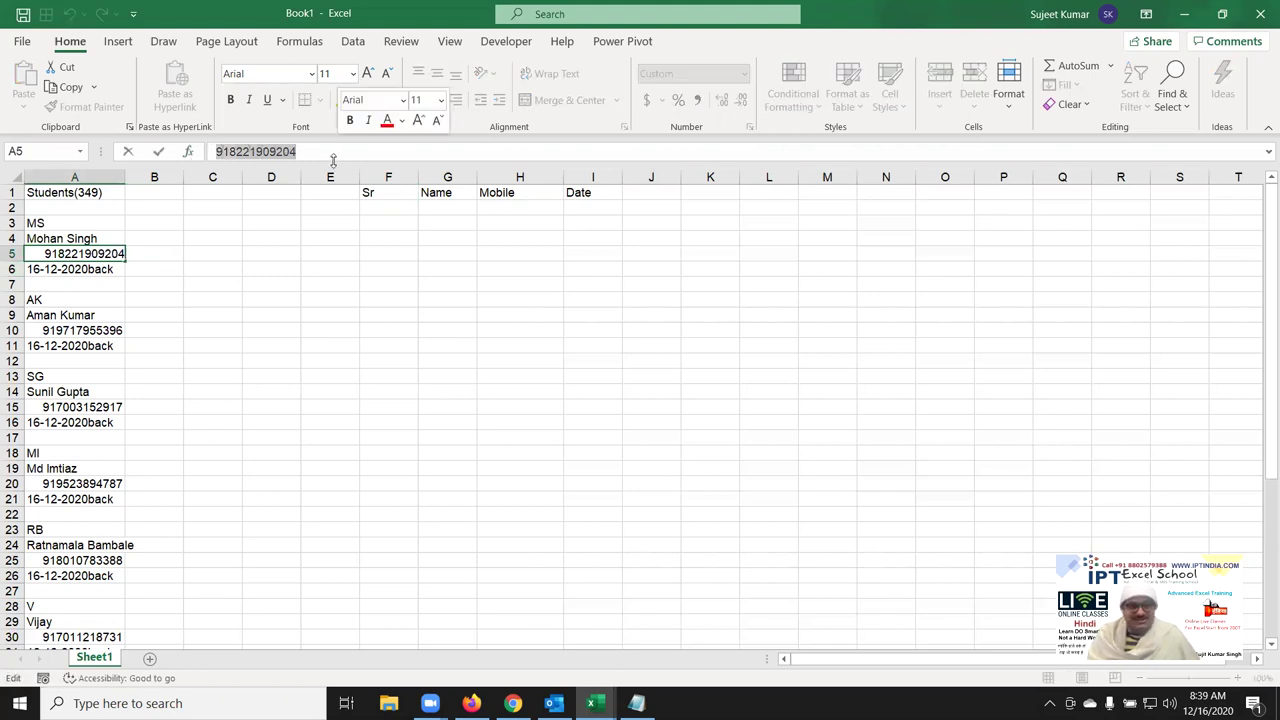
key("Escape")
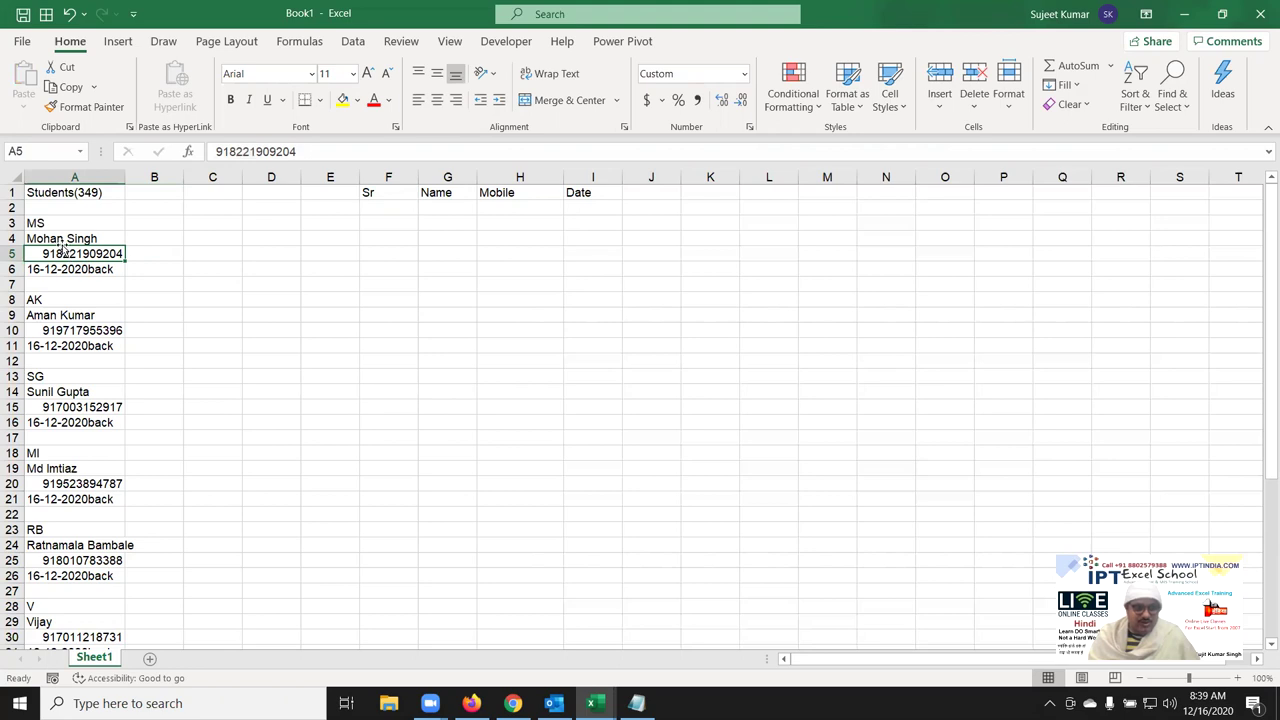
left_click(60, 240)
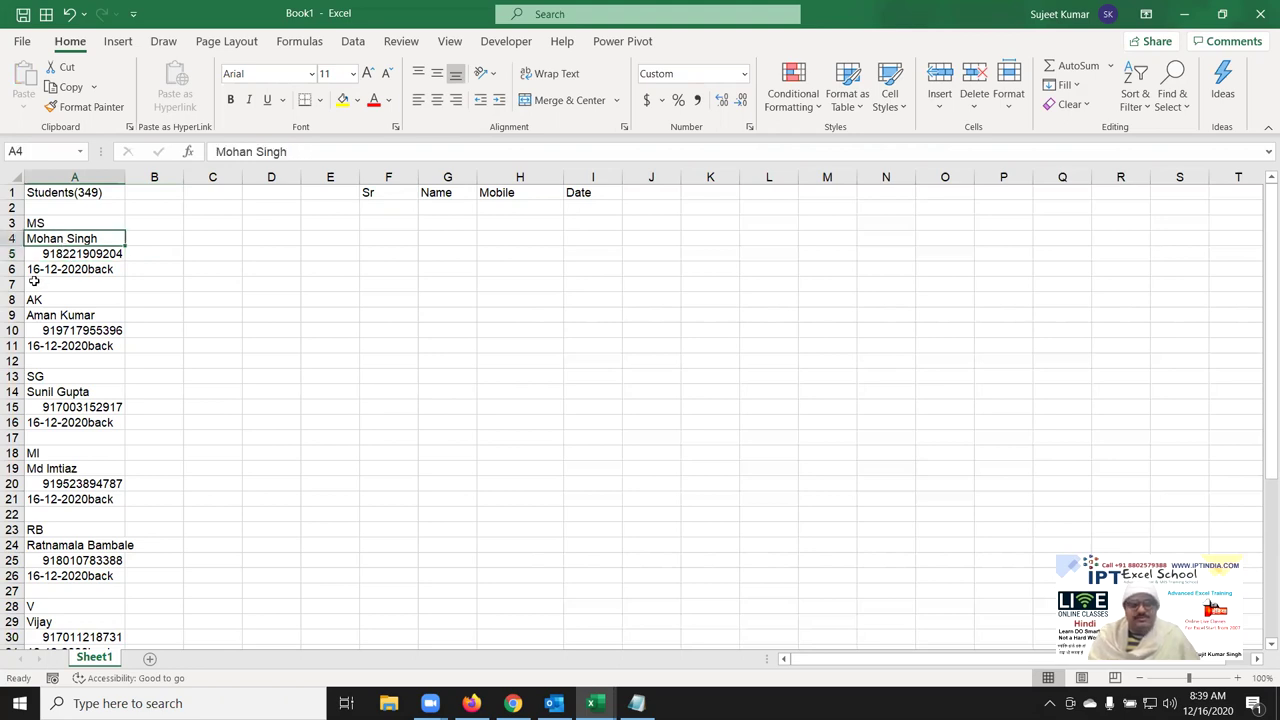
left_click(83, 254)
left_click(70, 318)
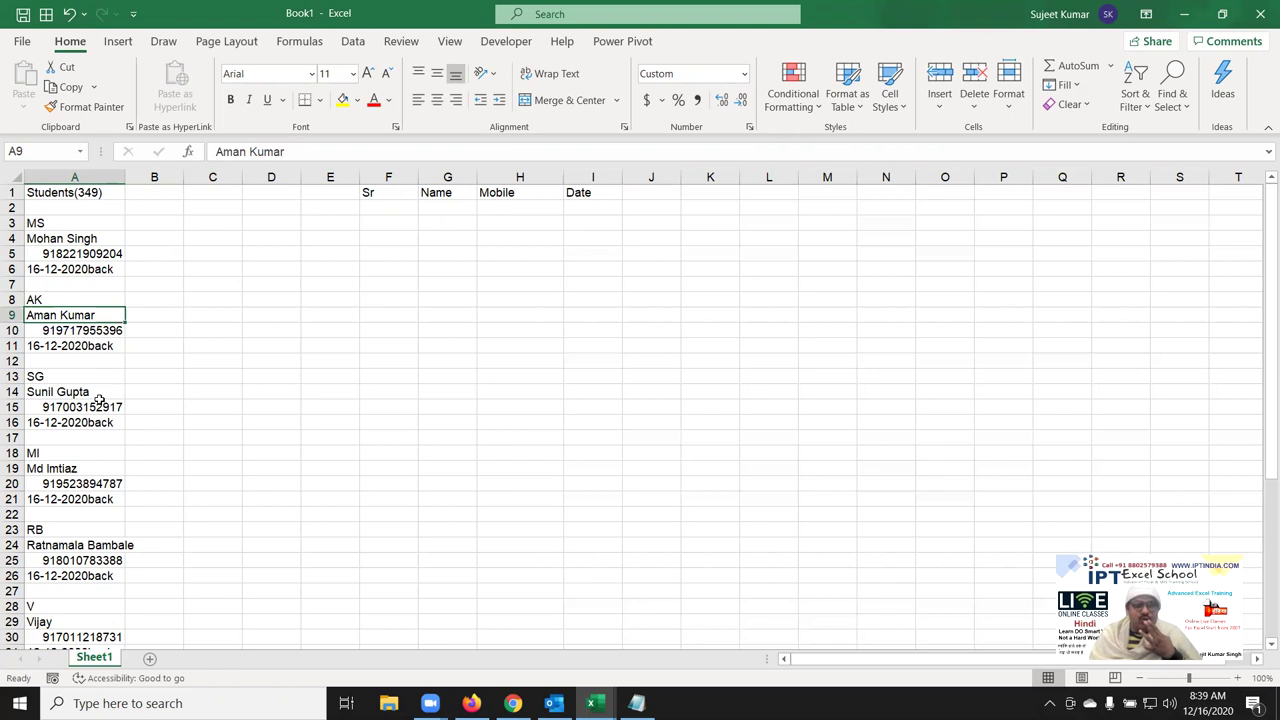
left_click(148, 269)
type("=")
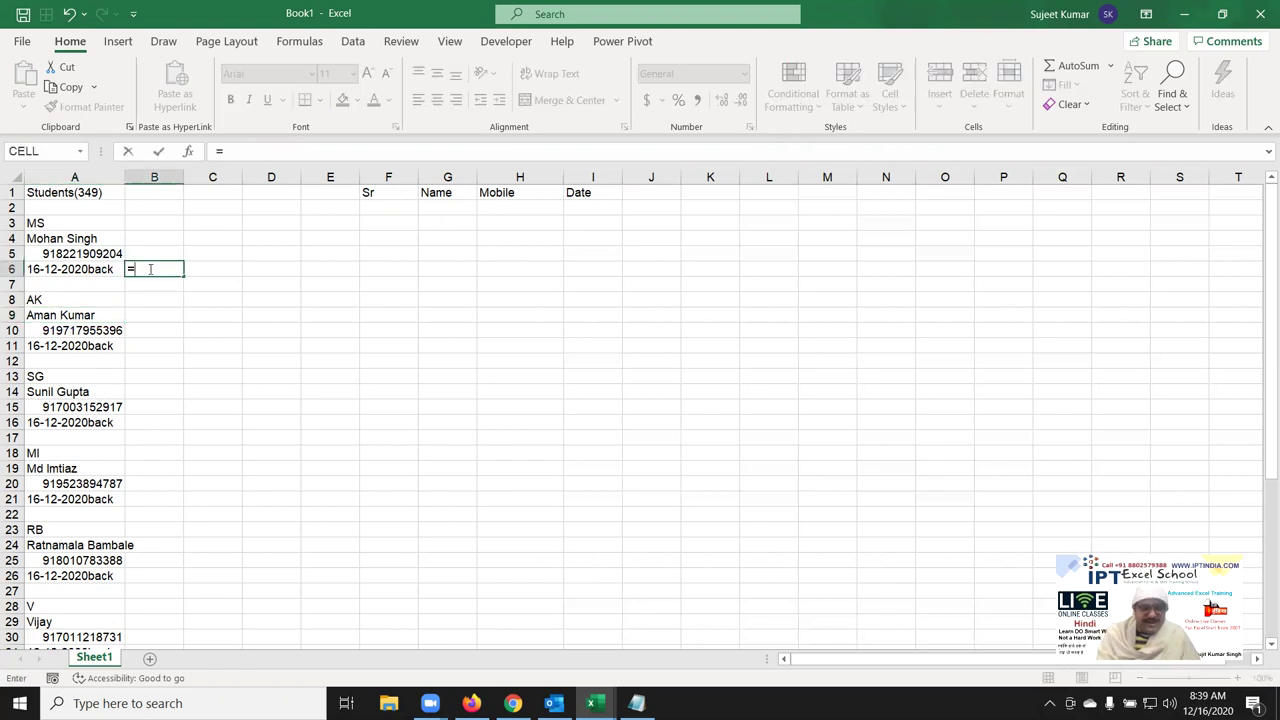
type("len")
key("Tab")
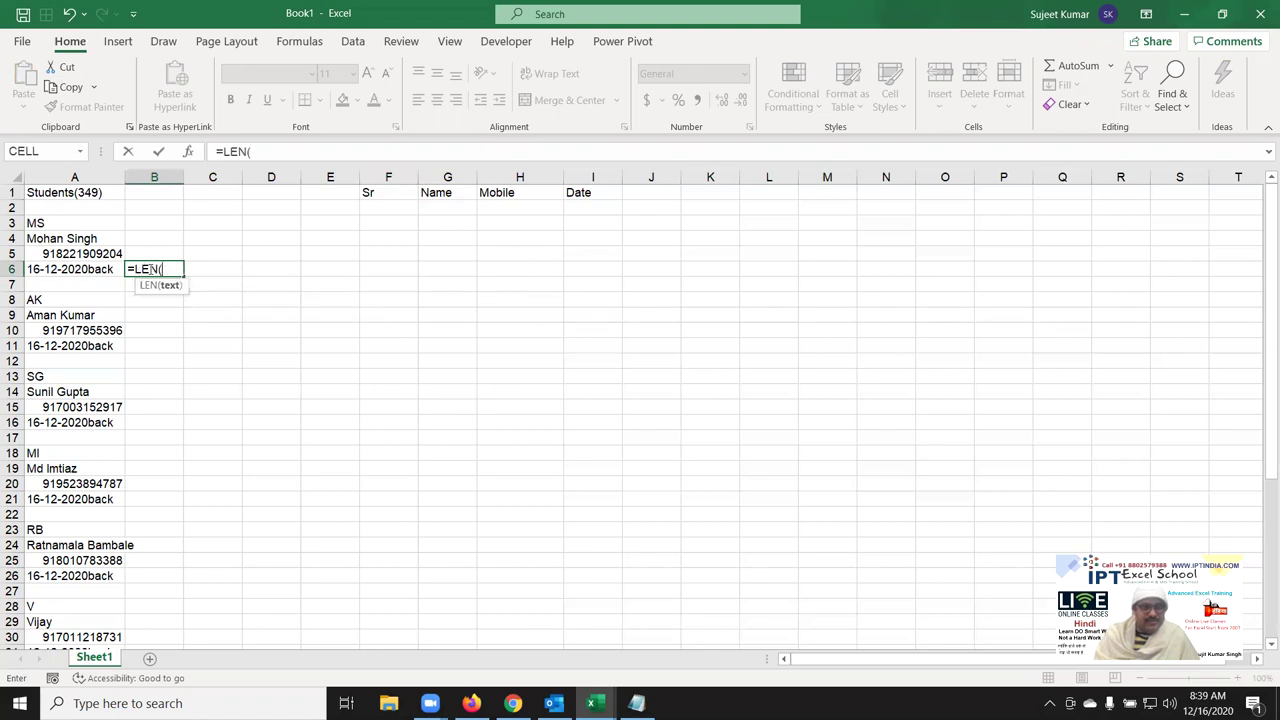
key("Left")
key("Return")
left_click(148, 269)
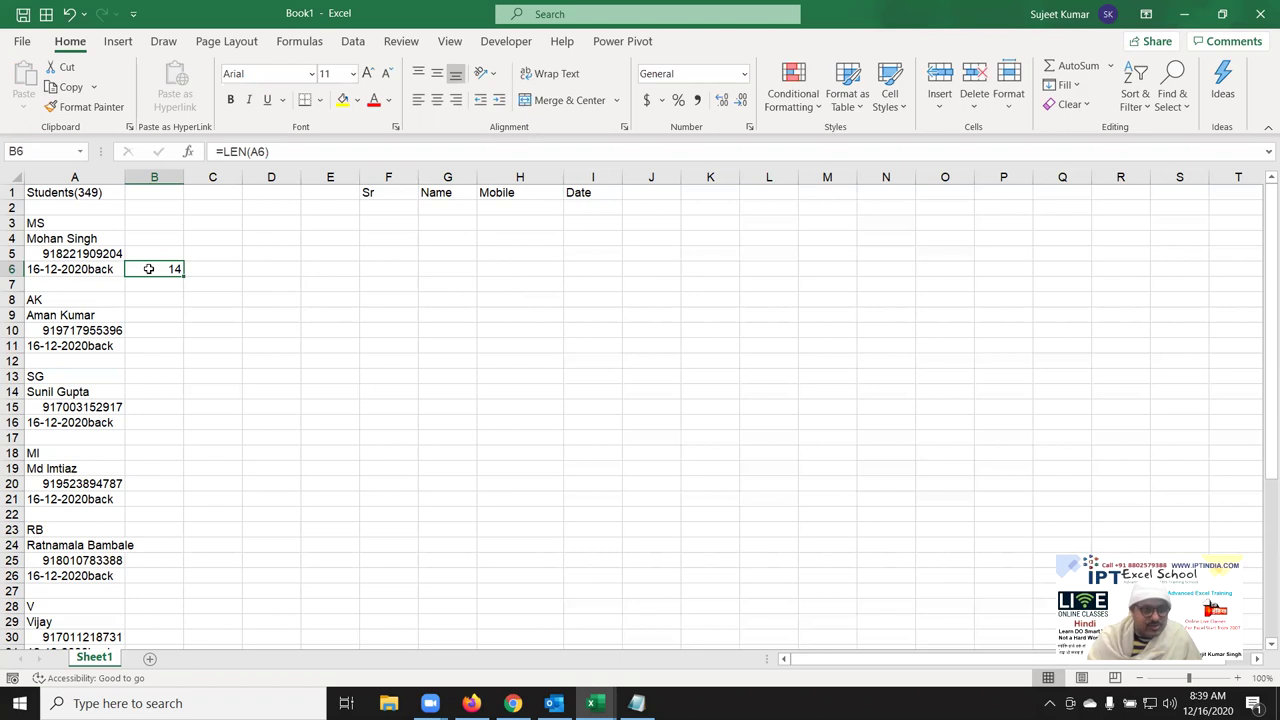
key("Delete")
key("Down")
key("Down")
key("Up")
key("Up")
key("Down")
key("Down")
key("Down")
type("=LE")
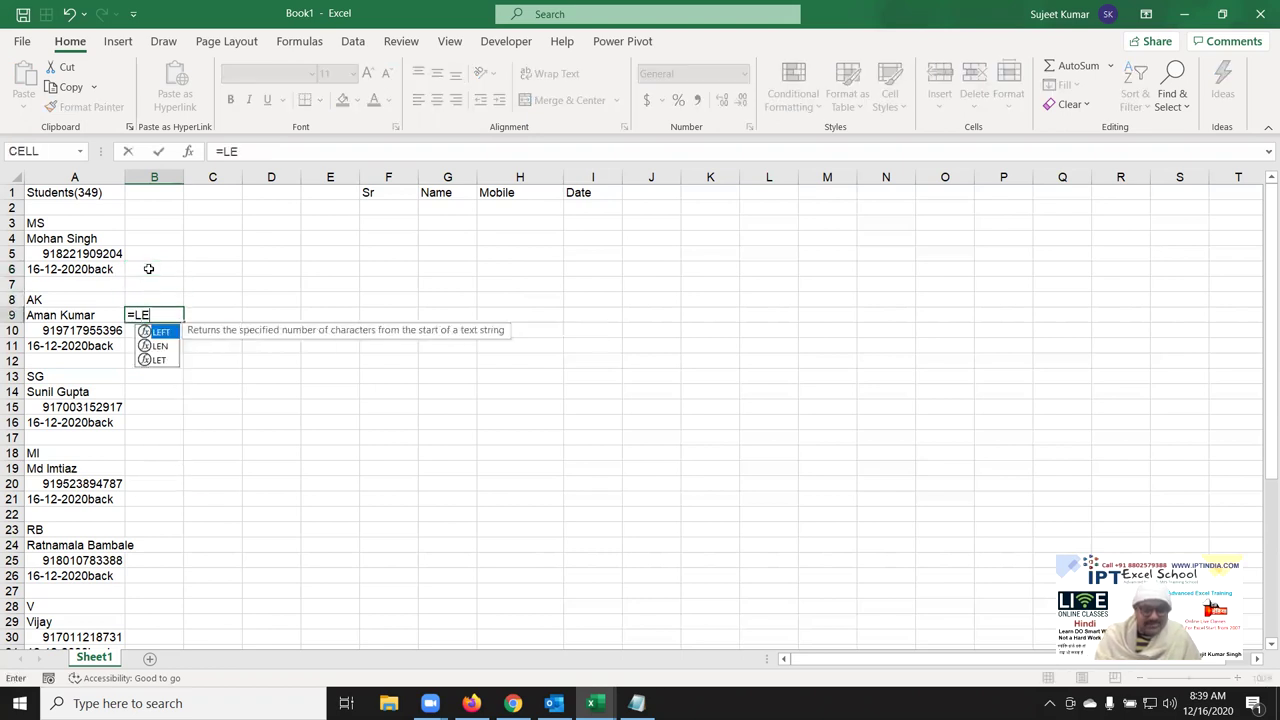
key("Tab")
key("Left")
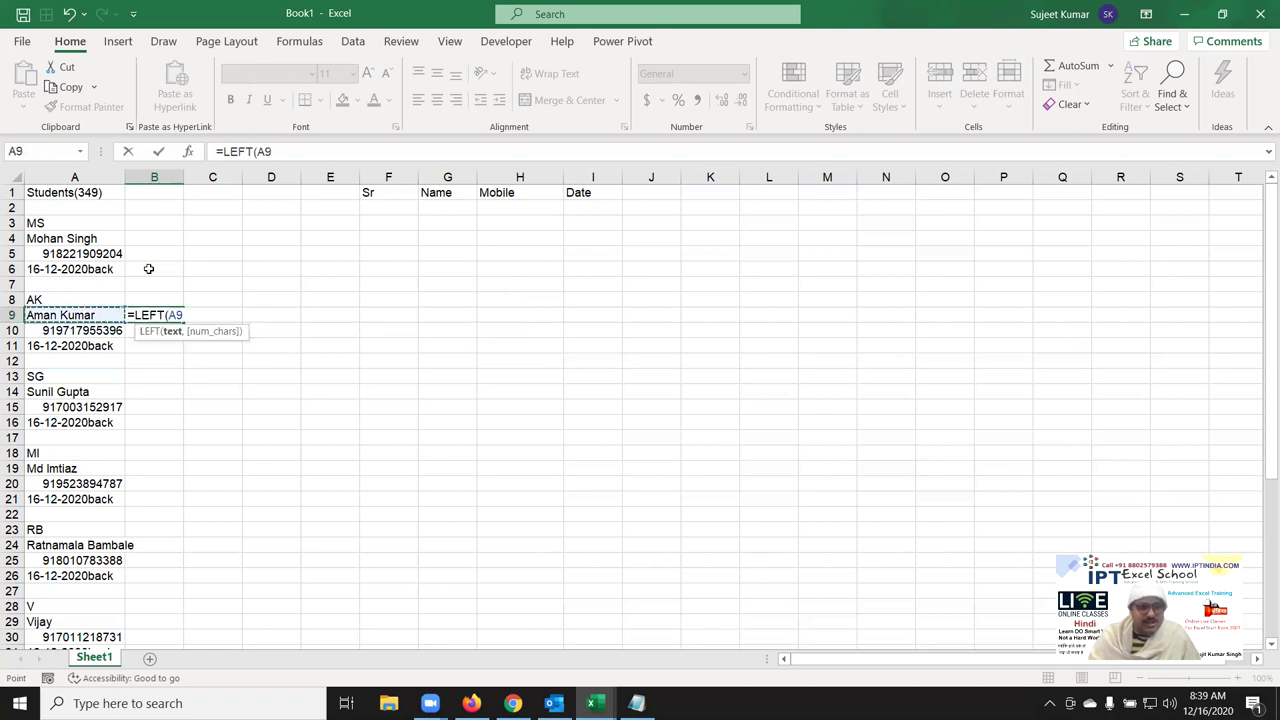
key("Escape")
type("=LEN")
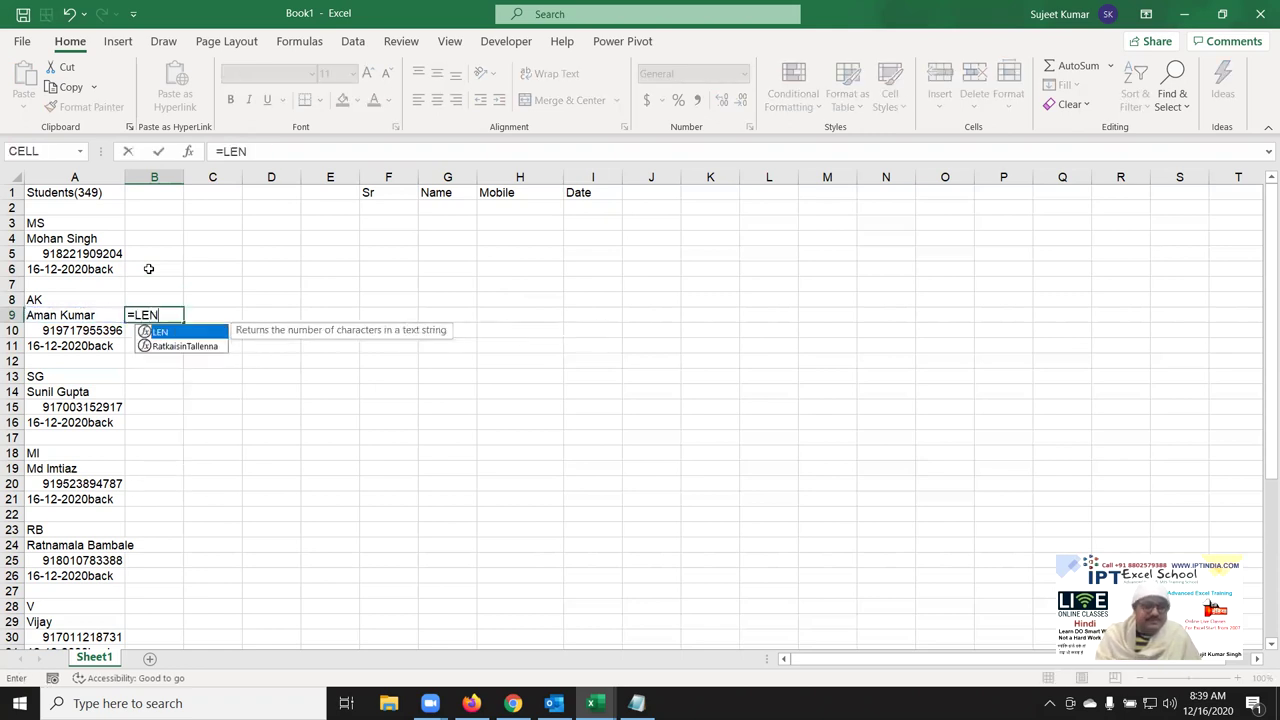
key("Tab")
key("Left")
key("Return")
key("Up")
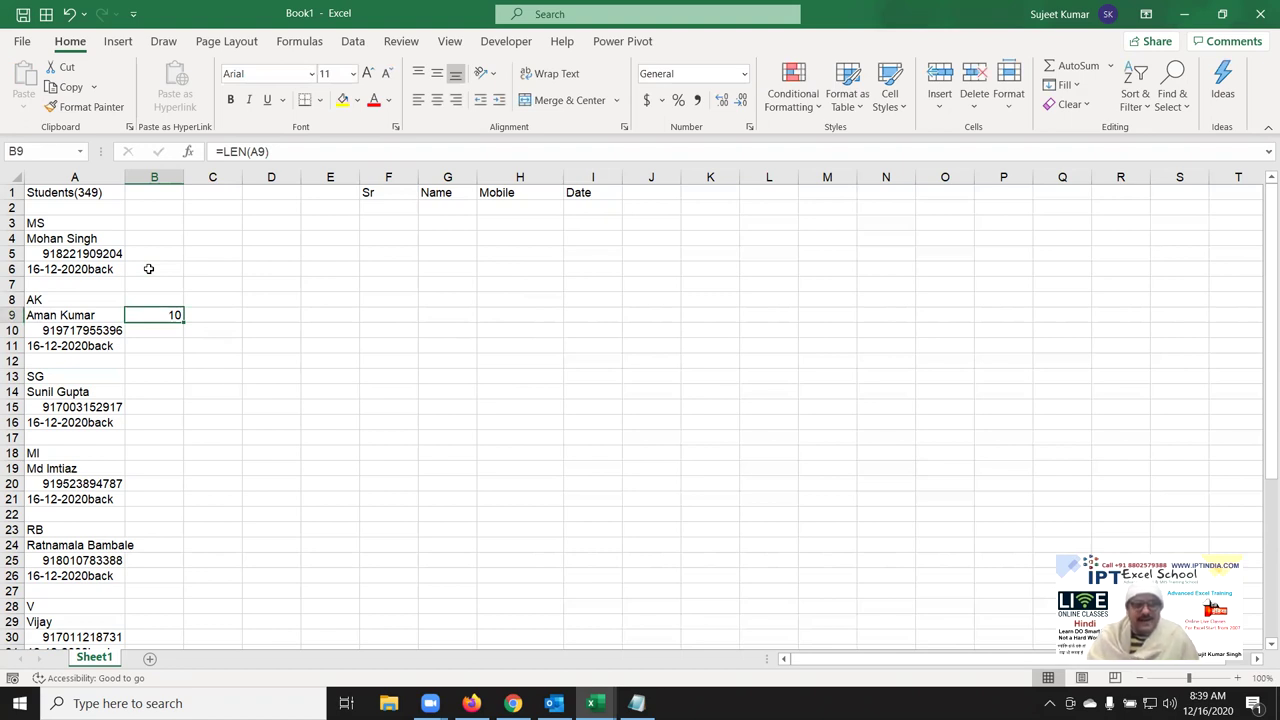
key("Delete")
key("Up")
key("Up")
key("Up")
key("Up")
key("ctrl+Up")
key("Left")
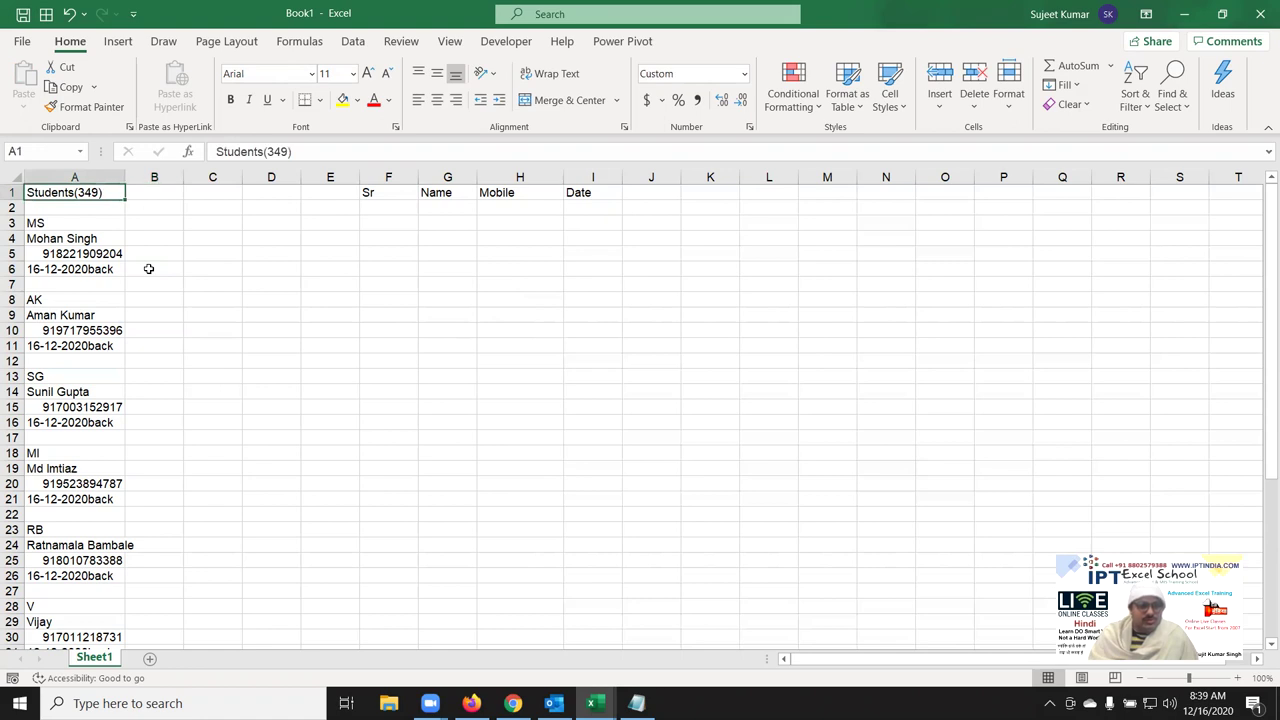
key("Down")
key("Down")
key("Down")
key("Down")
key("Down")
key("Down")
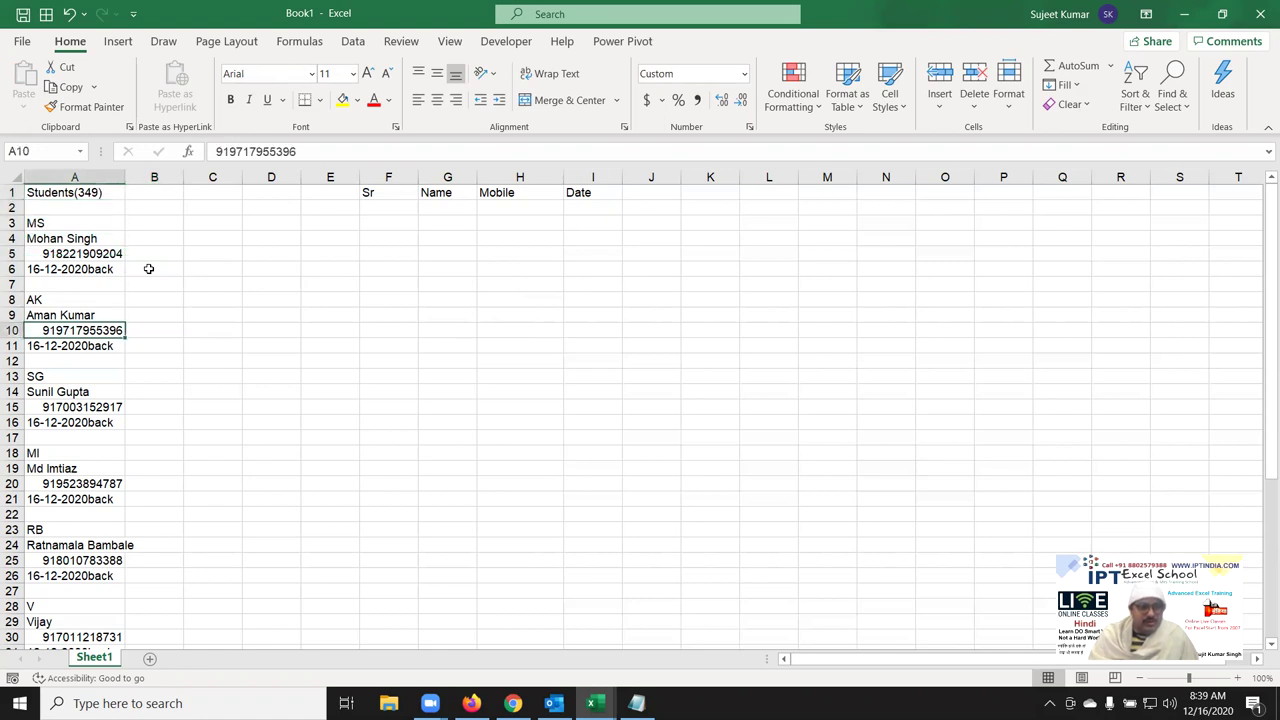
key("Down")
key("Down")
key("Down")
key("Down")
key("Down")
key("Down")
key("Down")
key("Down")
key("Down")
key("Down")
key("Down")
key("Up")
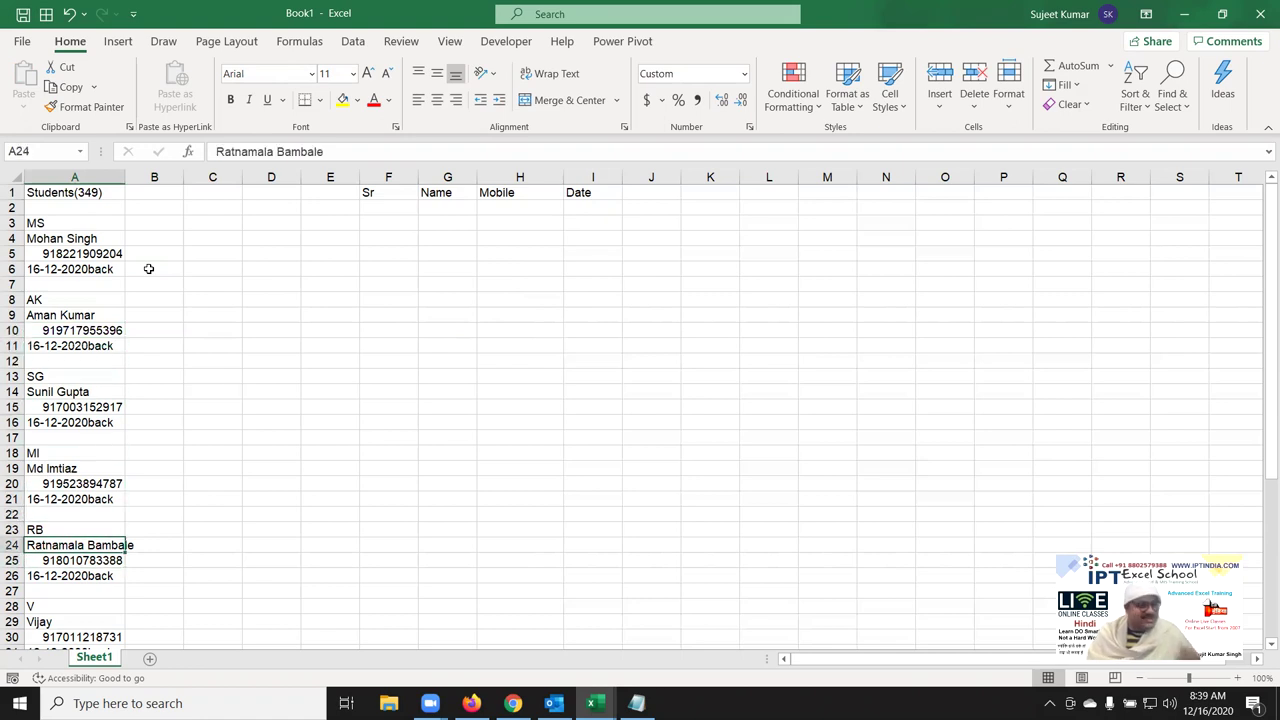
key("Up")
key("Up")
key("Up")
key("Up")
key("Up")
key("Up")
key("Up")
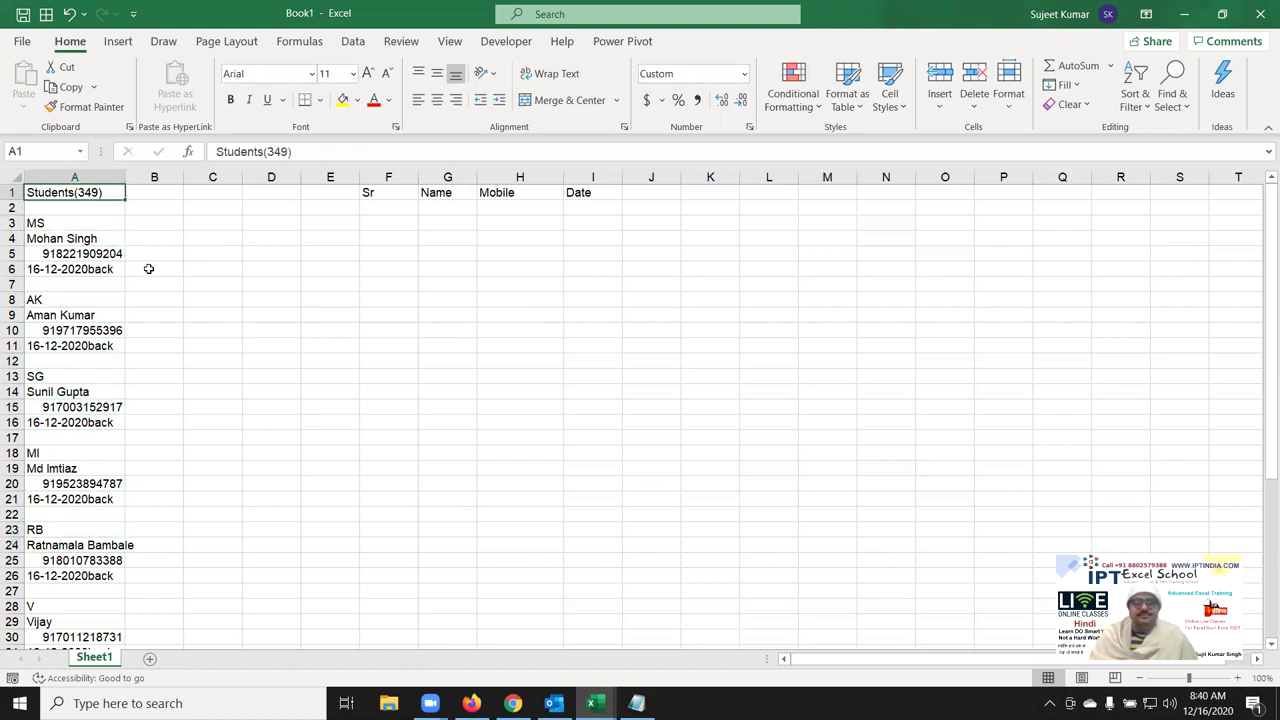
key("ctrl+space")
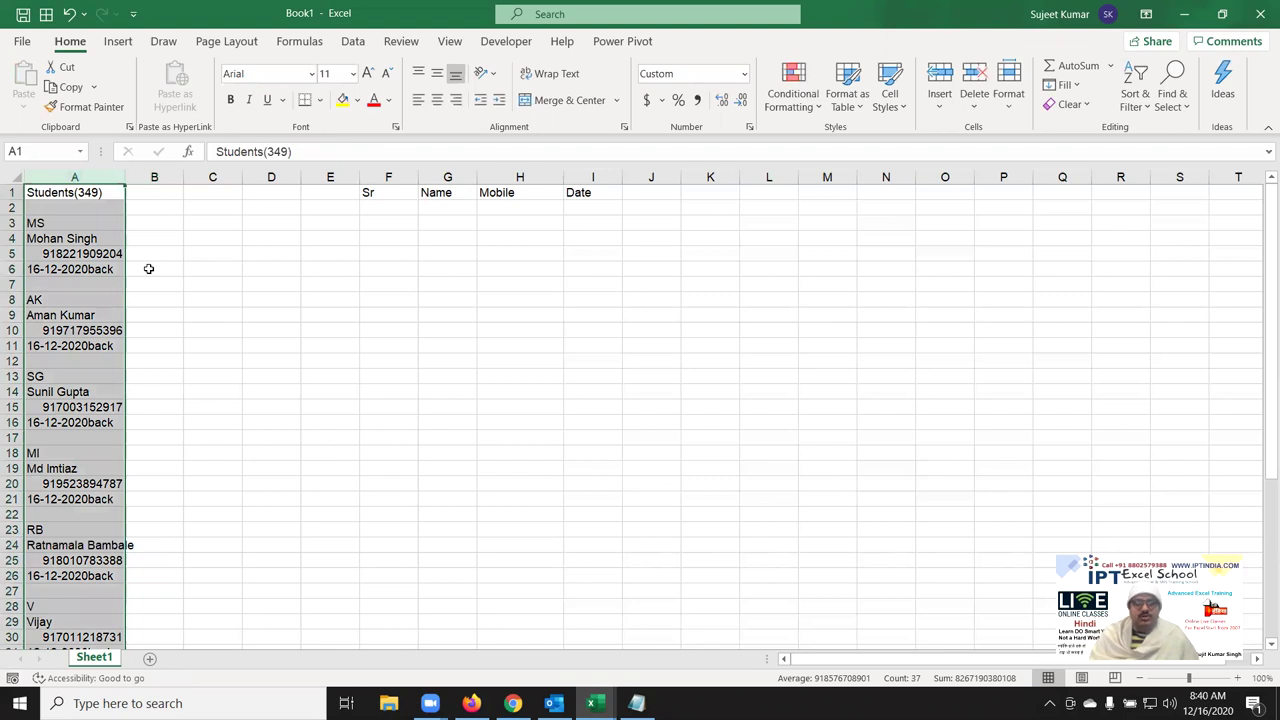
key("Down")
key("Down")
key("Down")
key("Up")
key("Up")
key("Up")
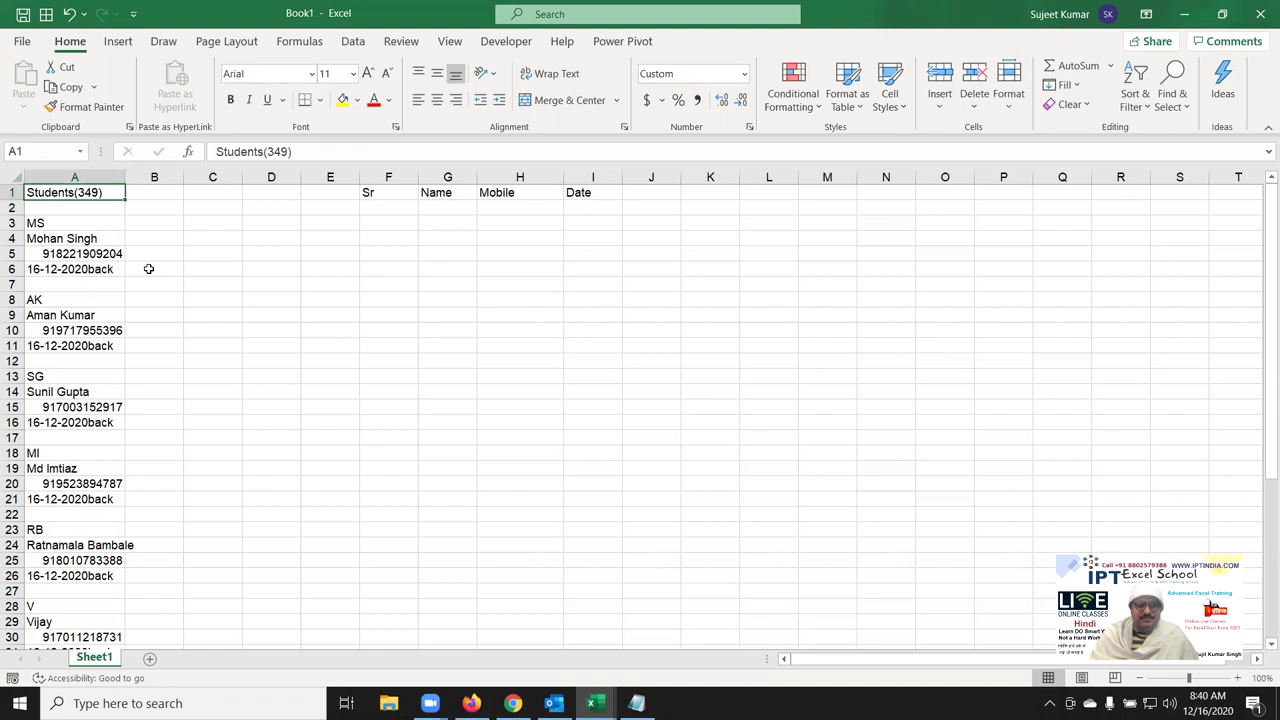
key("Down")
key("Down")
key("Down")
key("Up")
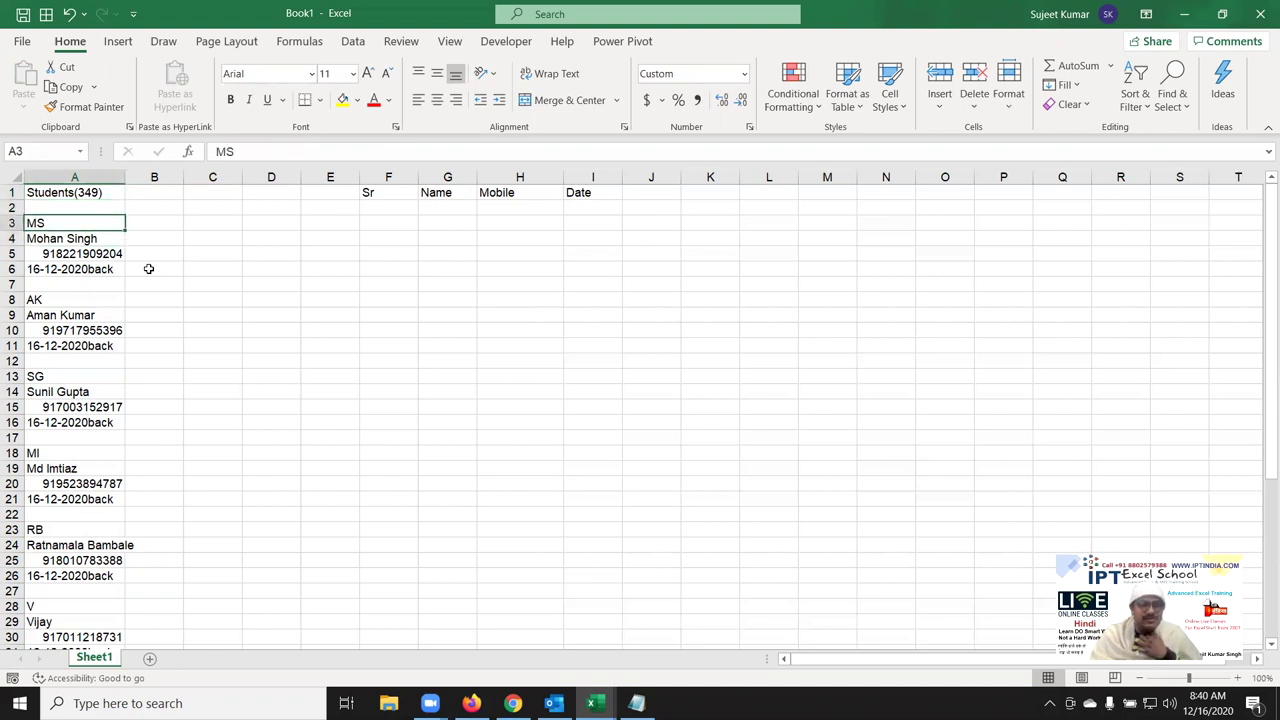
key("Right")
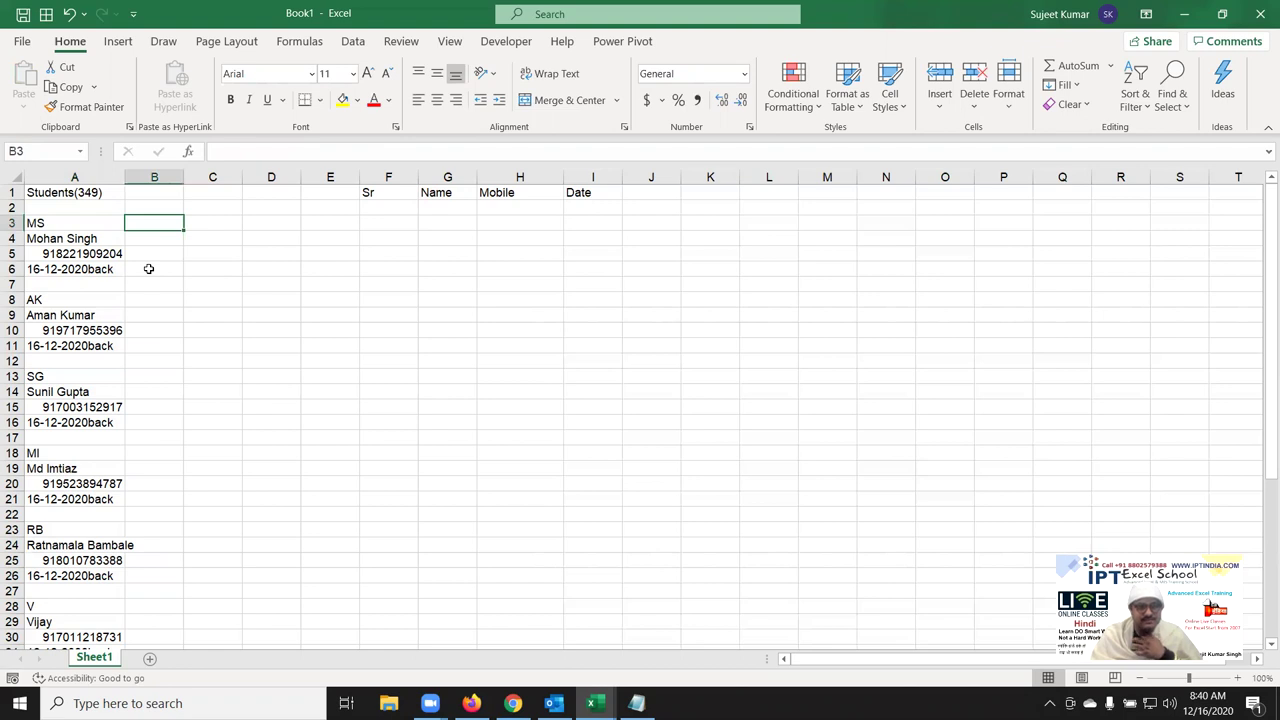
key("Down")
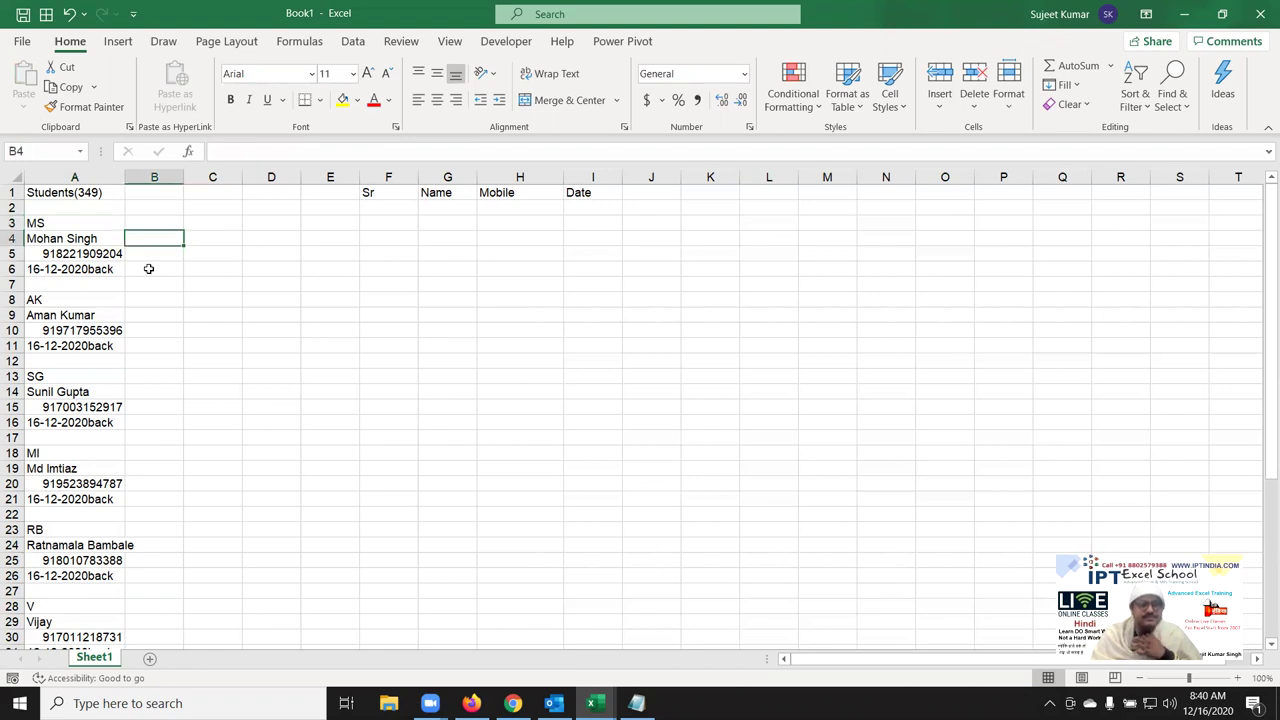
key("Left")
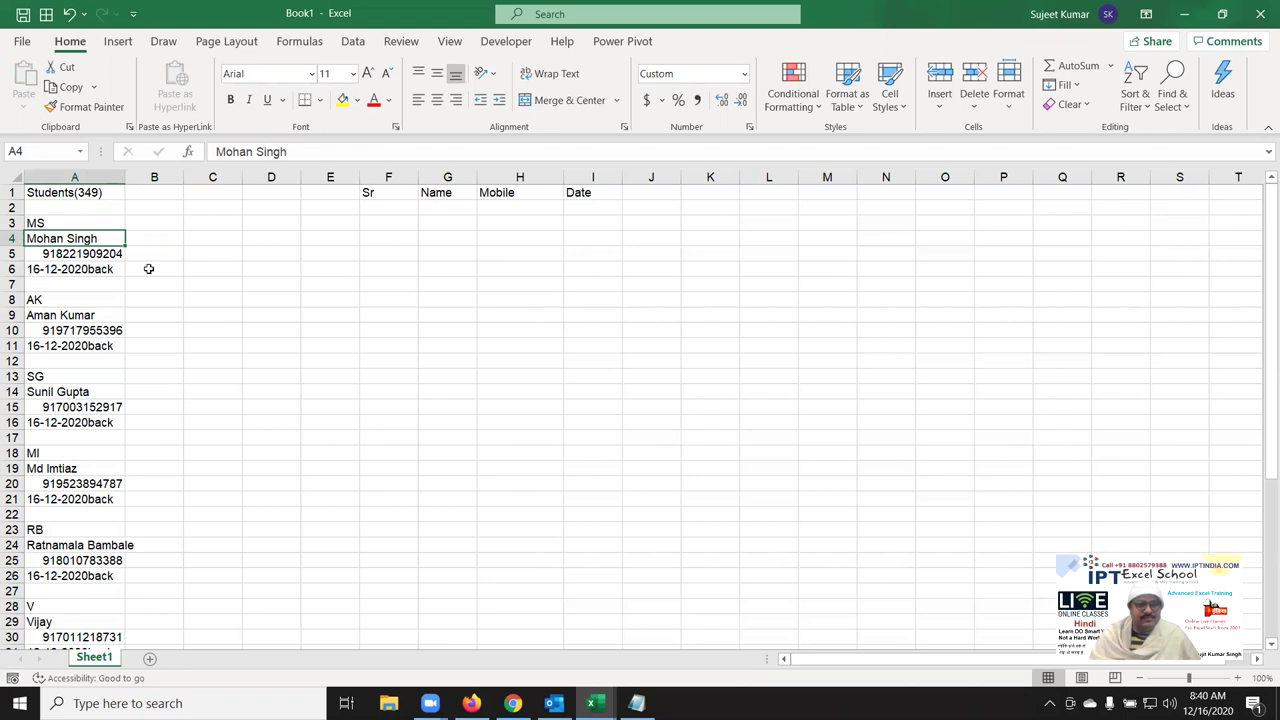
Insert a new column A and fill =LEN(B3) from A3 down to A46.
key("ctrl+space")
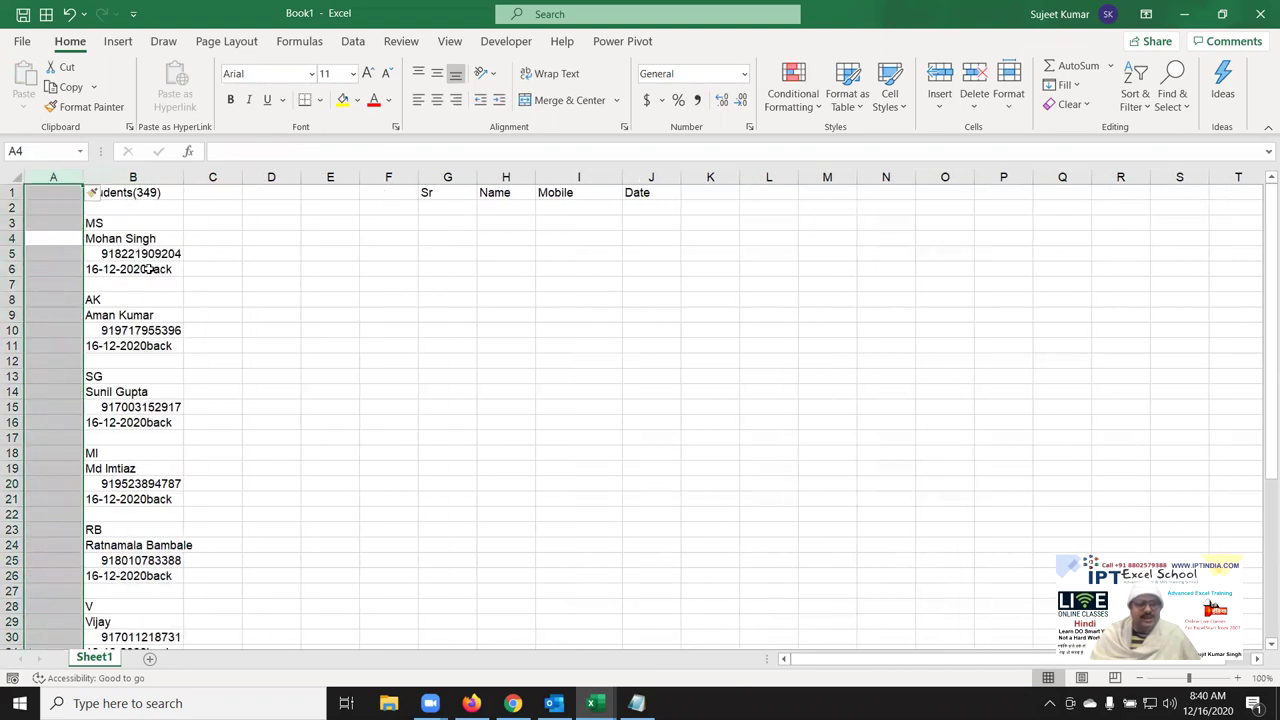
key("ctrl+Home")
key("Down")
key("Down")
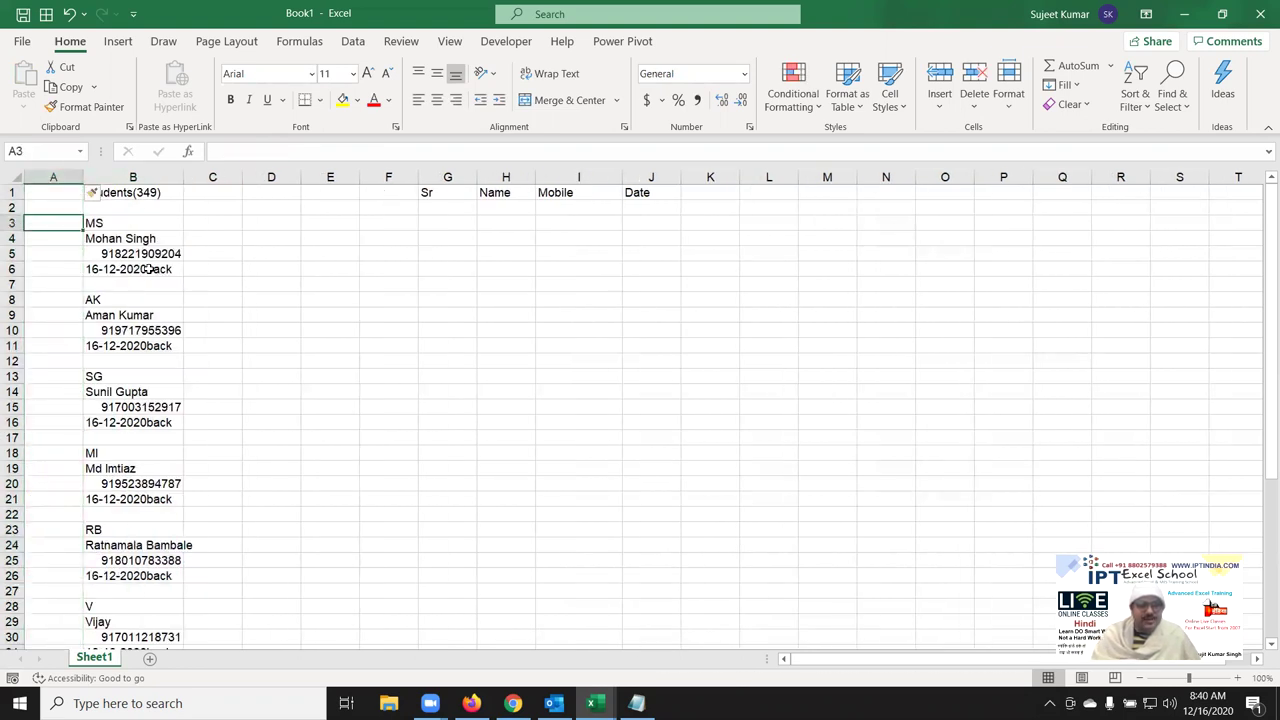
type("=LEN")
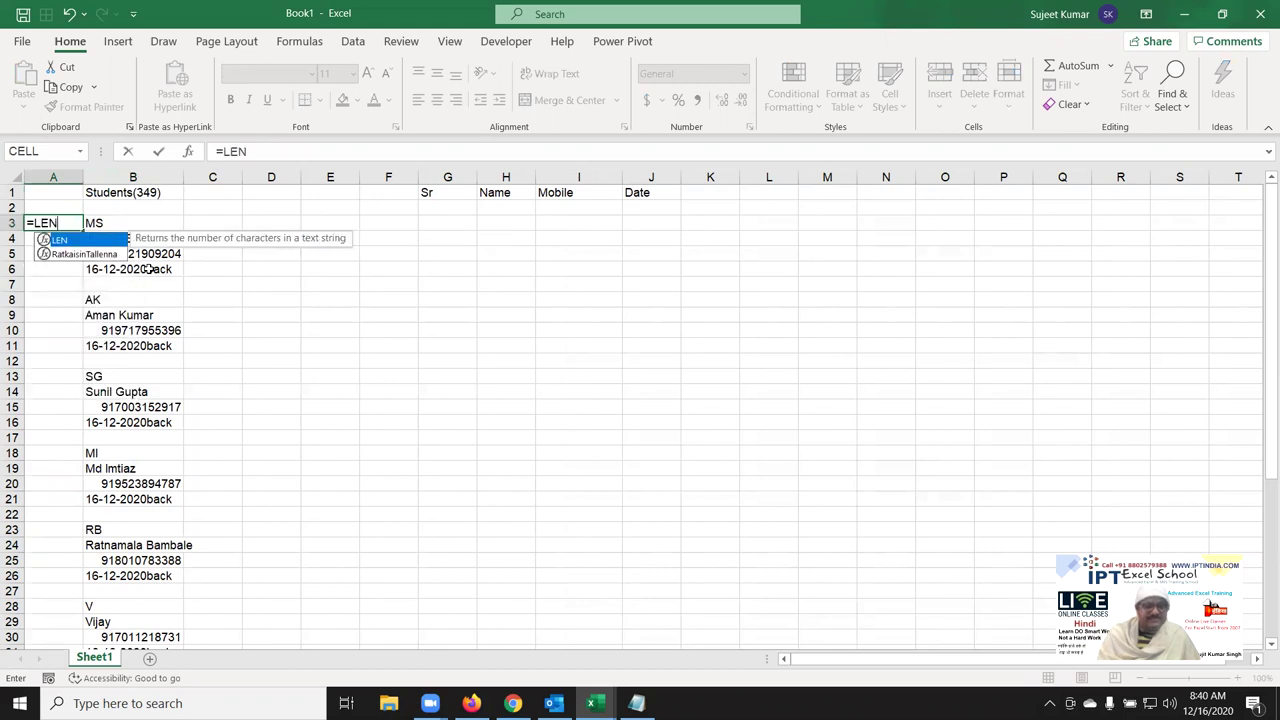
type("(")
key("Right")
type(")")
key("Return")
key("Up")
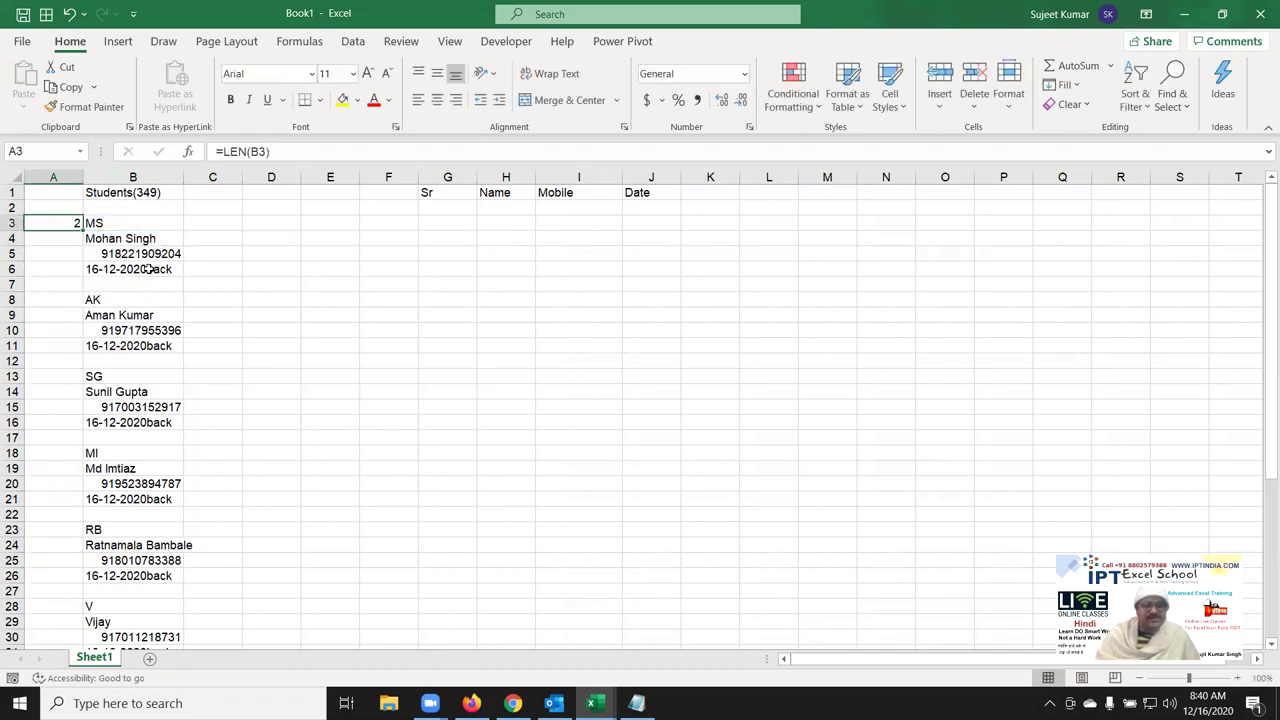
left_click_drag(82, 231, 82, 232)
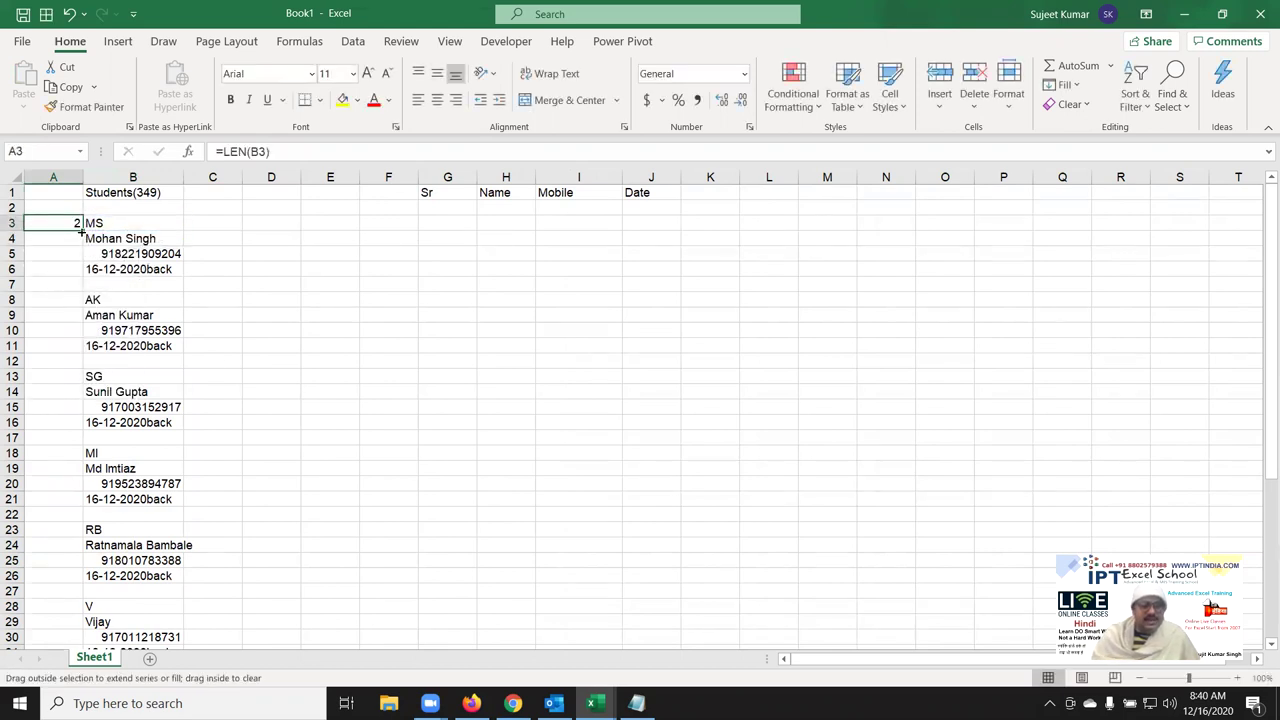
left_click_drag(67, 638, 67, 575)
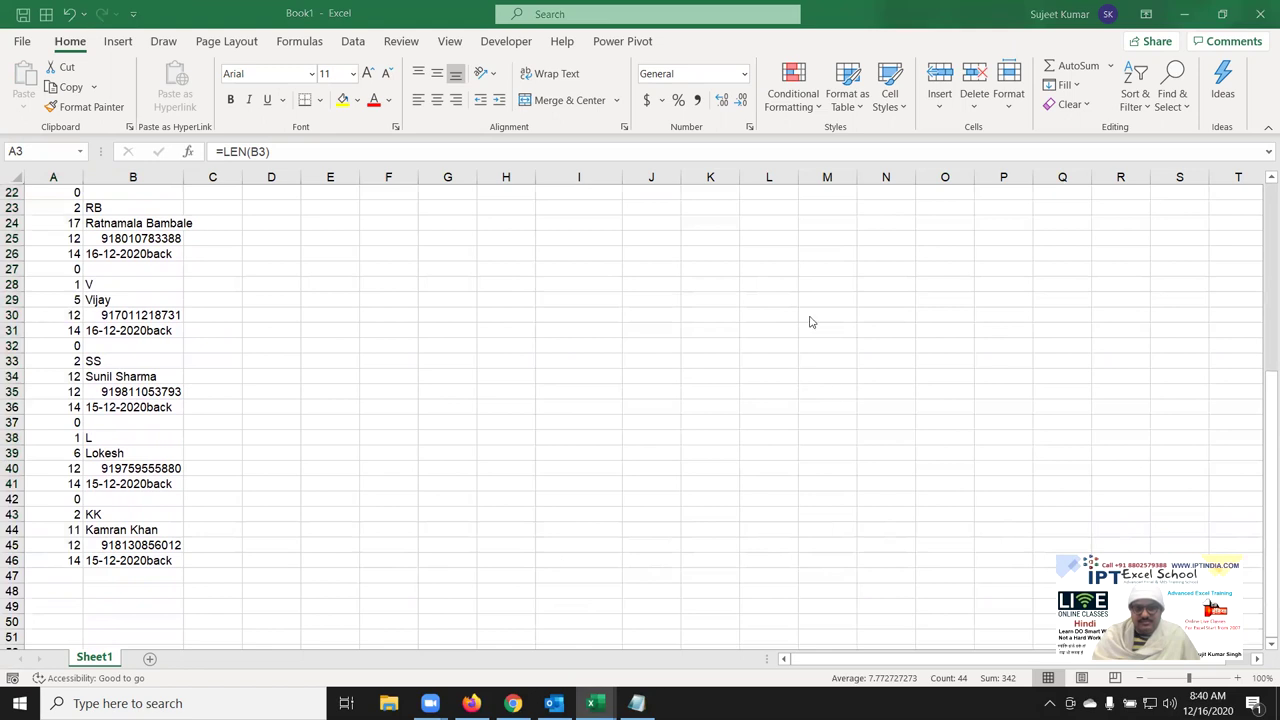
left_click(57, 390)
left_click_drag(57, 376, 137, 392)
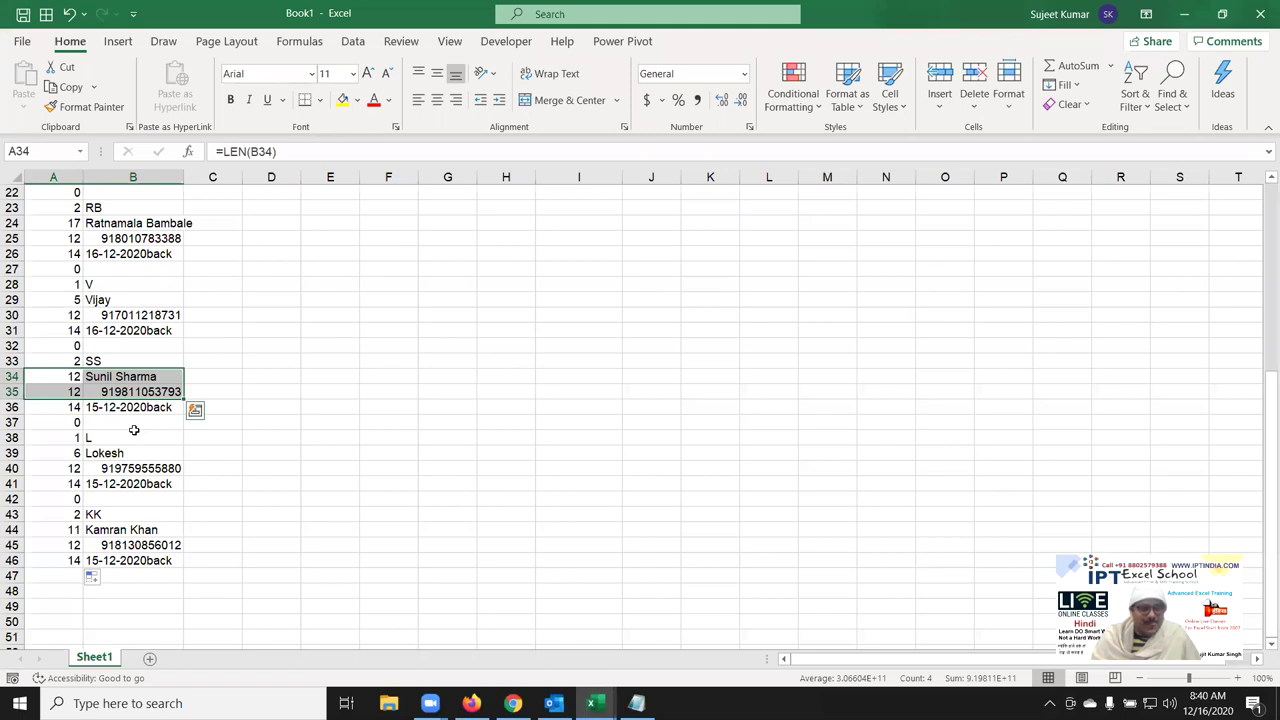
scroll(131, 430, "up", 1)
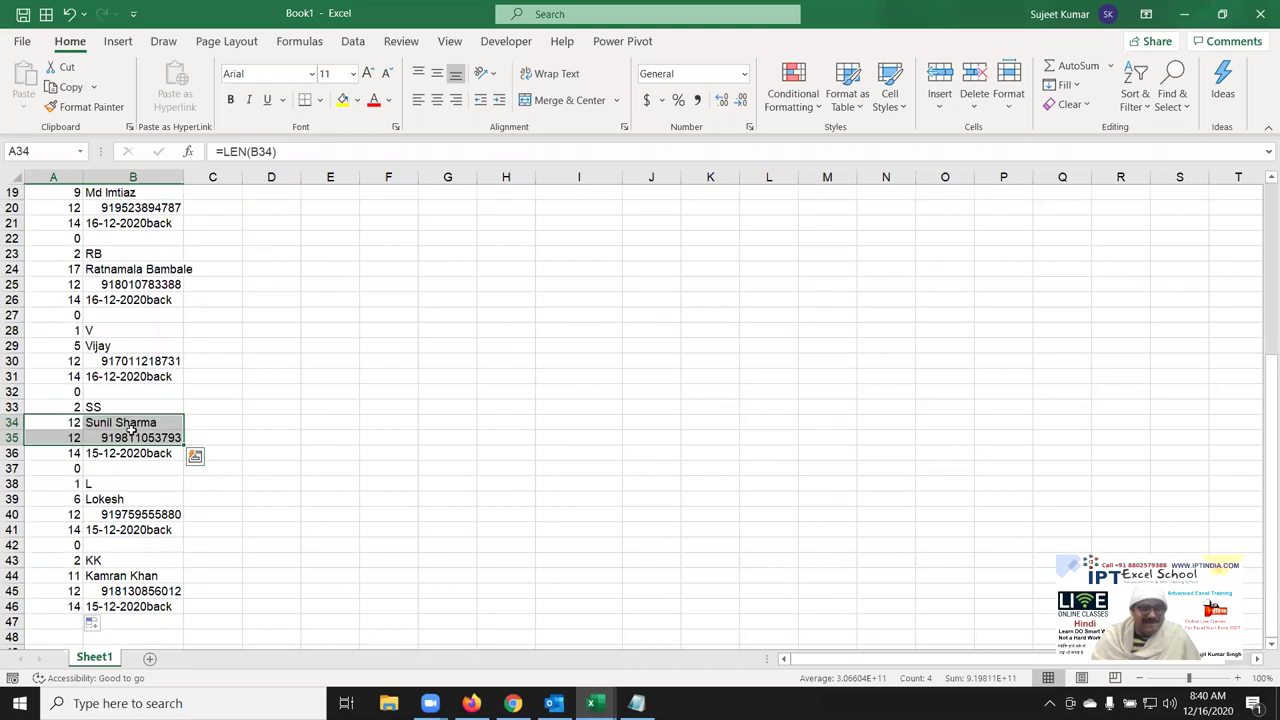
scroll(131, 430, "up", 2)
scroll(131, 430, "up", 2)
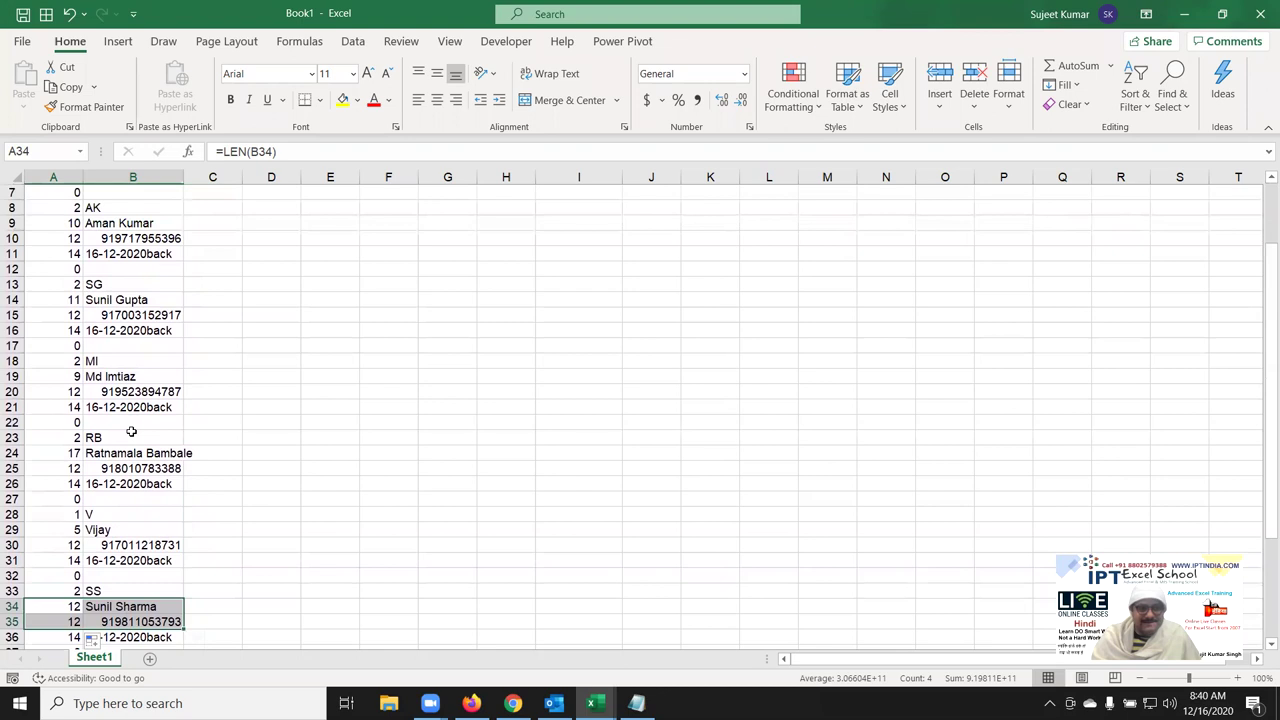
scroll(131, 430, "up", 2)
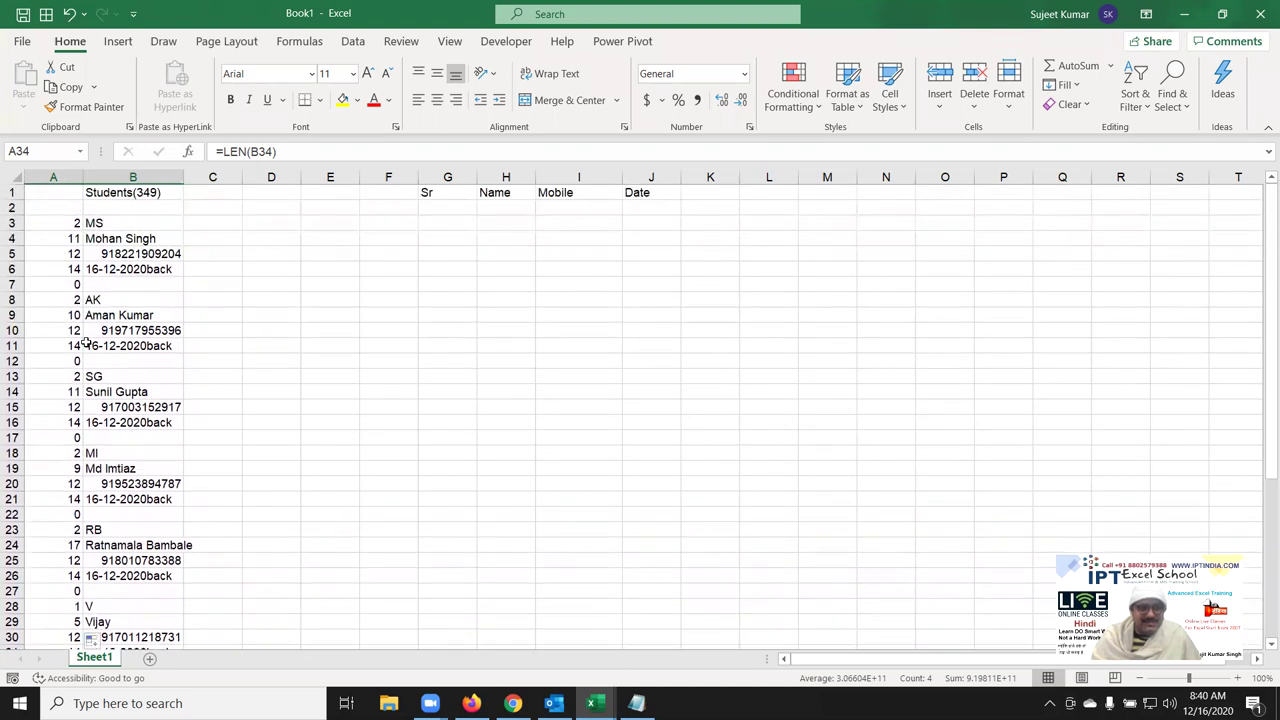
left_click(432, 276)
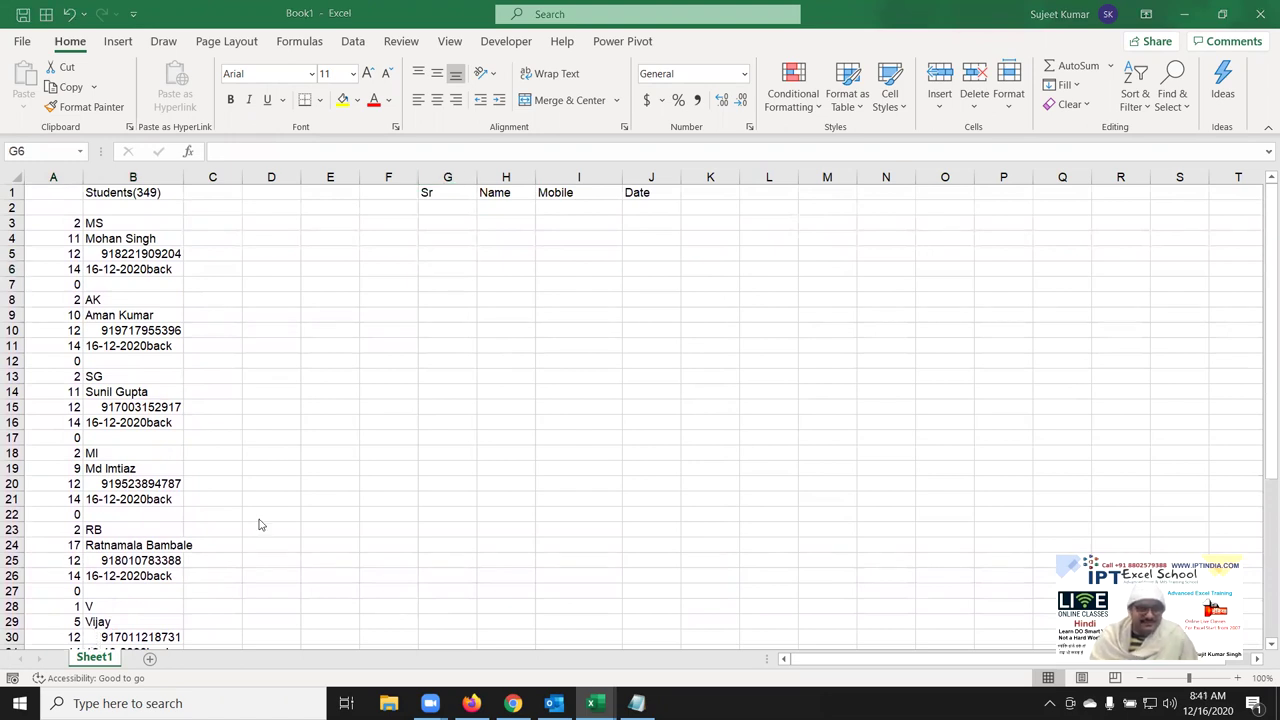
scroll(197, 523, "down", 1)
scroll(190, 521, "down", 2)
scroll(186, 520, "down", 2)
scroll(183, 519, "down", 1)
scroll(183, 519, "down", 3)
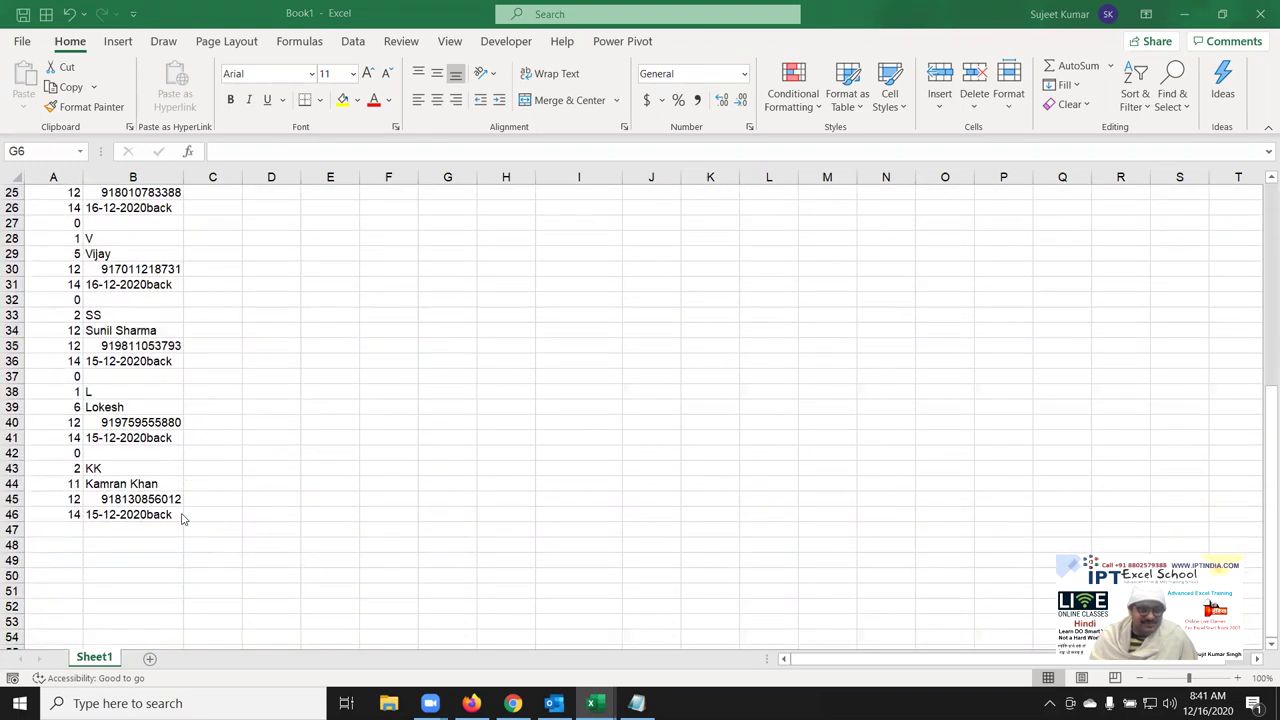
scroll(183, 518, "up", 3)
scroll(183, 519, "up", 1)
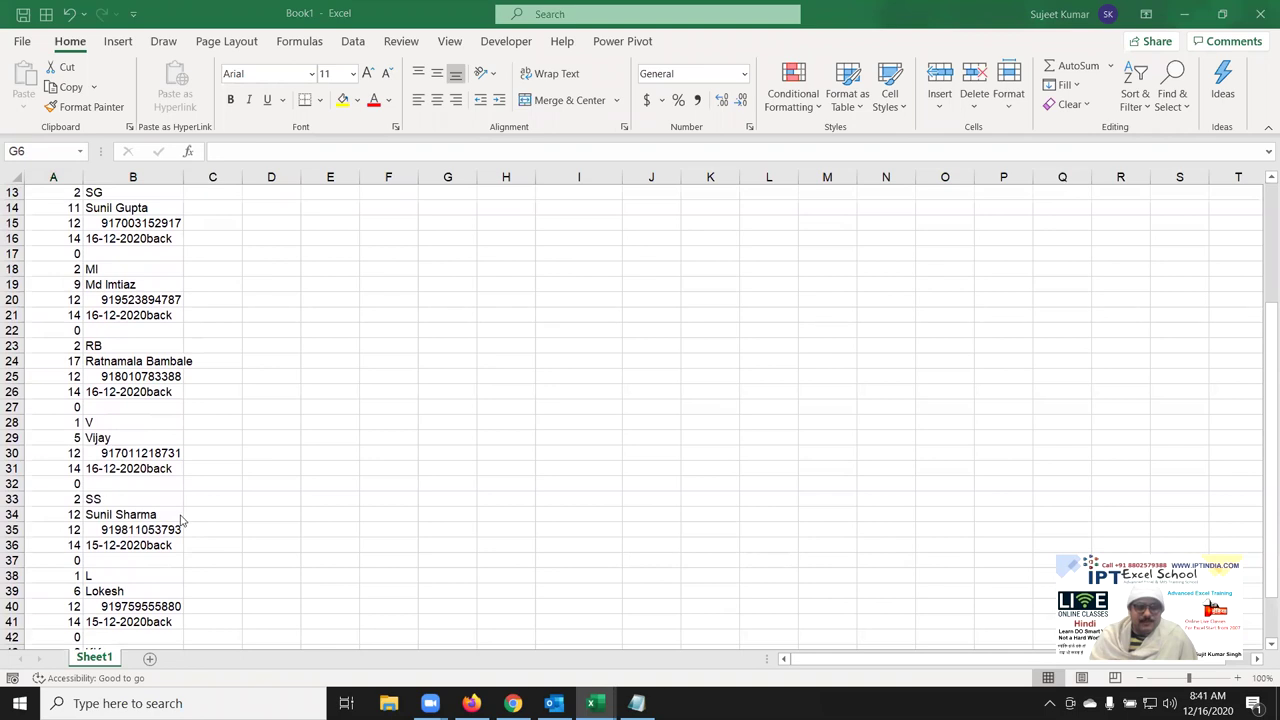
scroll(183, 519, "up", 4)
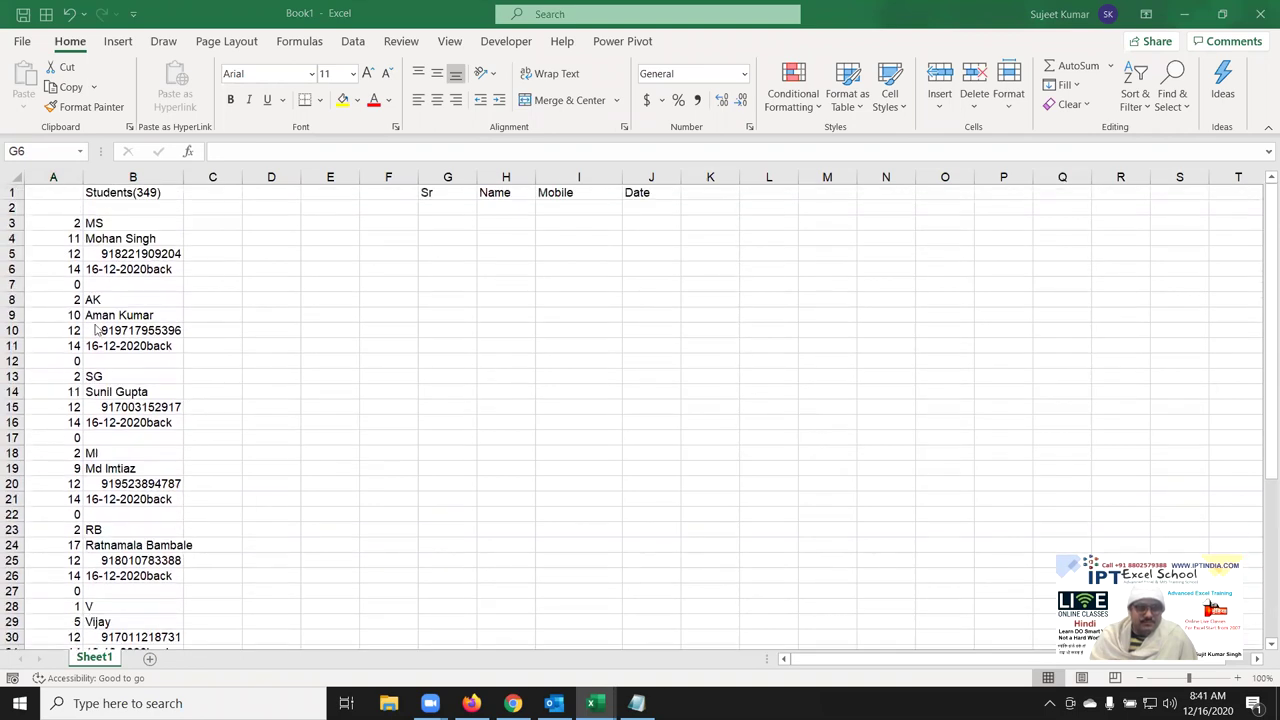
left_click(66, 252)
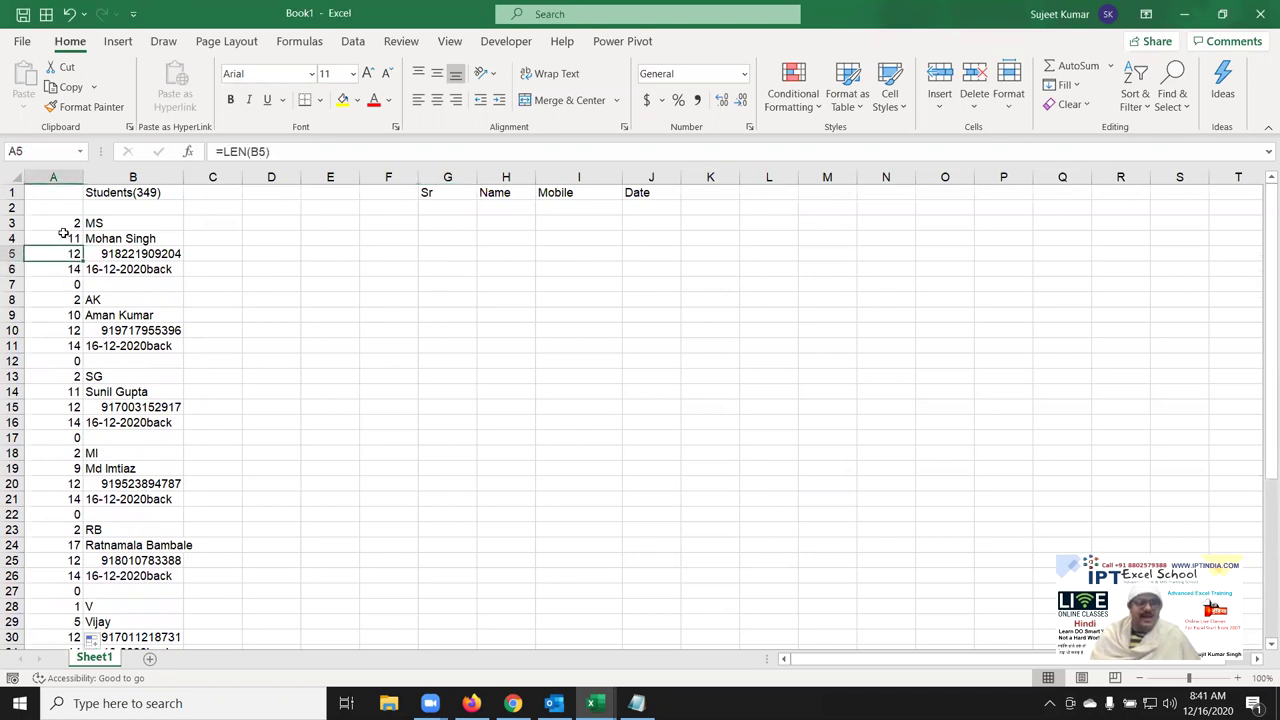
left_click(57, 180)
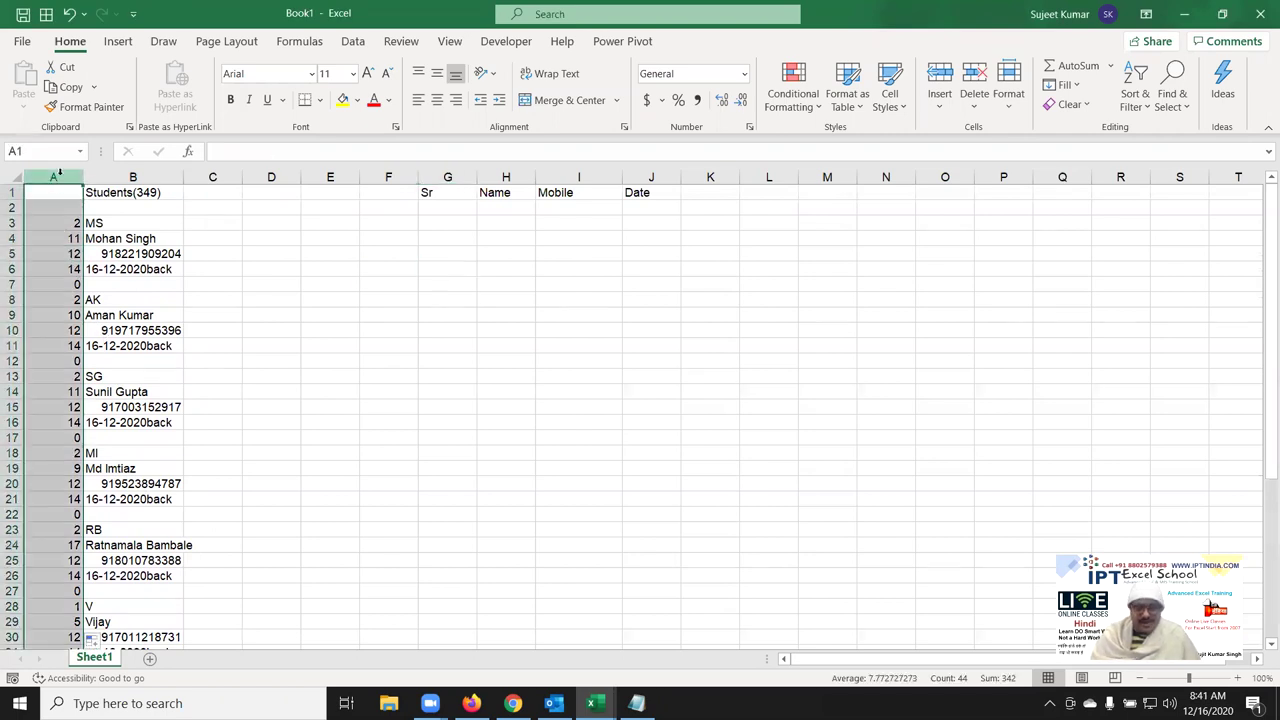
Replace the length counts with =LEFT(B3,2) in cell A3.
left_click(55, 192)
key("Down")
key("Down")
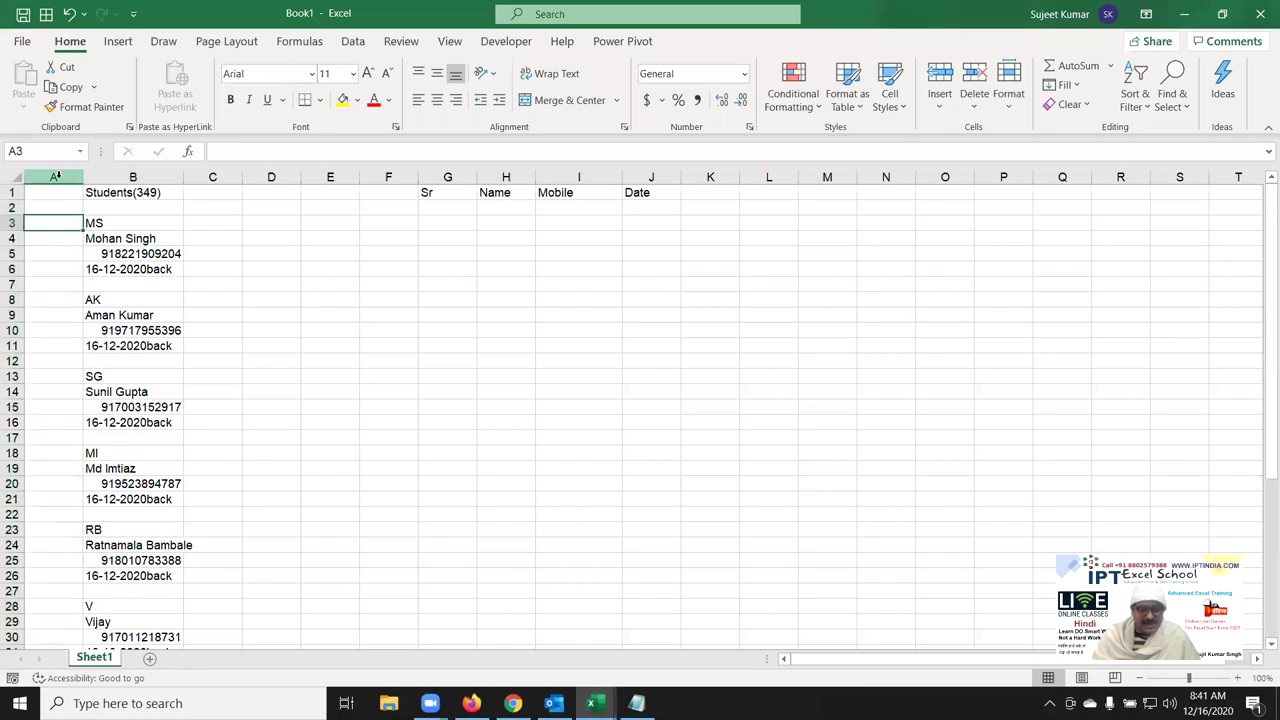
type("=")
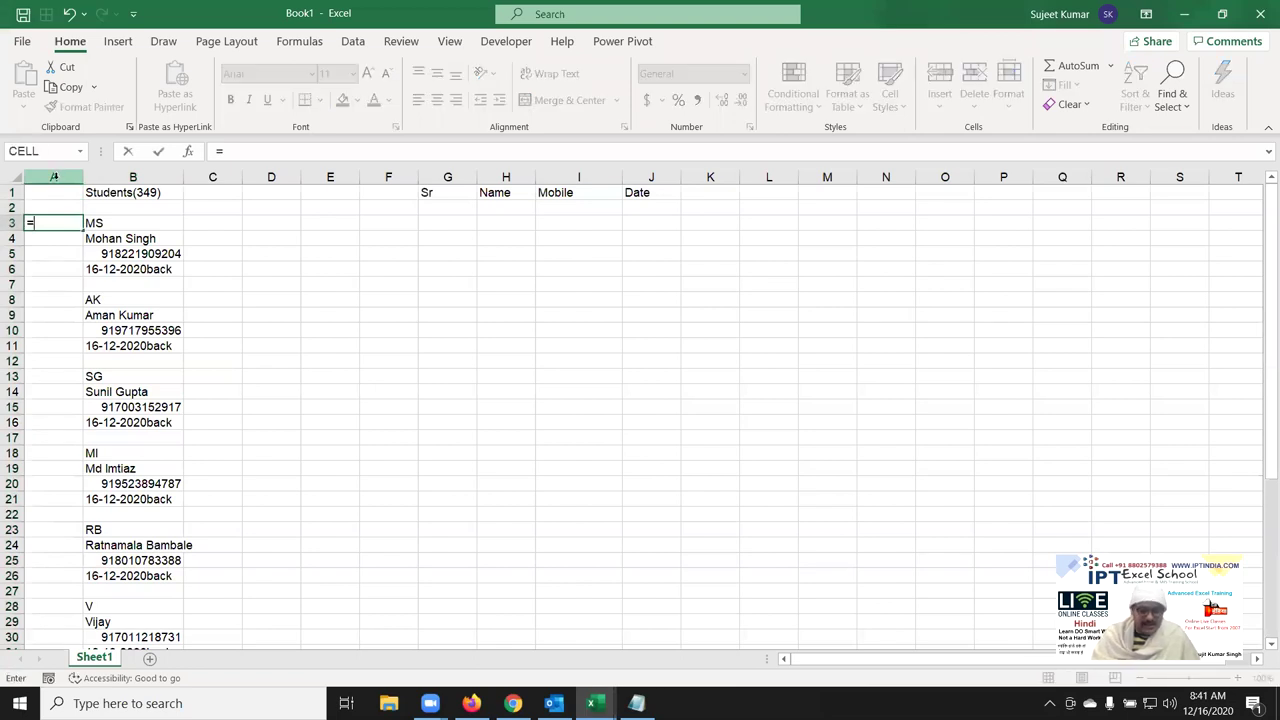
type("LE")
key("Tab")
key("Right")
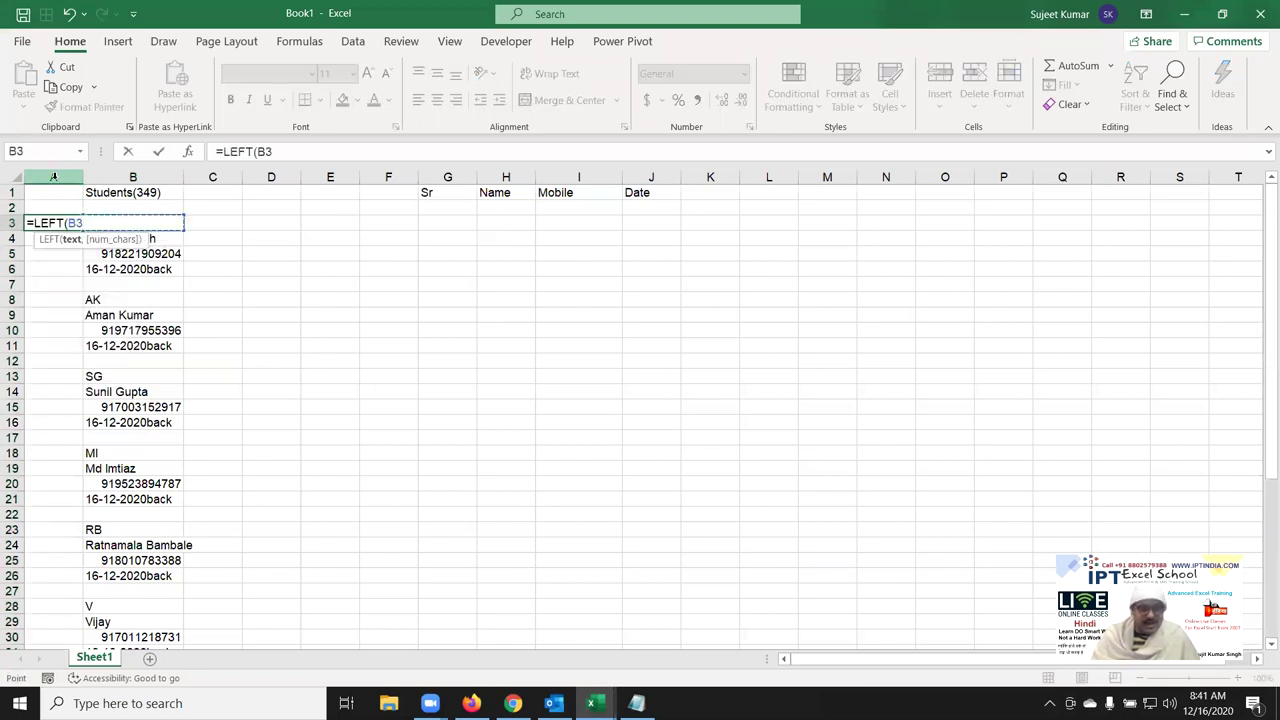
type(",2")
key("Return")
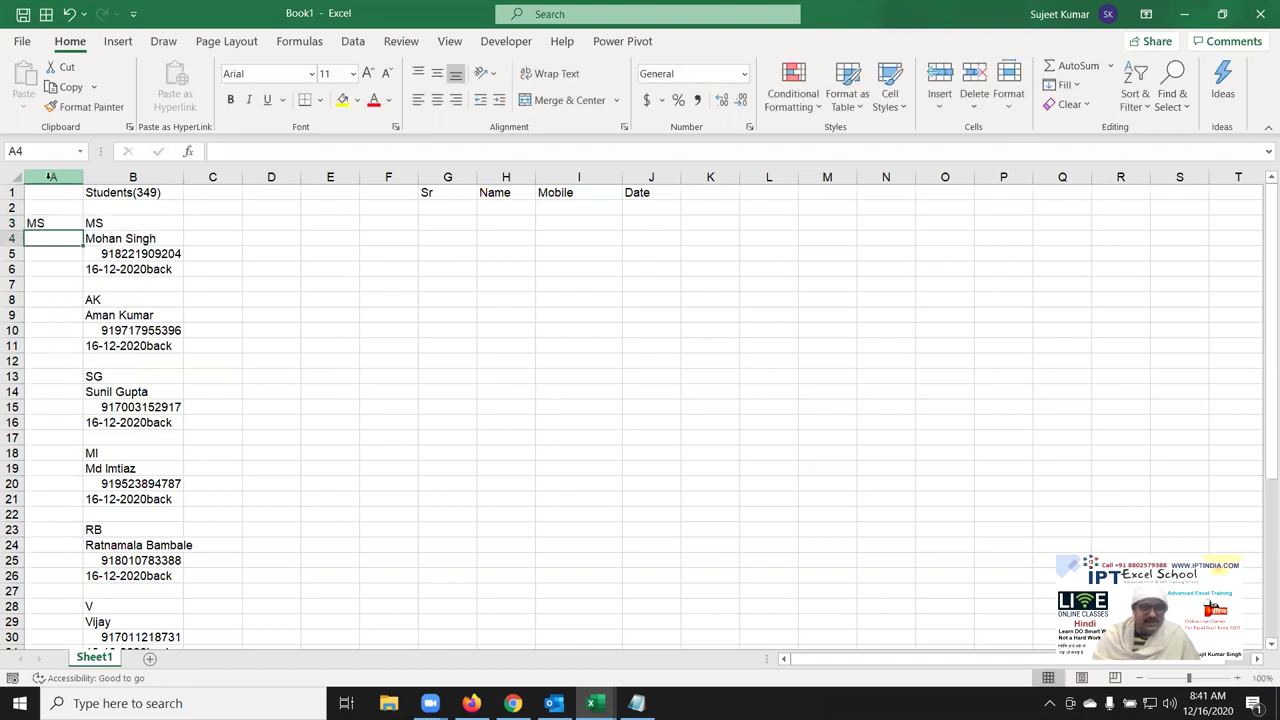
Fill the LEFT formula down to A46 and select column A.
scroll(126, 288, "down", 5)
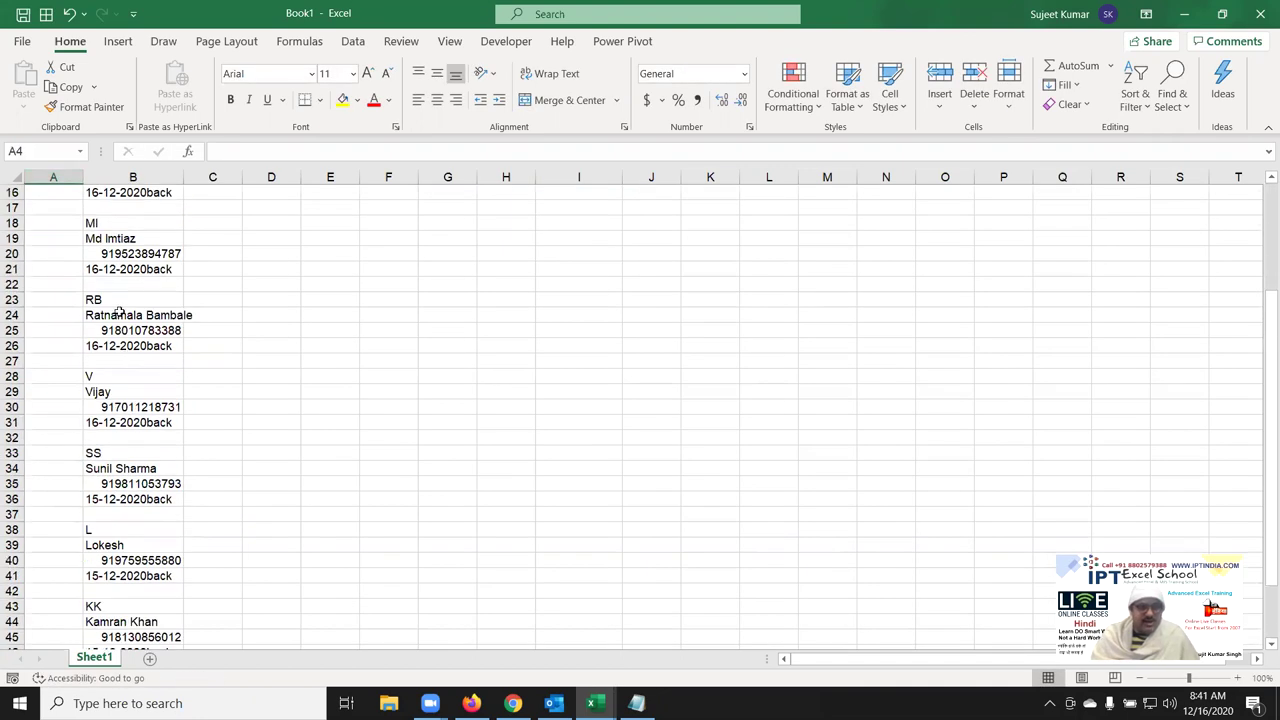
scroll(125, 370, "up", 4)
scroll(118, 352, "up", 1)
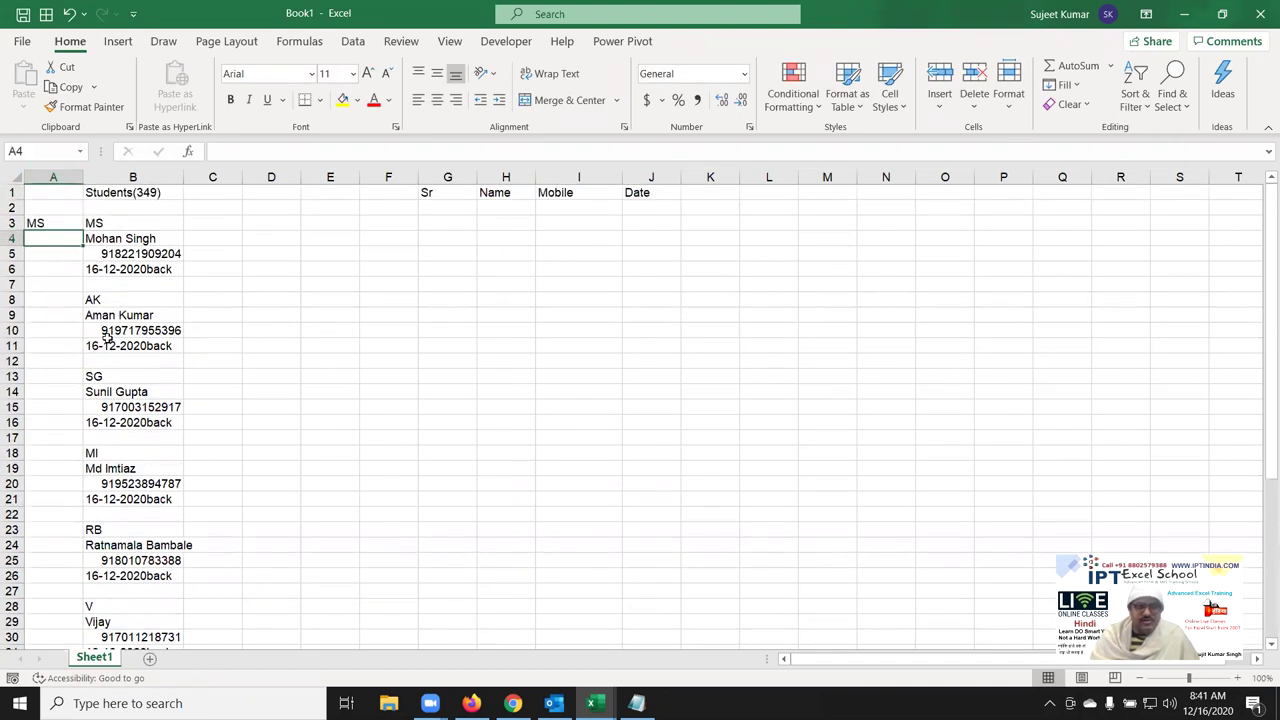
left_click(60, 223)
mouse_move(80, 231)
left_mouse_down()
mouse_move(80, 640)
mouse_move(71, 580)
left_mouse_up()
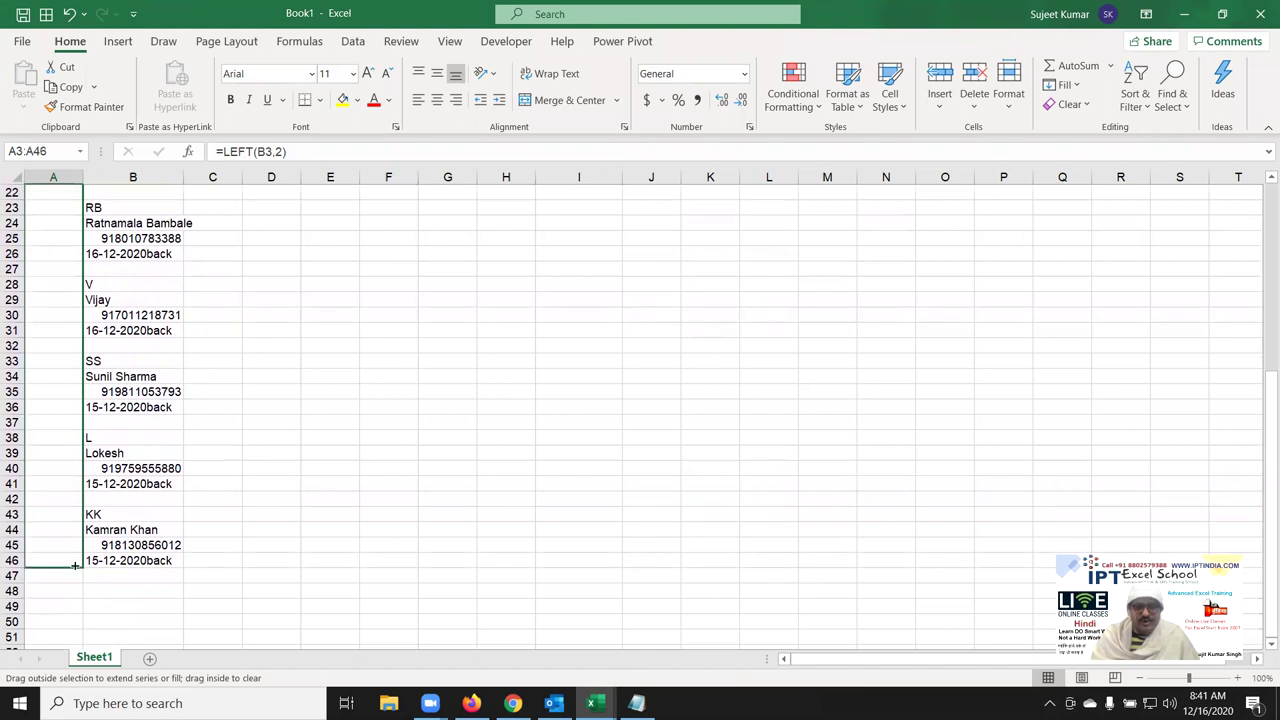
left_click_drag(71, 580, 72, 566)
scroll(230, 480, "up", 7)
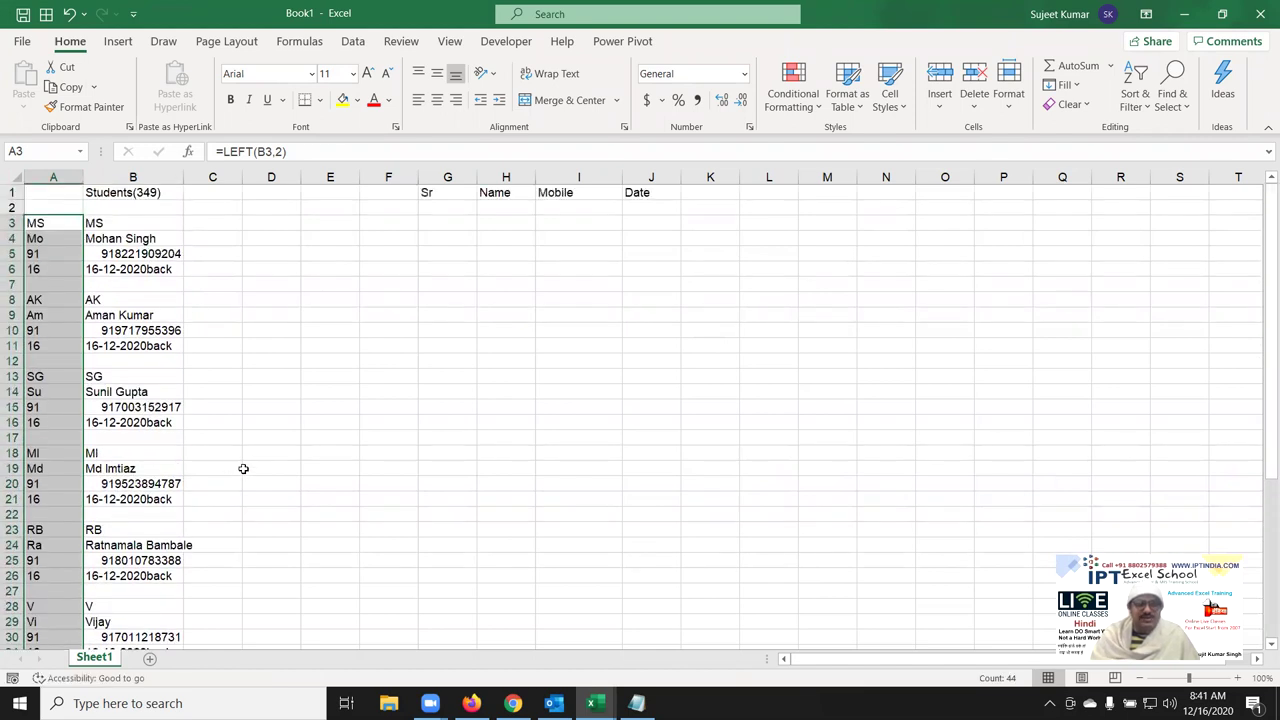
left_click(43, 186)
left_click(43, 177)
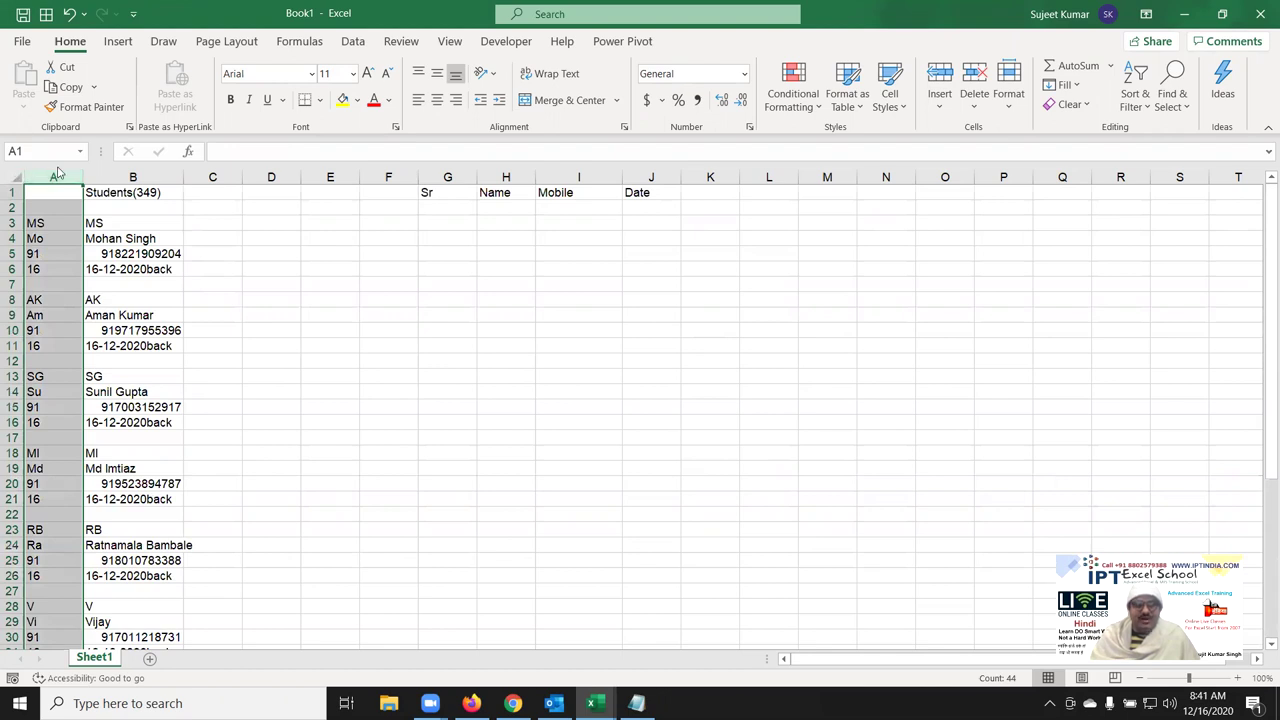
Insert a new blank column A and enter =COUNTIF(B3:B3,B3) in A3.
key("ctrl+plus")
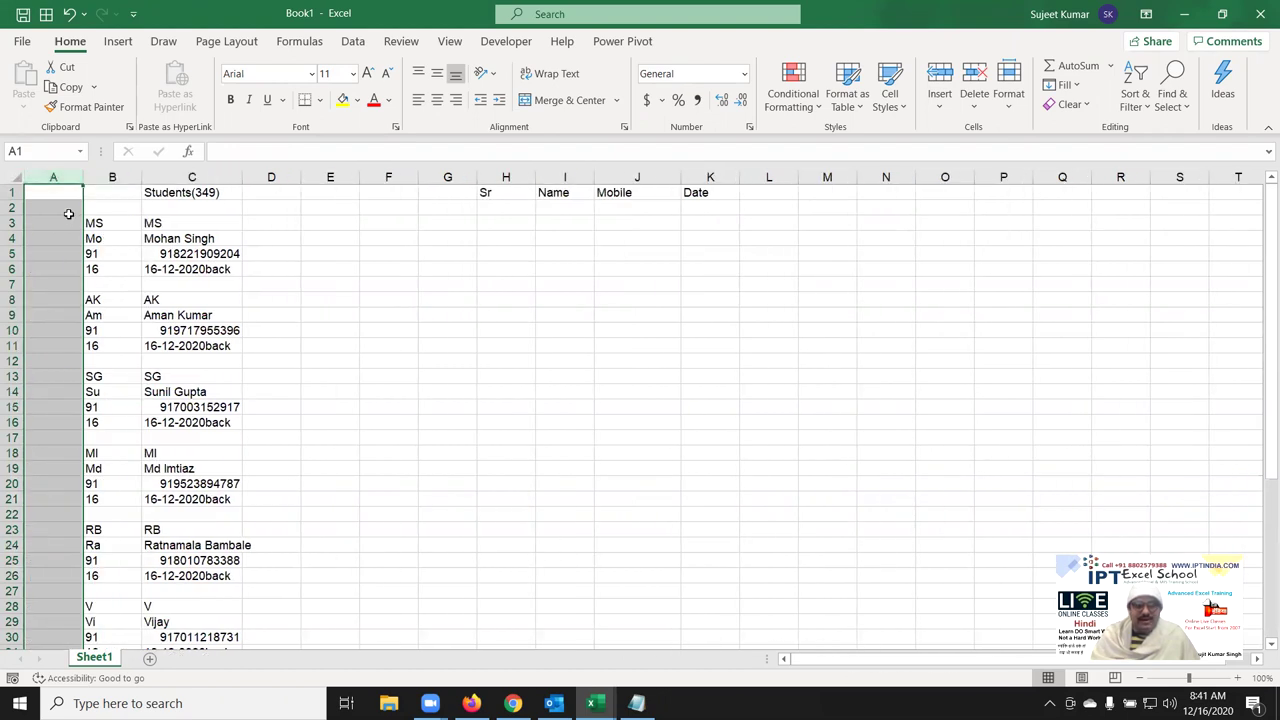
left_click(58, 224)
type("=C")
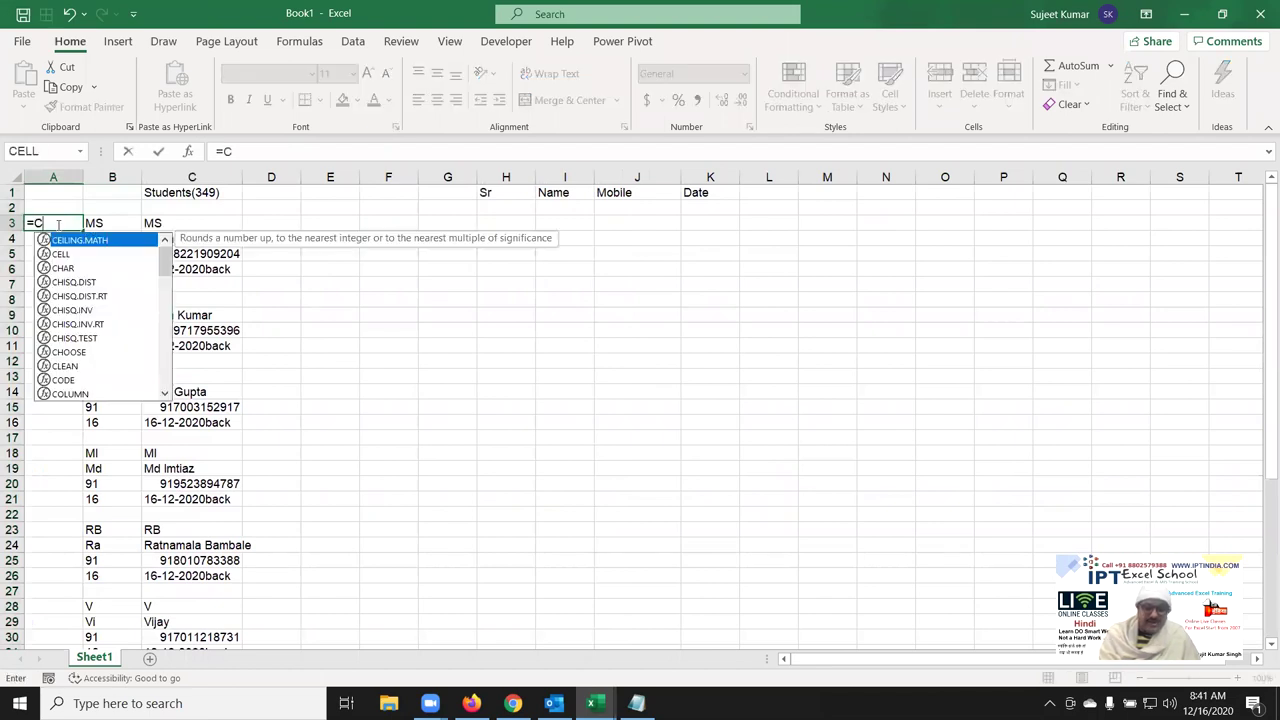
type("OU")
key("Down")
key("Down")
key("Down")
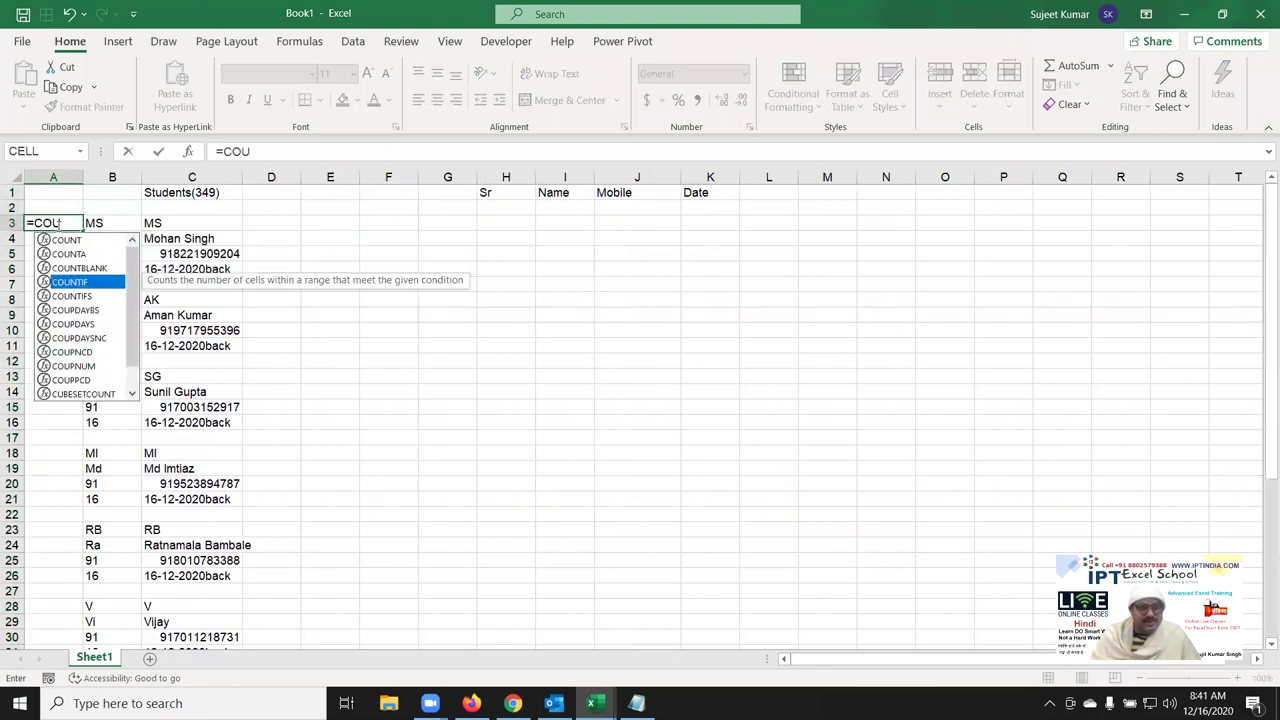
key("Tab")
key("Right")
key("F8")
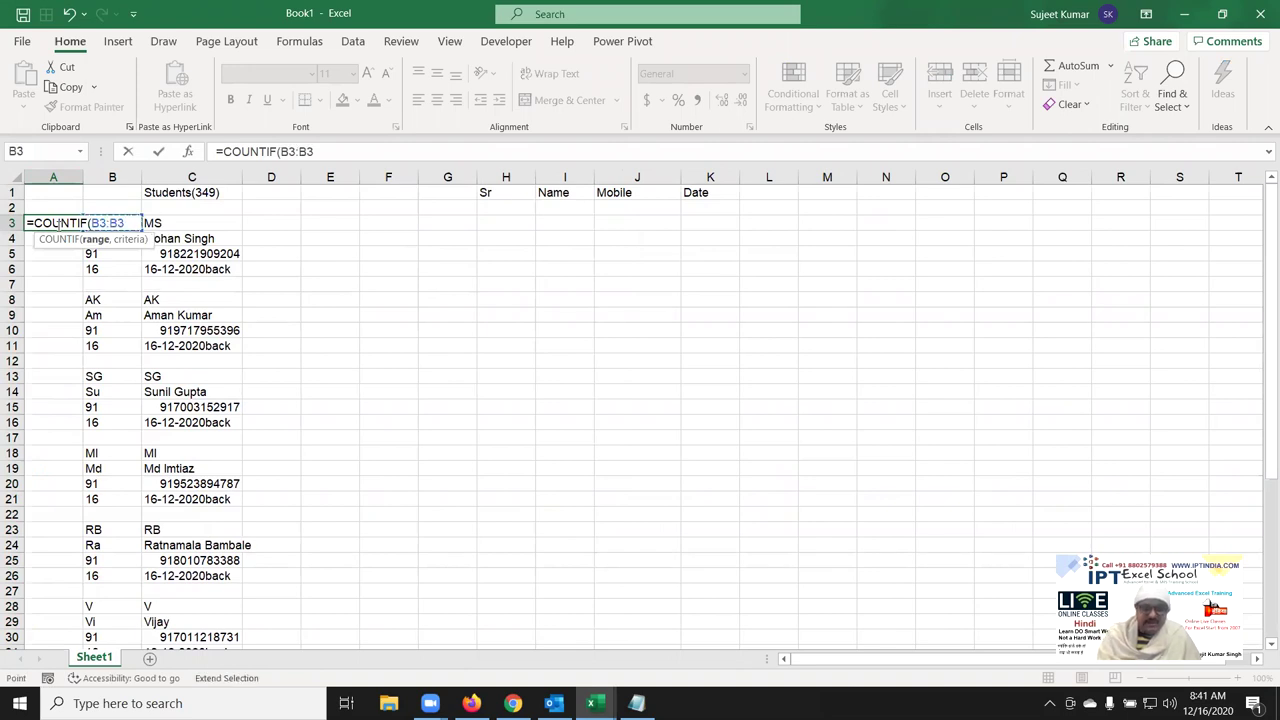
type(",")
key("Right")
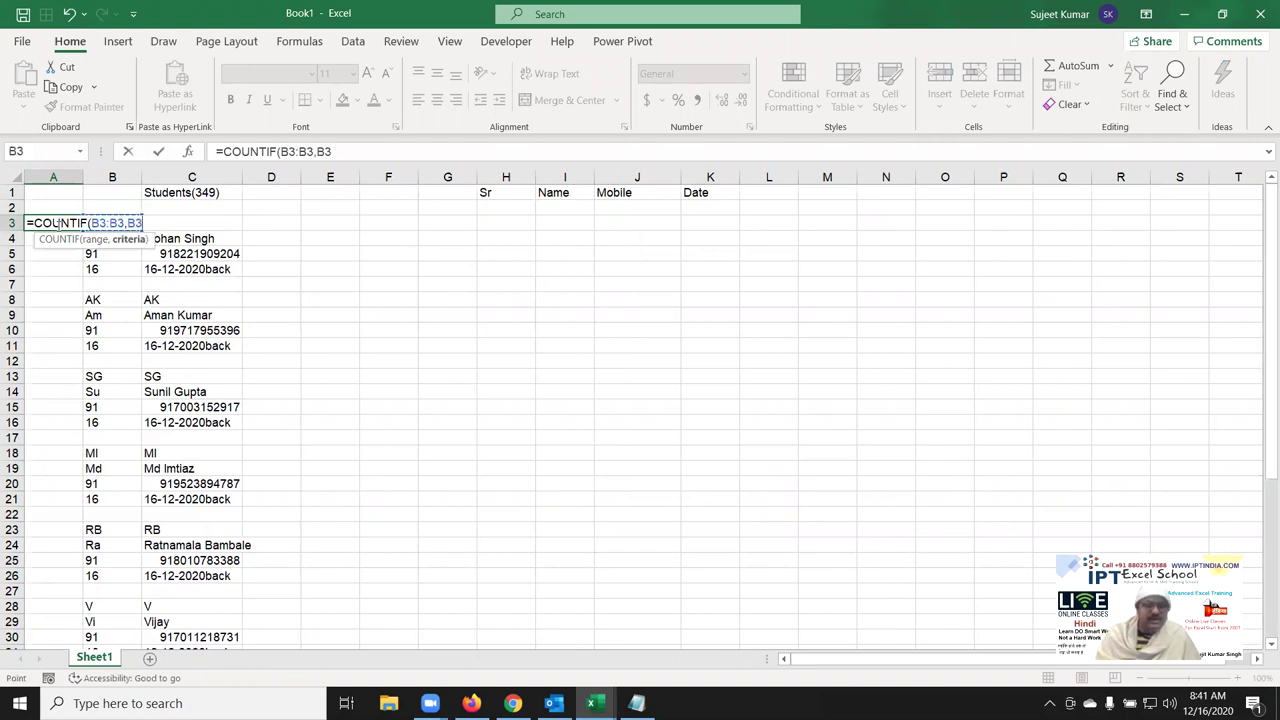
key("Return")
Anchor the range as $B$3:B3 in A3 and fill the running count down column A.
left_click(45, 222)
key("shift+Right")
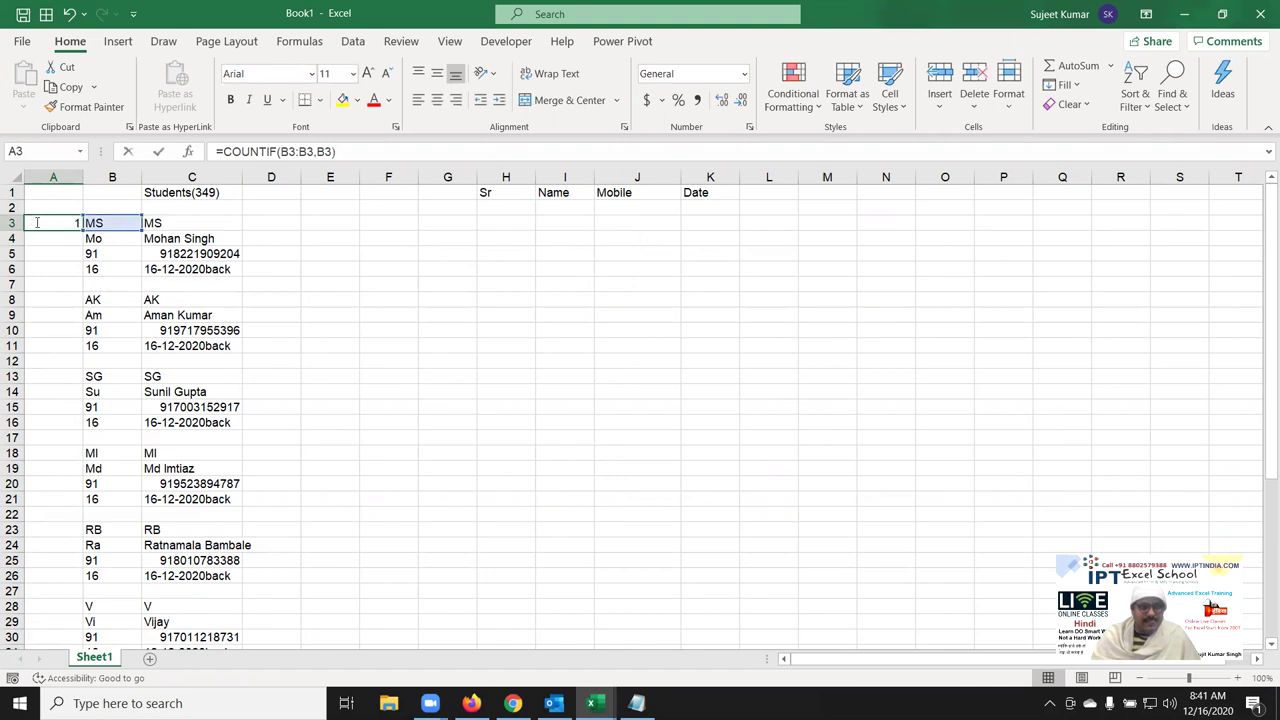
double_click(37, 222)
left_click(90, 222)
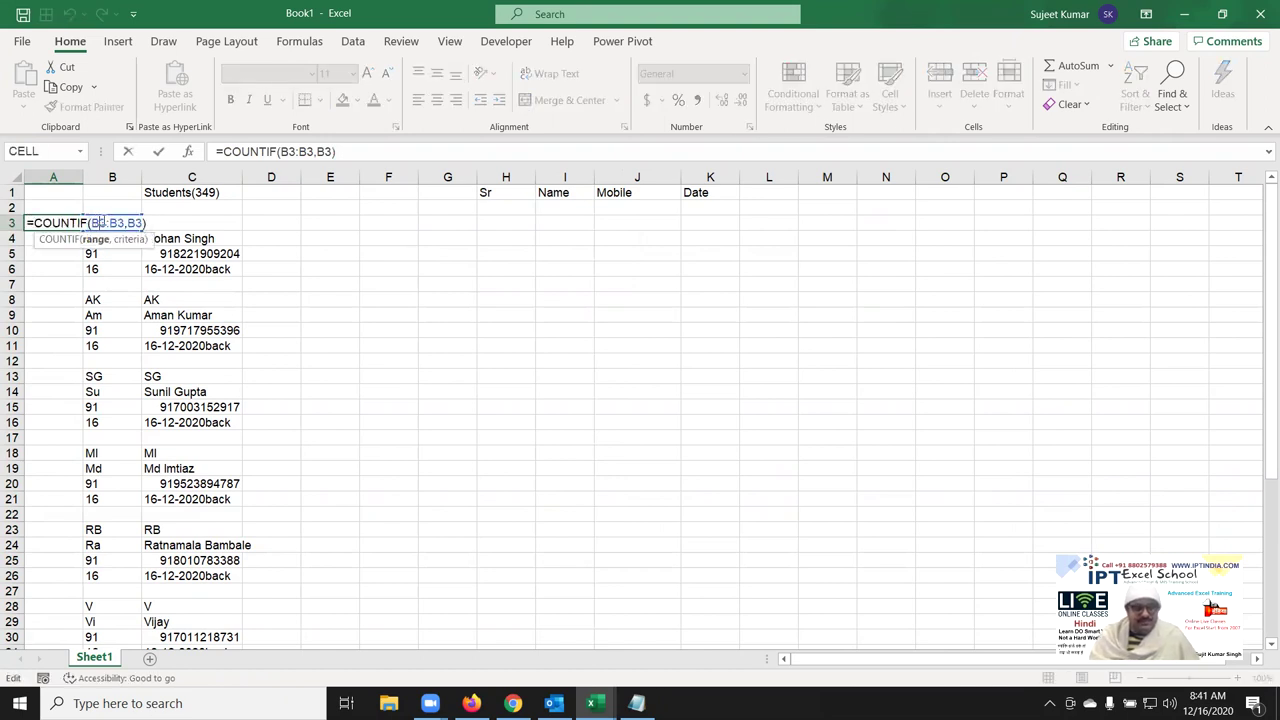
key("F4")
key("Return")
left_click(74, 224)
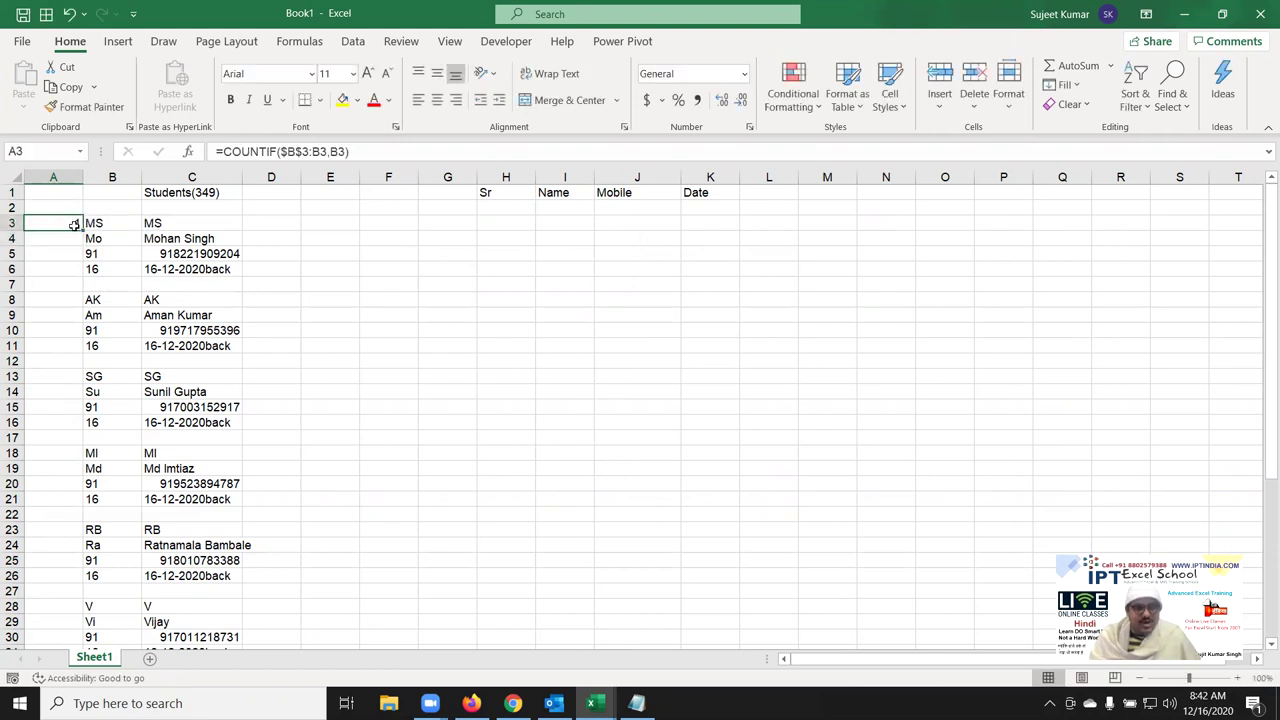
mouse_move(79, 229)
left_mouse_down()
mouse_move(80, 640)
mouse_move(41, 595)
left_mouse_up()
scroll(52, 470, "up", 2)
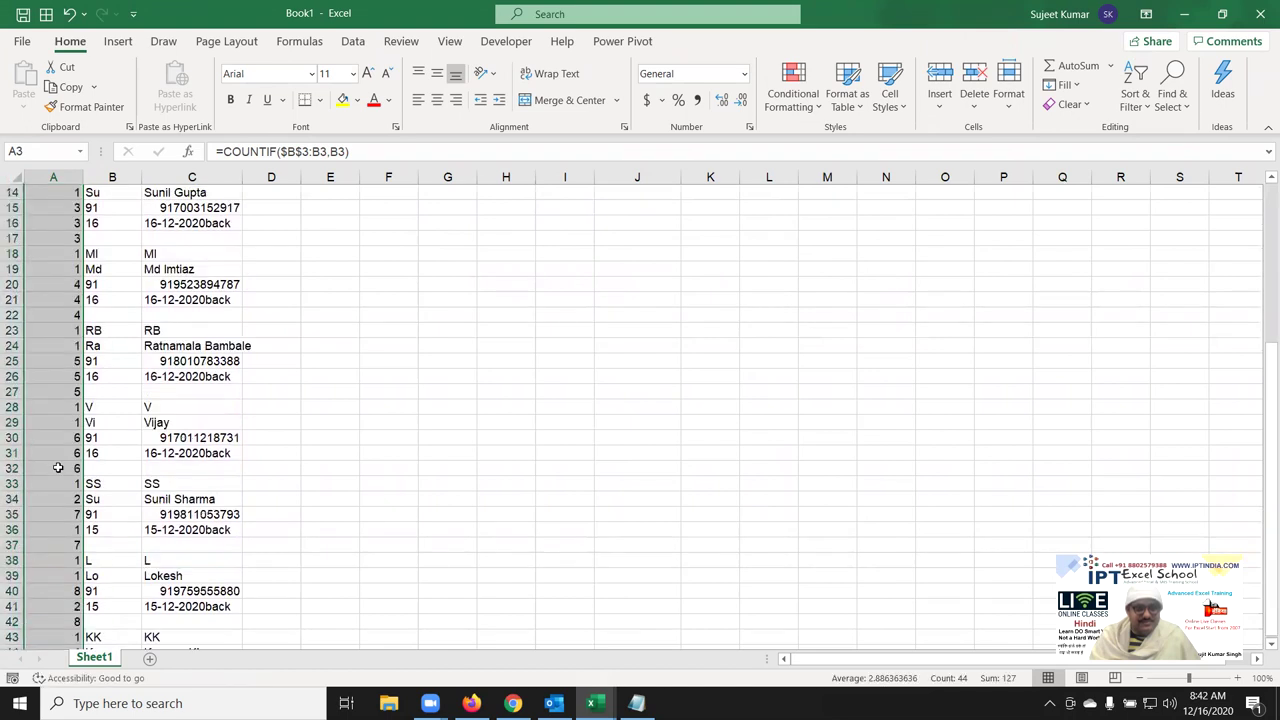
scroll(60, 400, "up", 5)
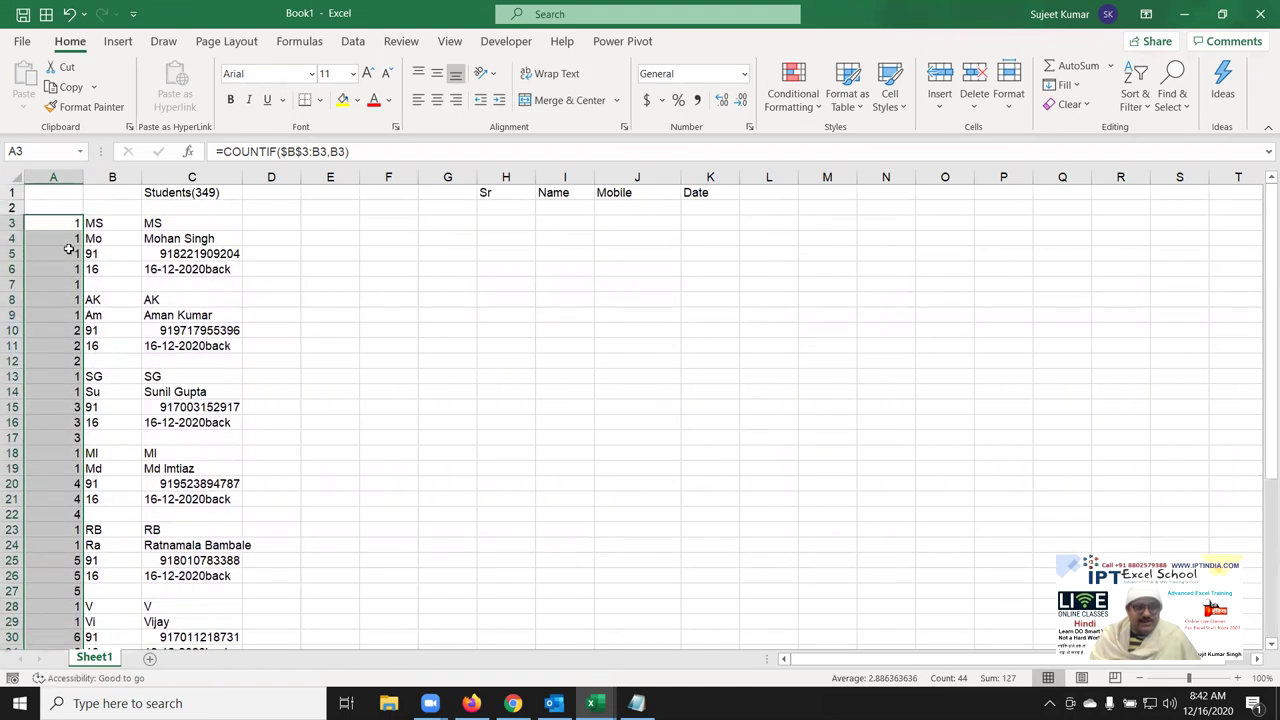
Enter a COUNTIF over column B in G1 to count the 9 students.
left_click(62, 263)
left_click(62, 330)
left_click(522, 208)
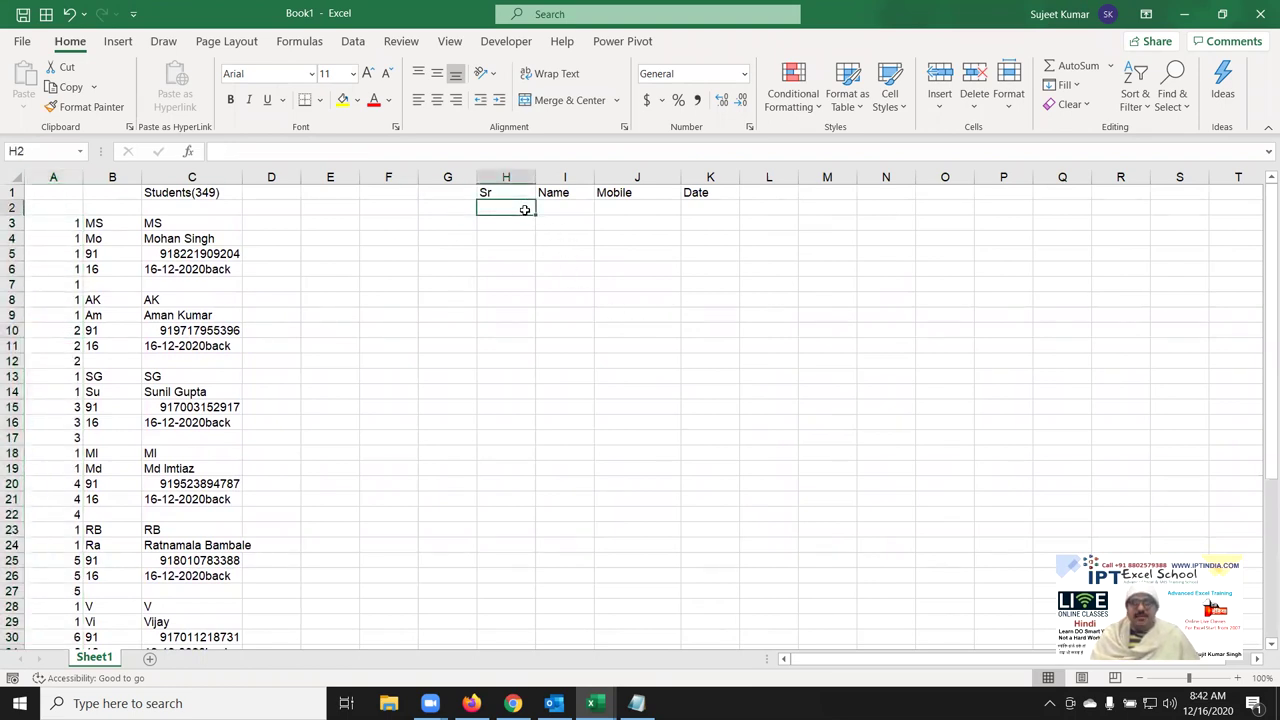
left_click(433, 194)
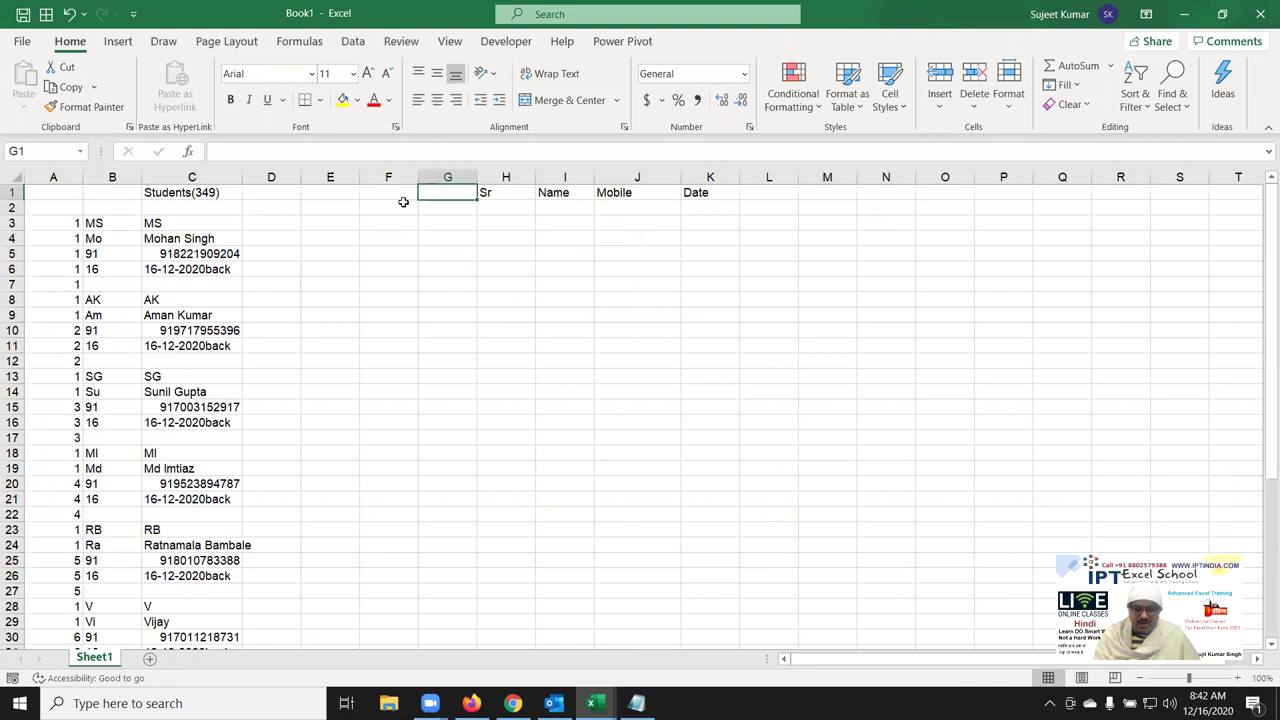
type("=COU")
key("Down")
key("Down")
key("Down")
key("Tab")
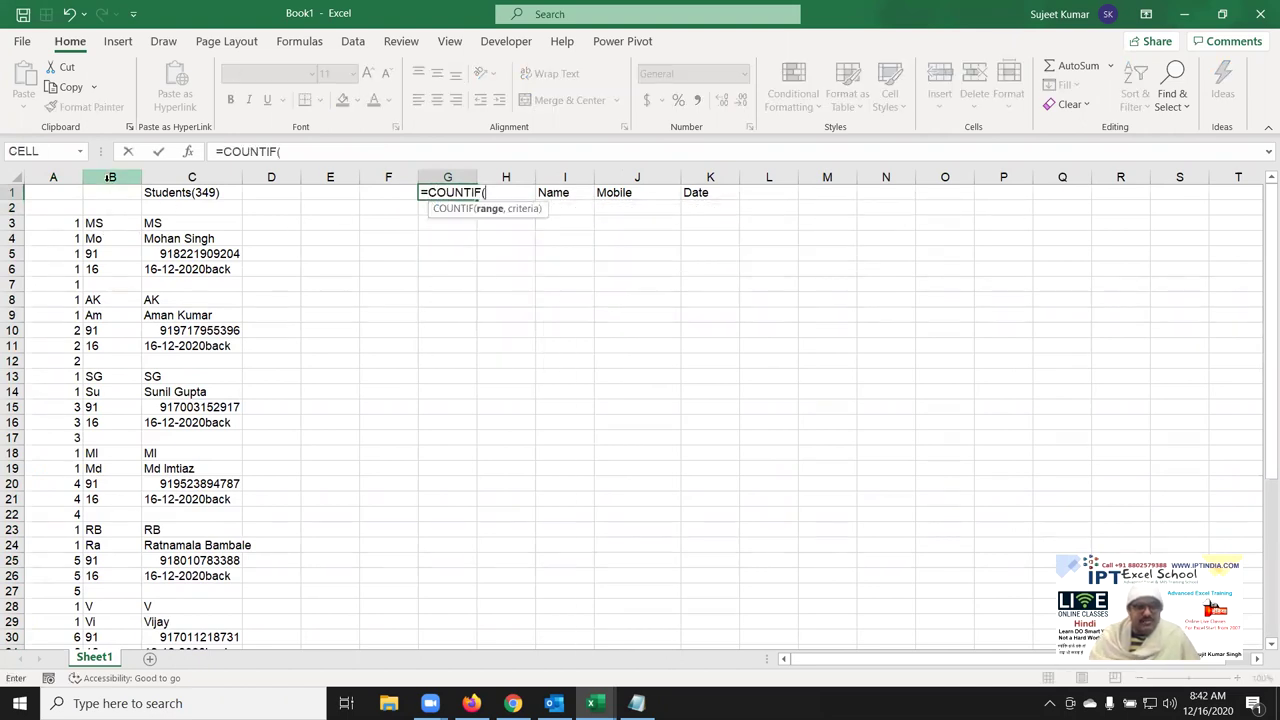
left_click(108, 177)
type(",9")
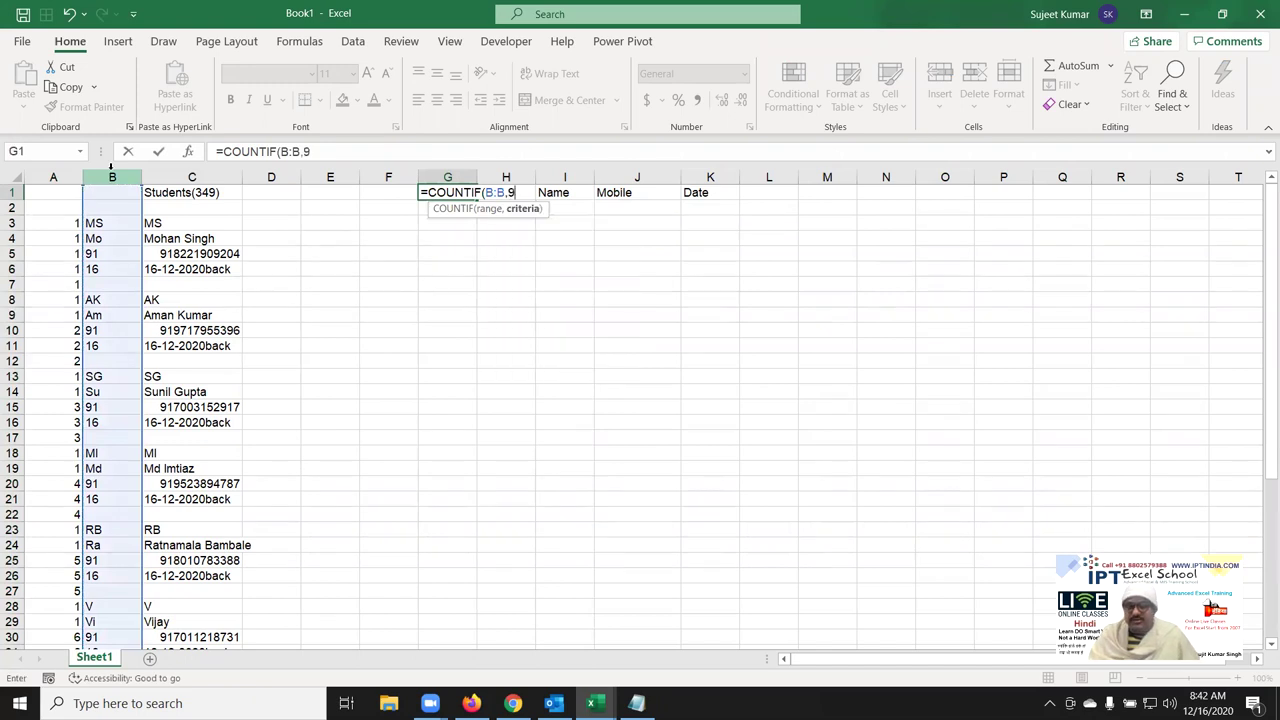
type("1")
key("Return")
Put 1 in H2 and enter =IF(H2+1>G1,"",H2+1) in H3.
left_click(503, 212)
type("1")
key("Return")
type("=I")
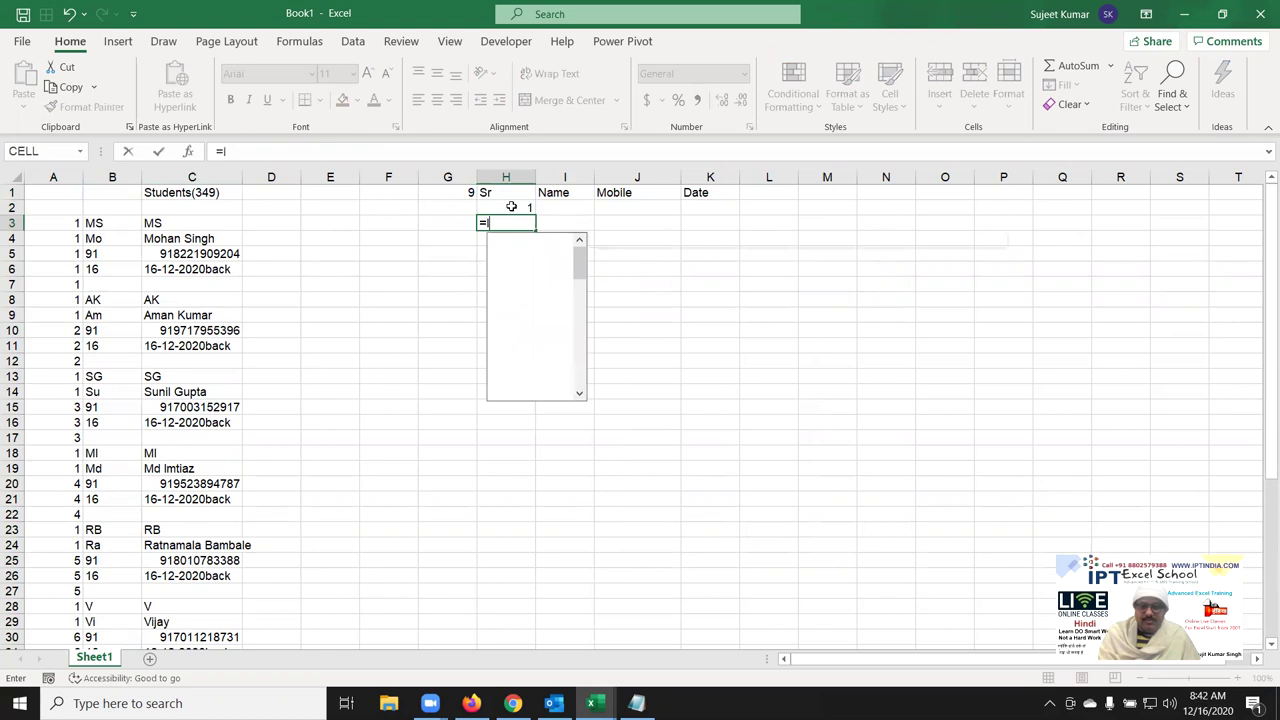
type("F(")
left_click(511, 206)
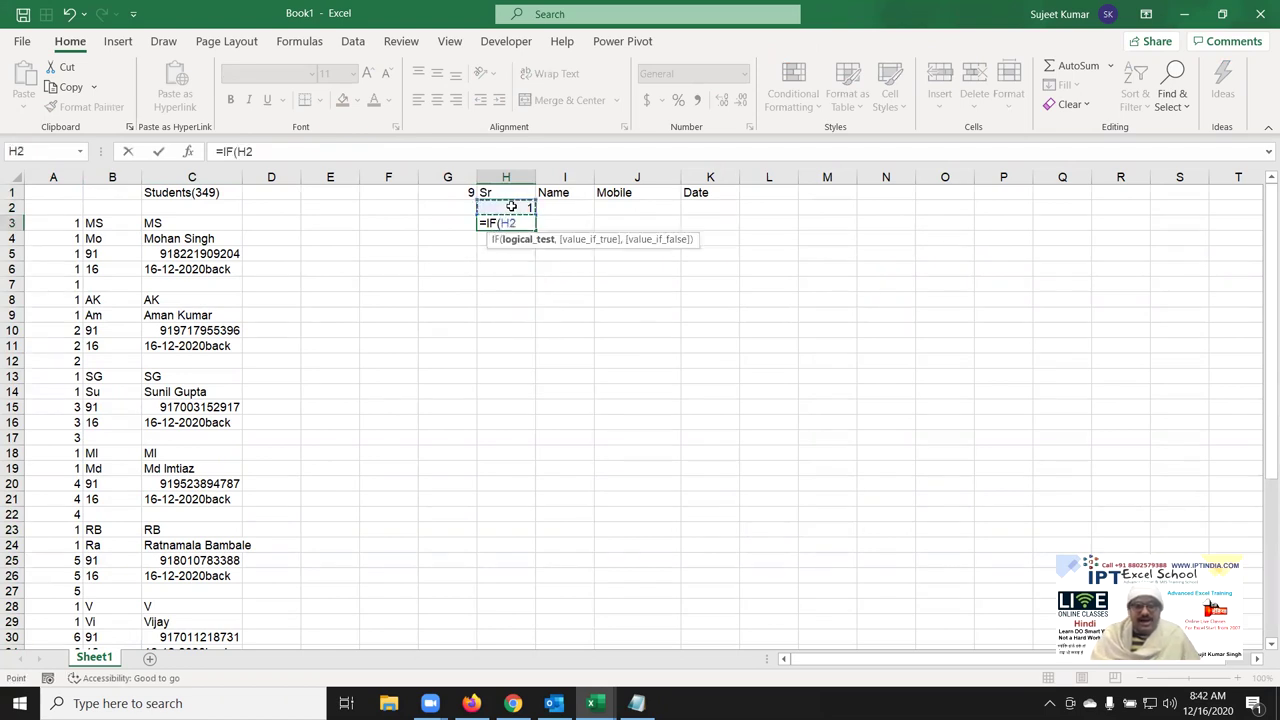
type("+1")
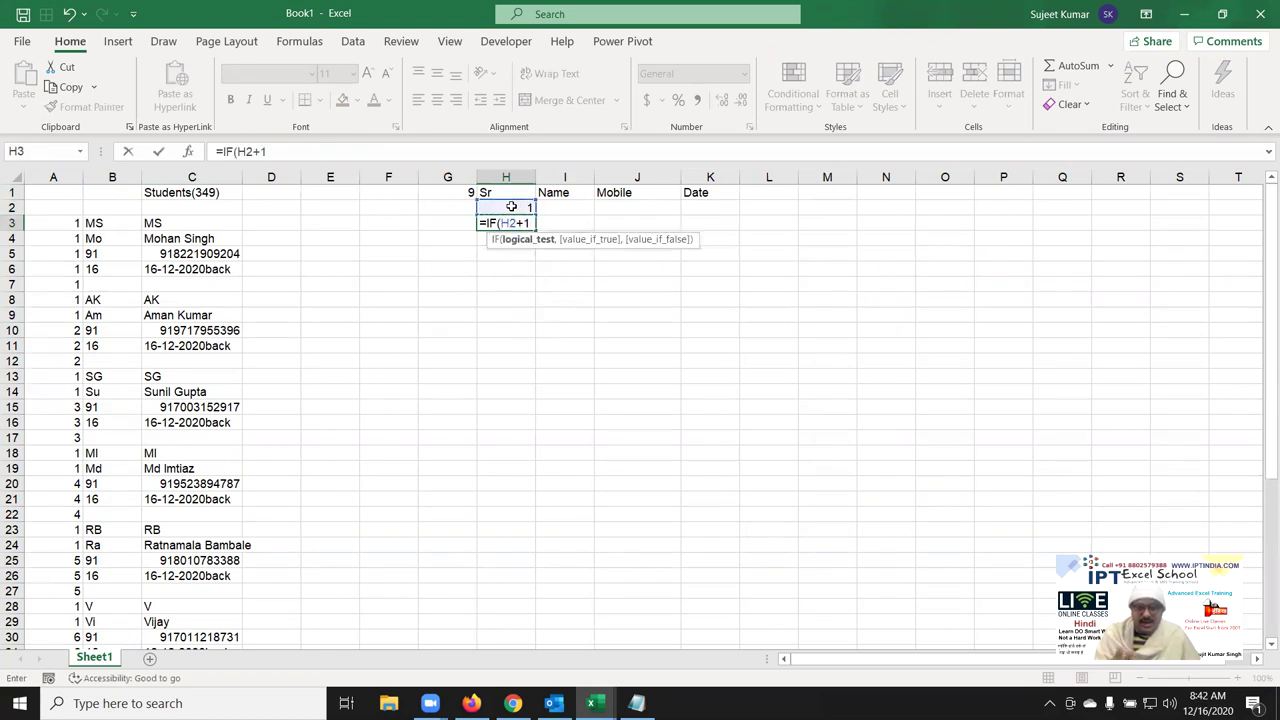
type(">")
key("Up")
key("Left")
key("Up")
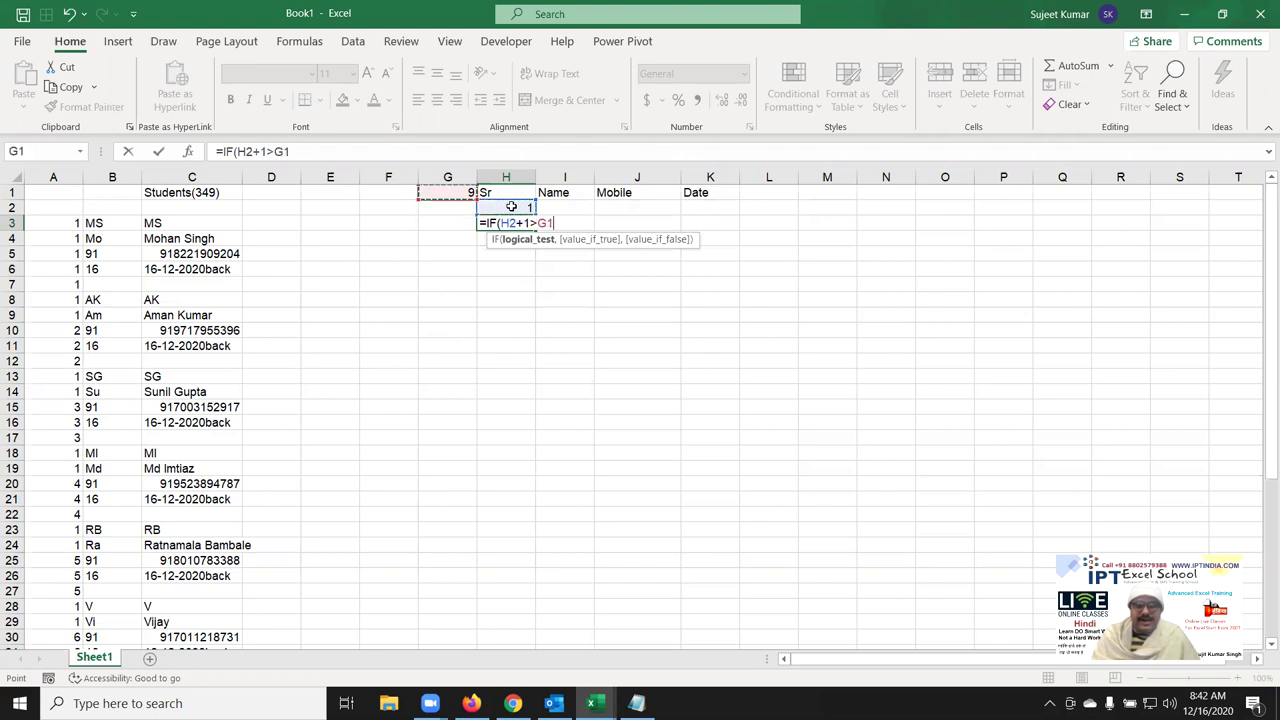
type(",\"\"")
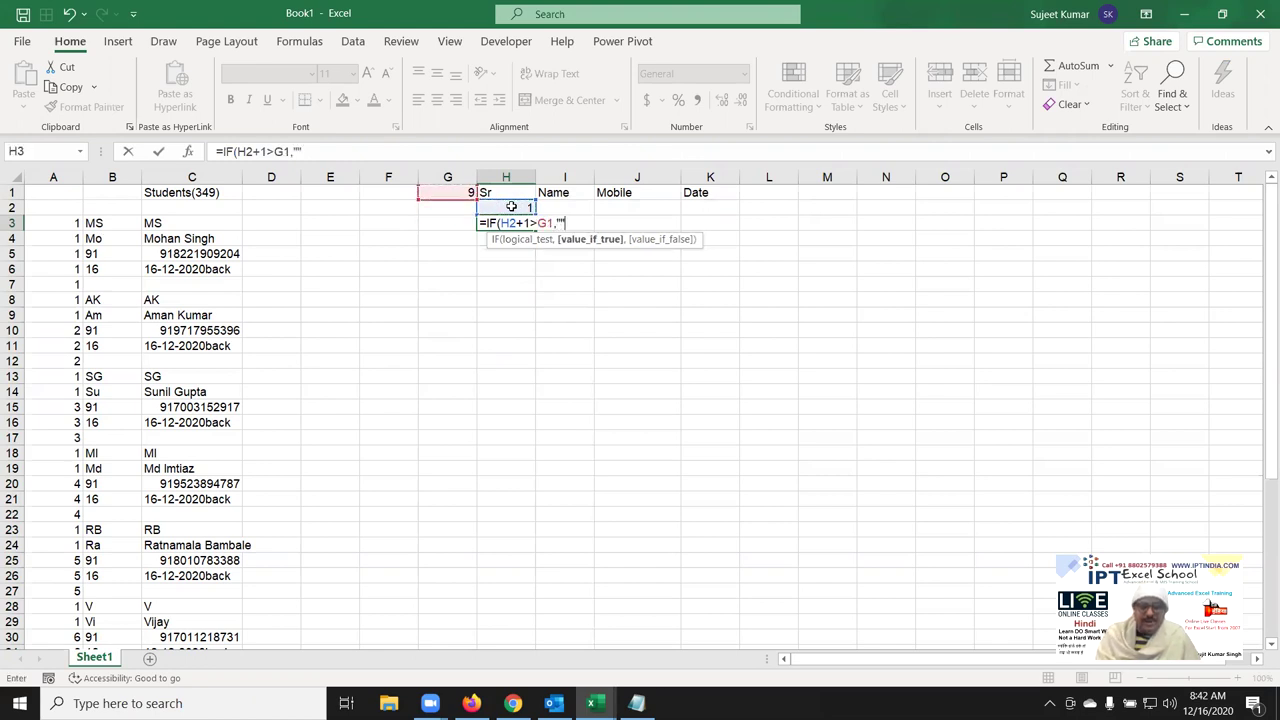
type(",")
key("Up")
key("Left")
key("Up")
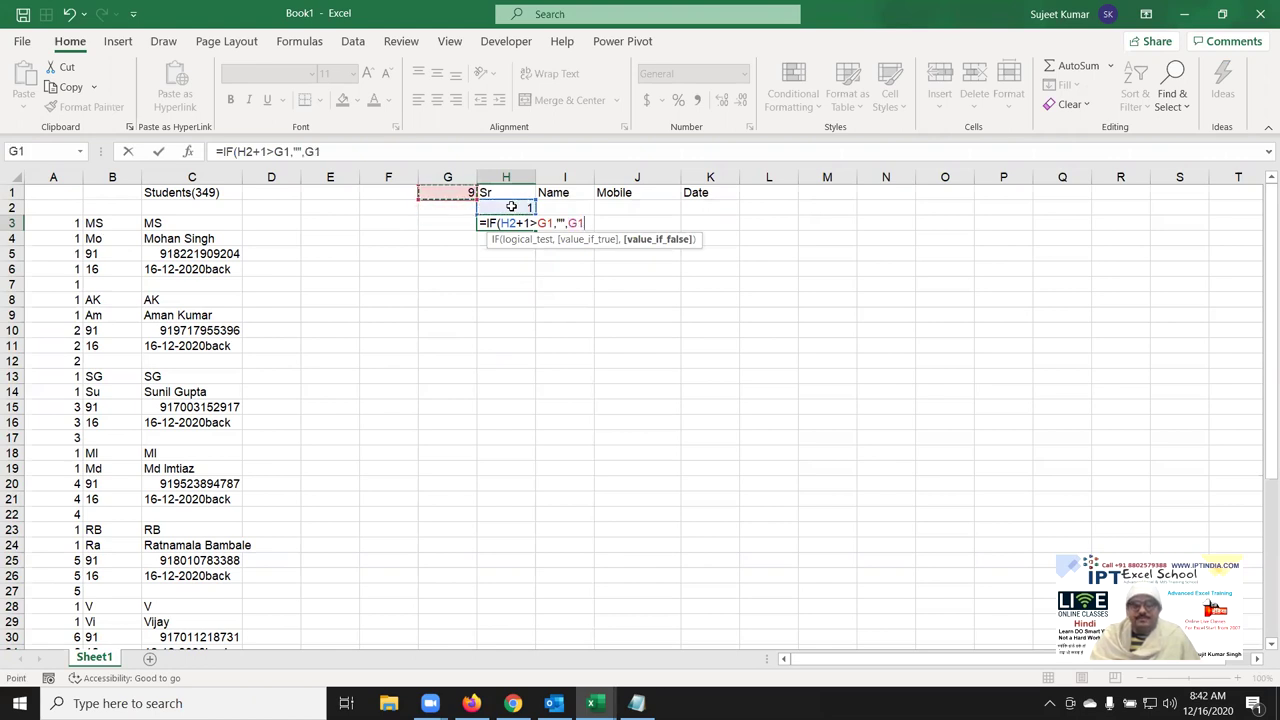
key("Right")
key("Down")
type("+1")
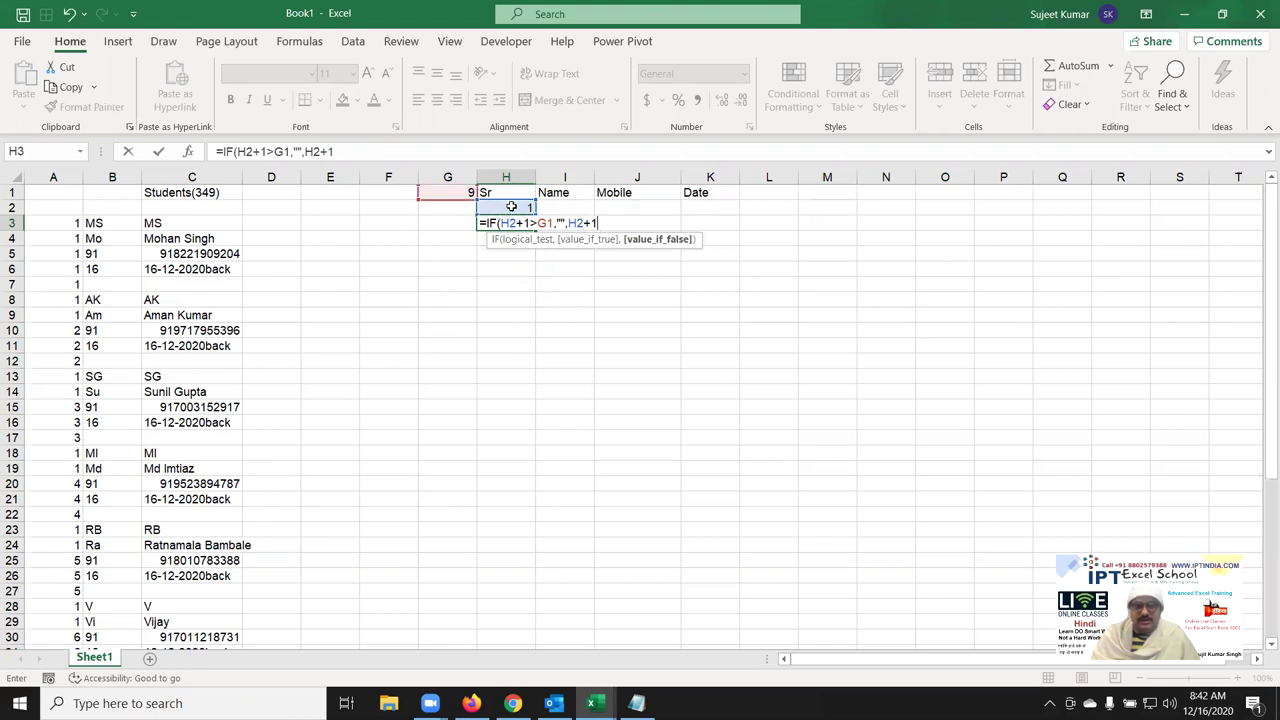
key("Return")
Change H3 to =IFERROR(IF(H2+1>$G$1,"",H2+1),"") and fill it down to H19.
key("Up")
key("F2")
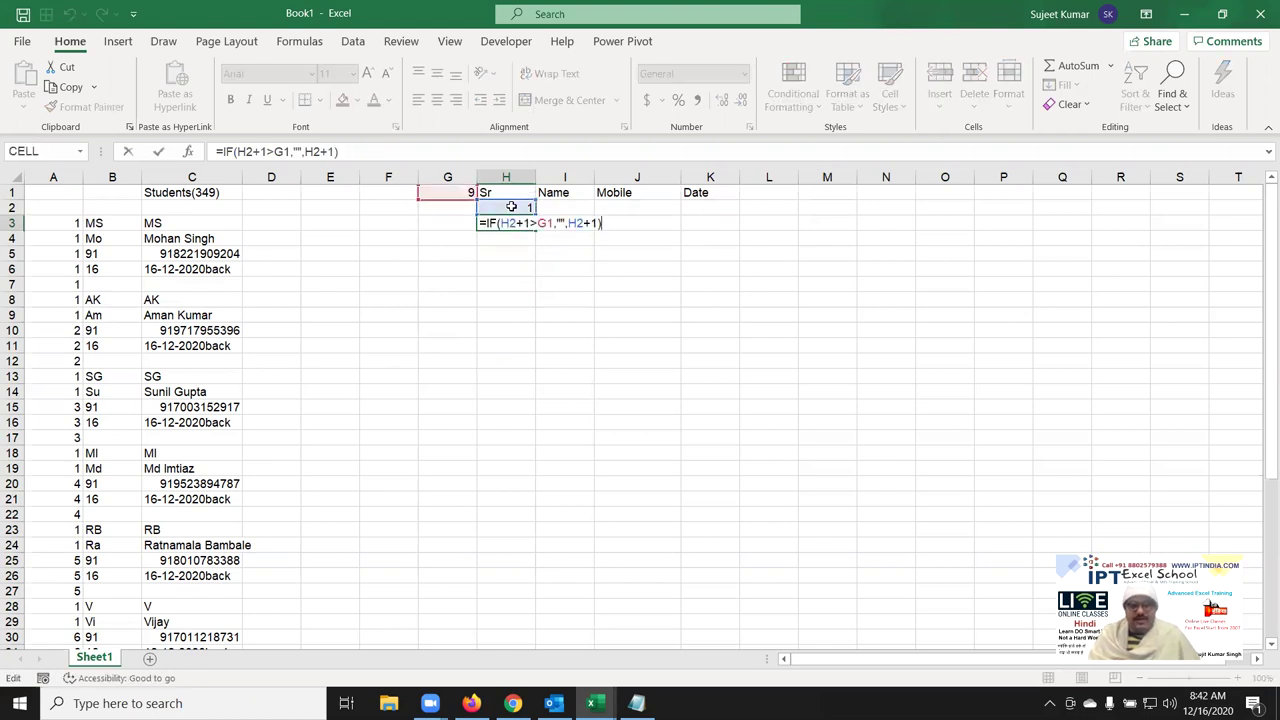
key("Left")
key("Left")
key("Left")
key("Left")
key("Left")
key("Left")
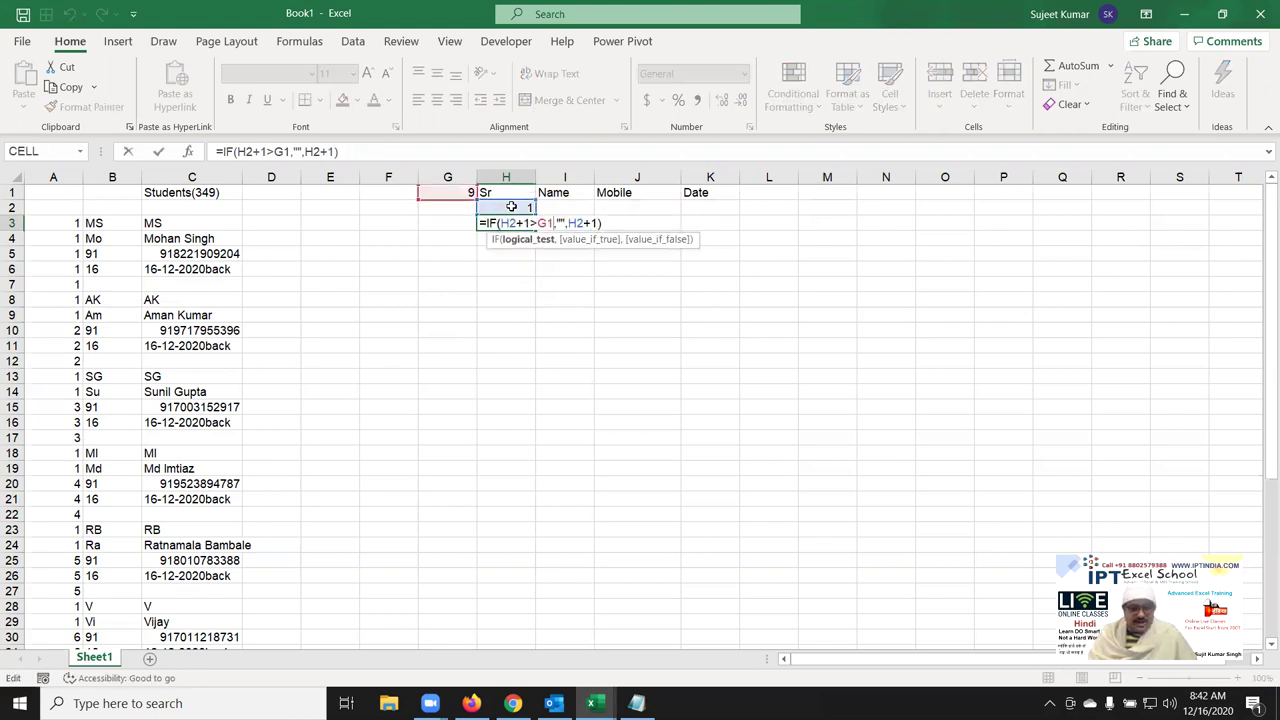
key("F4")
key("Home")
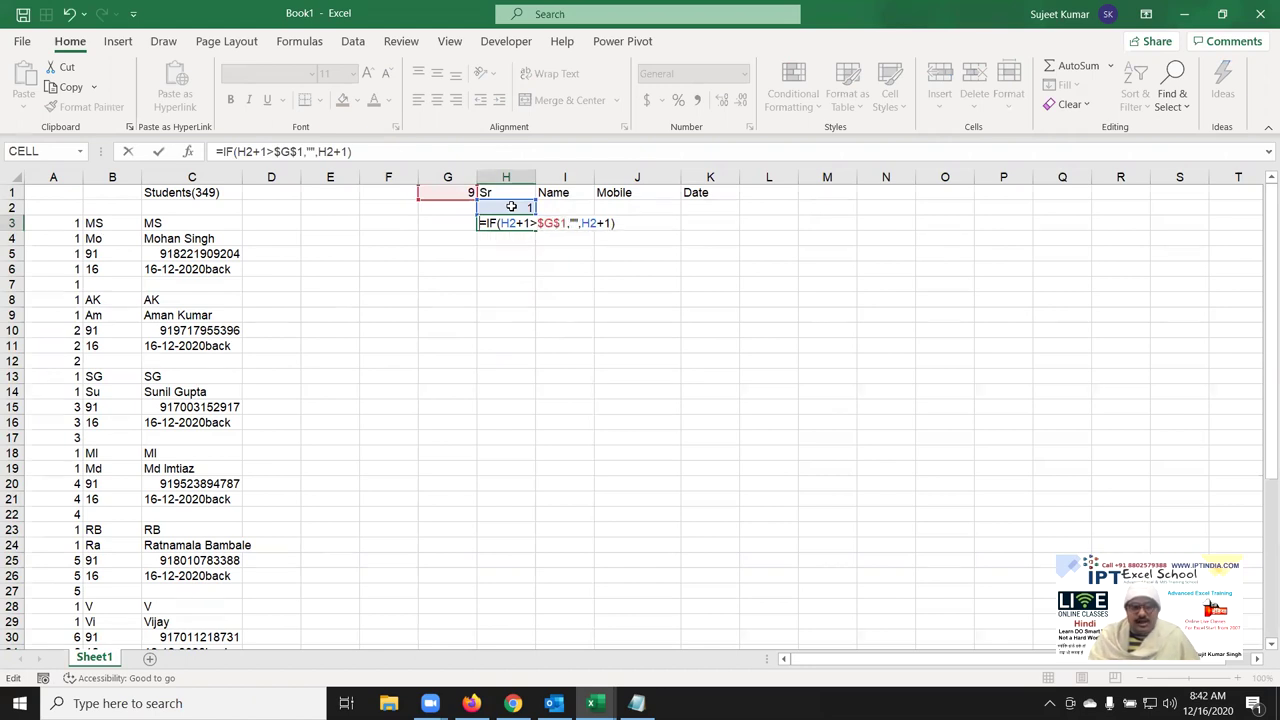
type("IFERR")
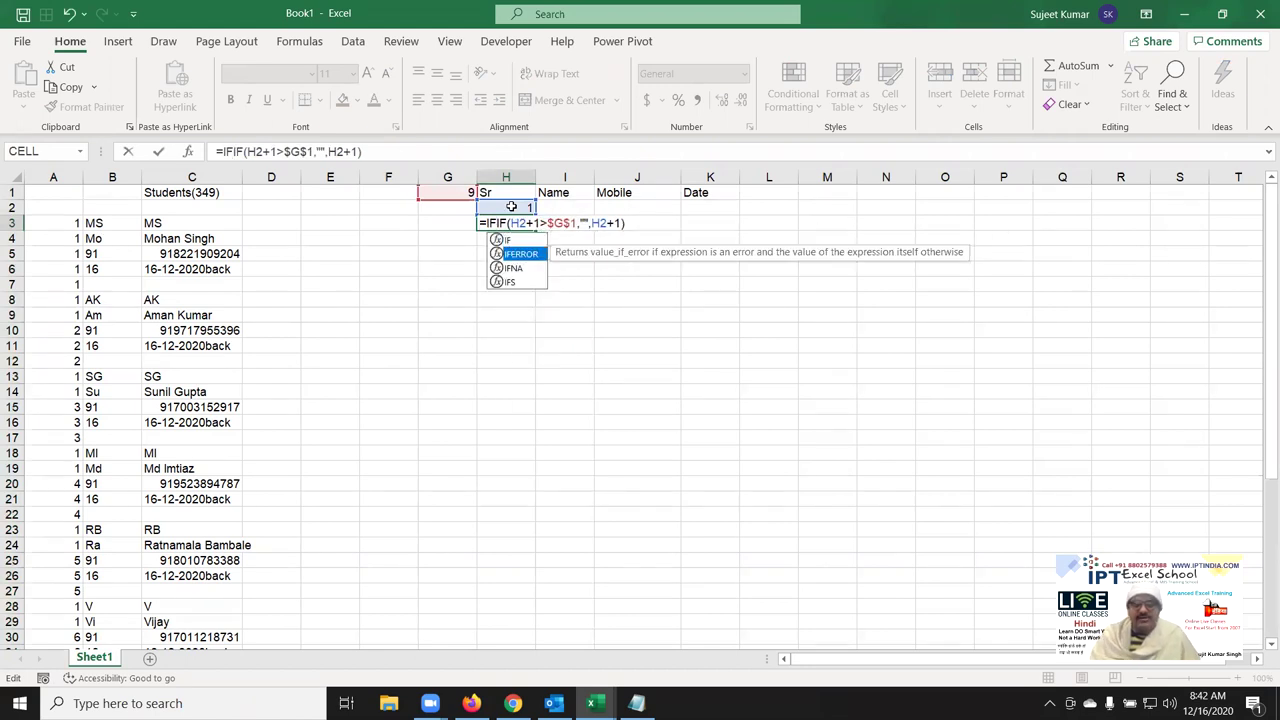
type("OR(")
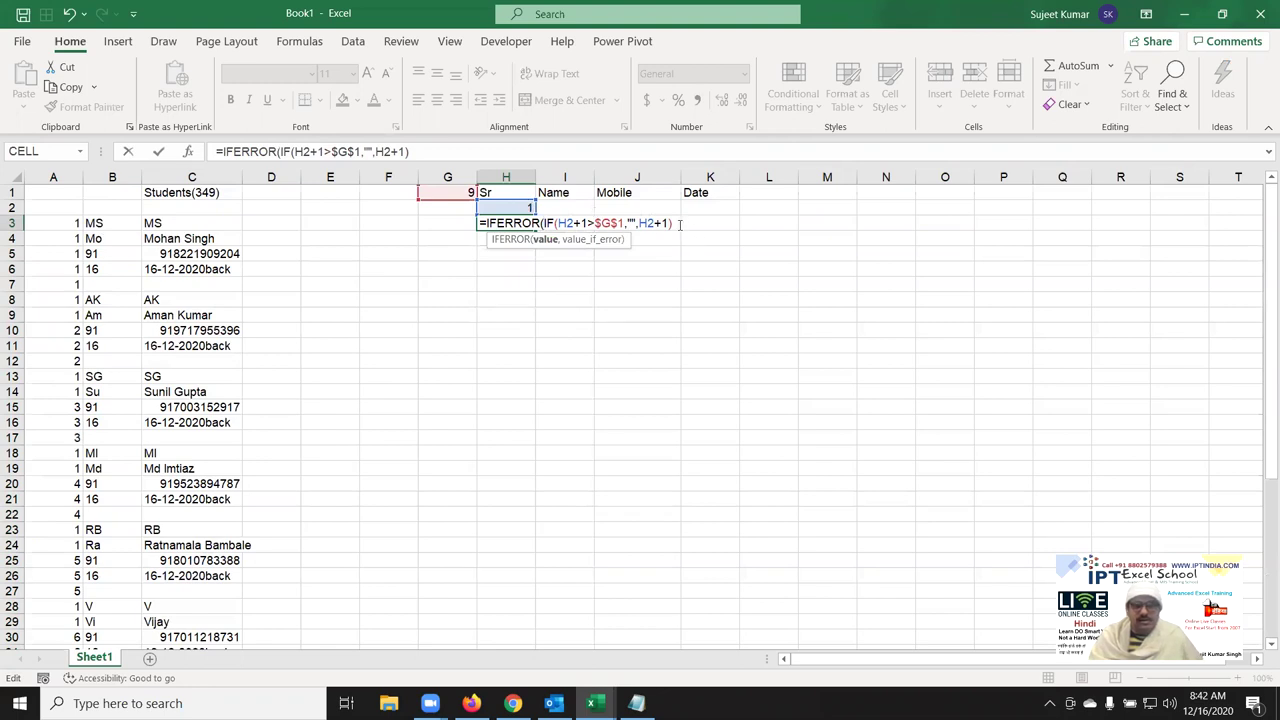
type(",\"")
key("Return")
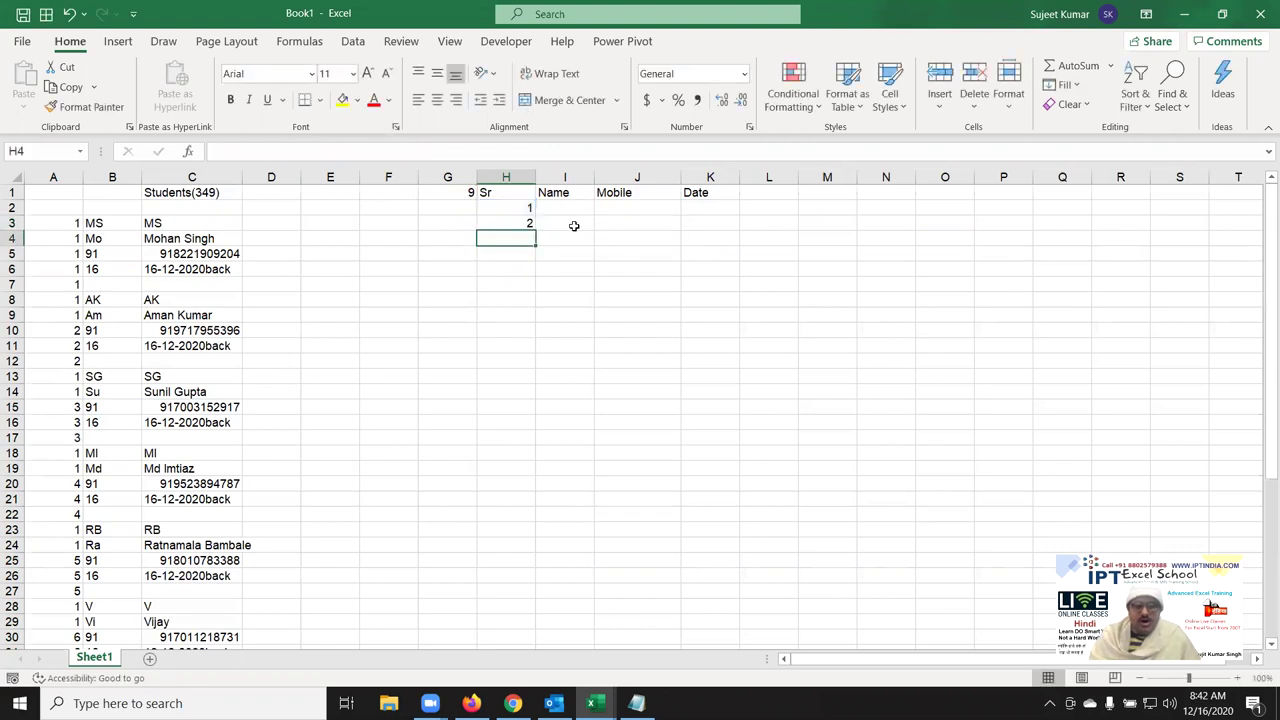
left_click(527, 225)
left_click_drag(534, 229, 534, 469)
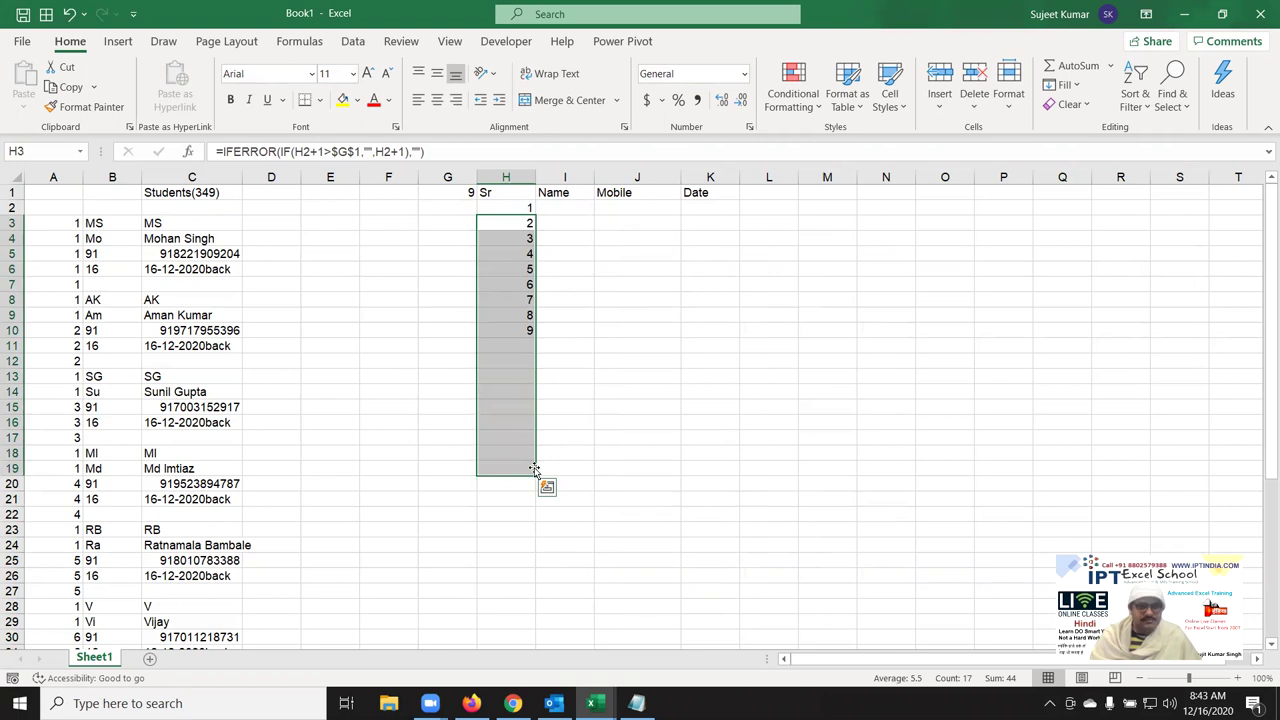
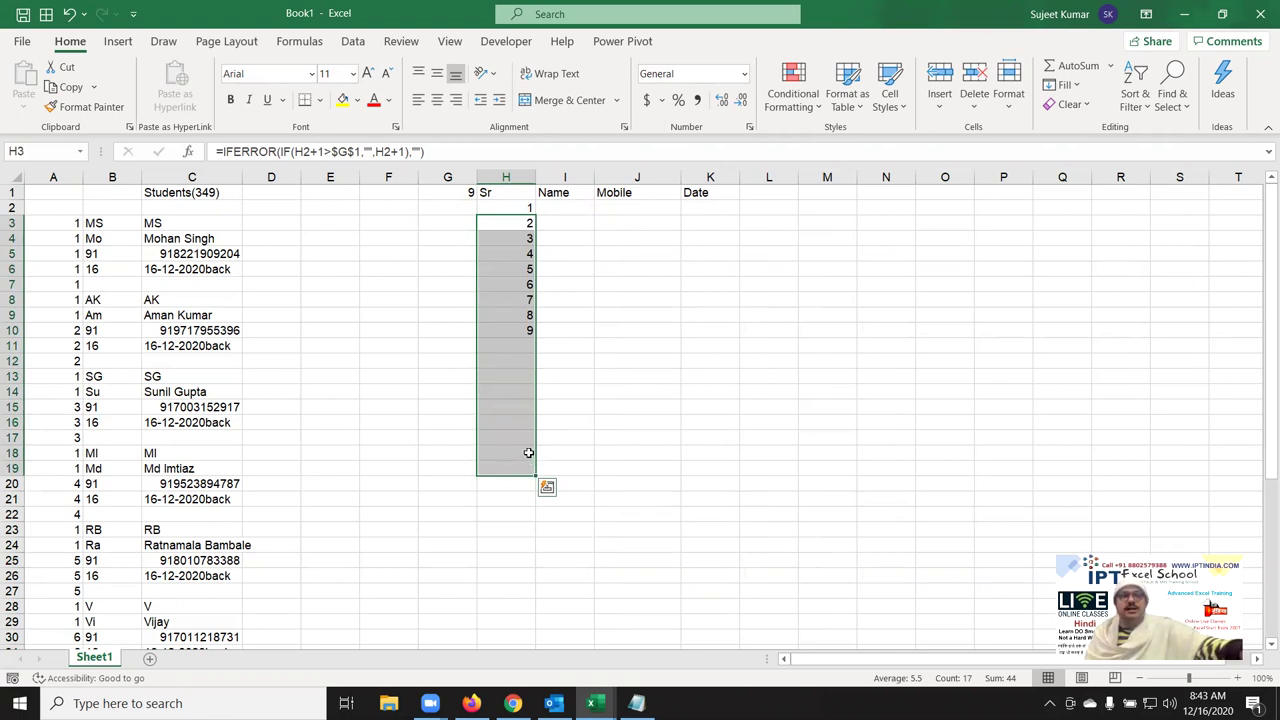
Start a MATCH formula in I2, then cancel it unfinished.
left_click(515, 346)
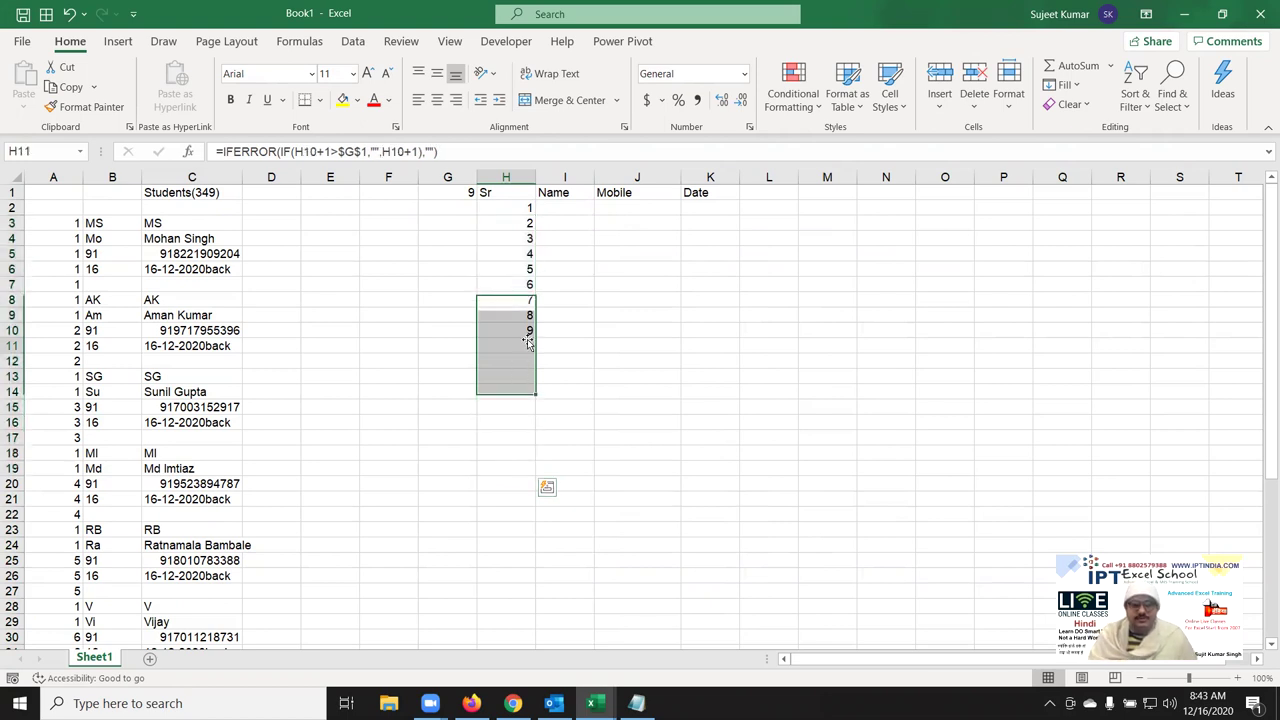
left_click(559, 209)
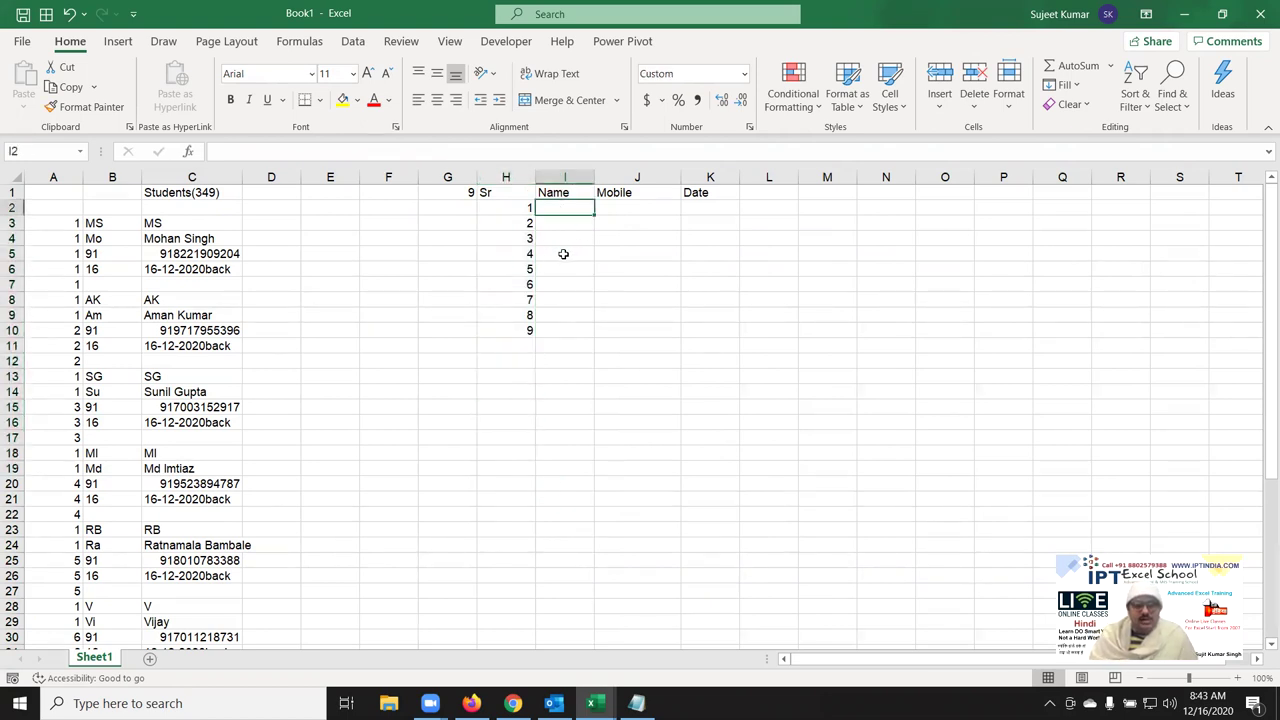
type("=")
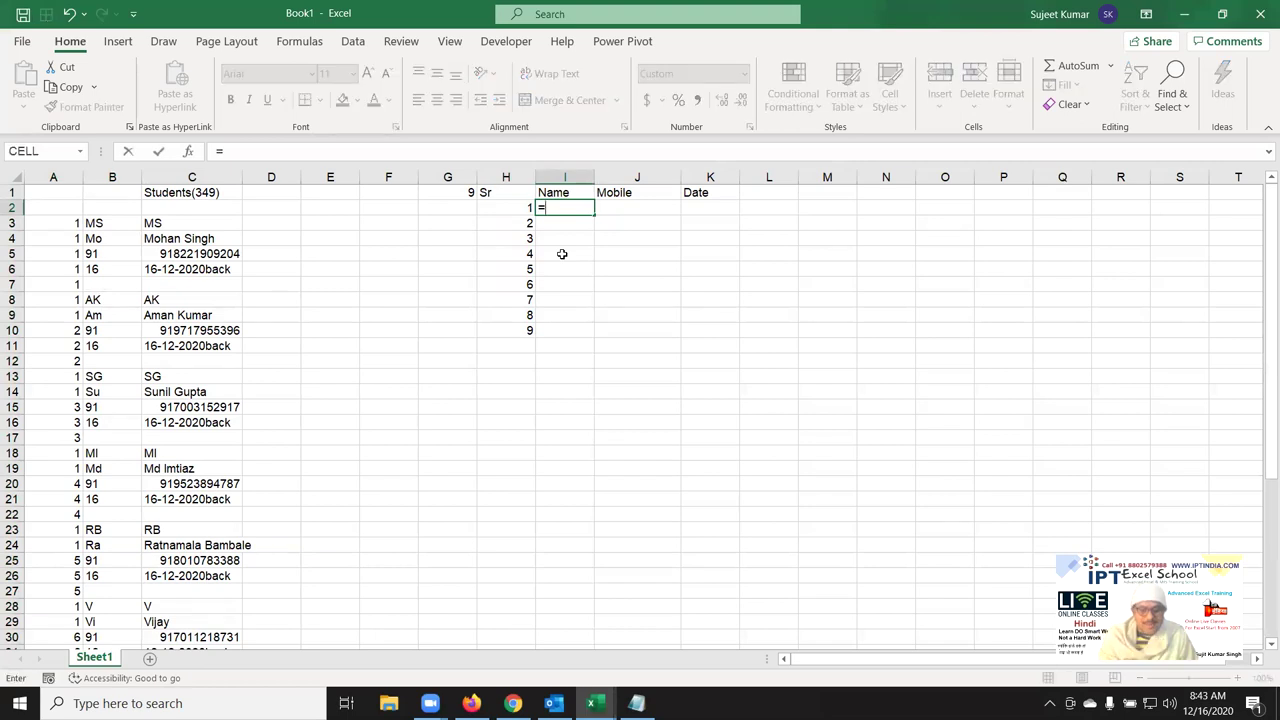
type("MA")
key("Tab")
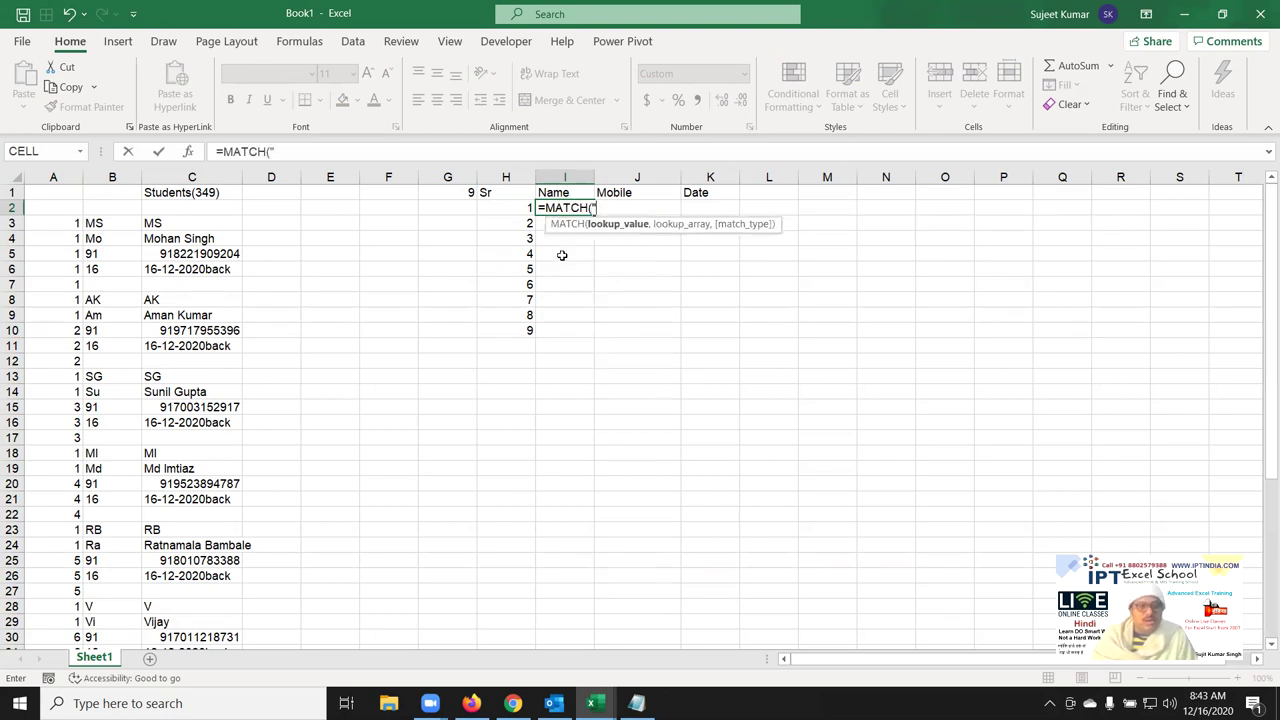
key("Escape")
Change A3 to =COUNTIF($B$3:B3,B3)&"-"&B3 and fill it down column A.
key("Down")
key("Left")
key("Left")
key("Left")
key("Left")
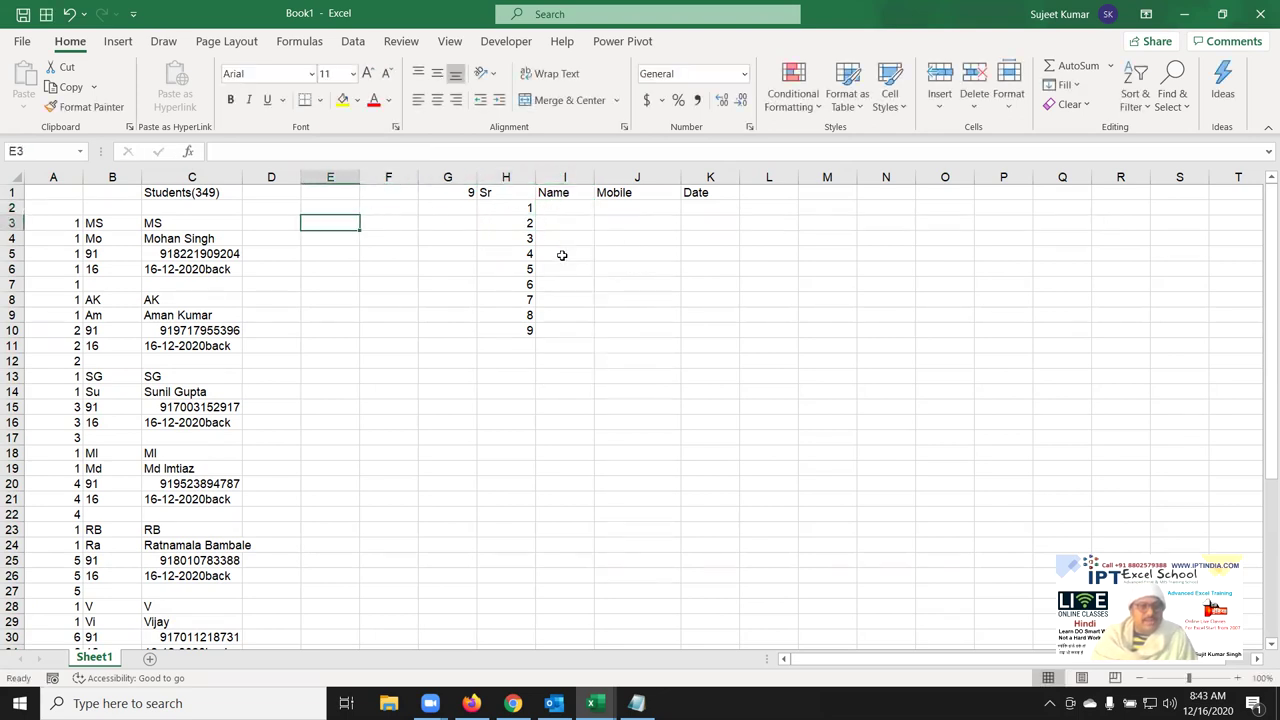
key("Left")
key("Left")
key("Left")
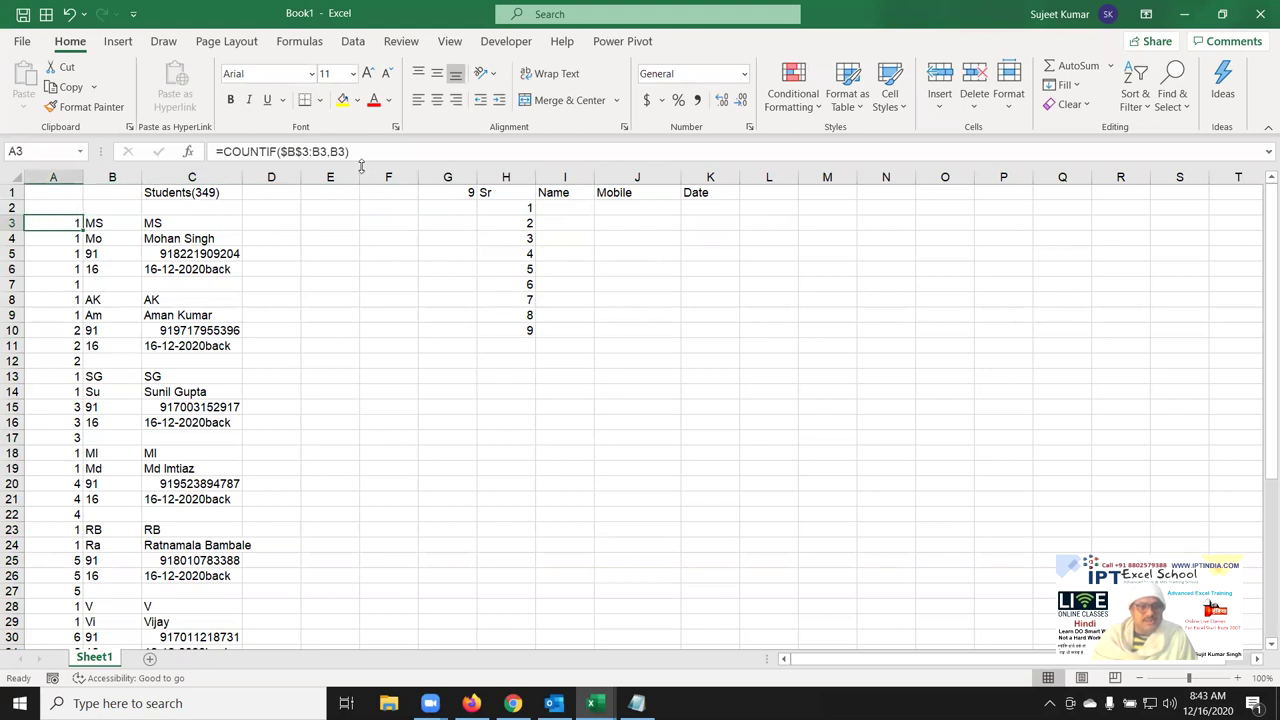
left_click(368, 156)
type("&\"")
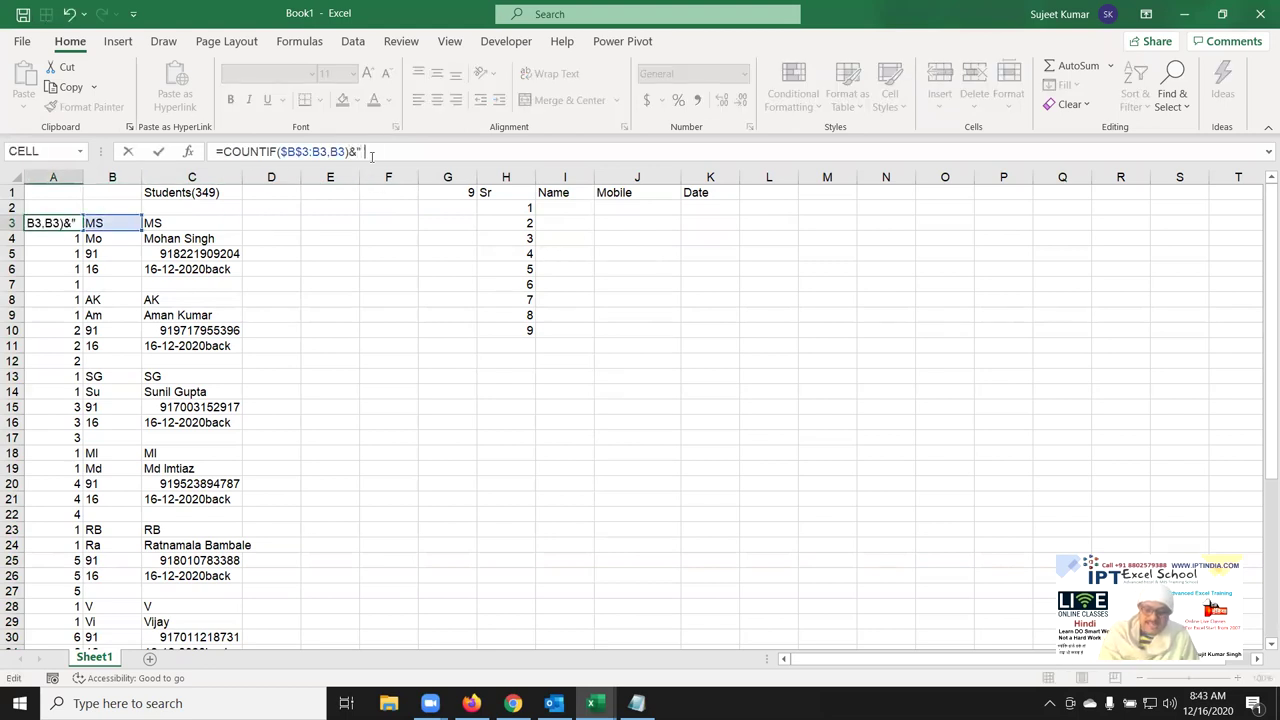
type("-\"&")
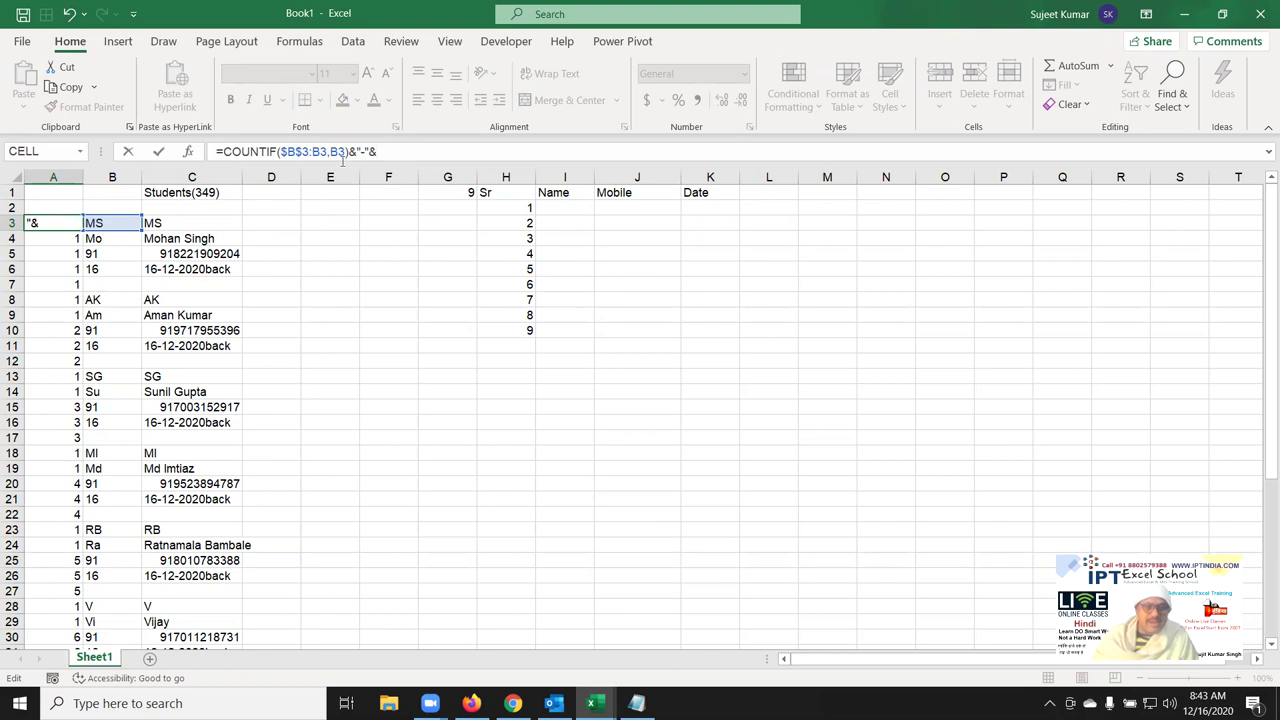
left_click(113, 221)
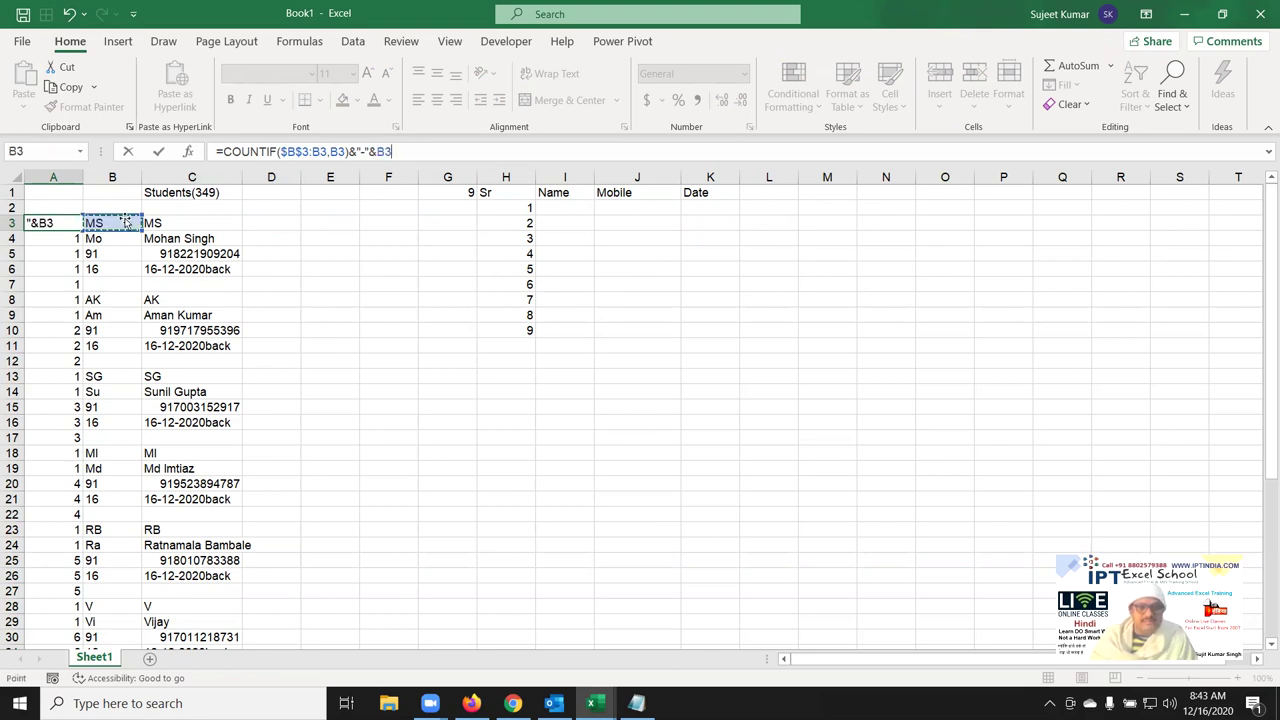
key("Return")
left_click(44, 221)
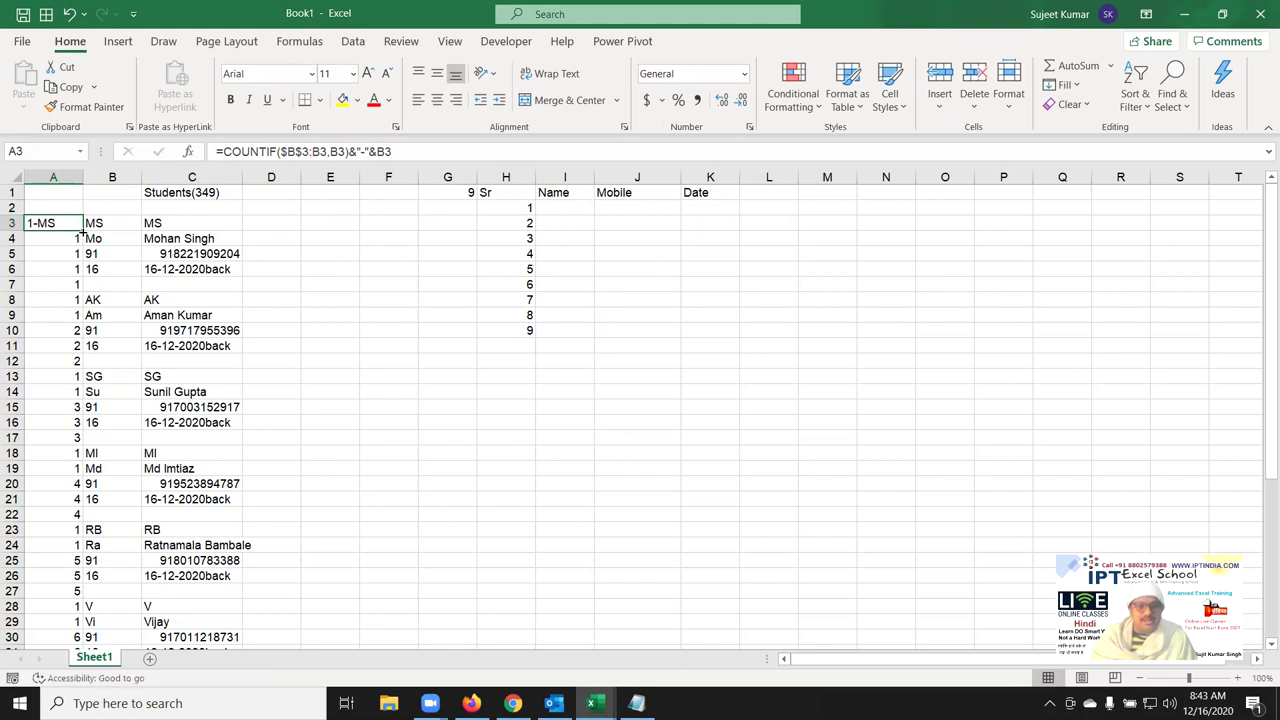
double_click(82, 232)
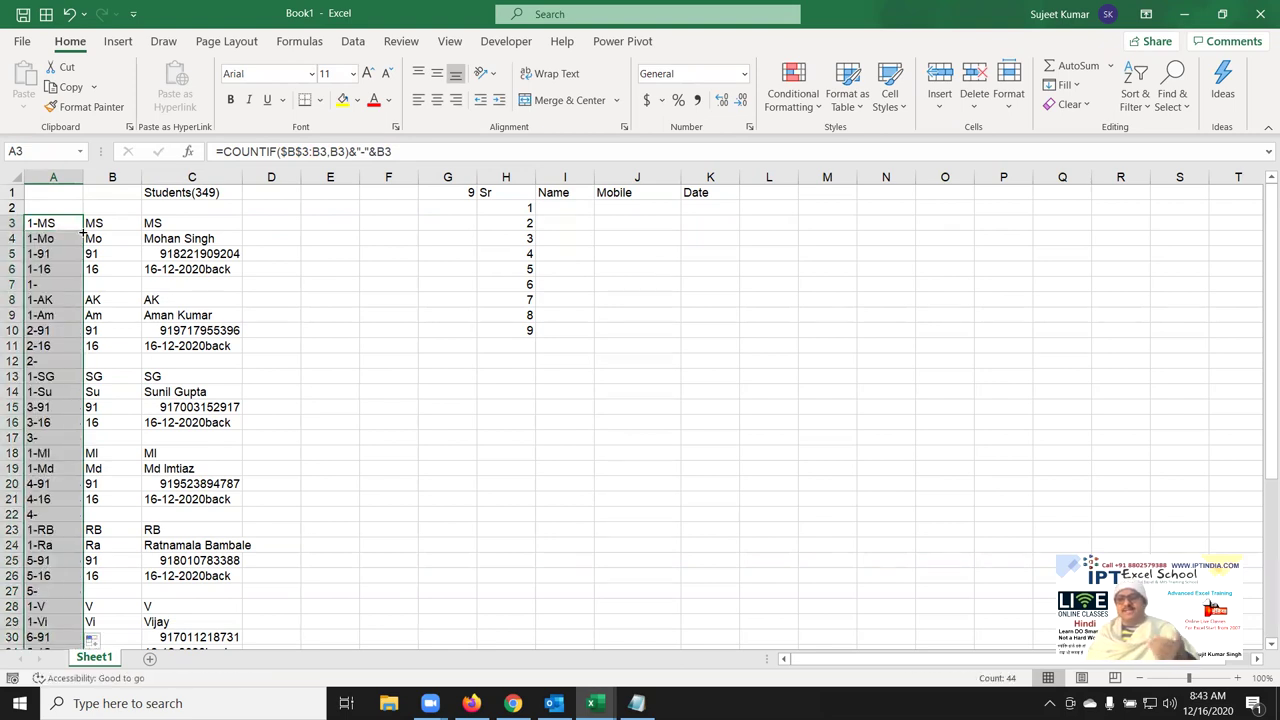
left_click(550, 206)
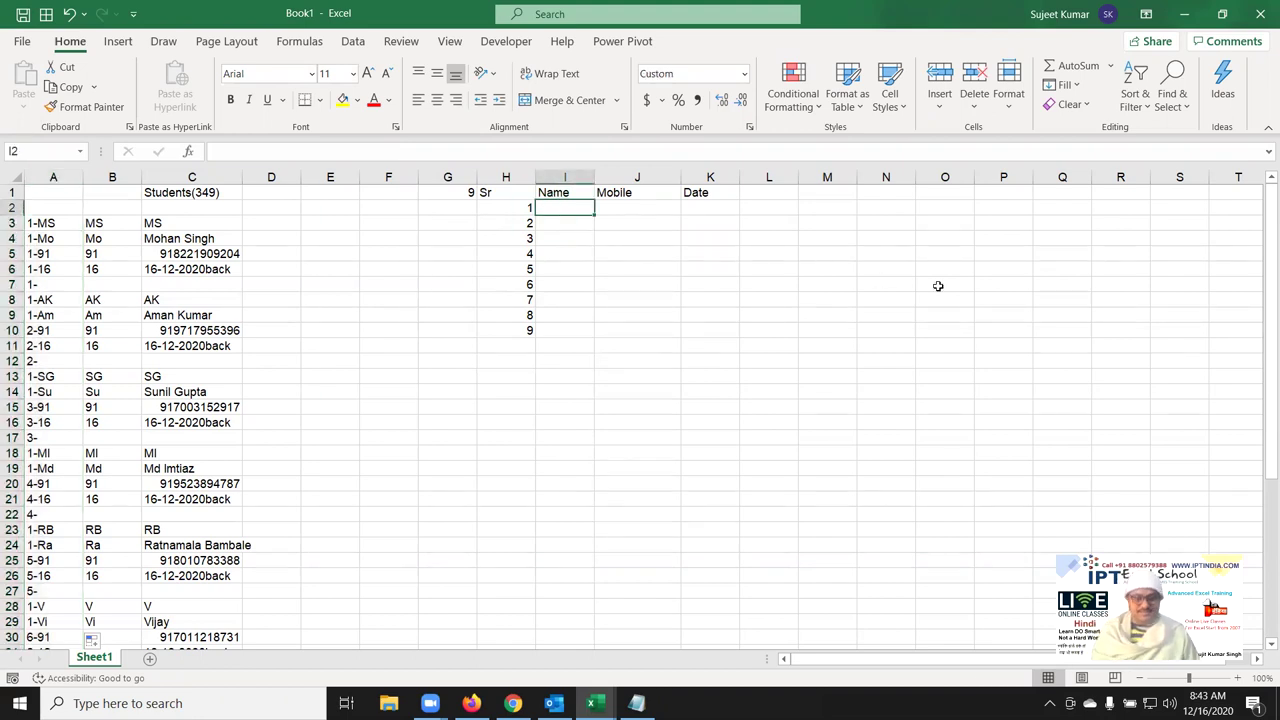
Enter =MATCH(H2&"-91",A:A,0) in I2 so it returns row 5.
type("=")
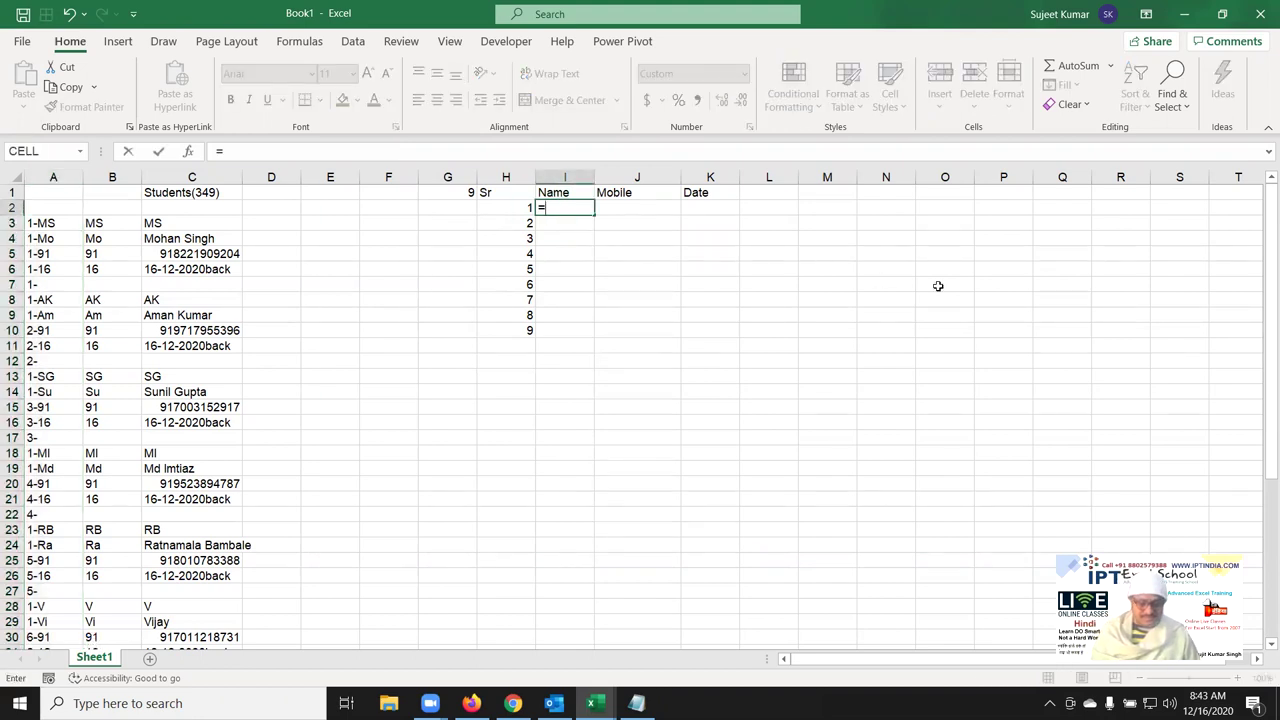
type("C")
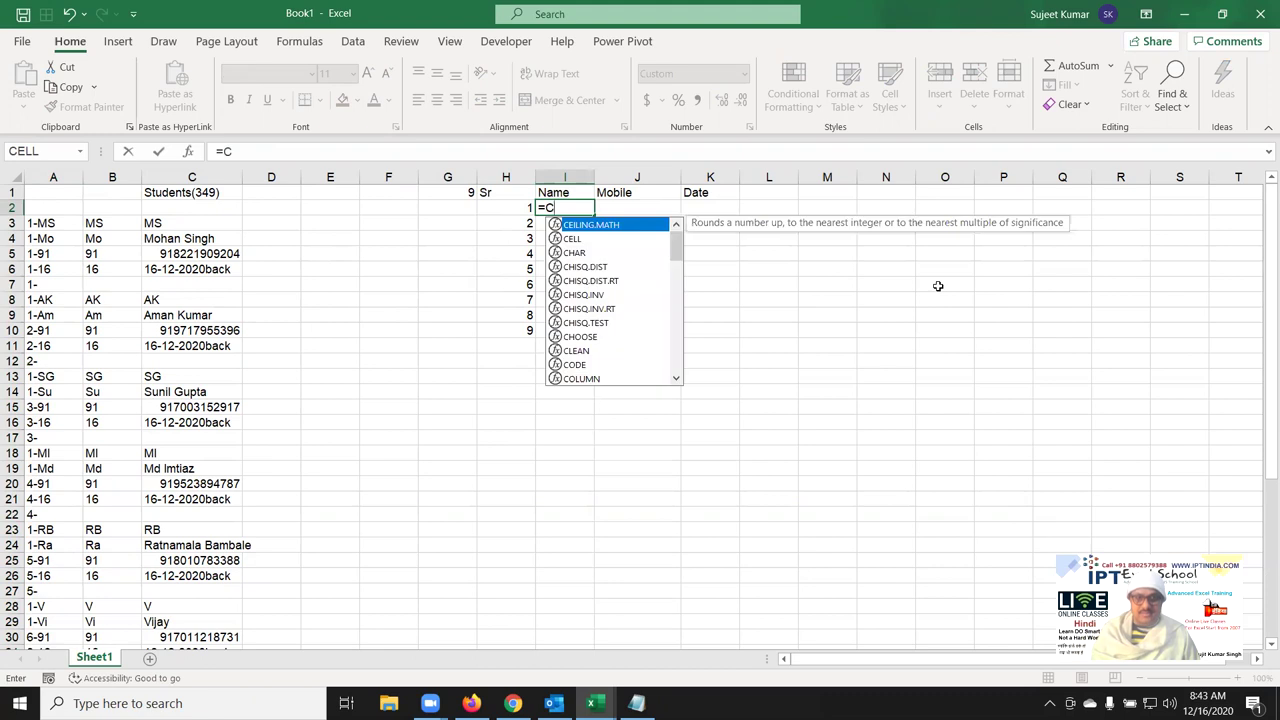
key("BackSpace")
type("M")
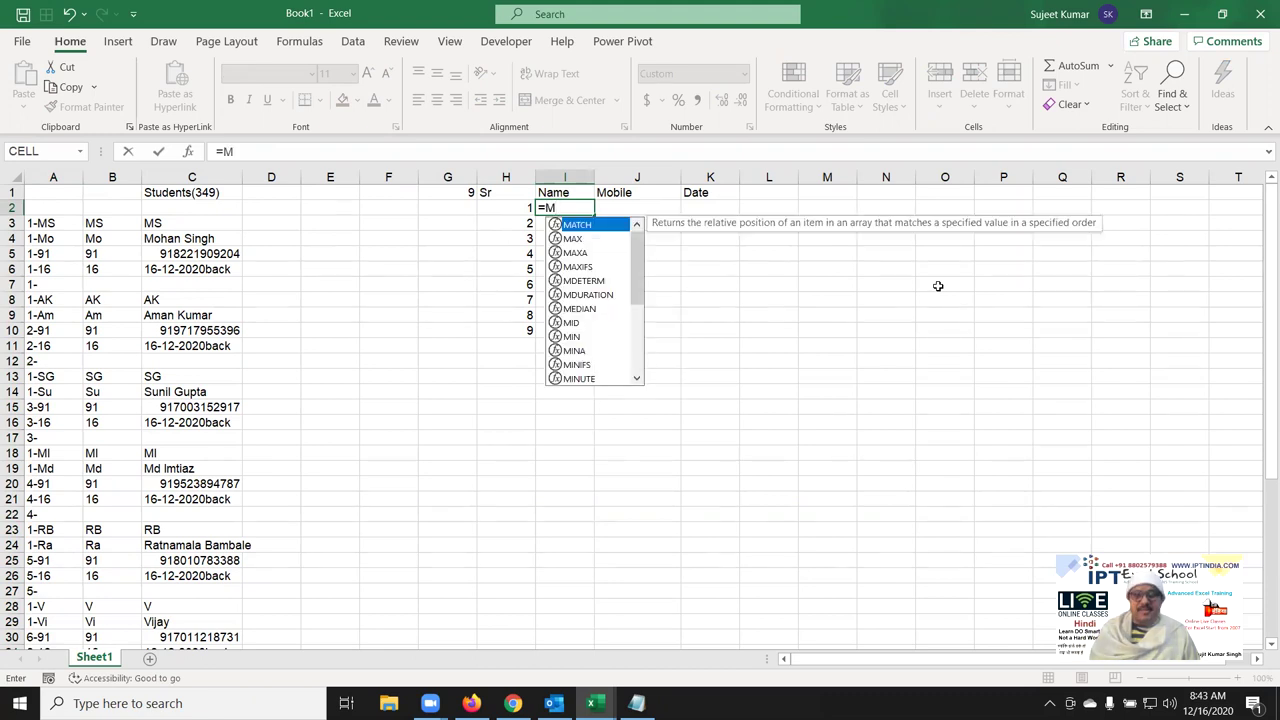
key("Tab")
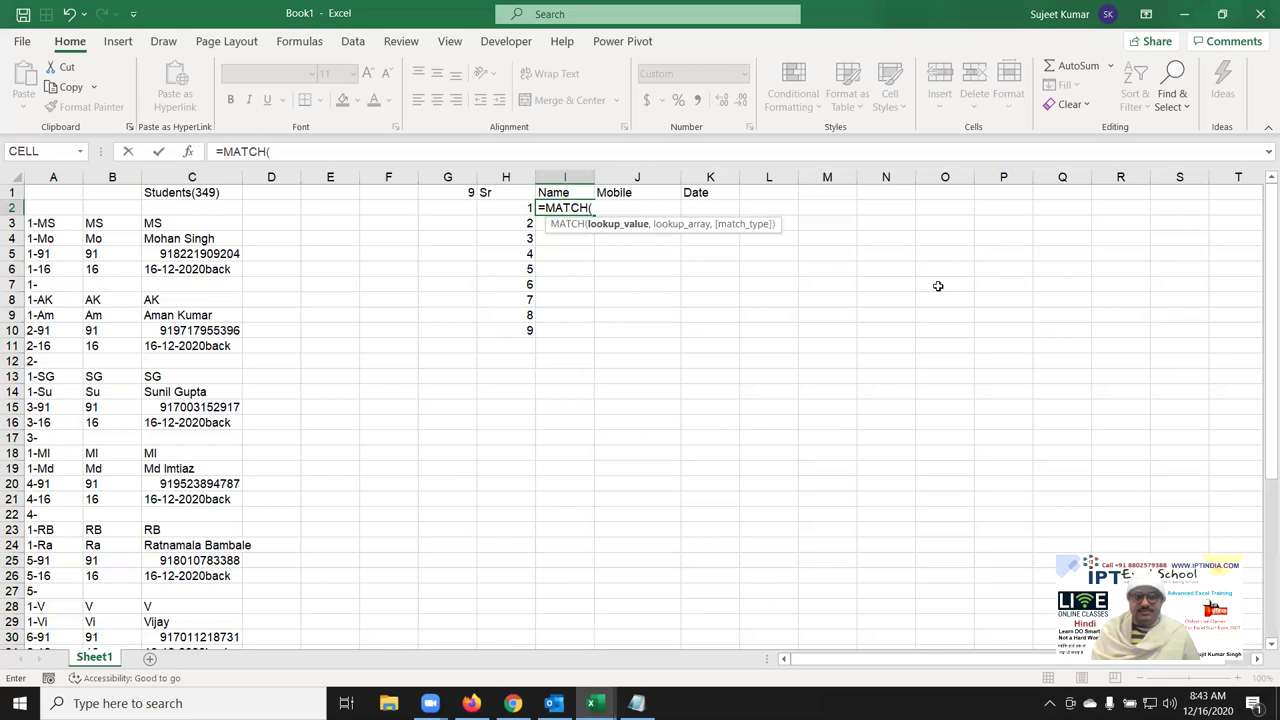
type("H2&")
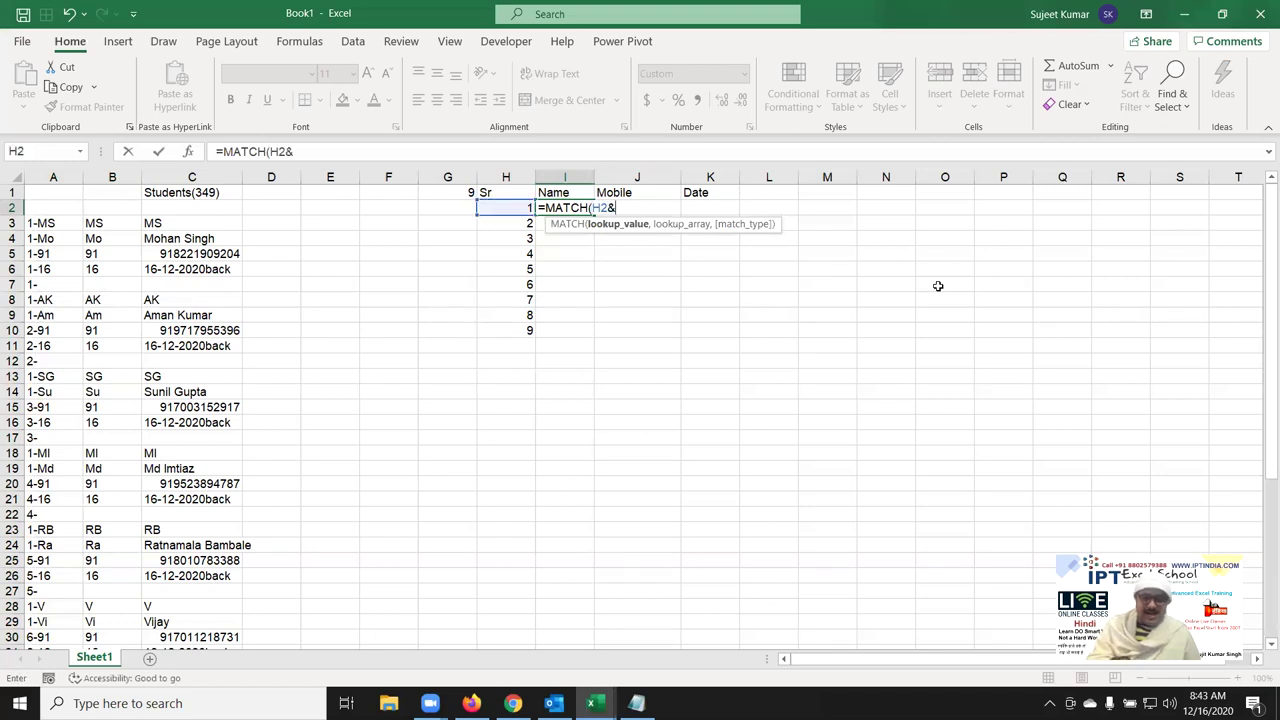
type("\"-91\"")
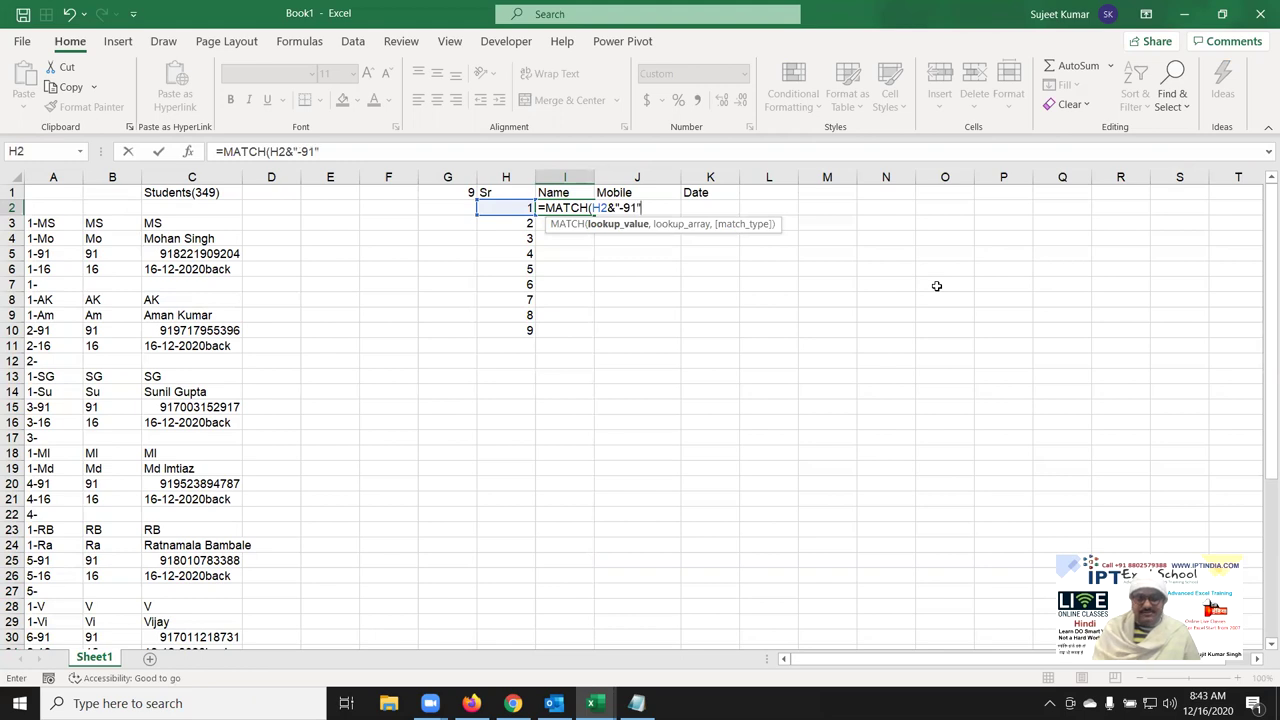
type(",")
left_click(51, 177)
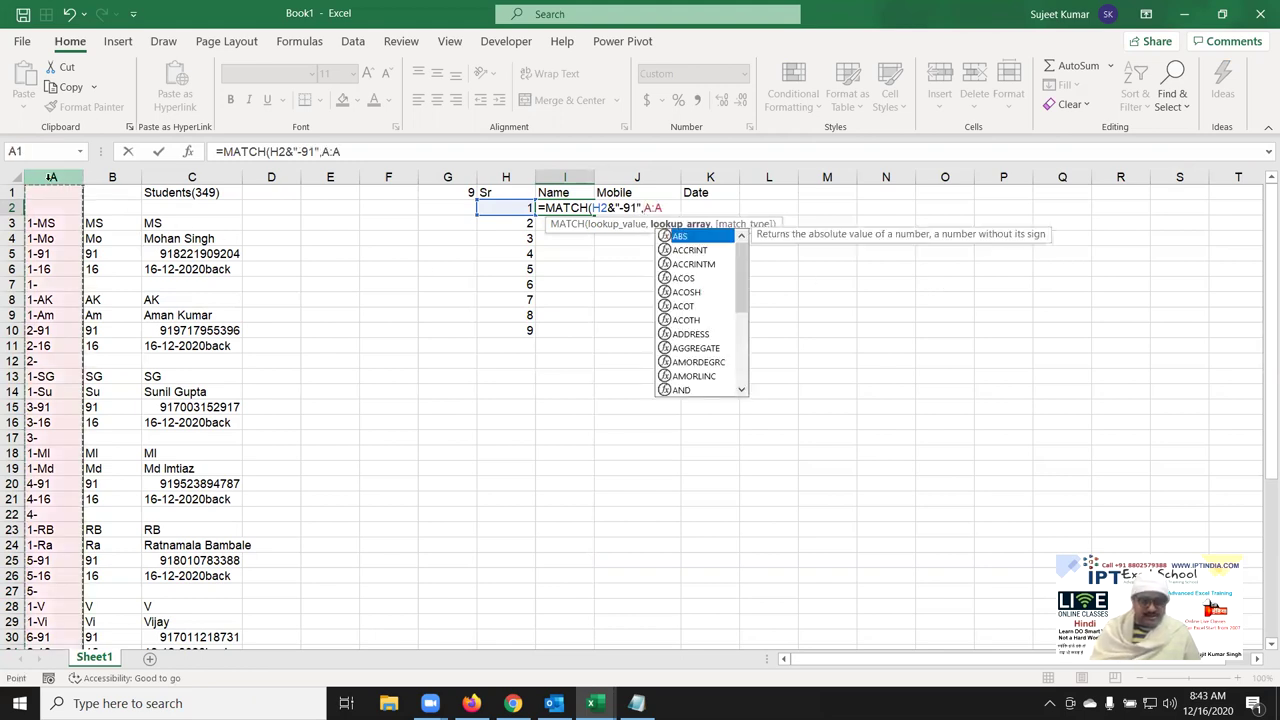
type(",0")
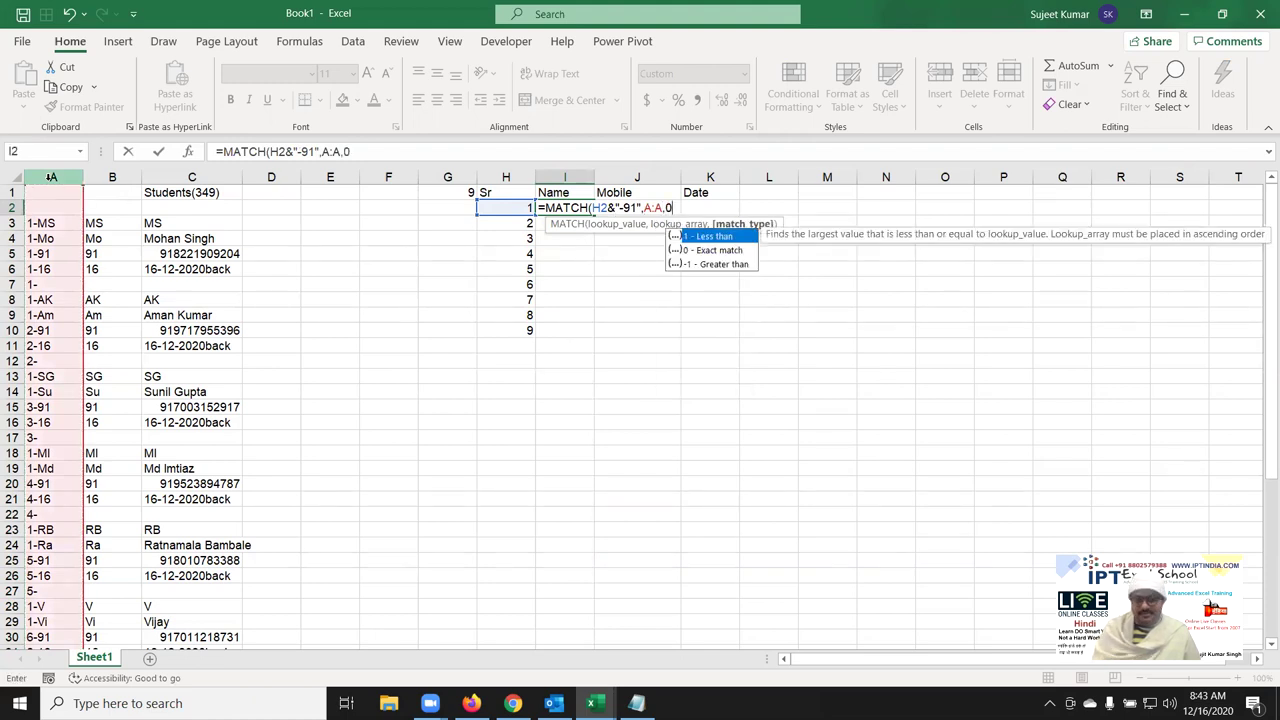
key("Return")
key("Up")
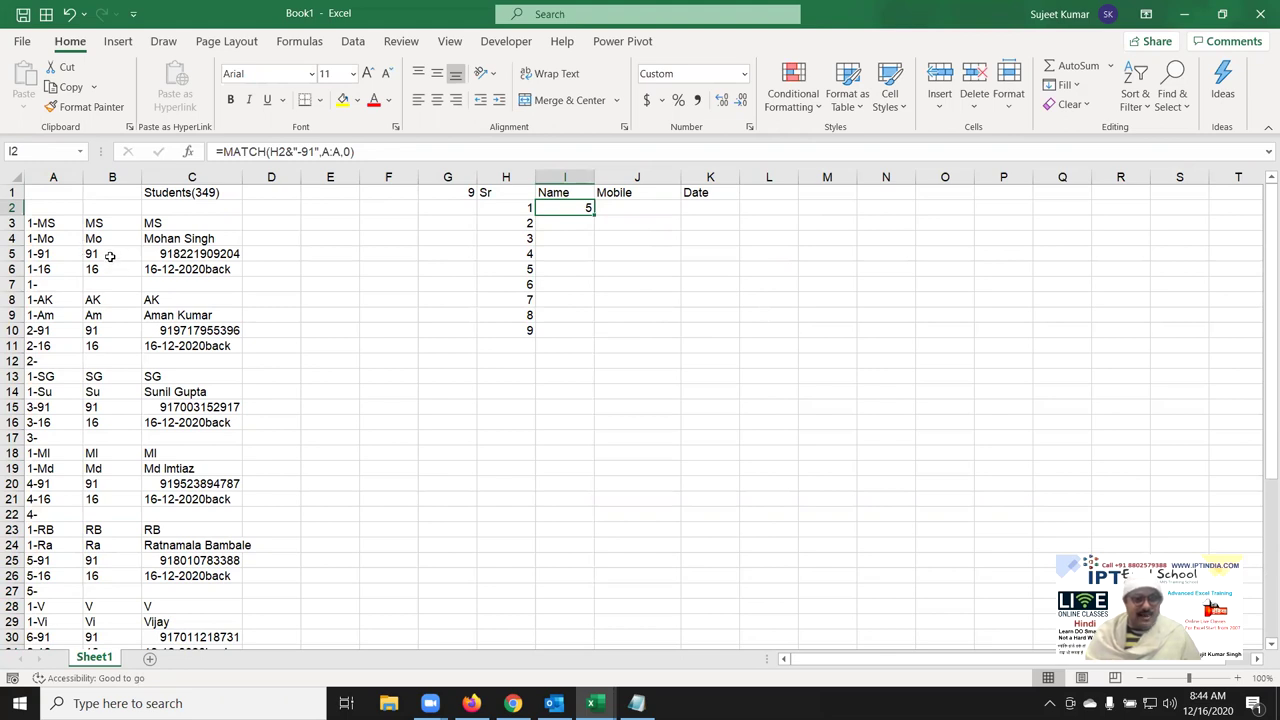
left_click(110, 256)
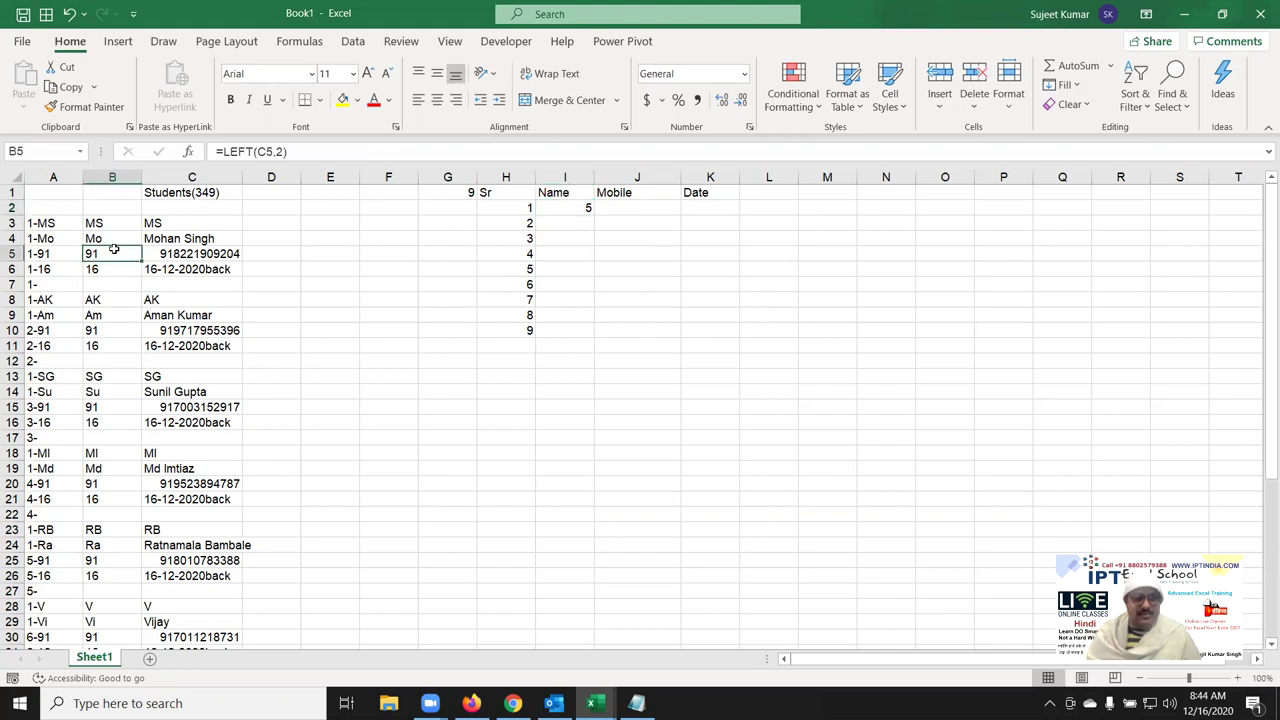
Wrap I2's MATCH inside OFFSET anchored on A1 with a column offset of 2.
left_click(585, 210)
left_click(287, 152)
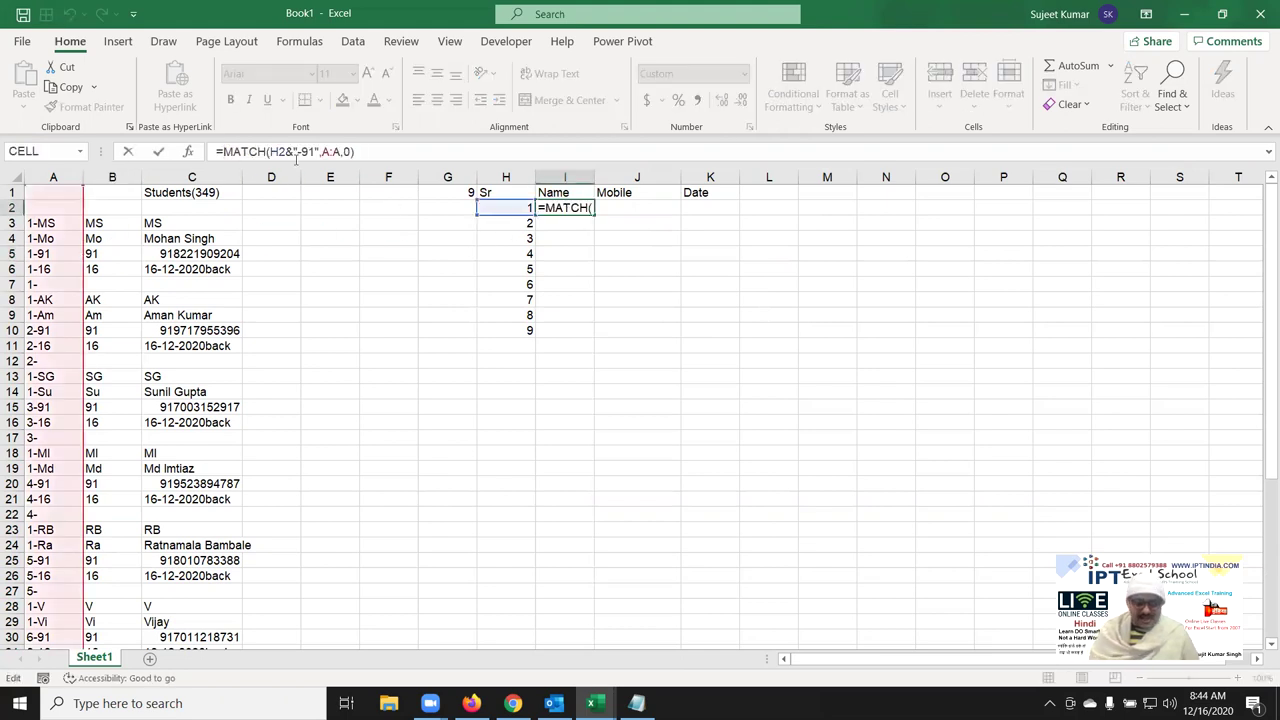
type("IN")
key("BackSpace")
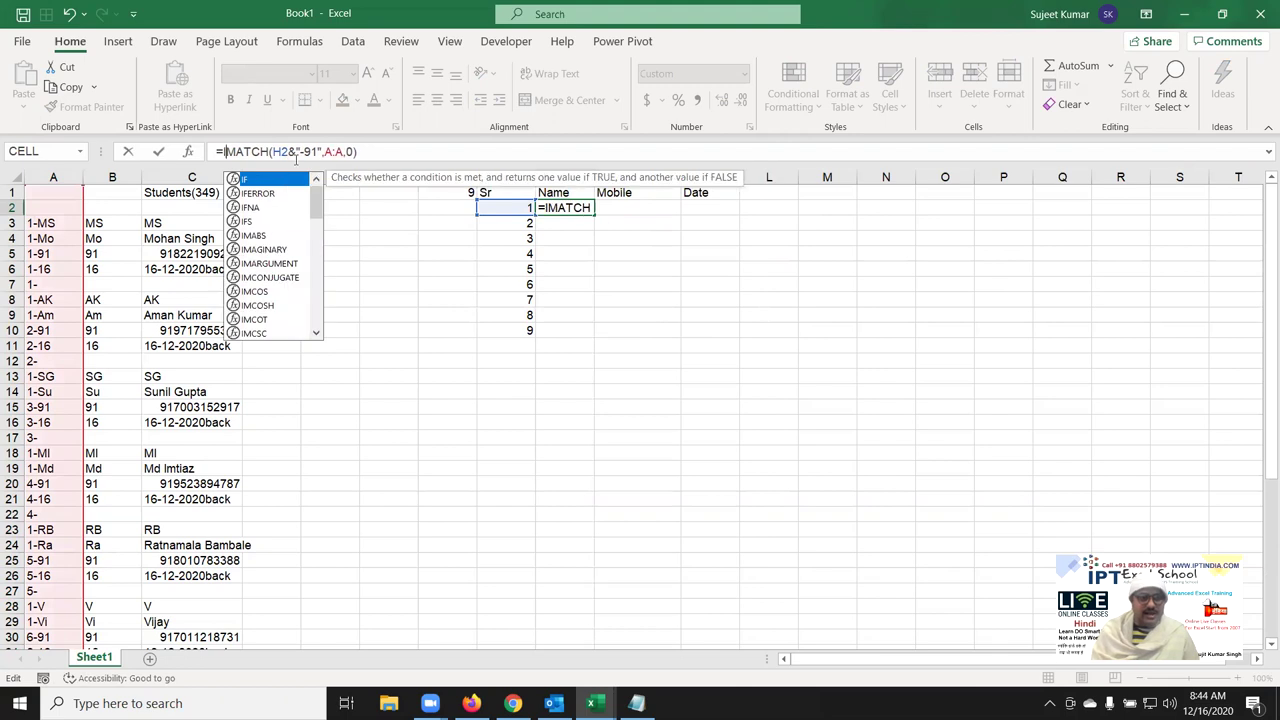
key("BackSpace")
type("OFFS")
key("Tab")
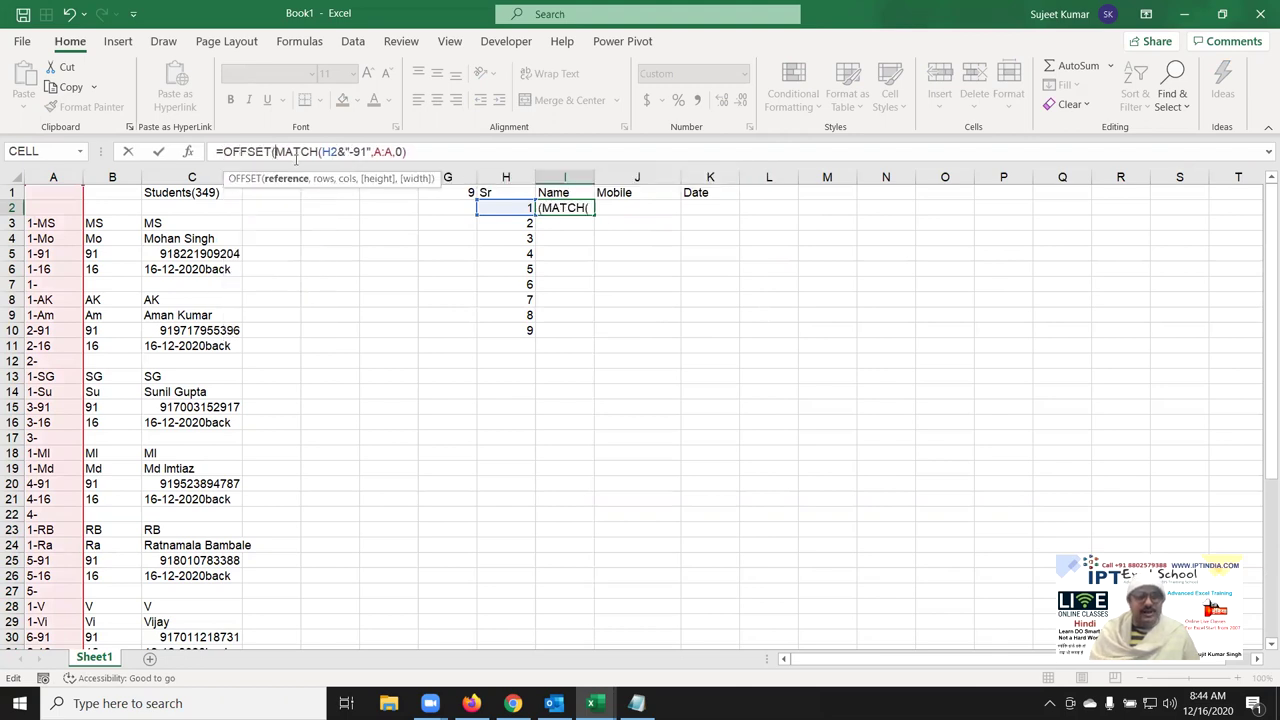
left_click(42, 191)
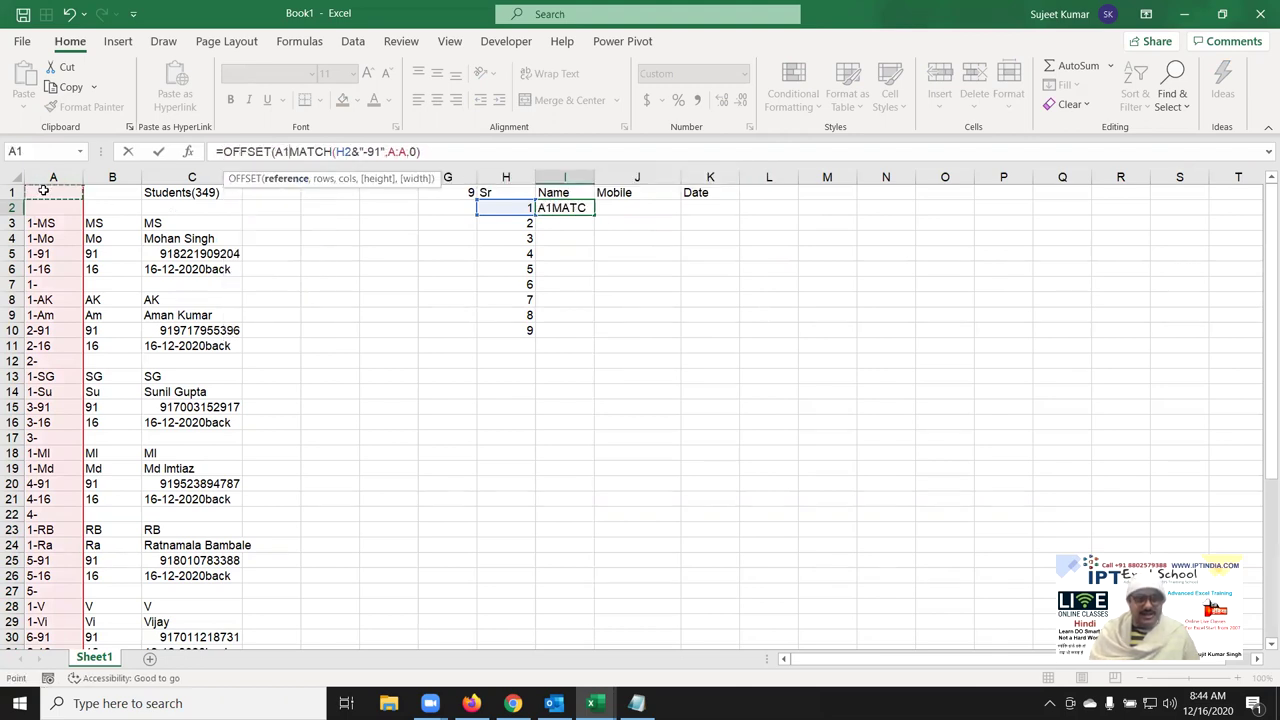
type(",")
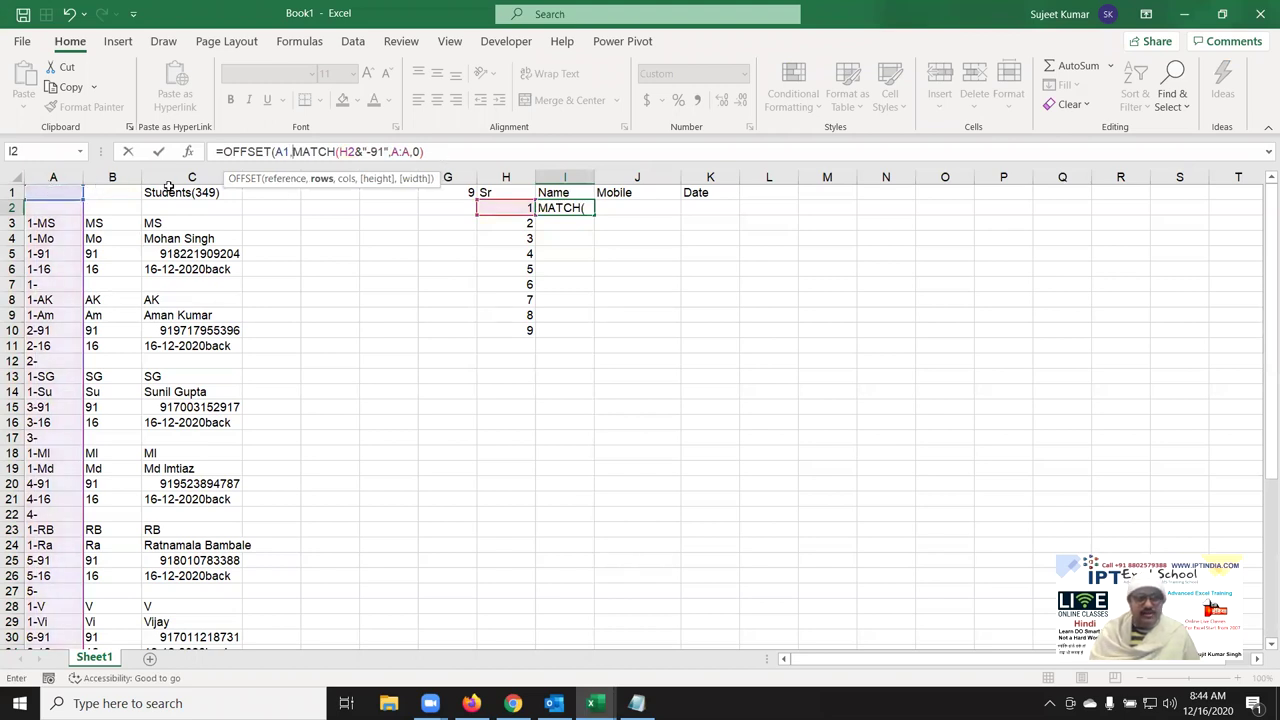
left_click(432, 152)
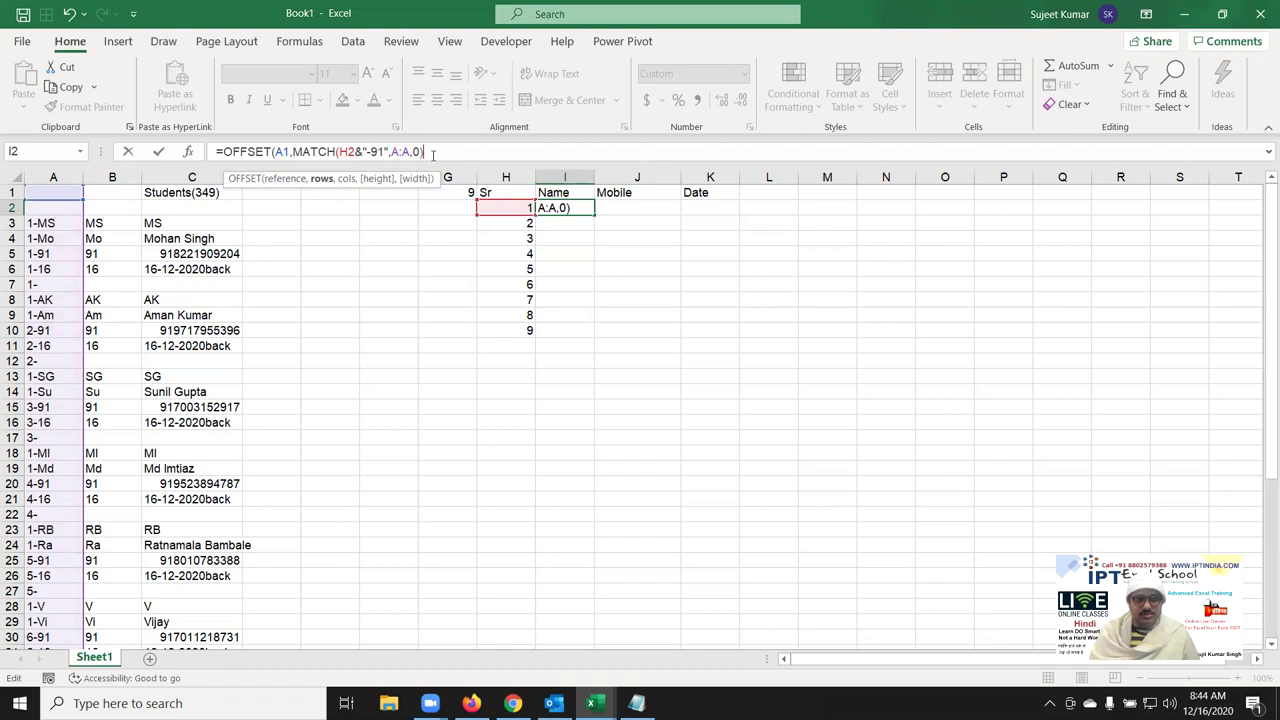
type(",2)")
key("Return")
key("Up")
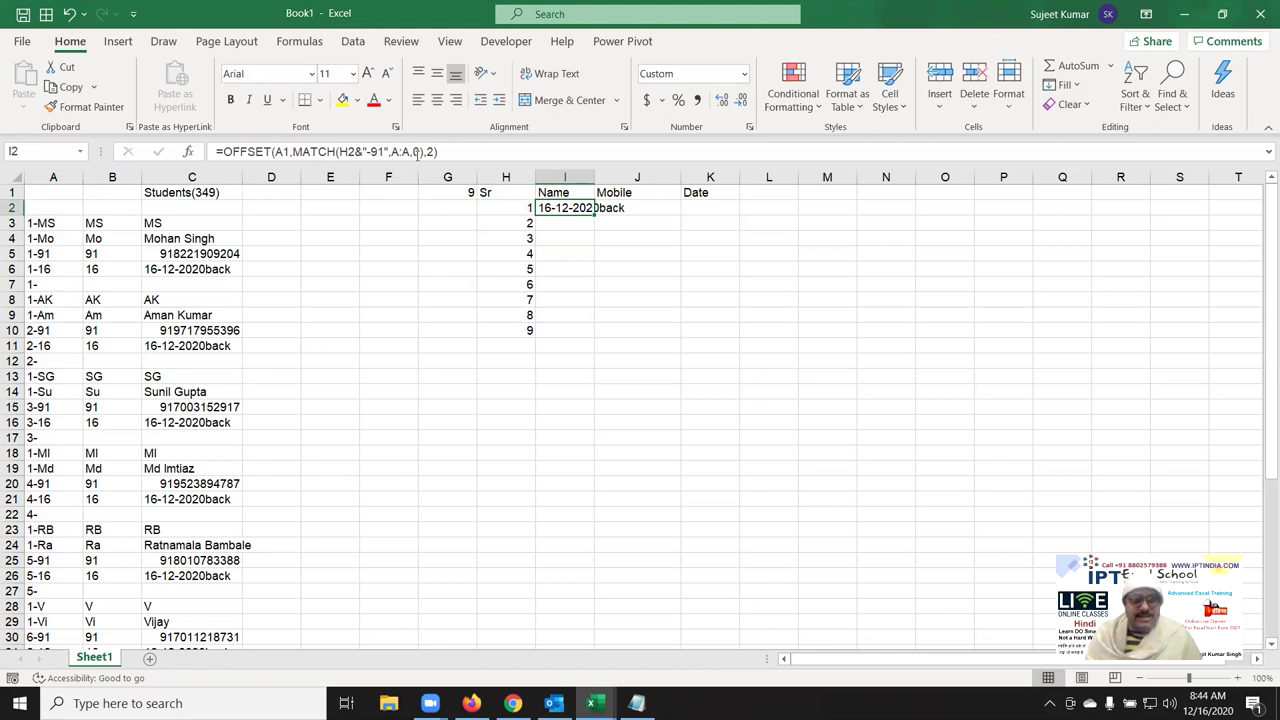
Subtract 2 from the MATCH row offset so I2 returns the student's name.
left_click(424, 151)
type("-1")
key("ctrl+Return")
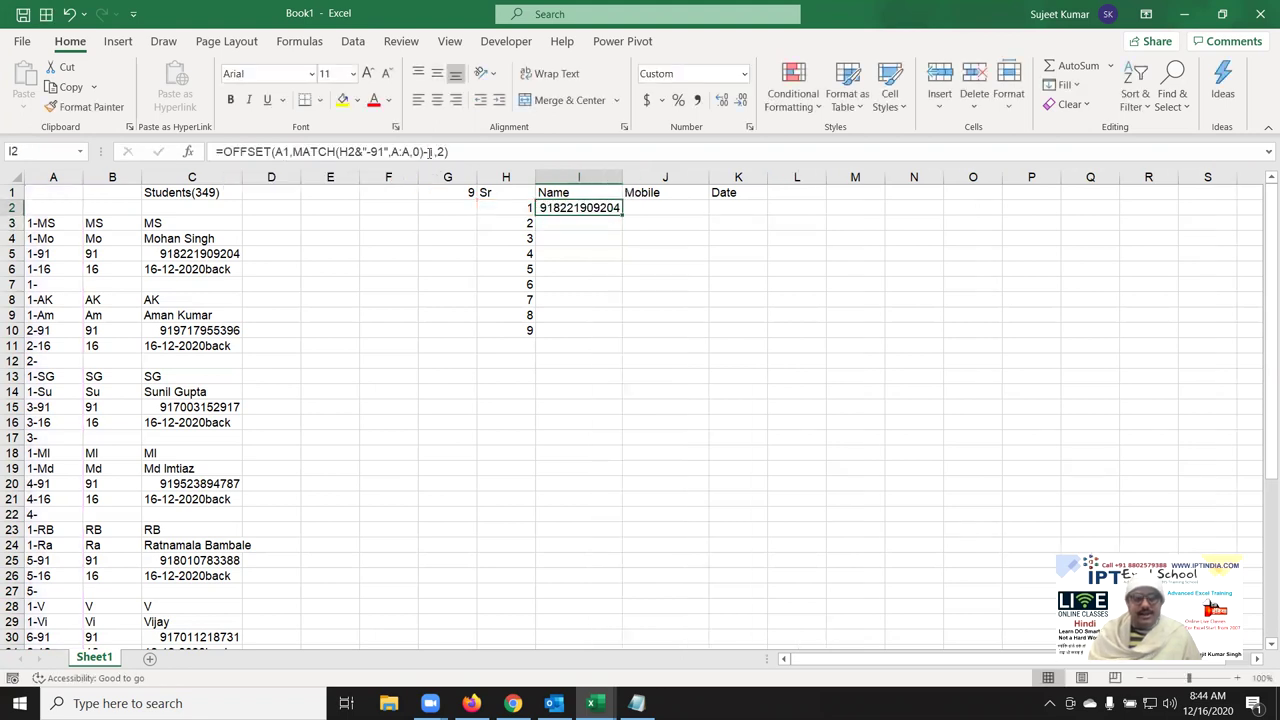
left_click(428, 151)
key("BackSpace")
type("2")
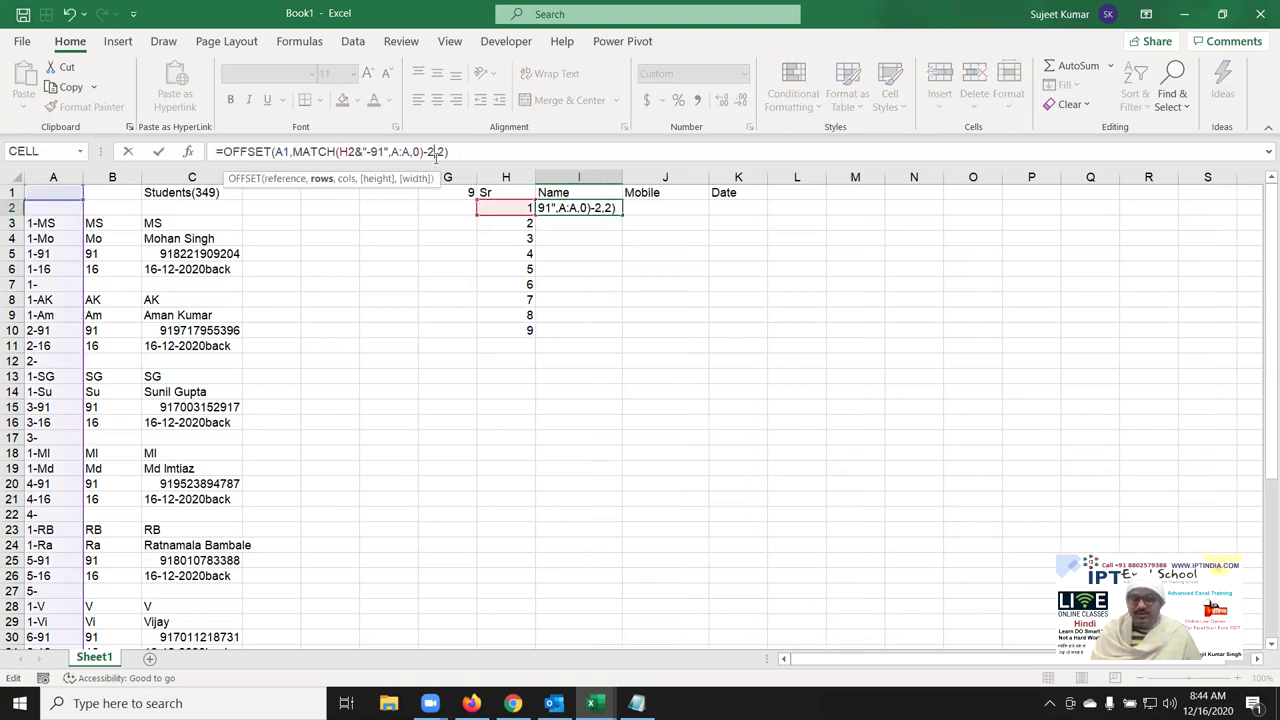
key("ctrl+Return")
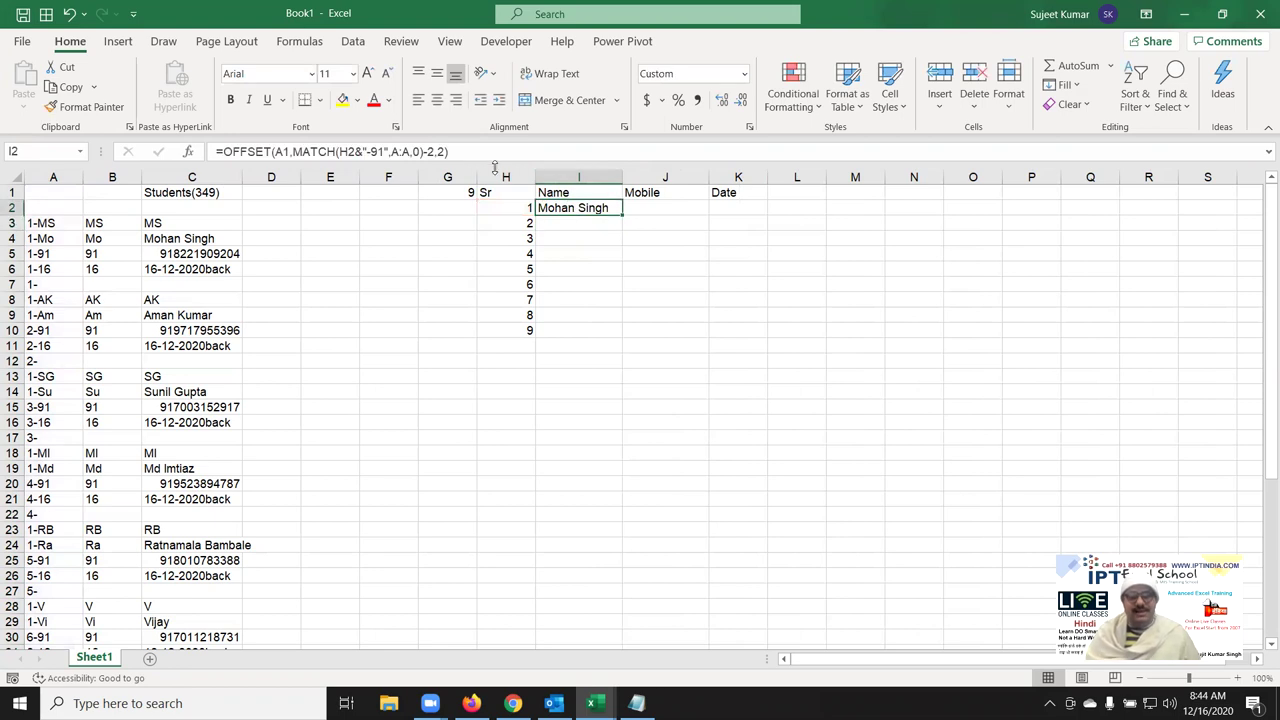
key("F2")
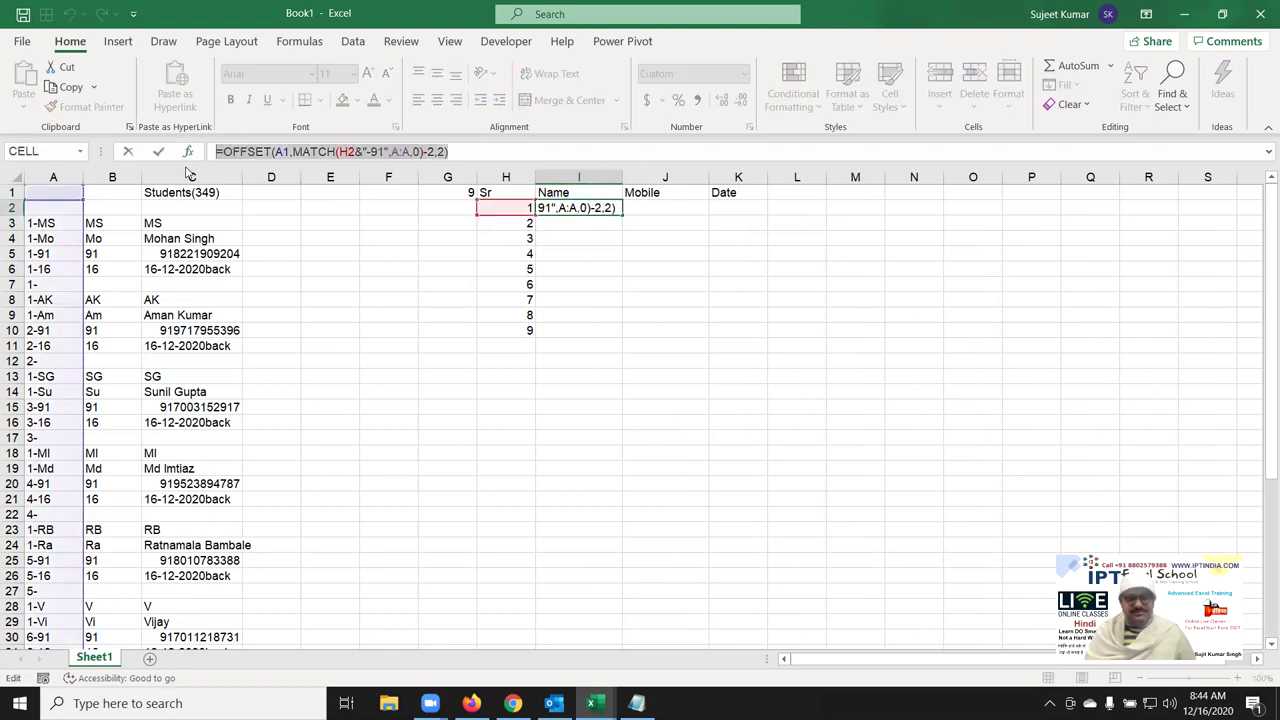
key("Escape")
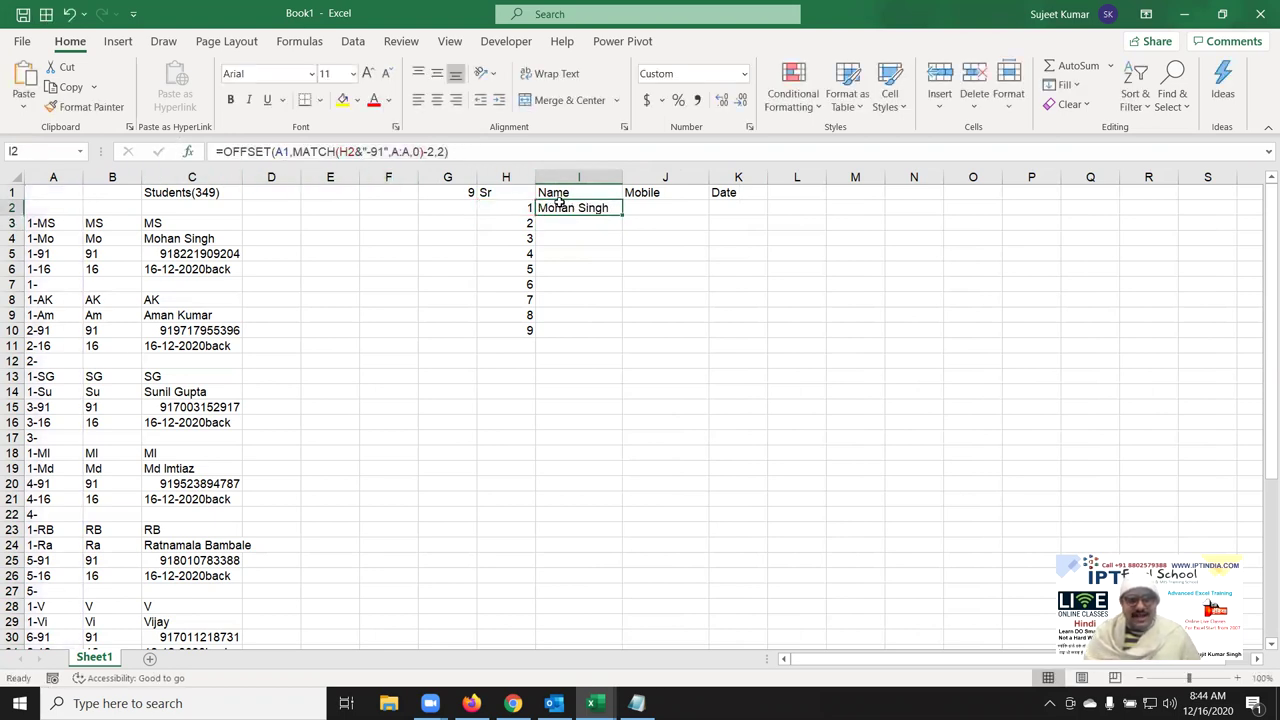
Wrap the OFFSET formula in IFERROR with an empty-string fallback.
left_click(222, 151)
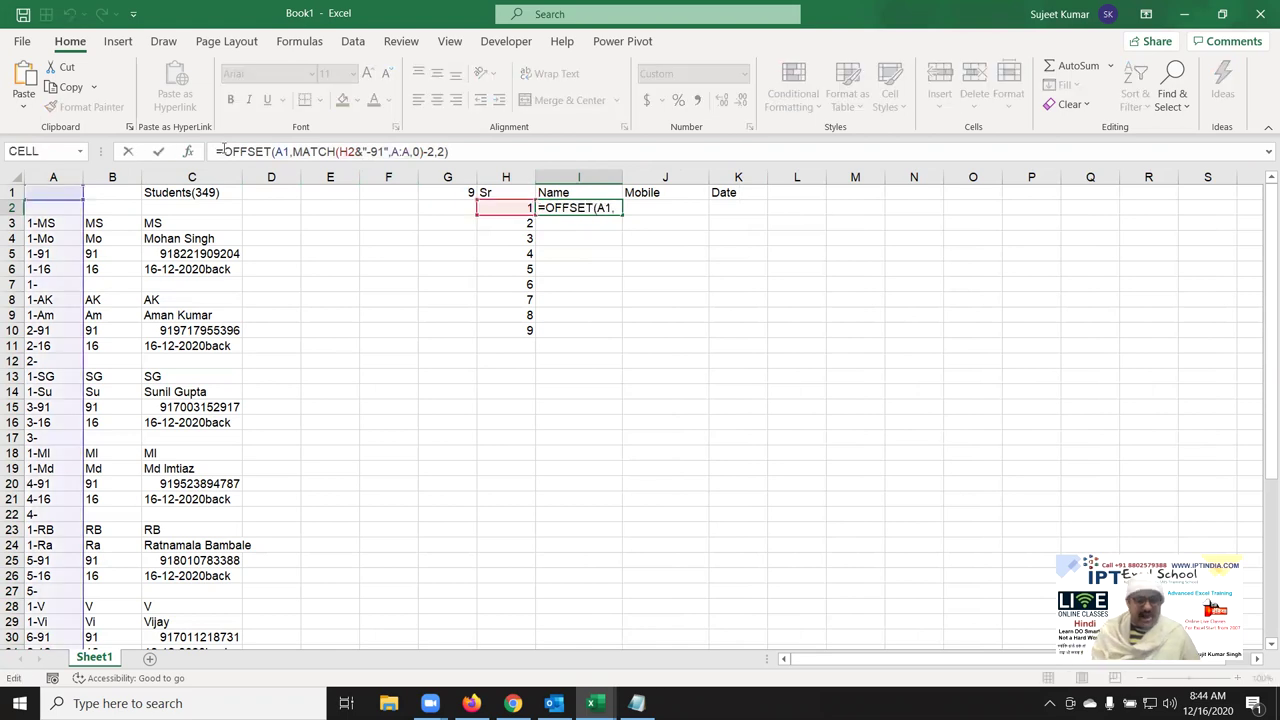
type("IF")
key("Down")
key("Tab")
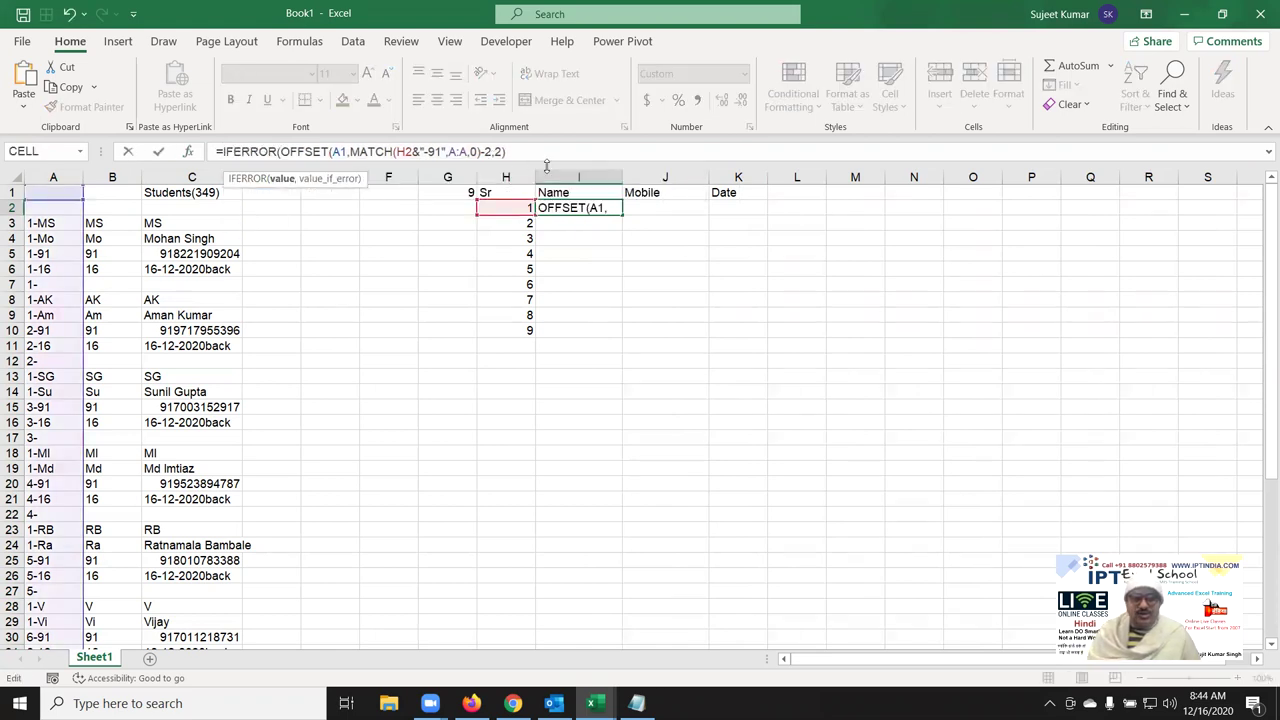
left_click(545, 152)
type(",\"\"")
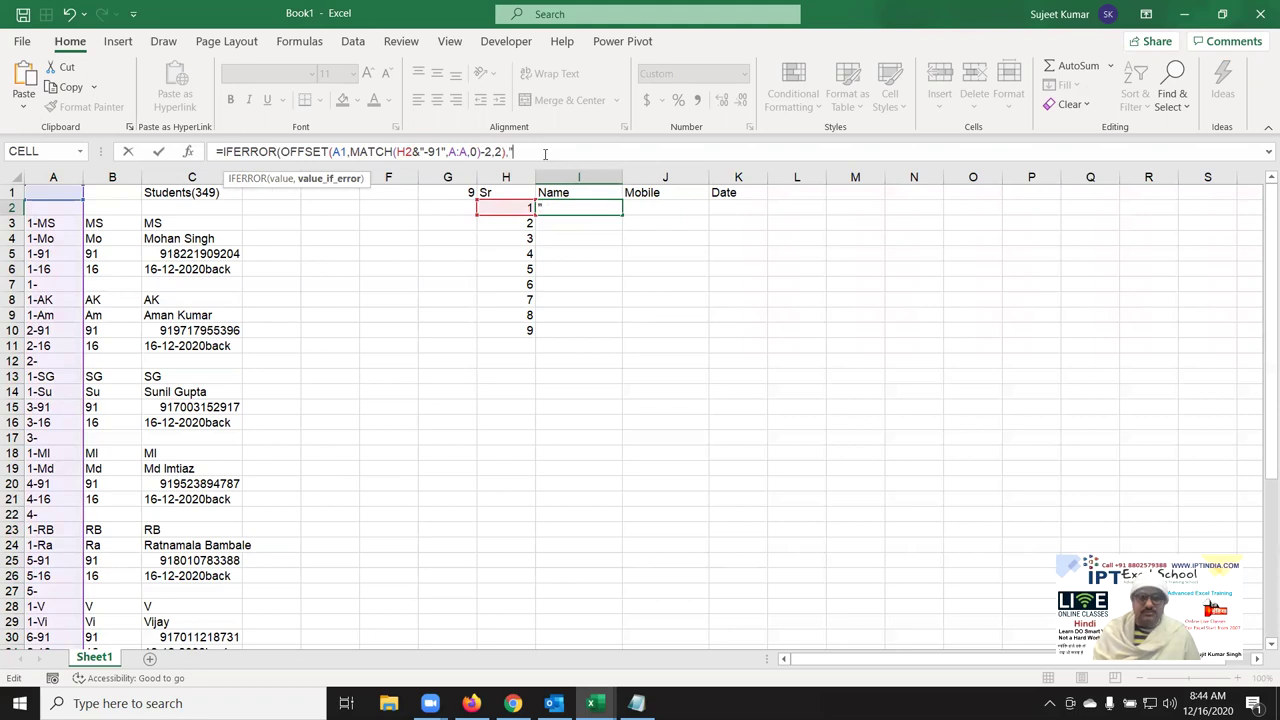
type(")")
key("ctrl+Return")
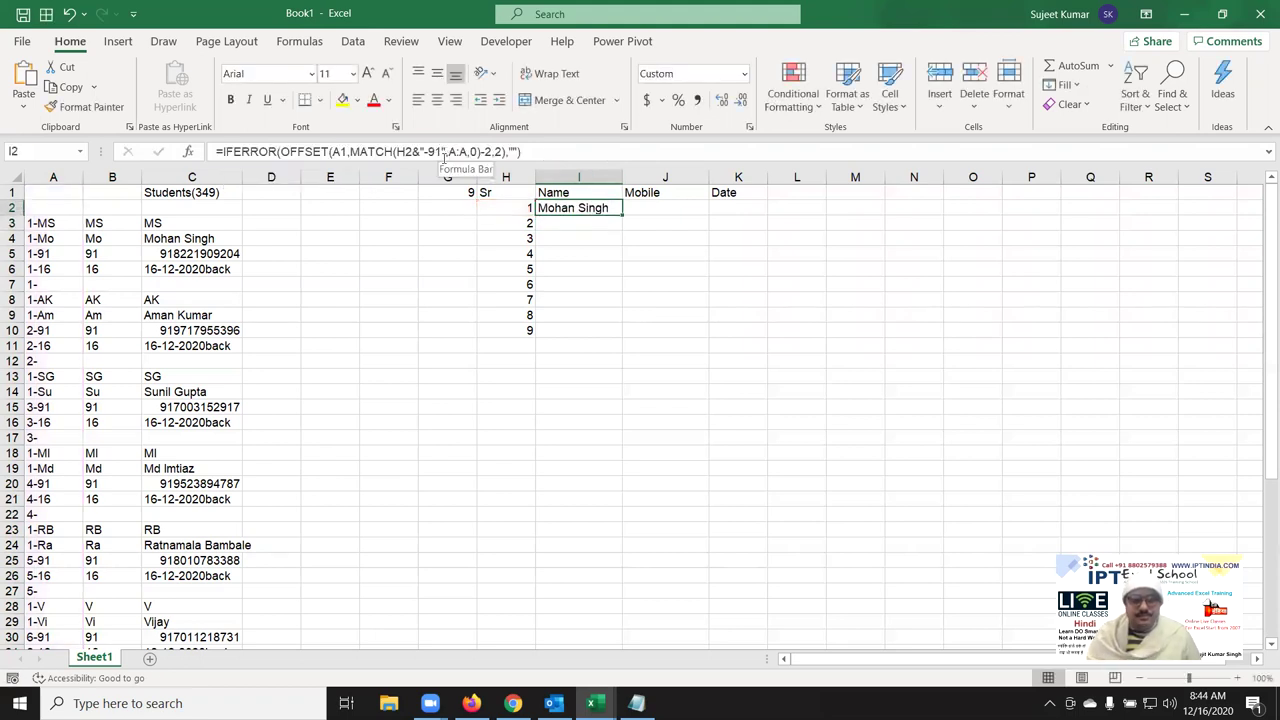
Make the A1 anchor absolute ($A$1) and copy the finished formula text.
left_click(408, 151)
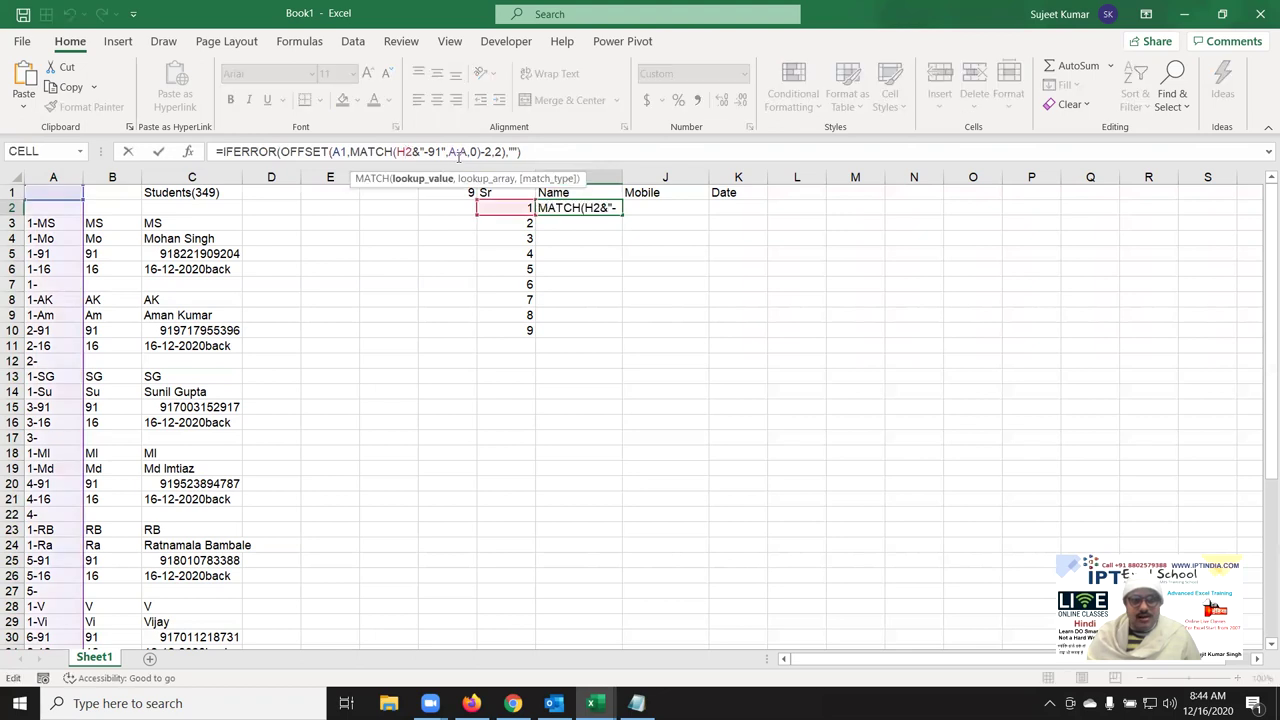
left_click(338, 151)
key("F4")
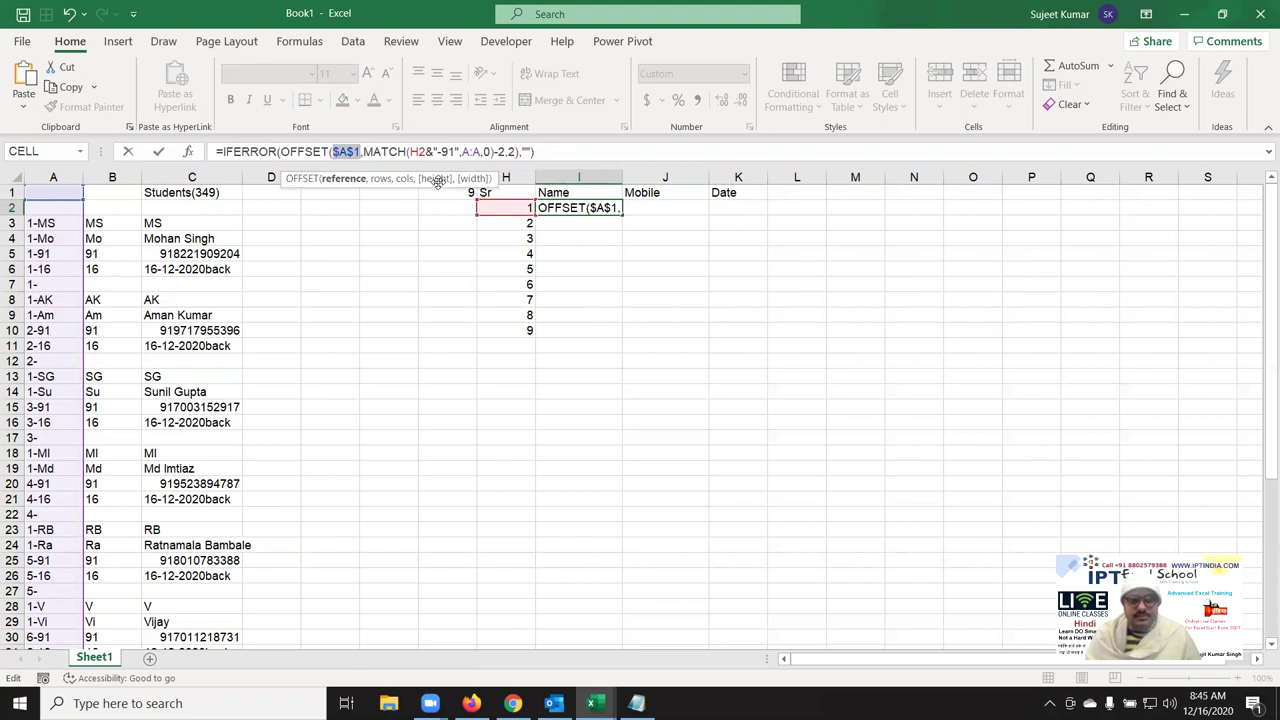
key("Return")
left_click(585, 208)
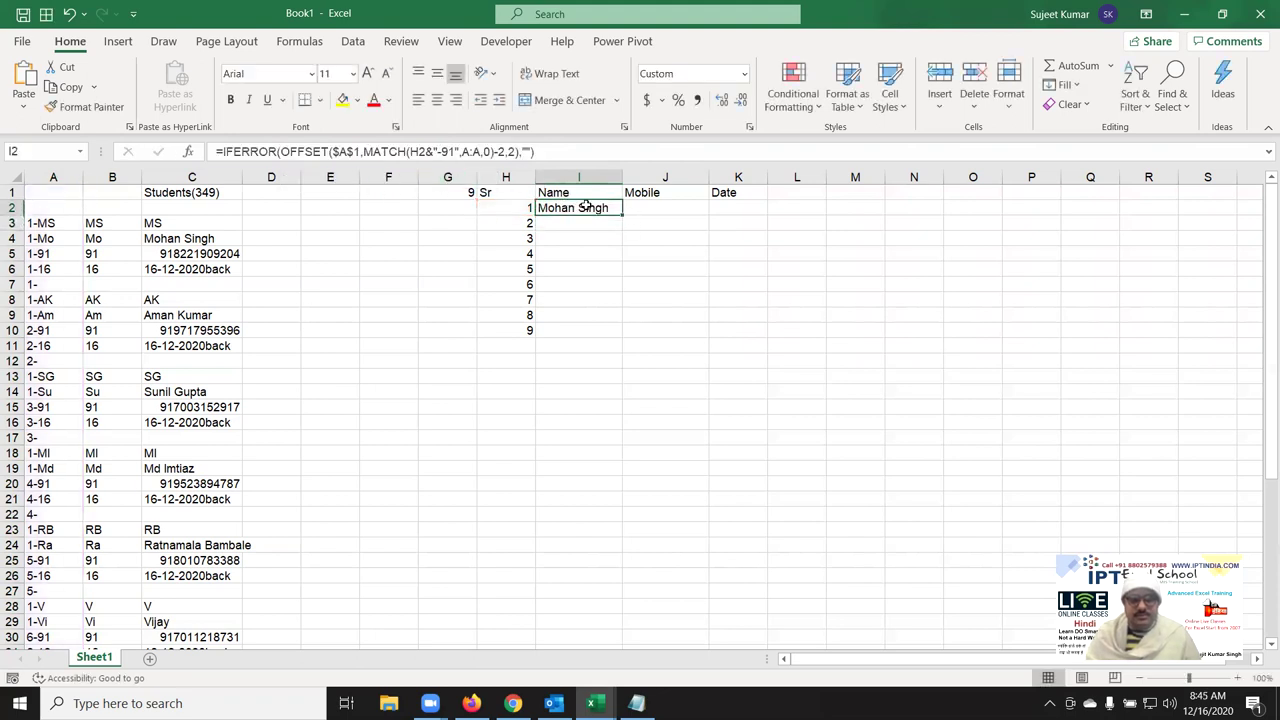
key("F2")
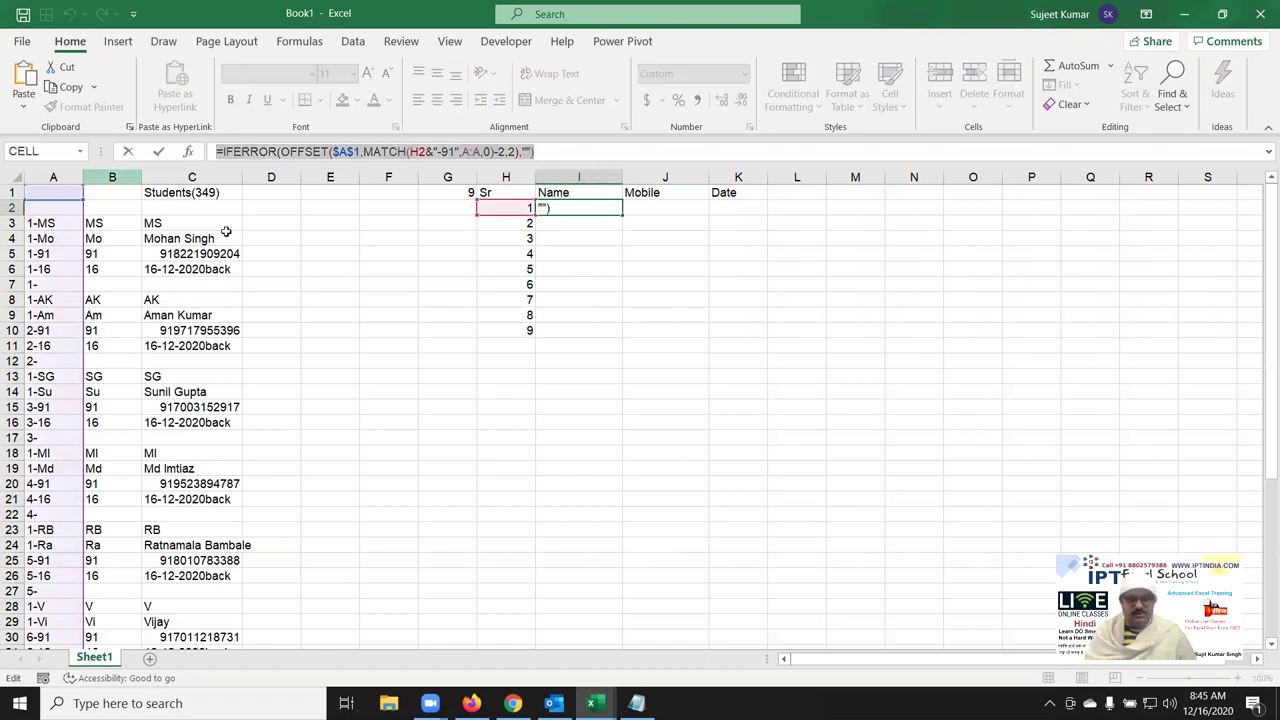
key("ctrl+c")
key("Escape")
Paste the formula into J2 with offset -1 and into K2 with the offset removed.
left_click(674, 207)
key("ctrl+v")
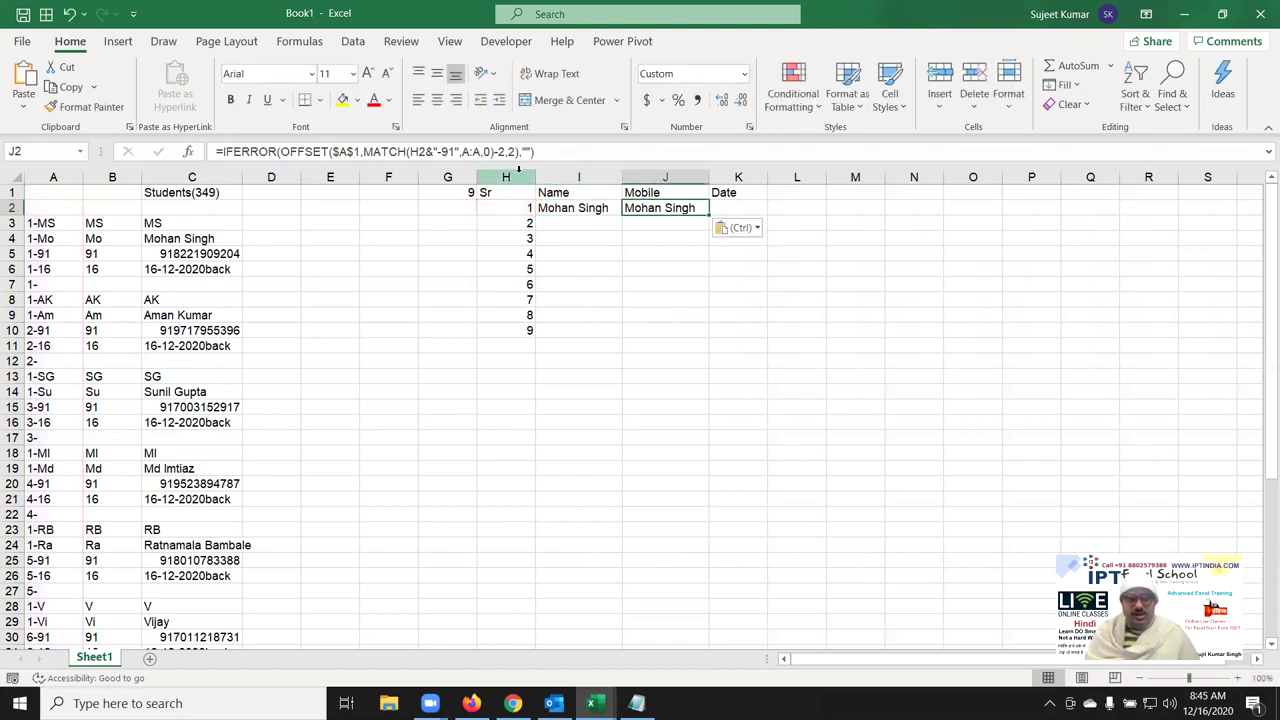
left_click(498, 151)
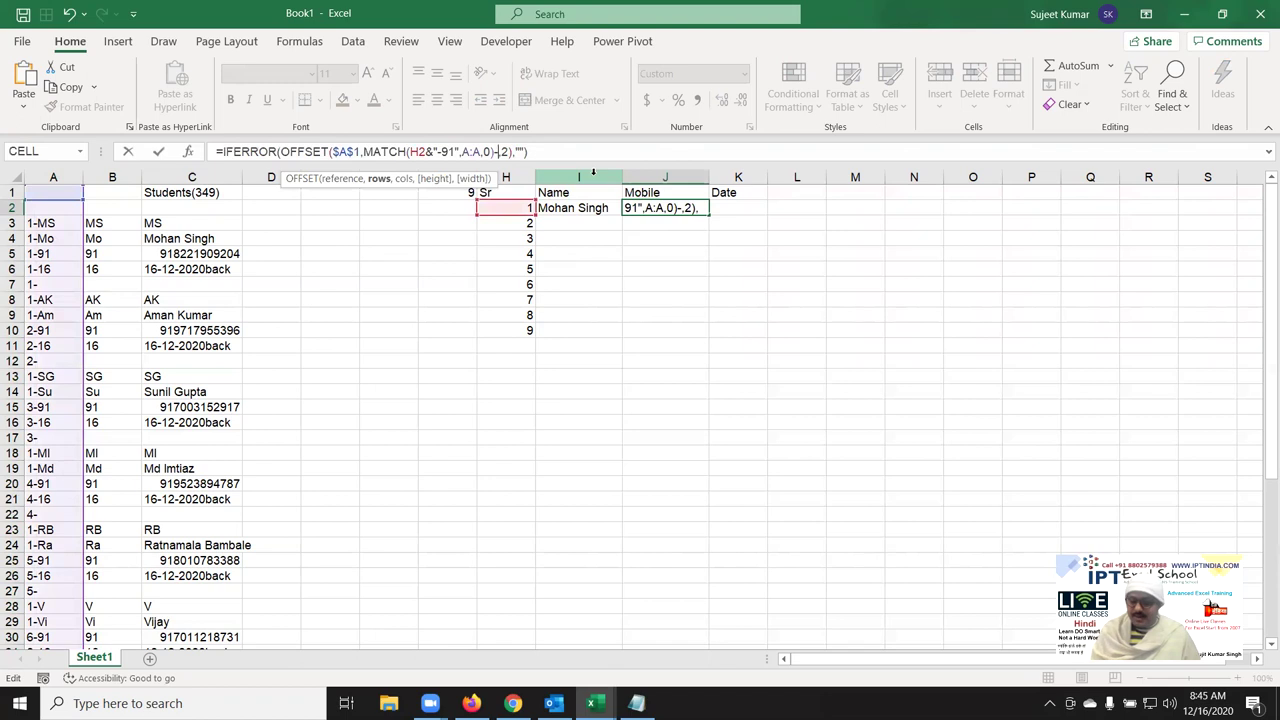
type("1")
key("ctrl+Return")
key("Right")
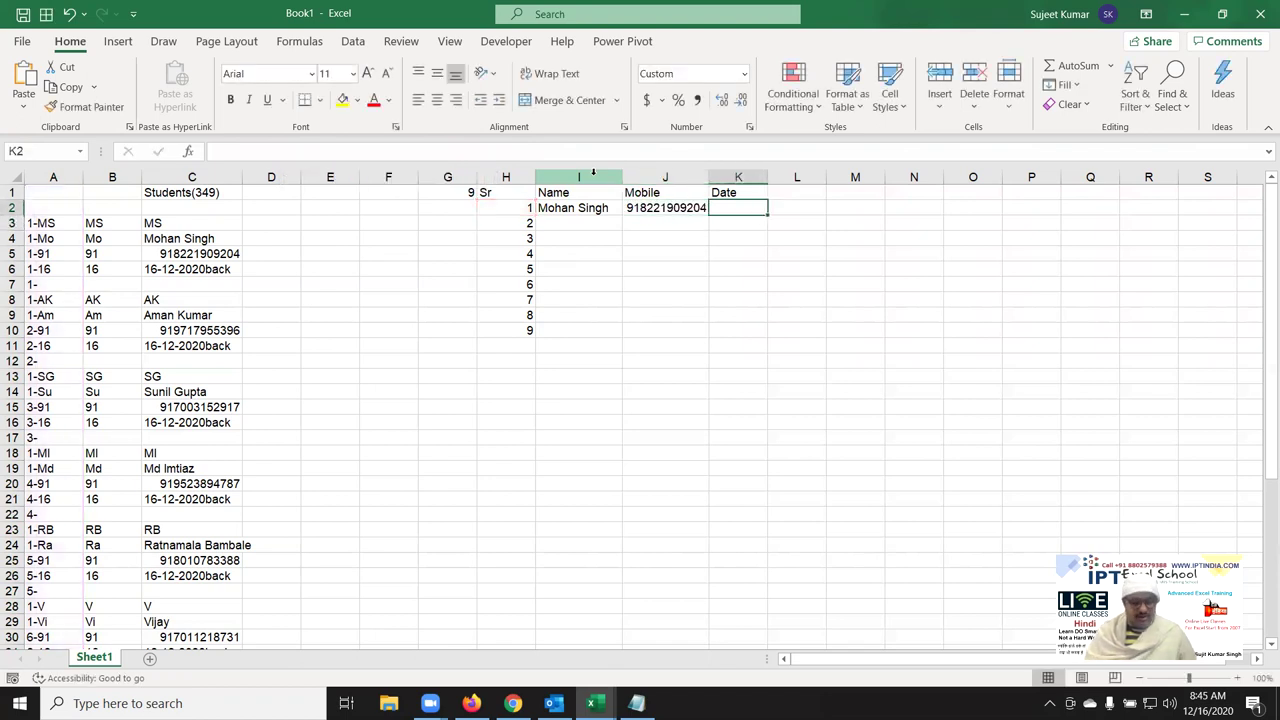
key("ctrl+v")
left_click(488, 151)
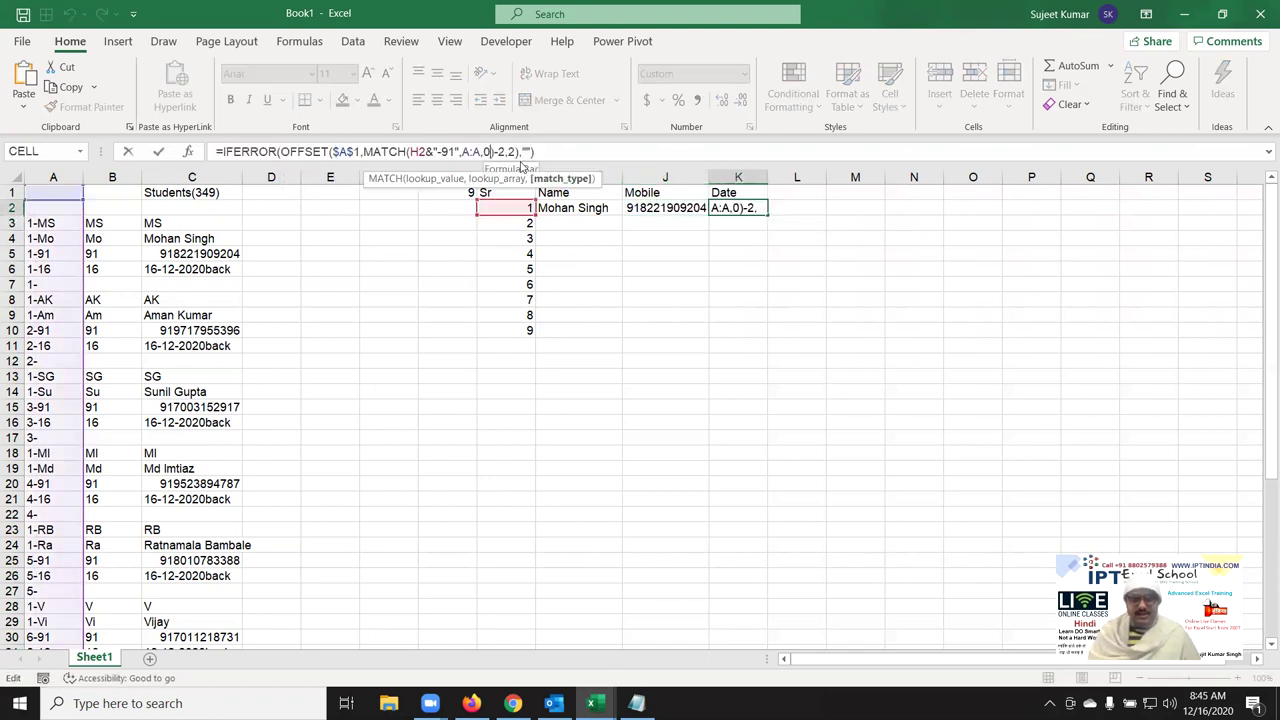
left_click(490, 151)
key("BackSpace")
key("BackSpace")
key("ctrl+Return")
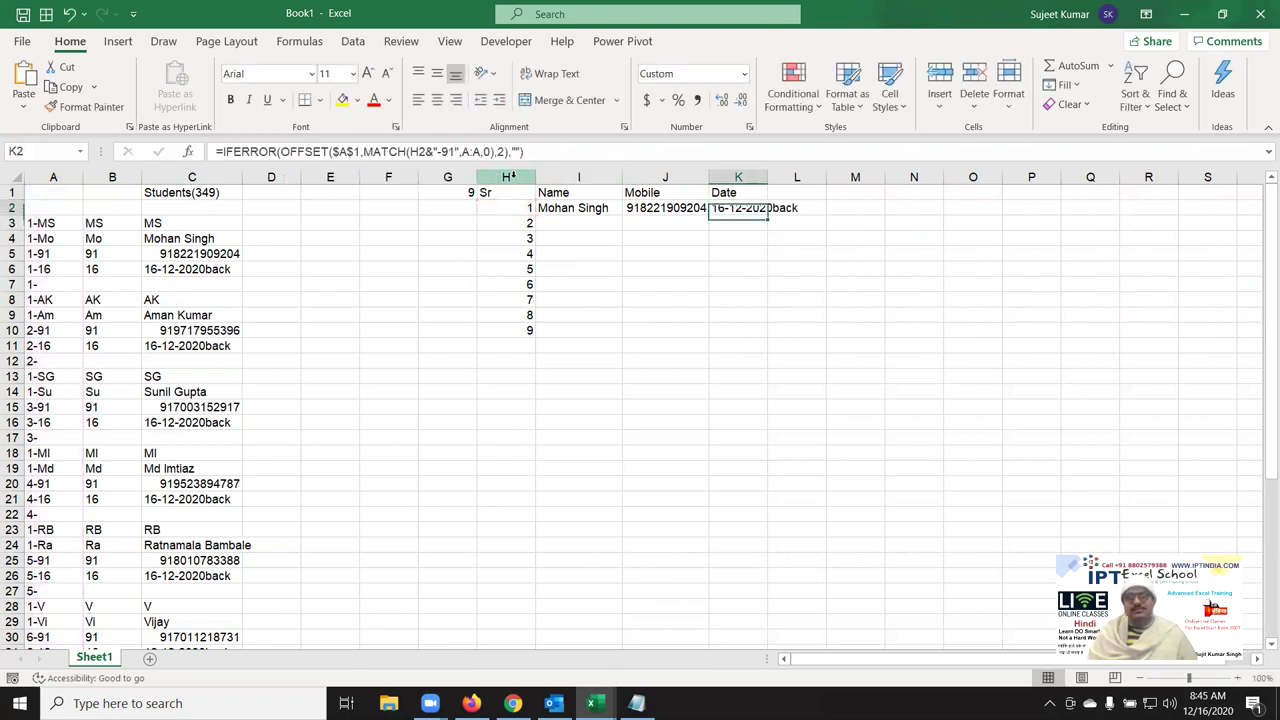
Fill the I2:K2 formulas down the table with Ctrl+D and check the results.
key("shift+Left")
key("shift+Left")
key("shift+Down")
key("shift+Down")
key("shift+Down")
key("shift+Down")
key("shift+Down")
key("shift+Down")
key("shift+Down")
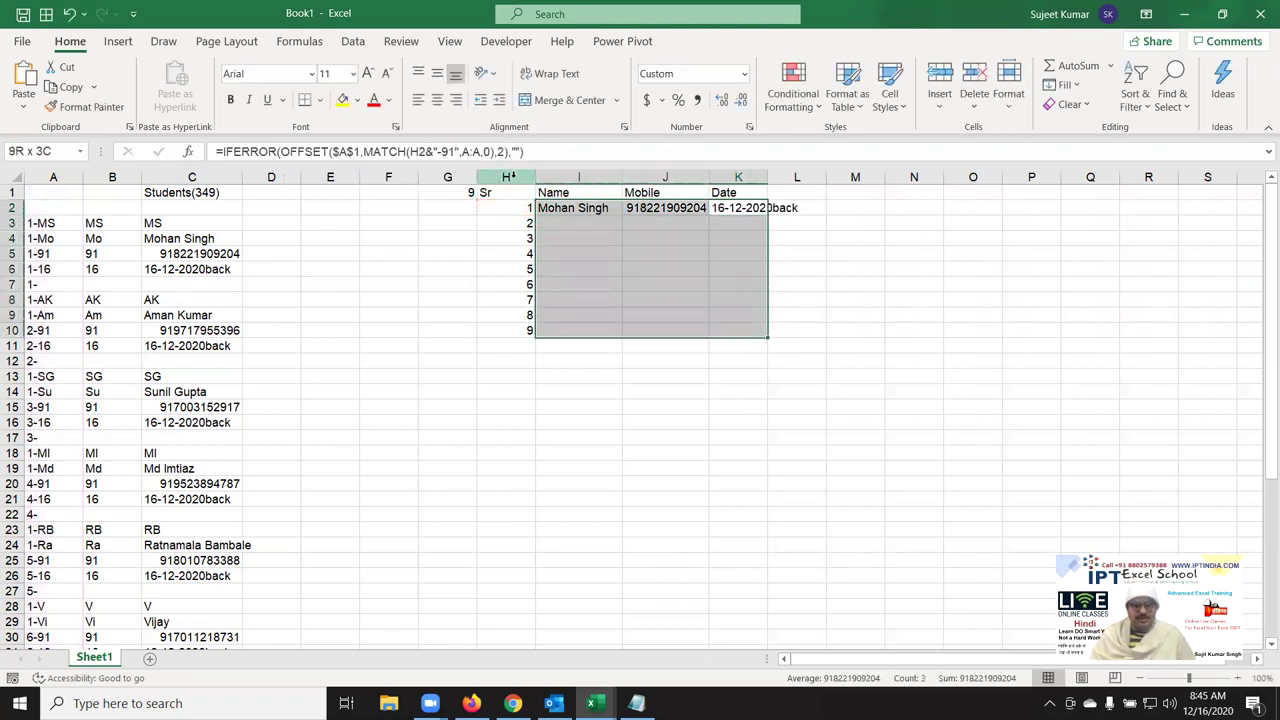
key("shift+Down")
key("shift+Down")
key("shift+Down")
key("shift+Down")
key("ctrl+d")
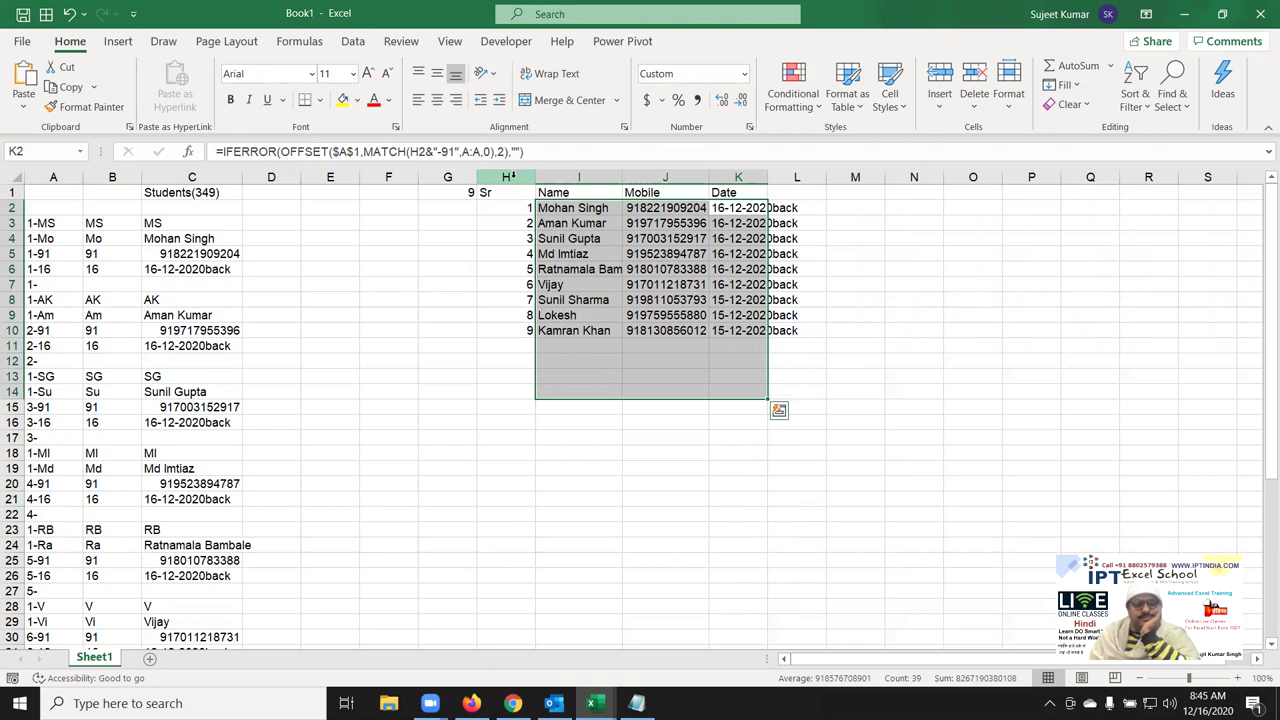
key("Down")
key("Down")
key("Down")
key("Down")
key("Down")
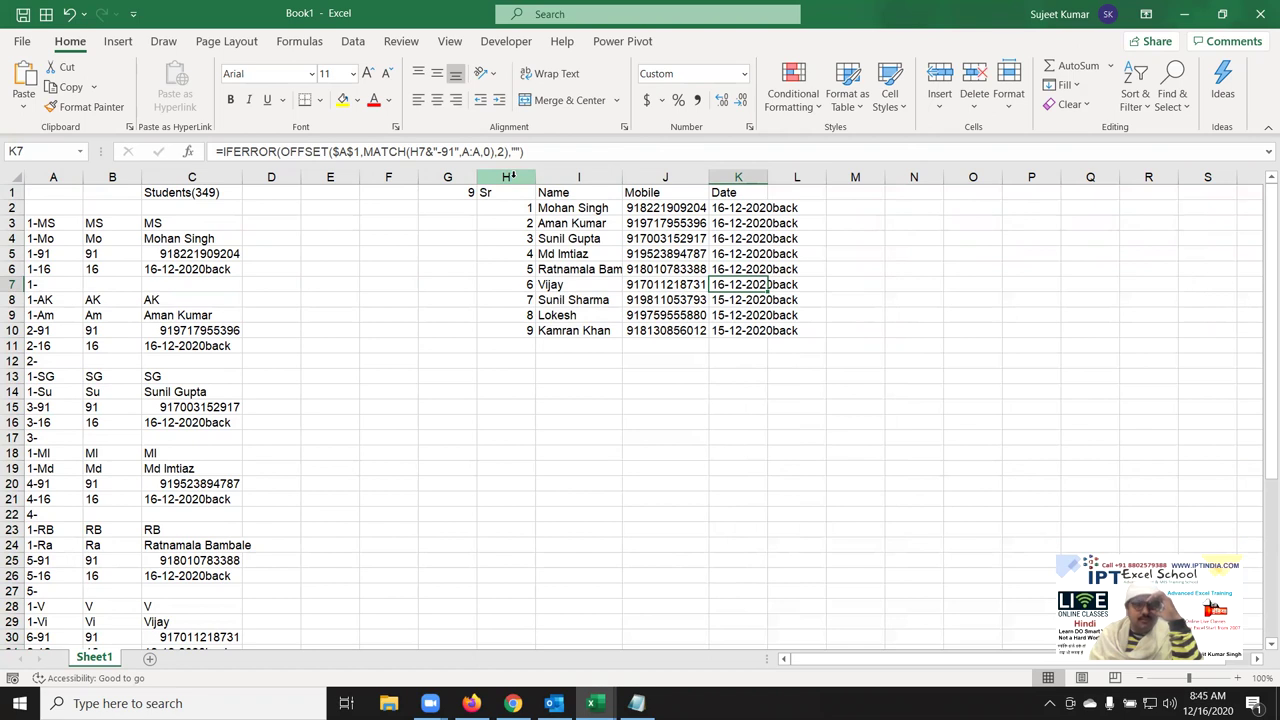
key("Up")
key("Up")
key("Up")
key("Up")
key("Up")
key("Up")
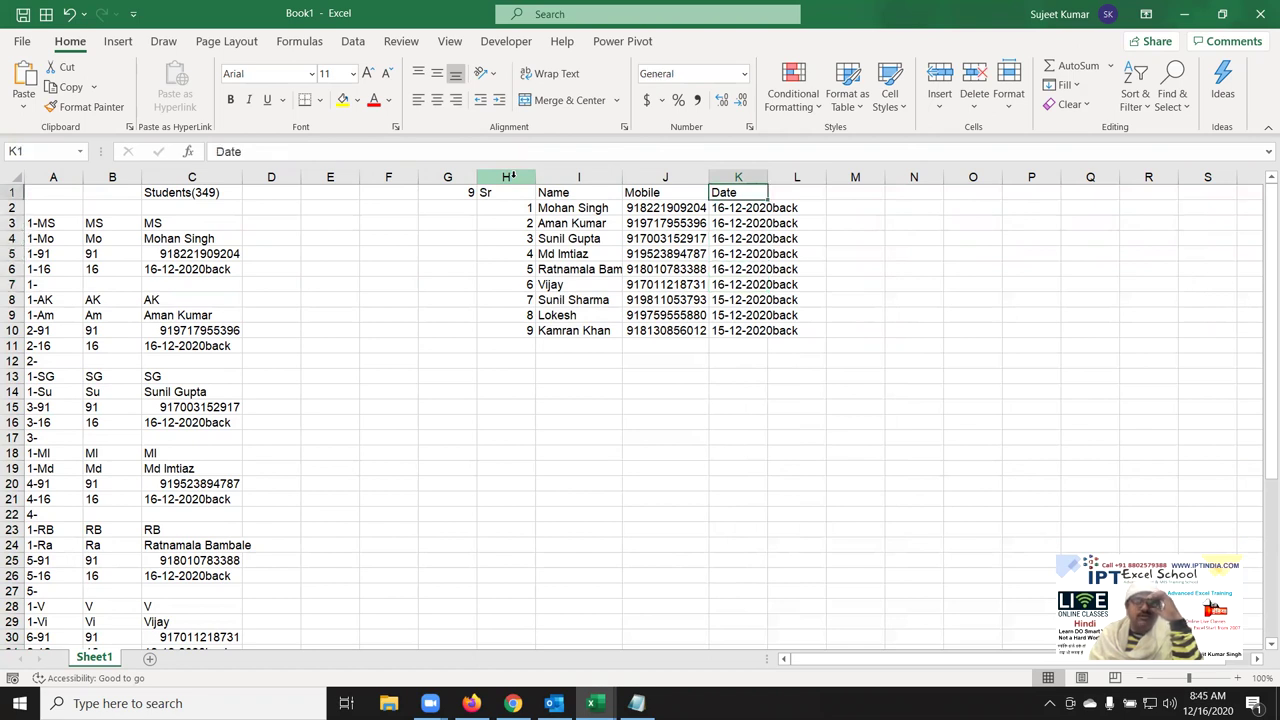
key("Left")
key("Down")
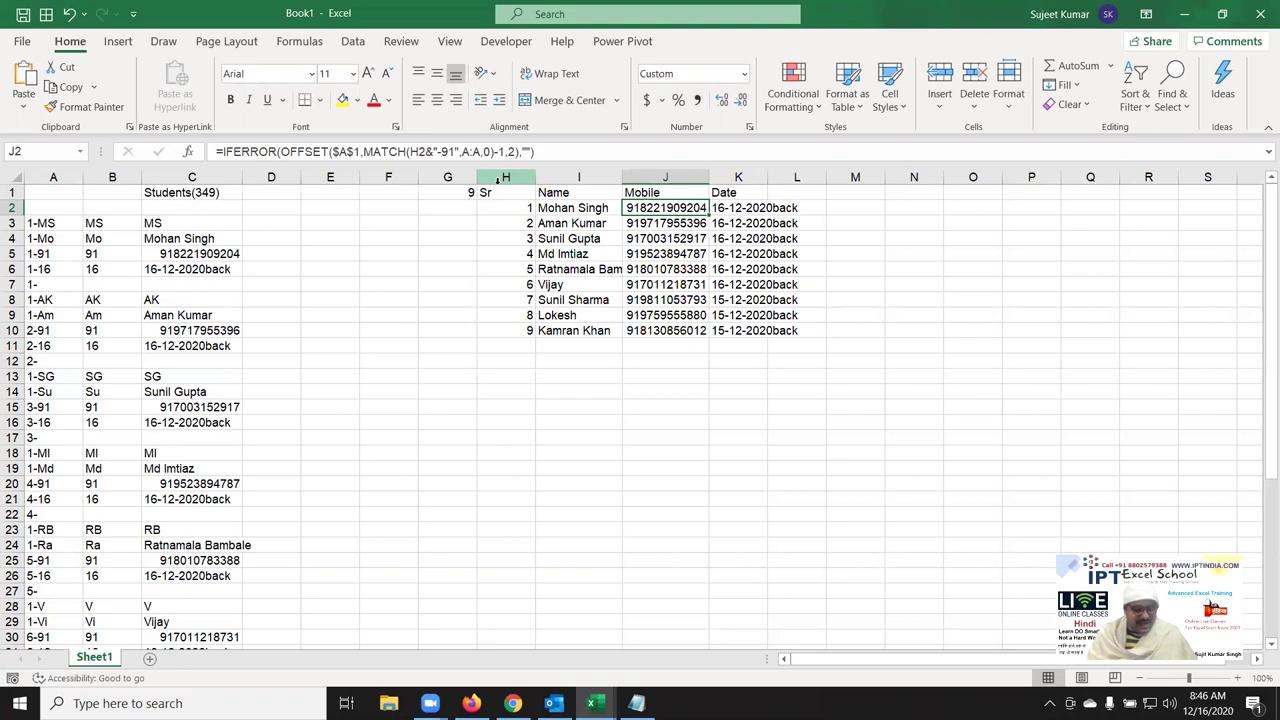
key("super+d")
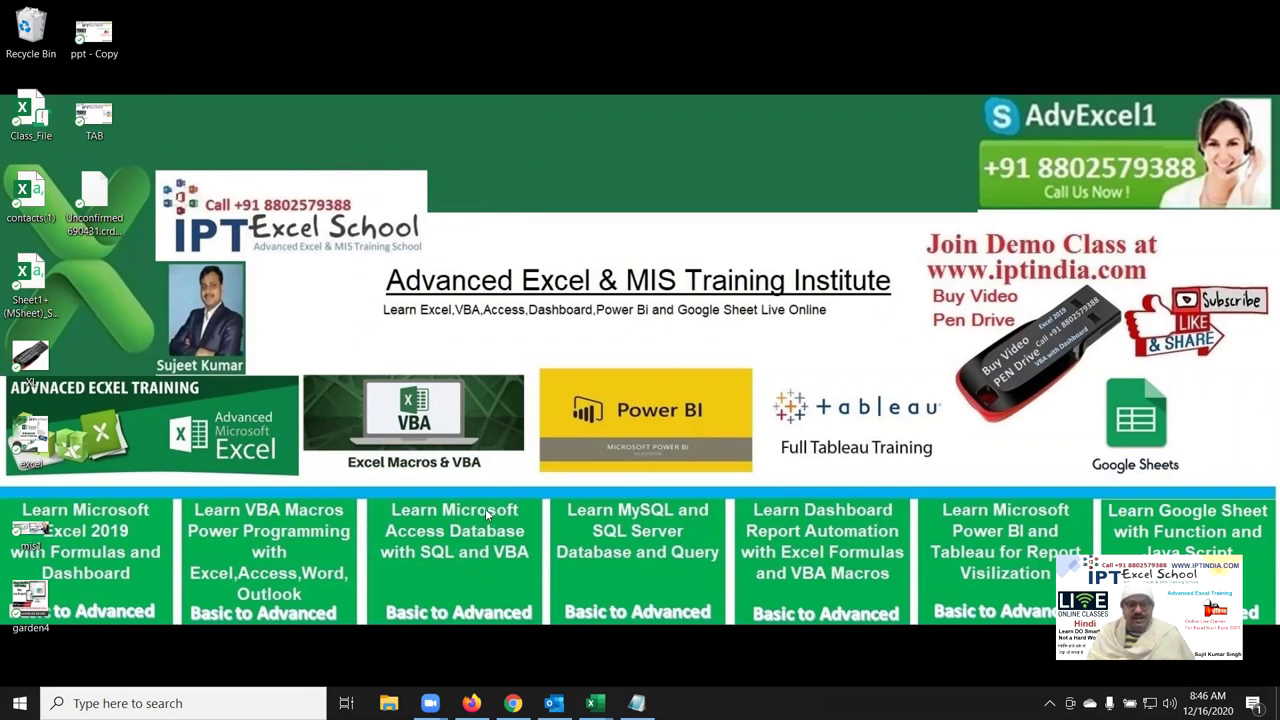
key("super+d")
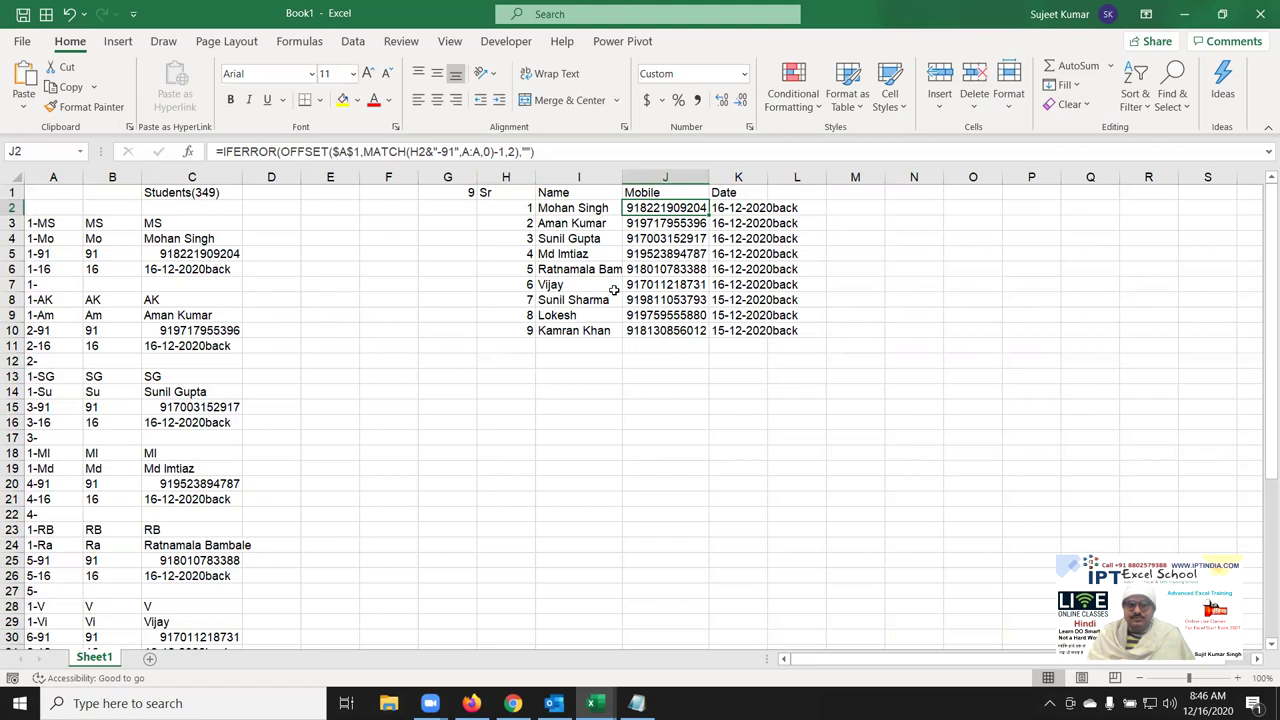
key("Down")
key("Down")
key("Down")
key("Down")
left_click(645, 298)
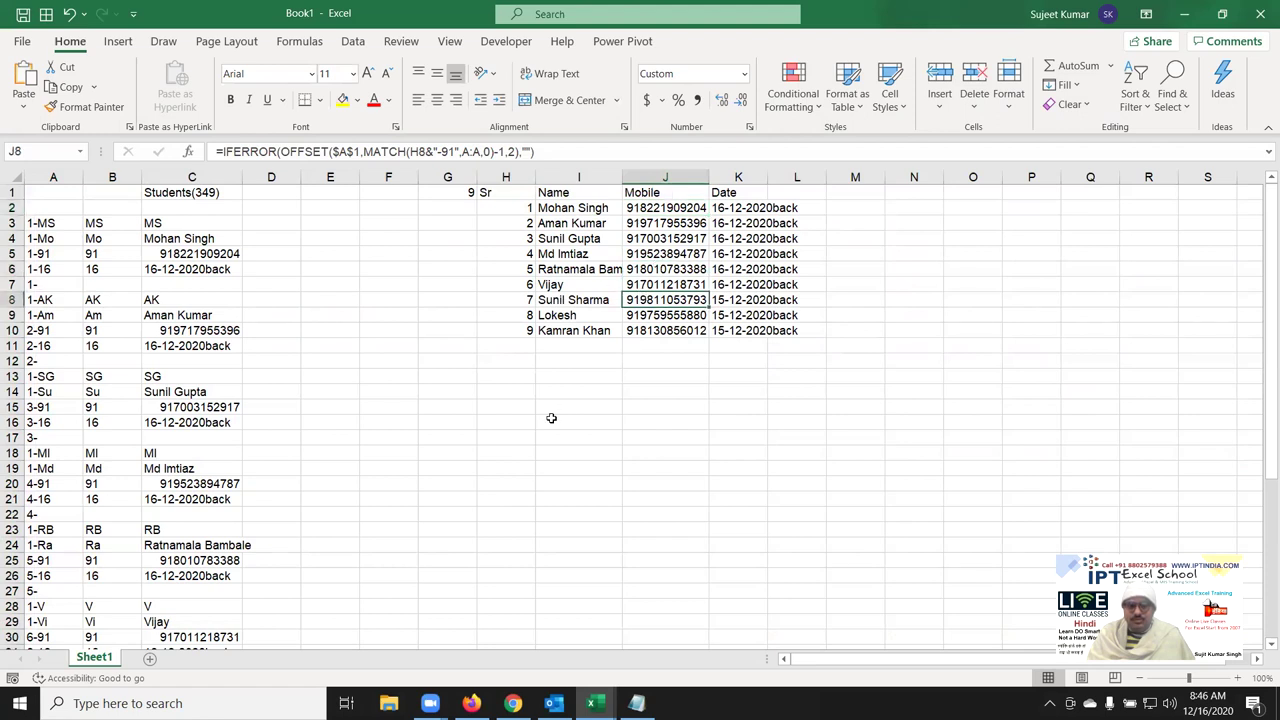
Enter '3% 7%' in H19, clearing the stray 7% from I19.
left_click(516, 475)
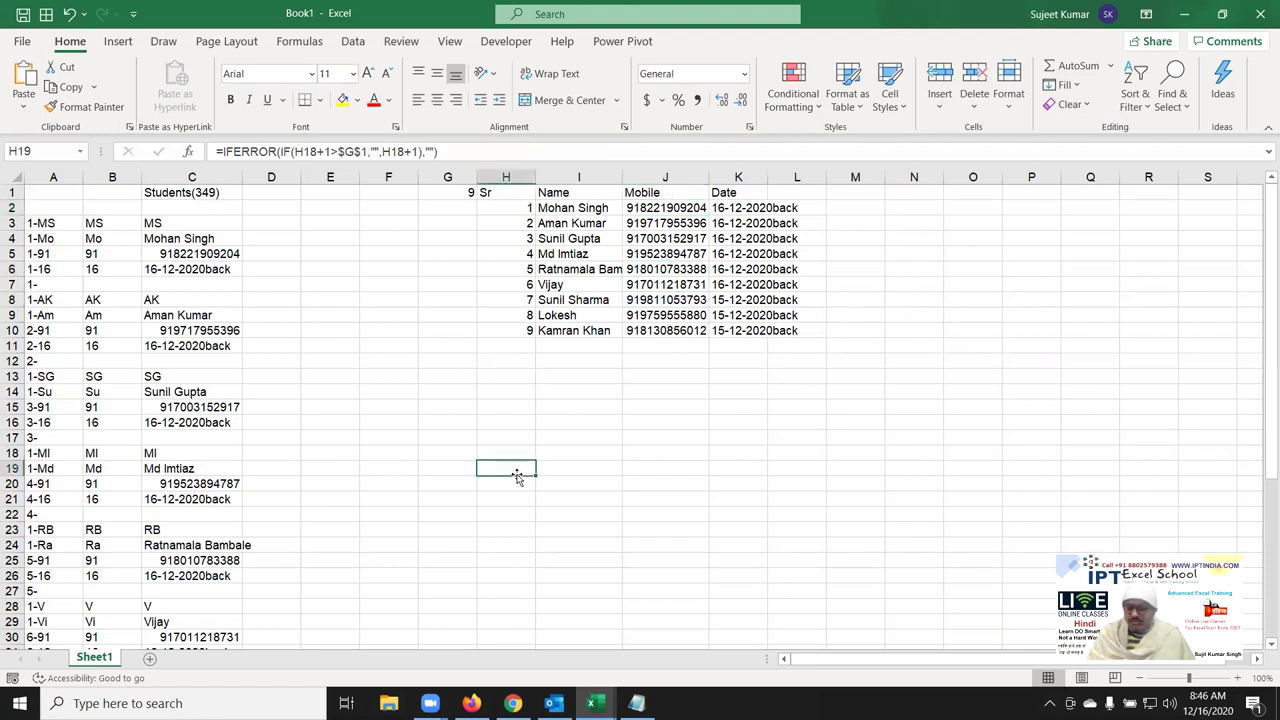
type("3^")
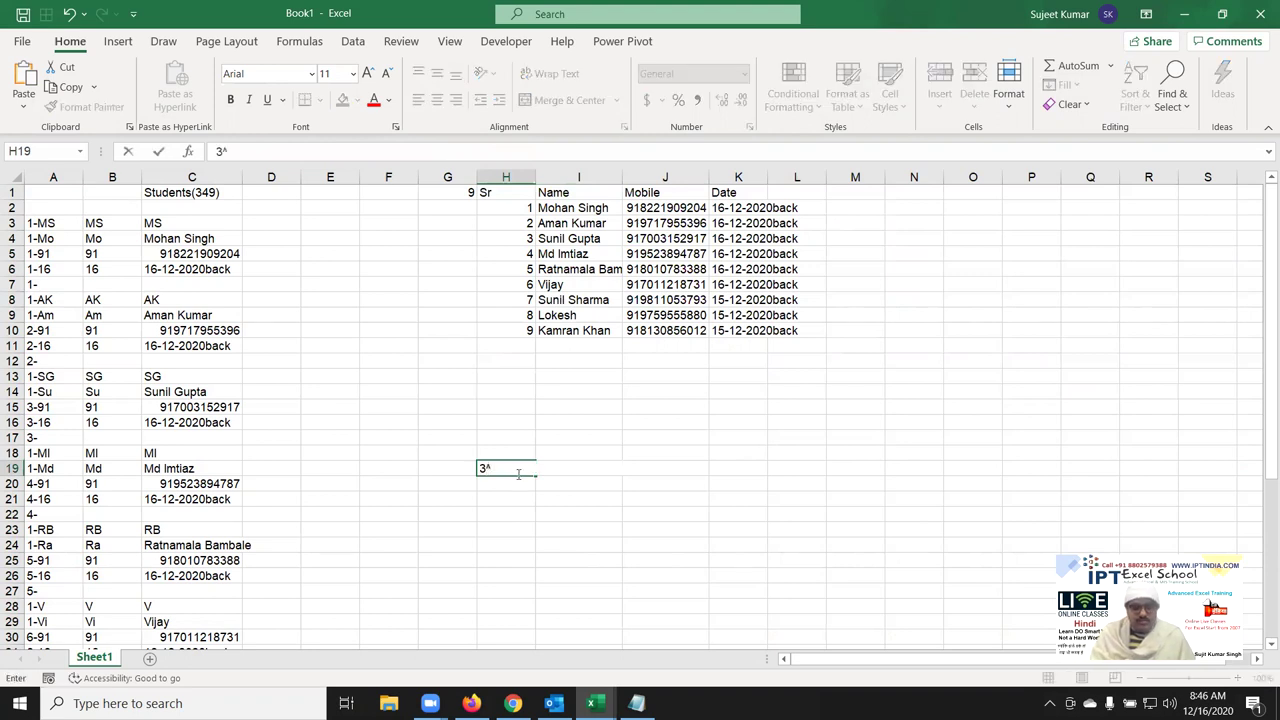
type("%")
key("Tab")
type("7%")
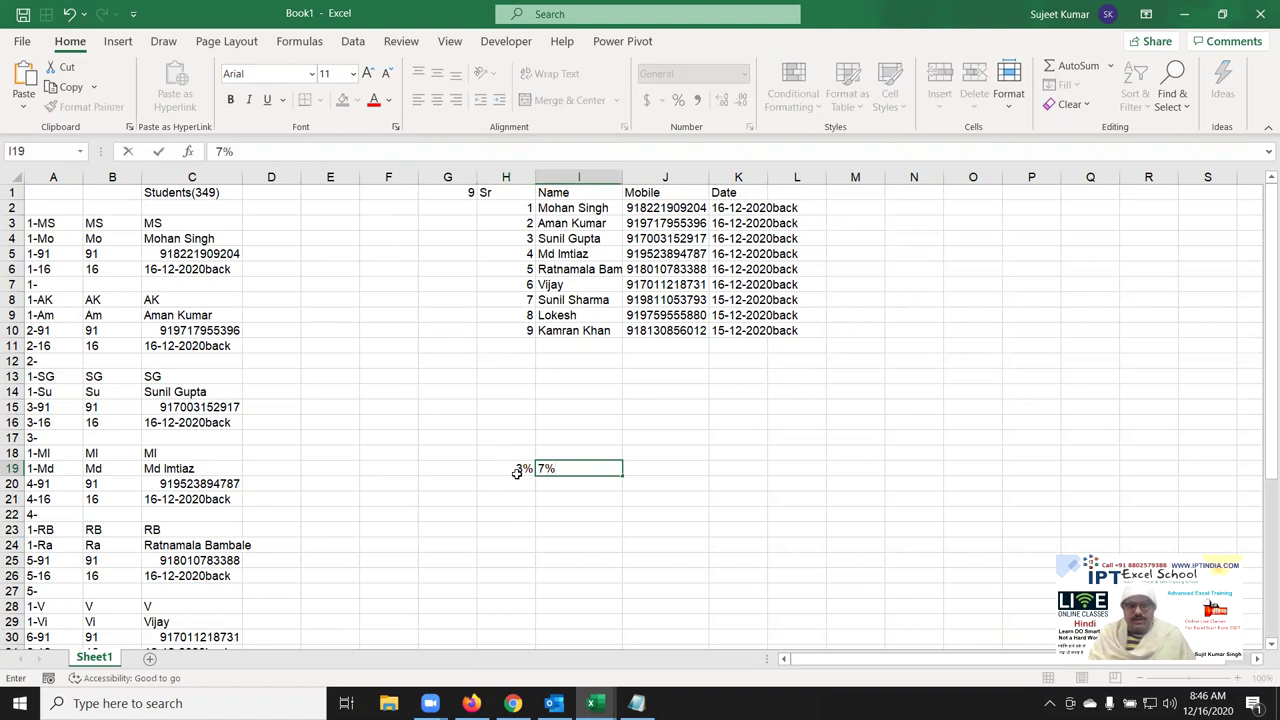
key("Tab")
key("Left")
key("Delete")
left_click(517, 475)
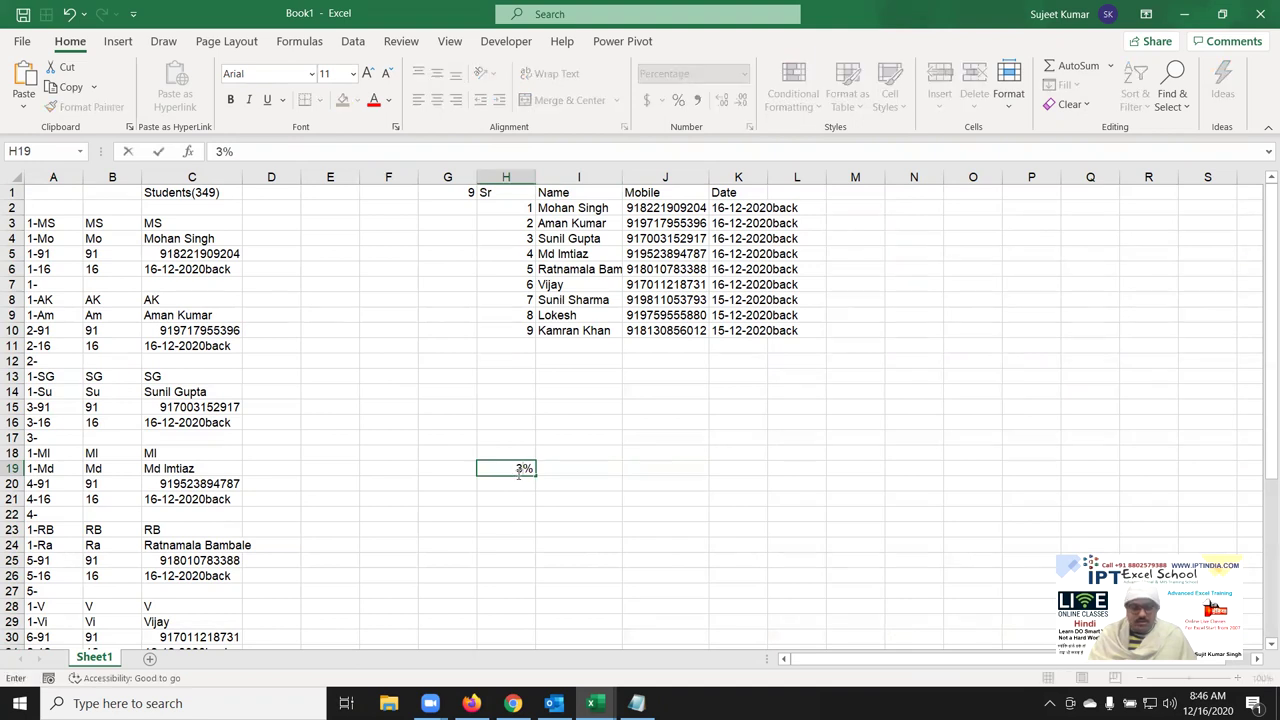
key("Right")
left_click(521, 470)
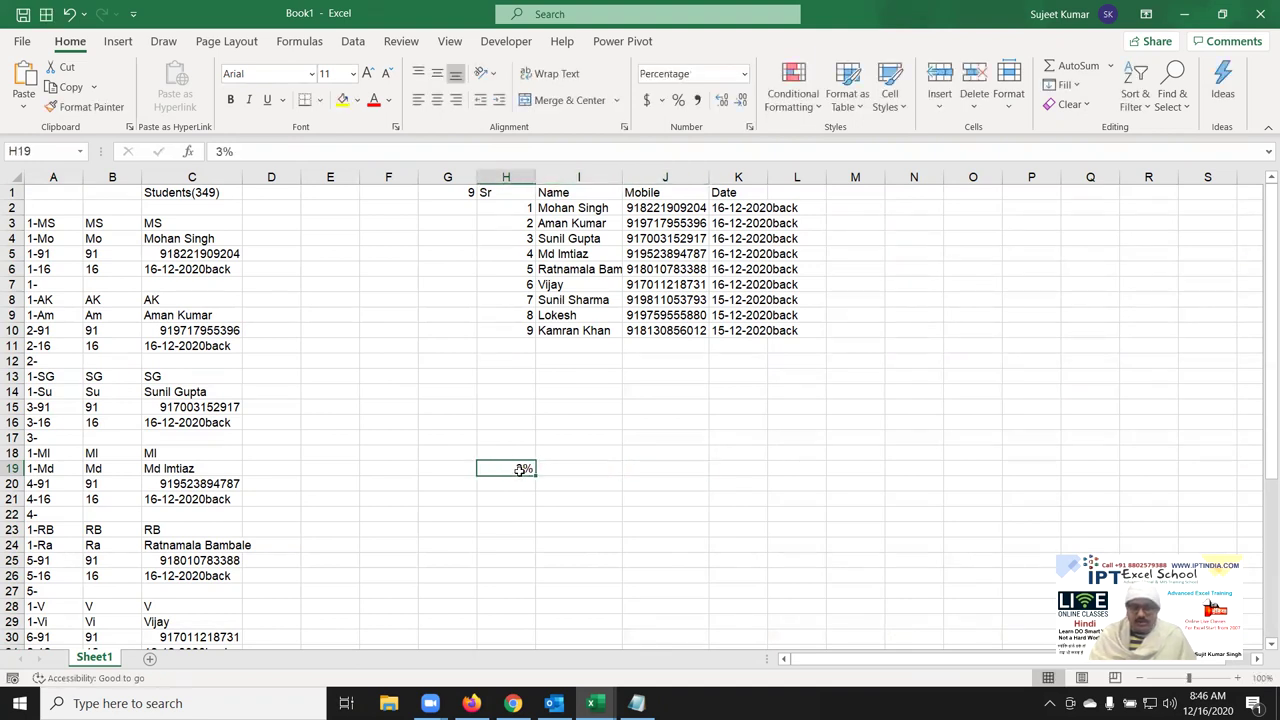
type("3%")
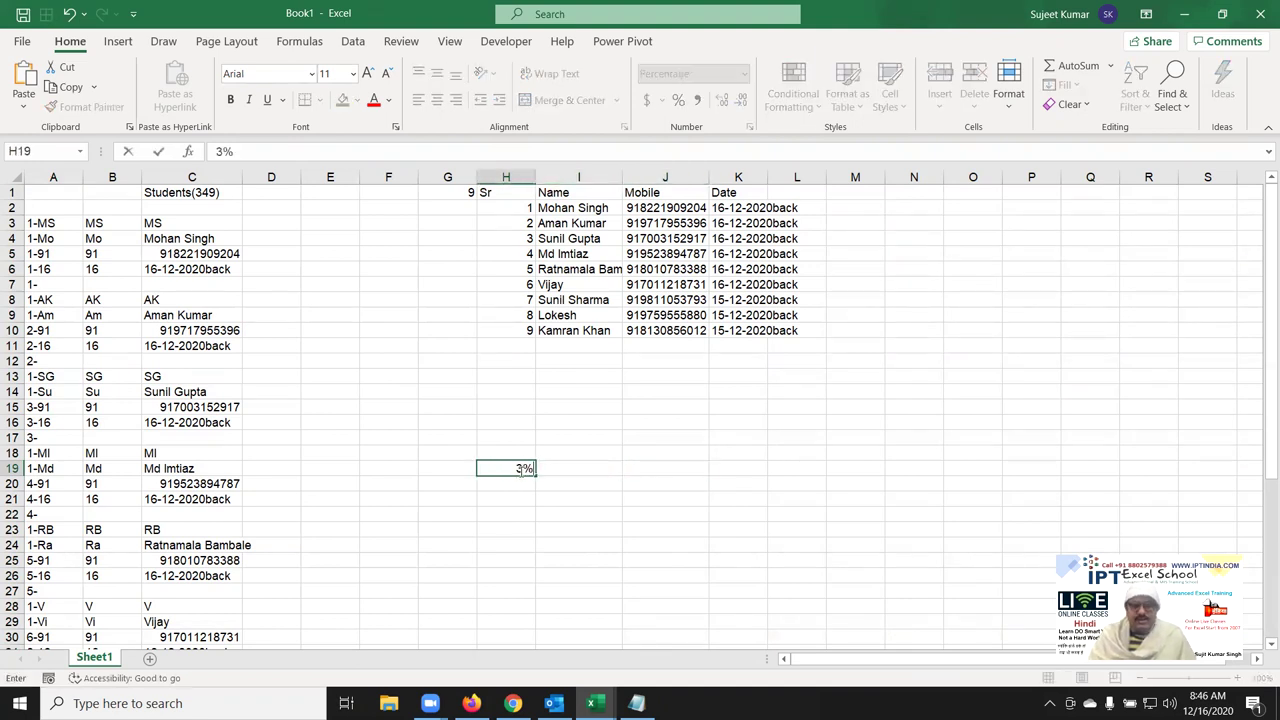
type("  7")
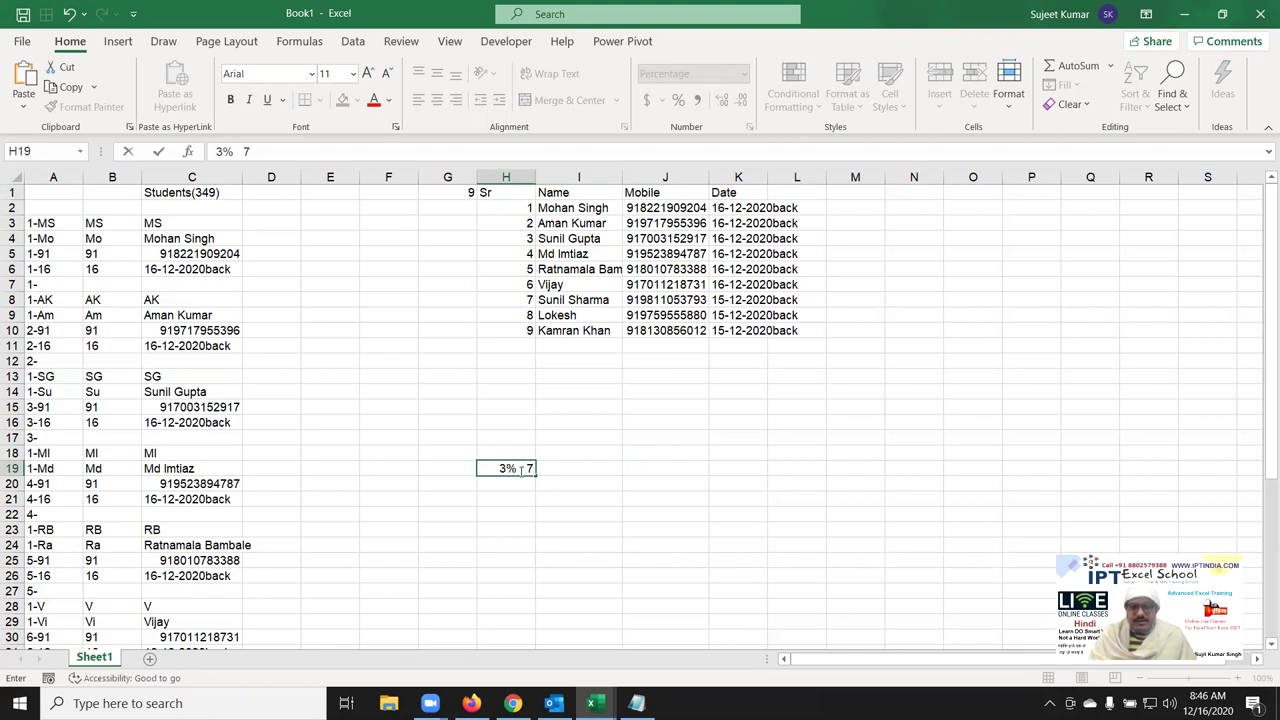
type("%")
left_click(519, 470)
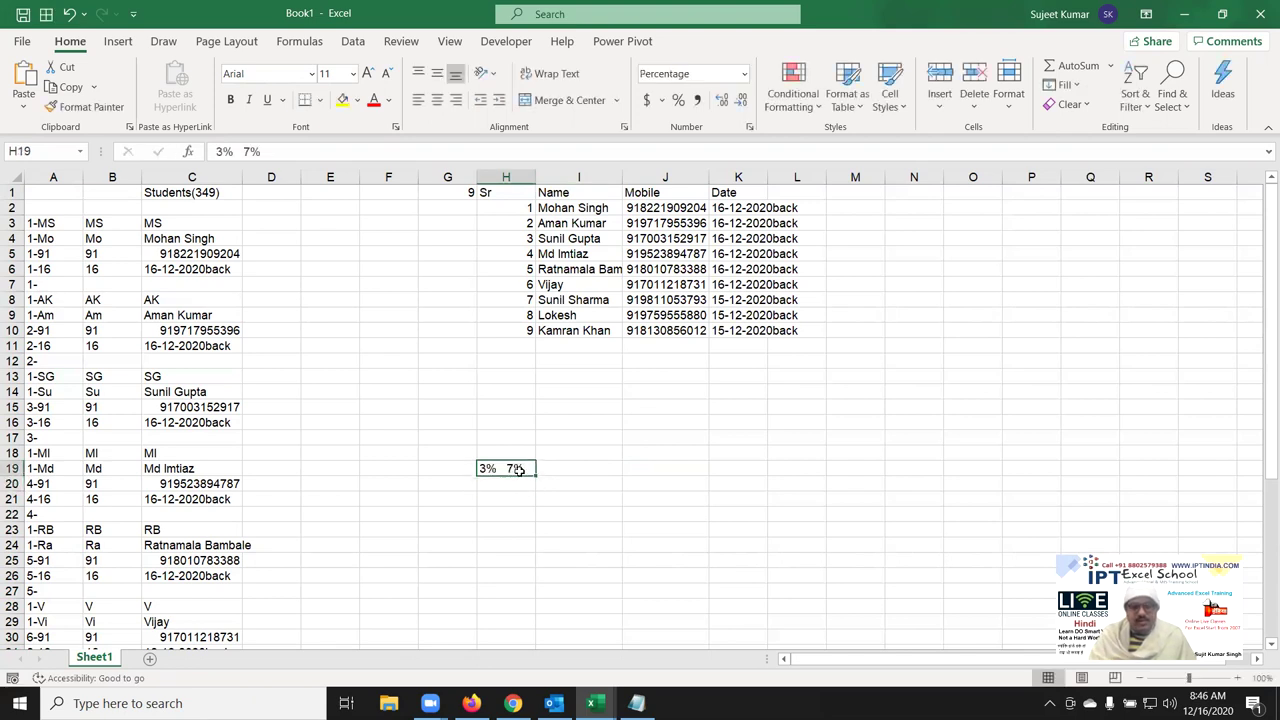
Put 50 in H20, removing the mistaken 50 from I19.
key("Right")
type("50")
key("Return")
key("Up")
key("Delete")
key("Down")
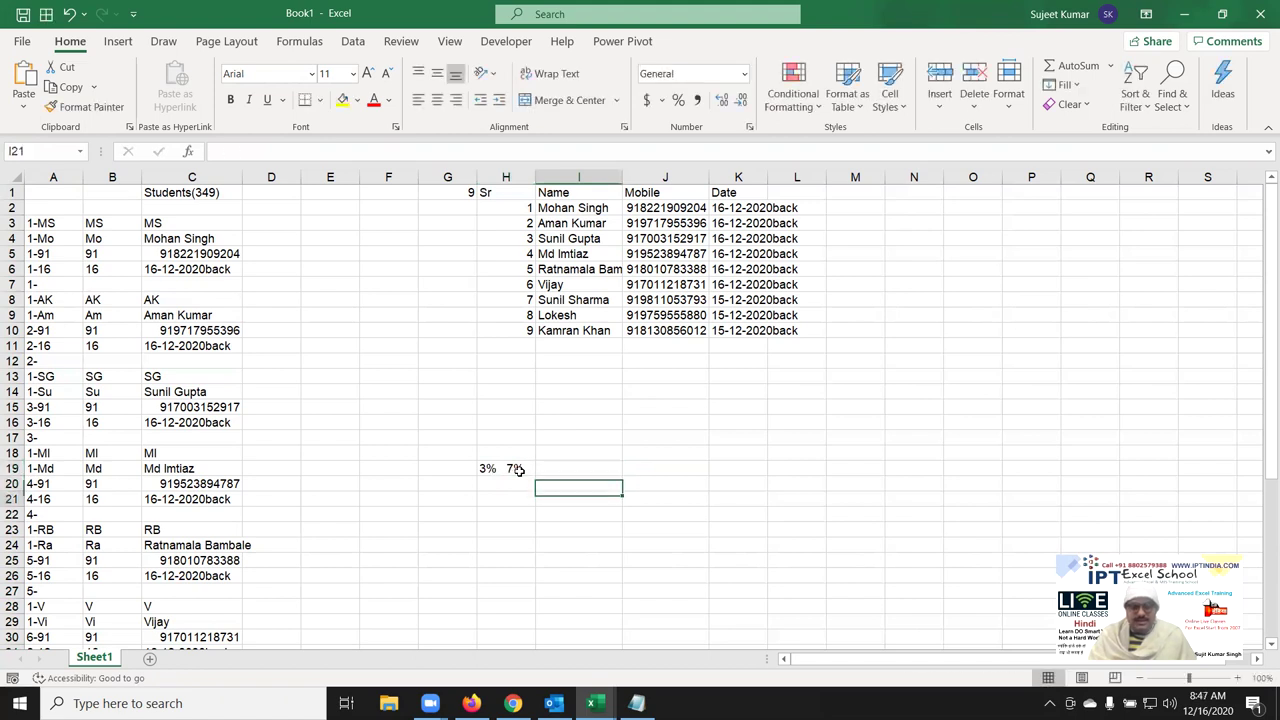
key("Down")
key("Left")
key("Up")
type("50")
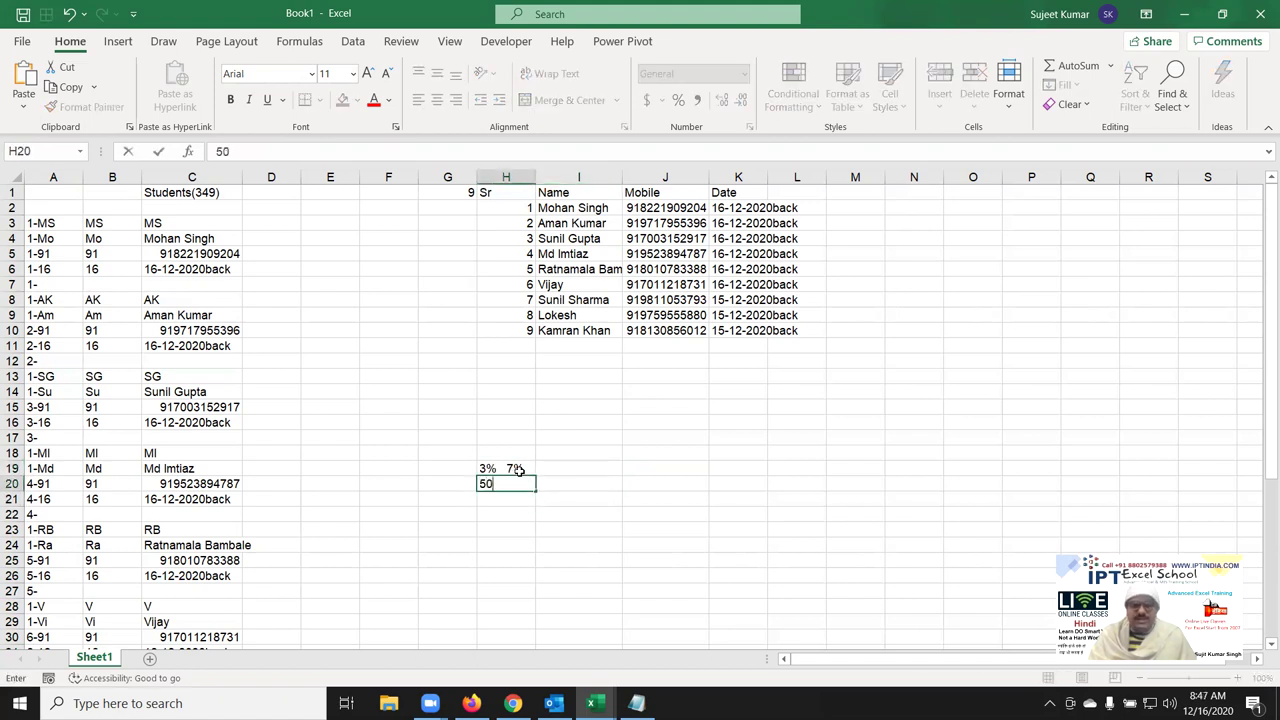
key("Return")
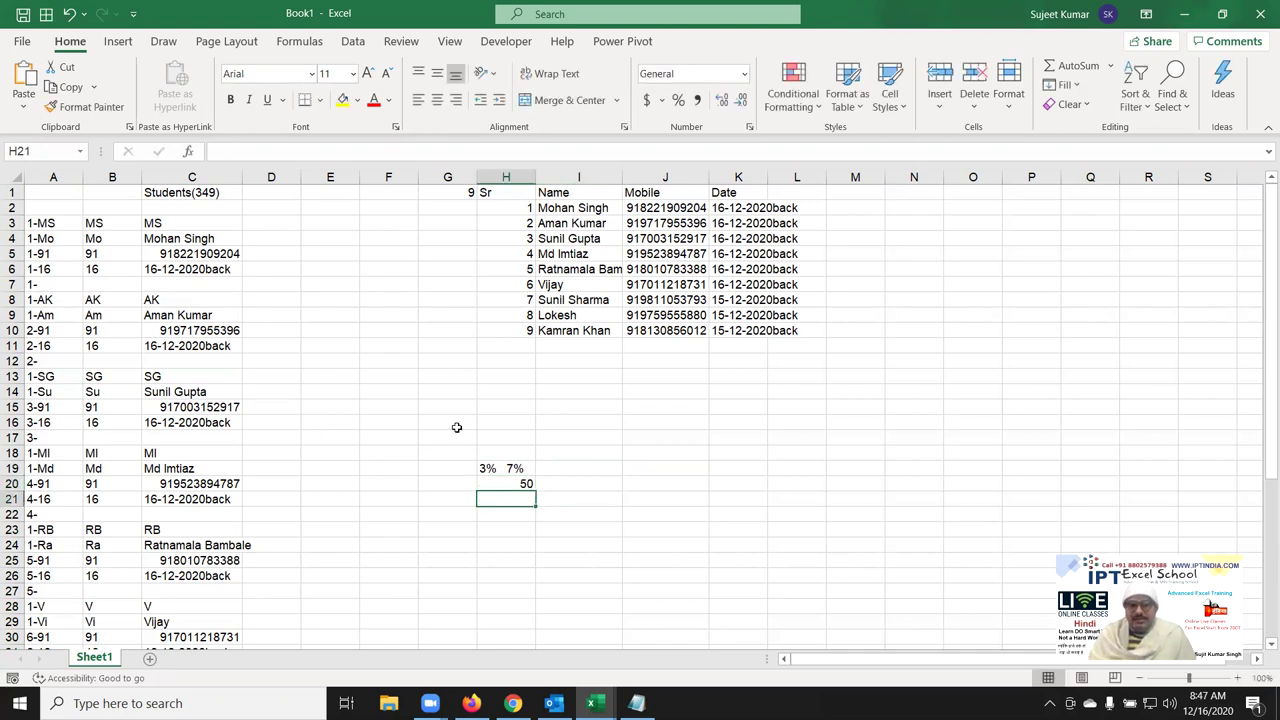
left_click_drag(510, 455, 512, 468)
left_click(565, 440)
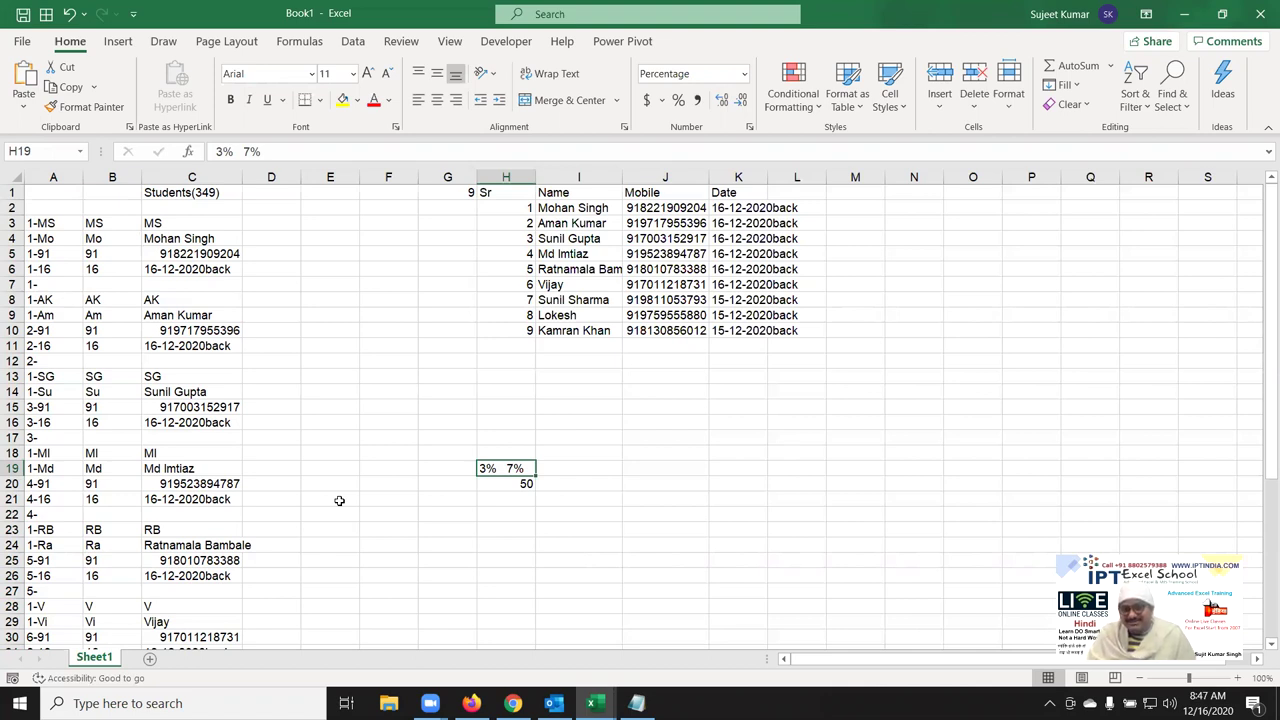
Enter =FIND("%",H19,1) in I19 and show its result 2 in General format.
key("Right")
type("=")
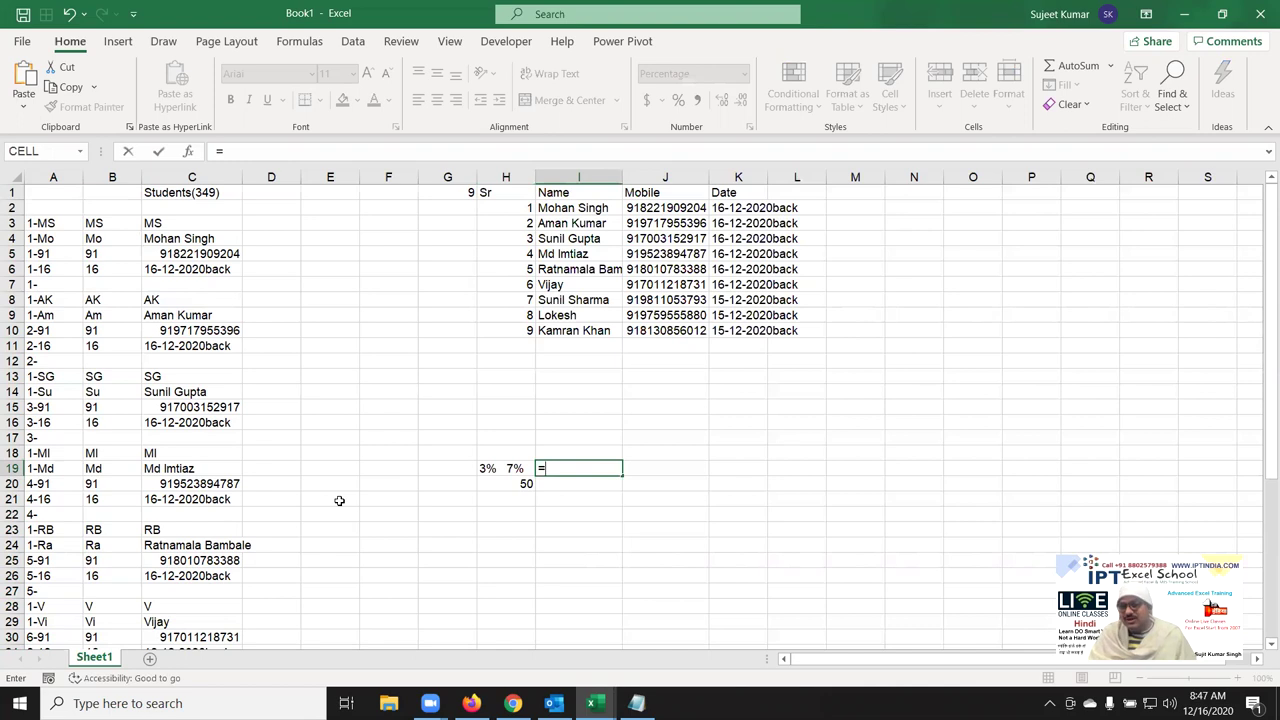
type("FIND(\"")
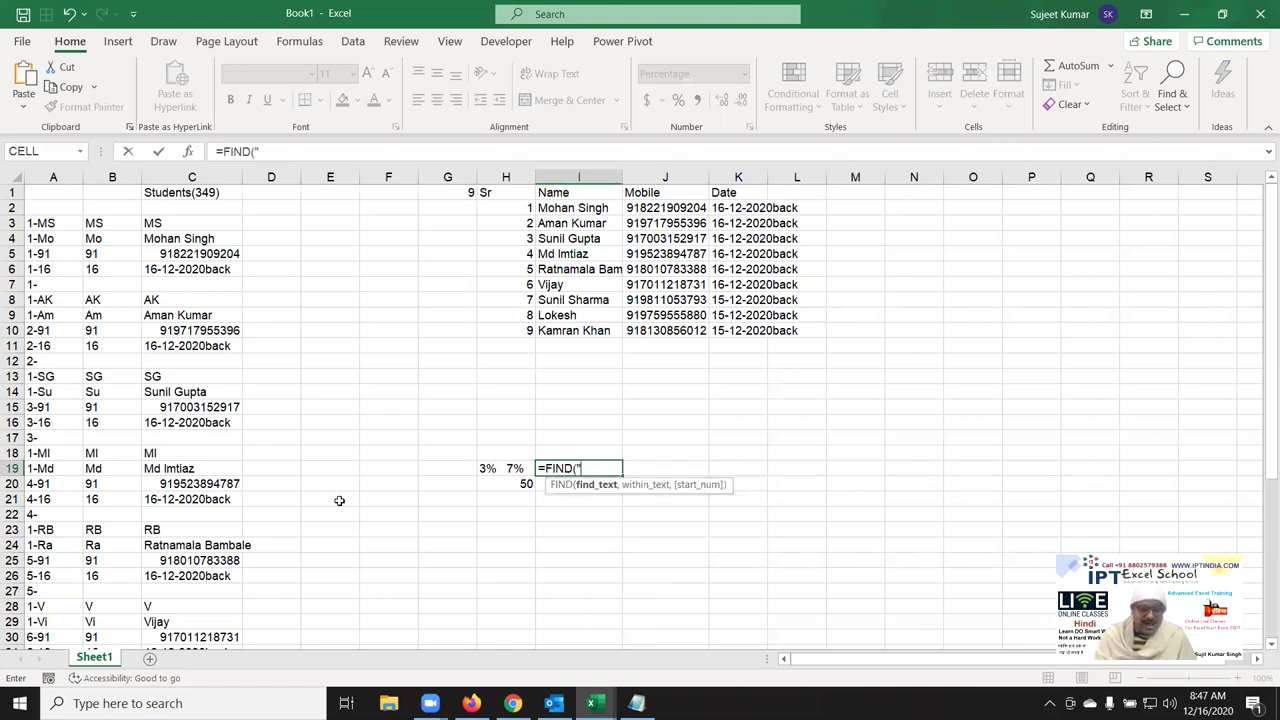
type("%\",")
key("Left")
type(",")
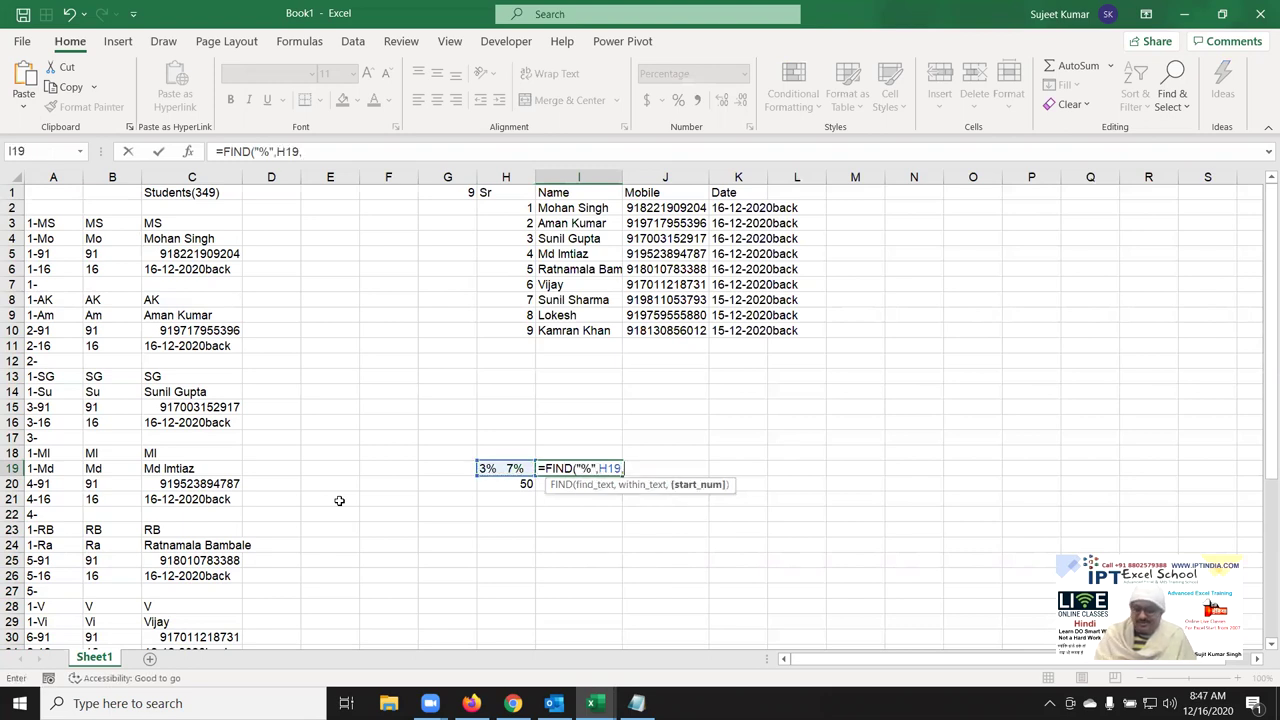
type("1")
key("Return")
key("Up")
key("ctrl+shift+asciitilde")
Enter =LEFT(H19,I19) in J19 to extract 3% from H19.
key("Right")
type("=")
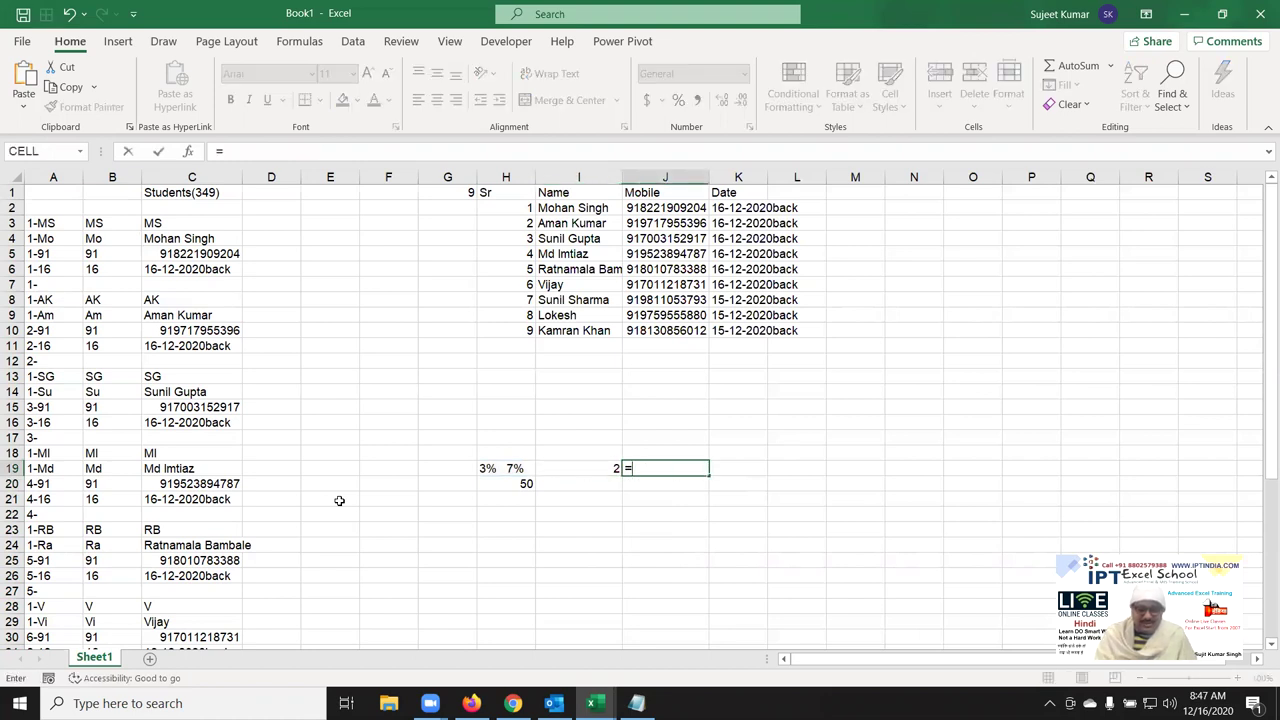
type("LE")
key("Down")
key("Up")
key("Tab")
key("Left")
key("Left")
type(",")
key("Left")
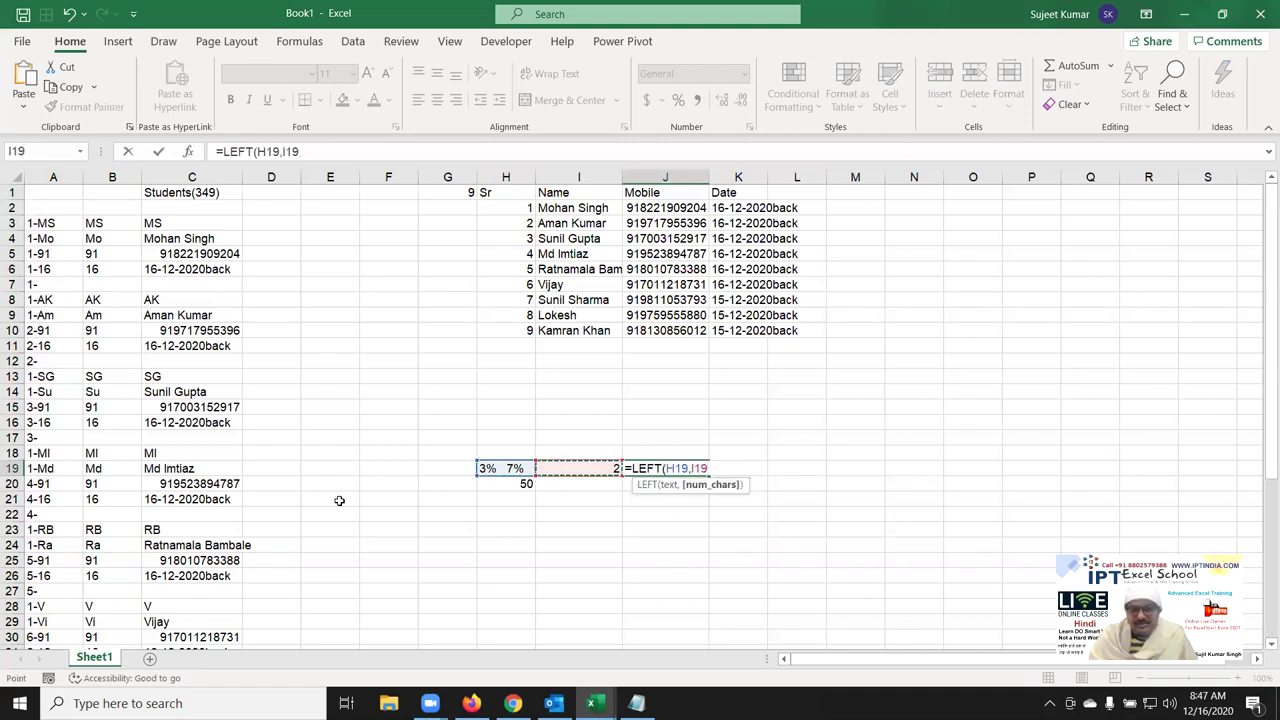
type(")")
key("Return")
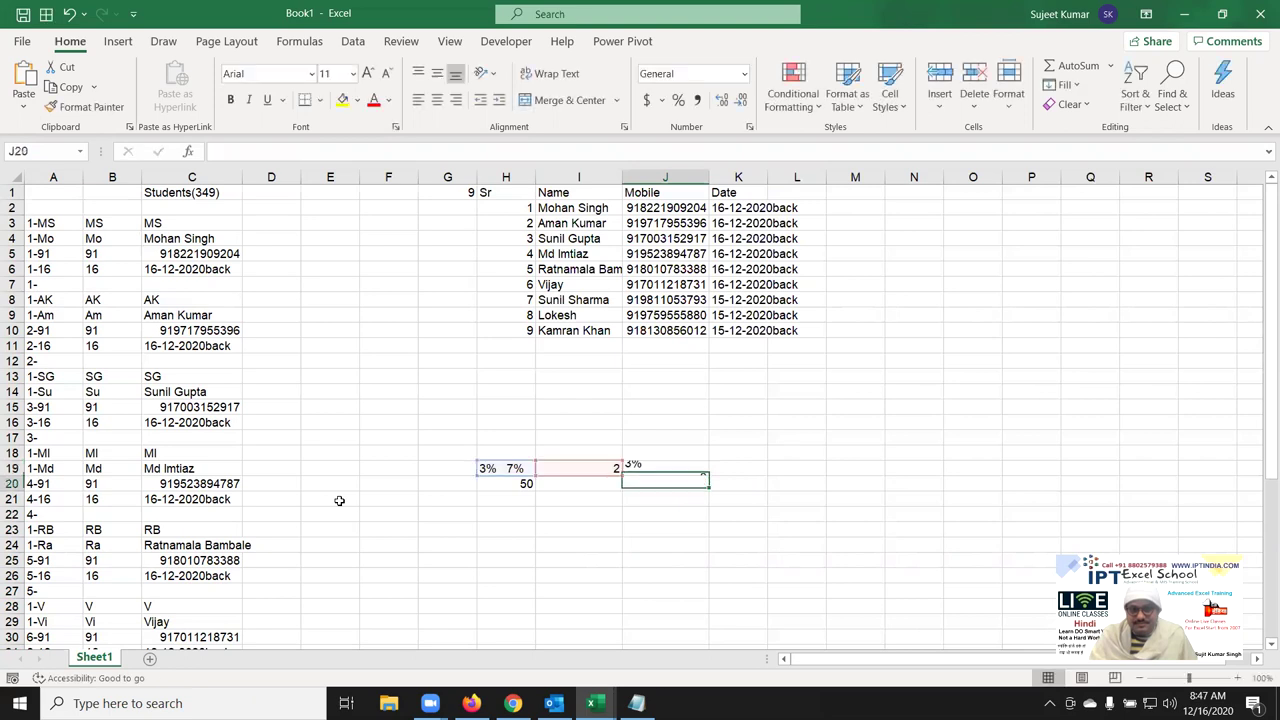
key("Up")
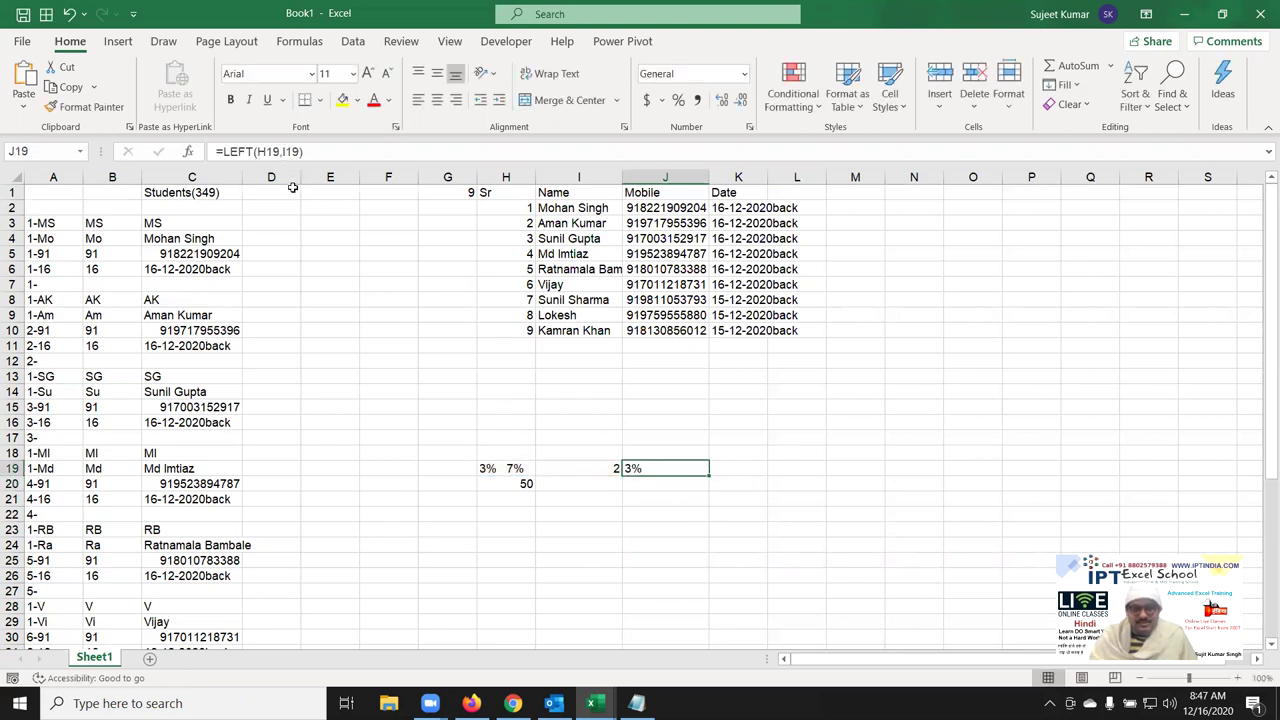
left_click(226, 151)
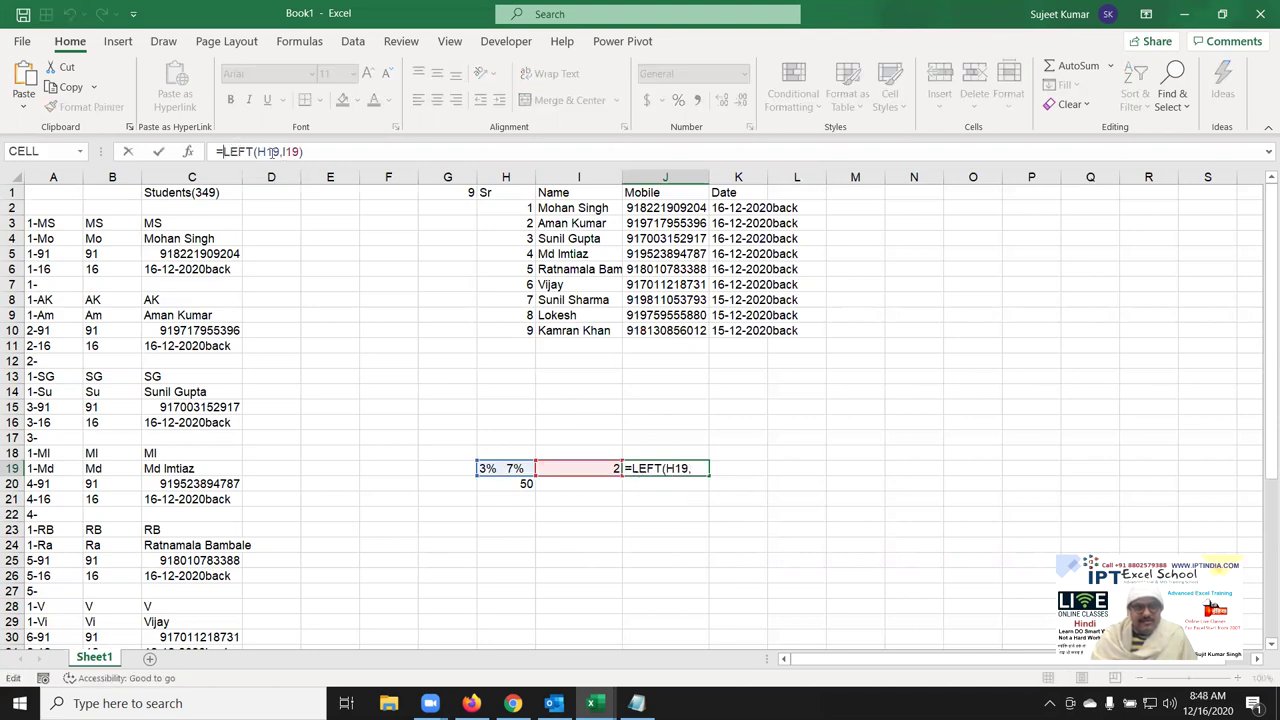
type("(")
key("Escape")
Enter =H20*J19 in J20 so it shows 1.5.
key("Down")
type("=")
key("Left")
key("Left")
type("*")
key("Up")
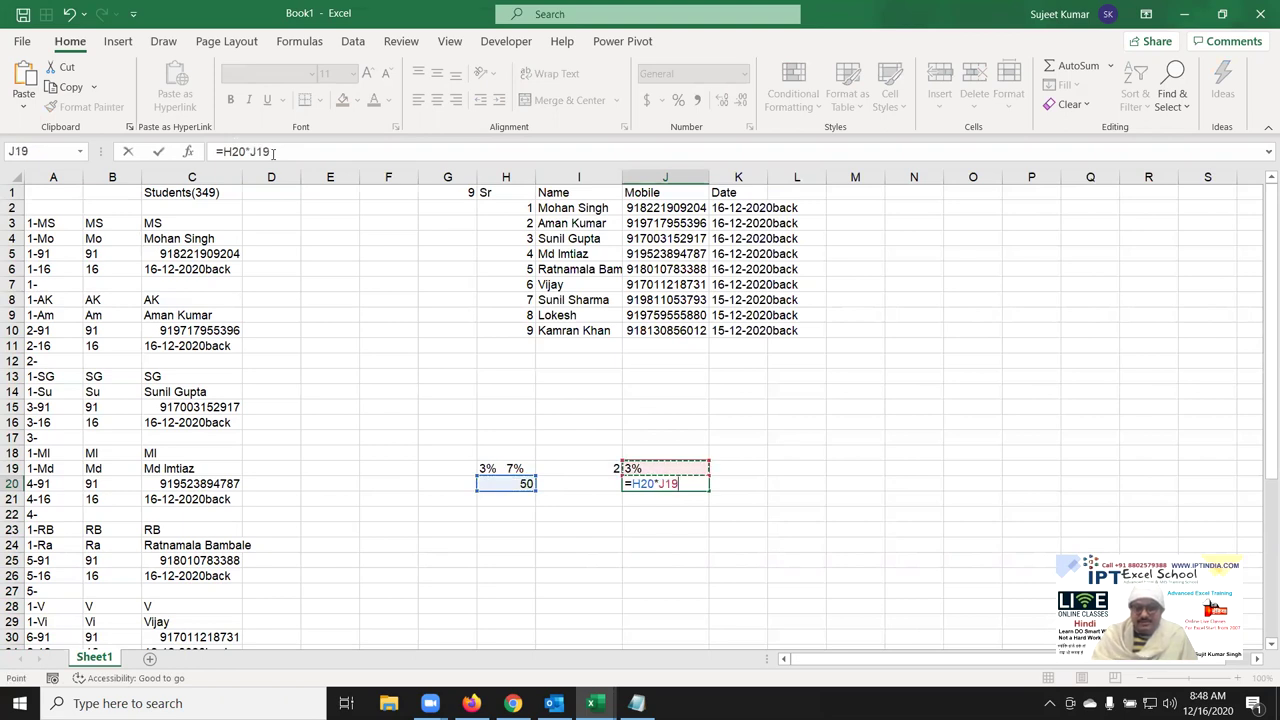
key("ctrl+Return")
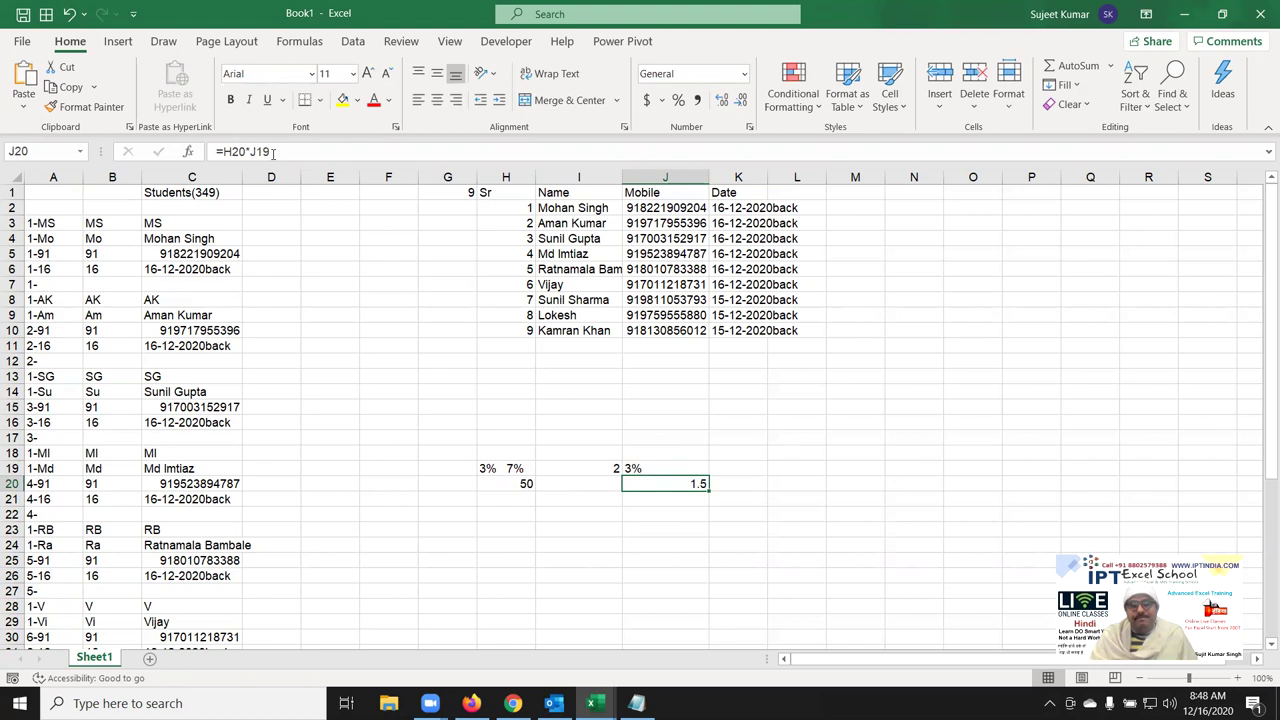
key("Down")
key("Up")
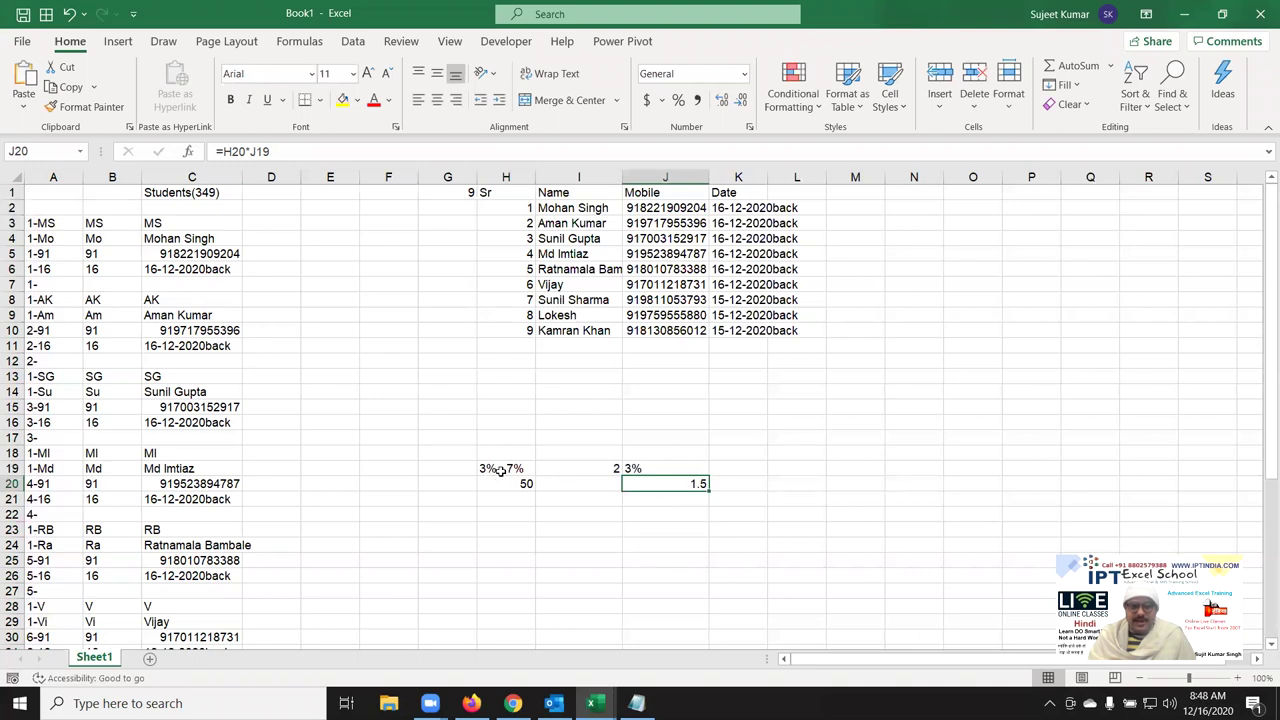
Select the 3% 7% cell H19 and begin editing its text.
left_click_drag(500, 471, 606, 473)
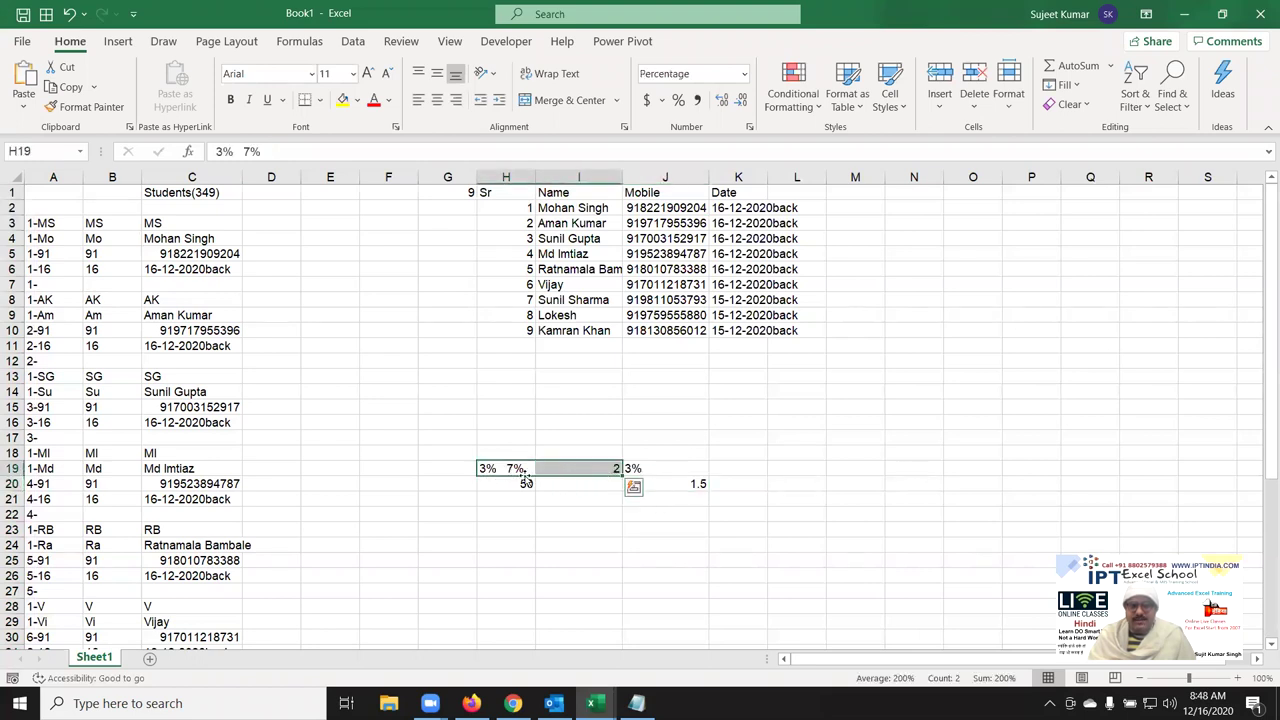
left_click(518, 471)
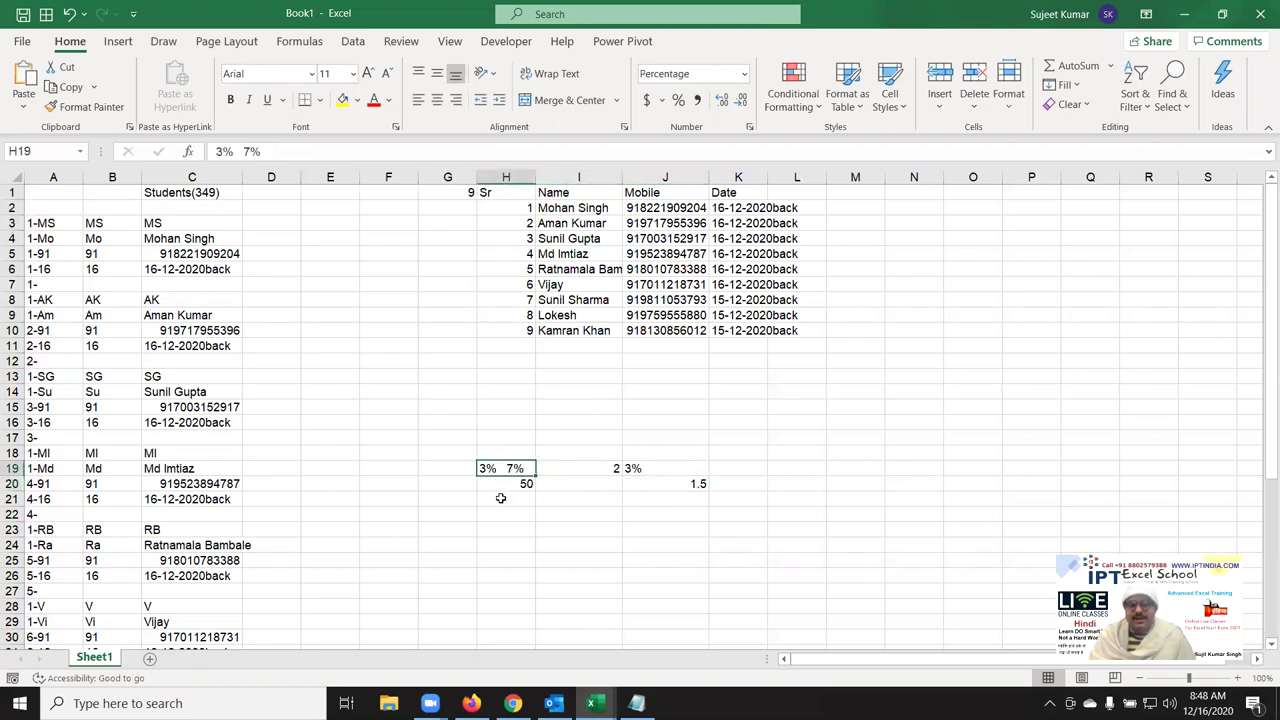
left_click(493, 512)
left_click(496, 472)
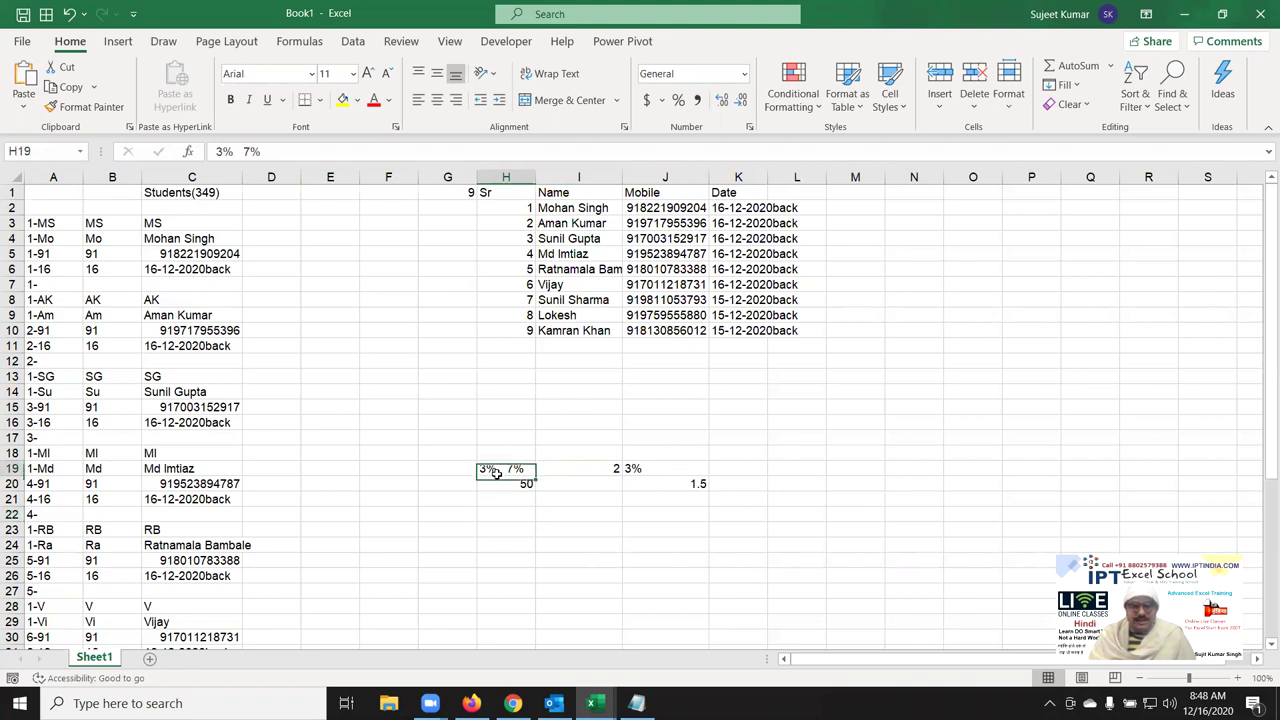
left_click(509, 494)
left_click(510, 484)
left_click(512, 458)
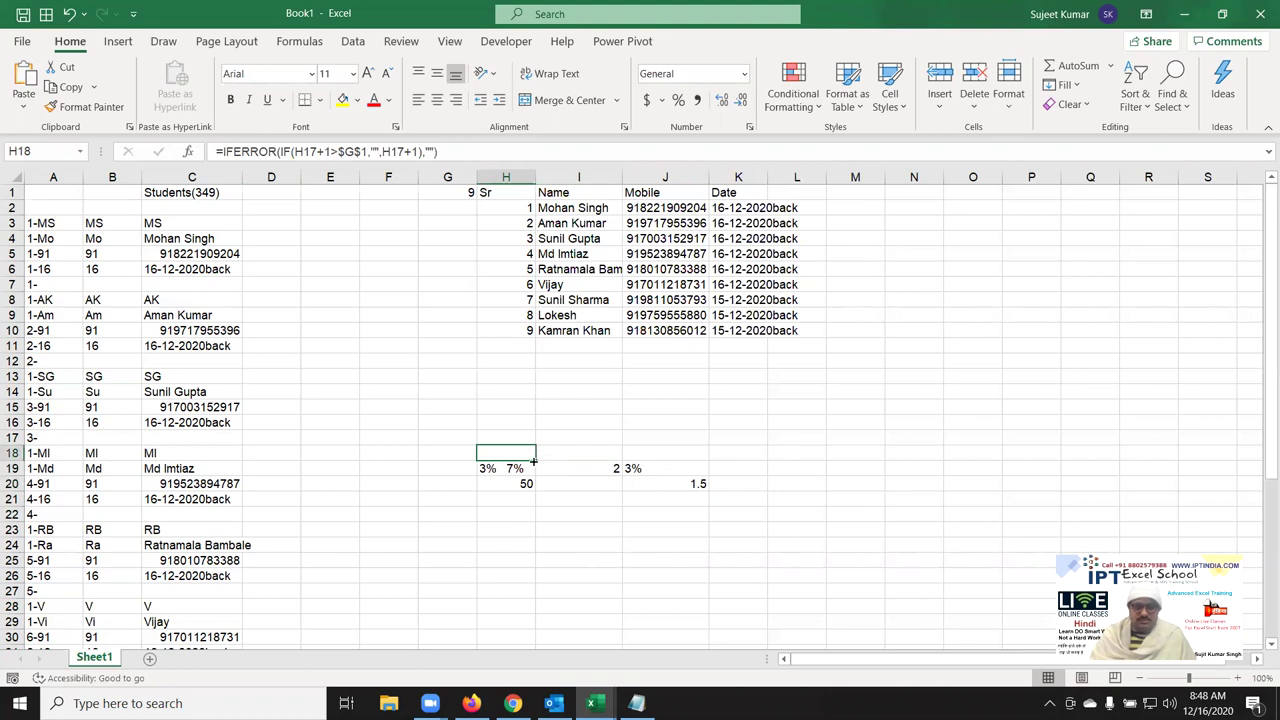
left_click(519, 467)
double_click(511, 467)
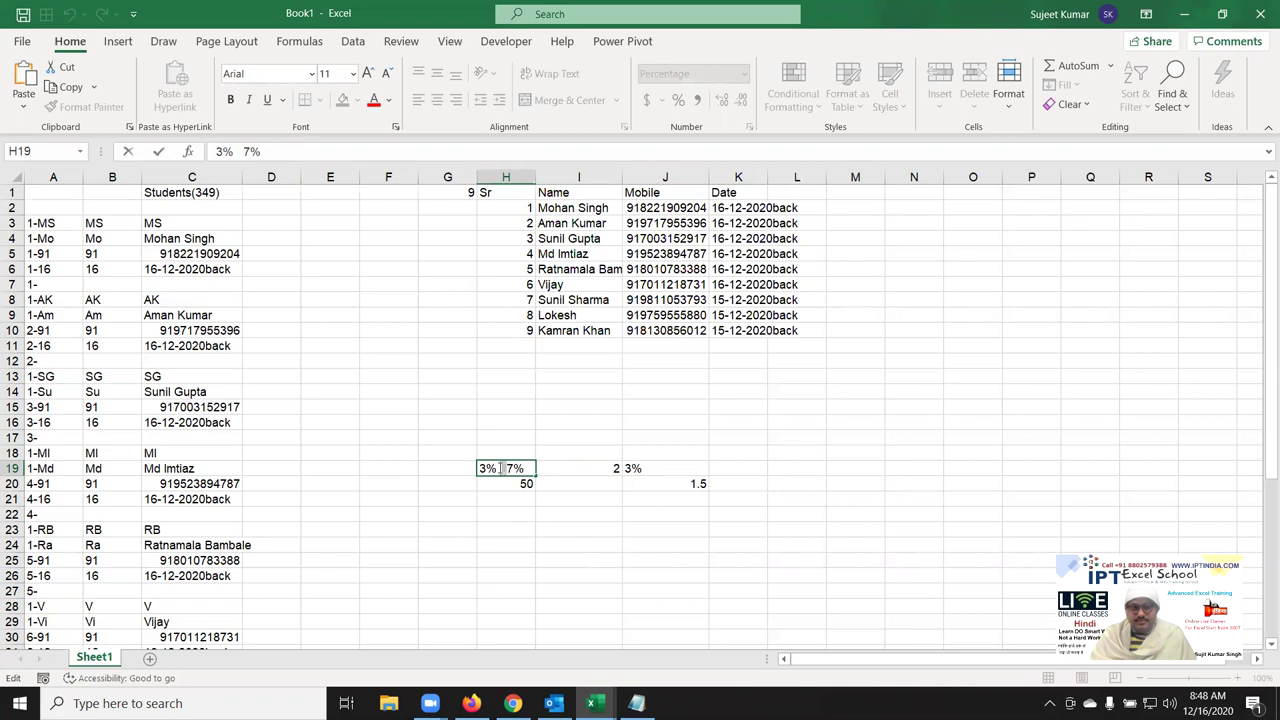
Change H19's text to 3%or7%.
type("or")
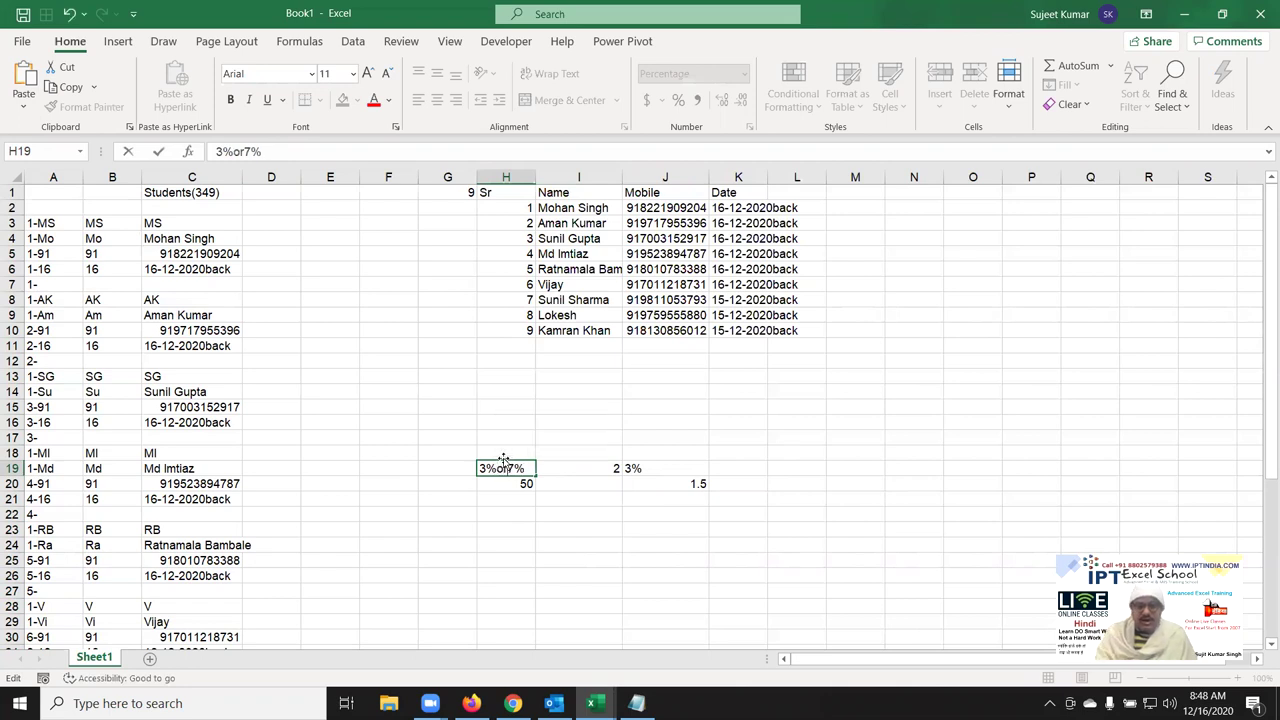
key("BackSpace")
key("BackSpace")
type("or")
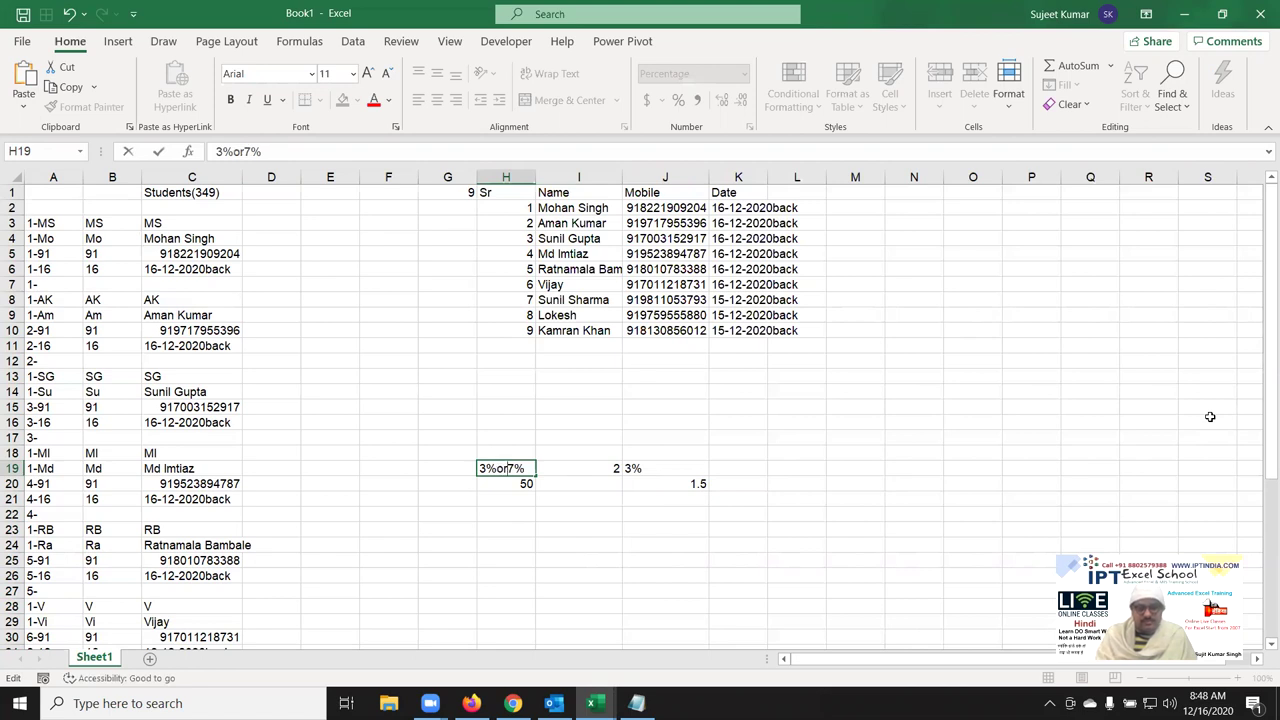
key("Return")
key("Up")
type("C")
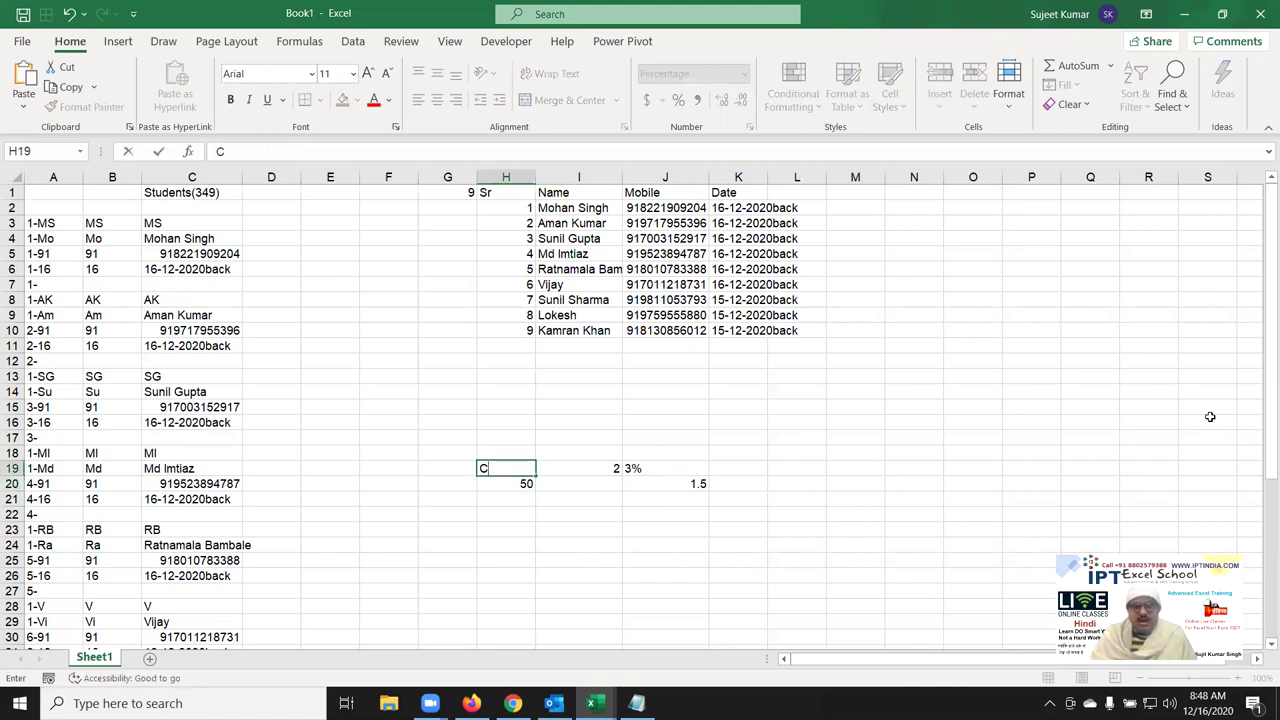
key("Escape")
key("Down")
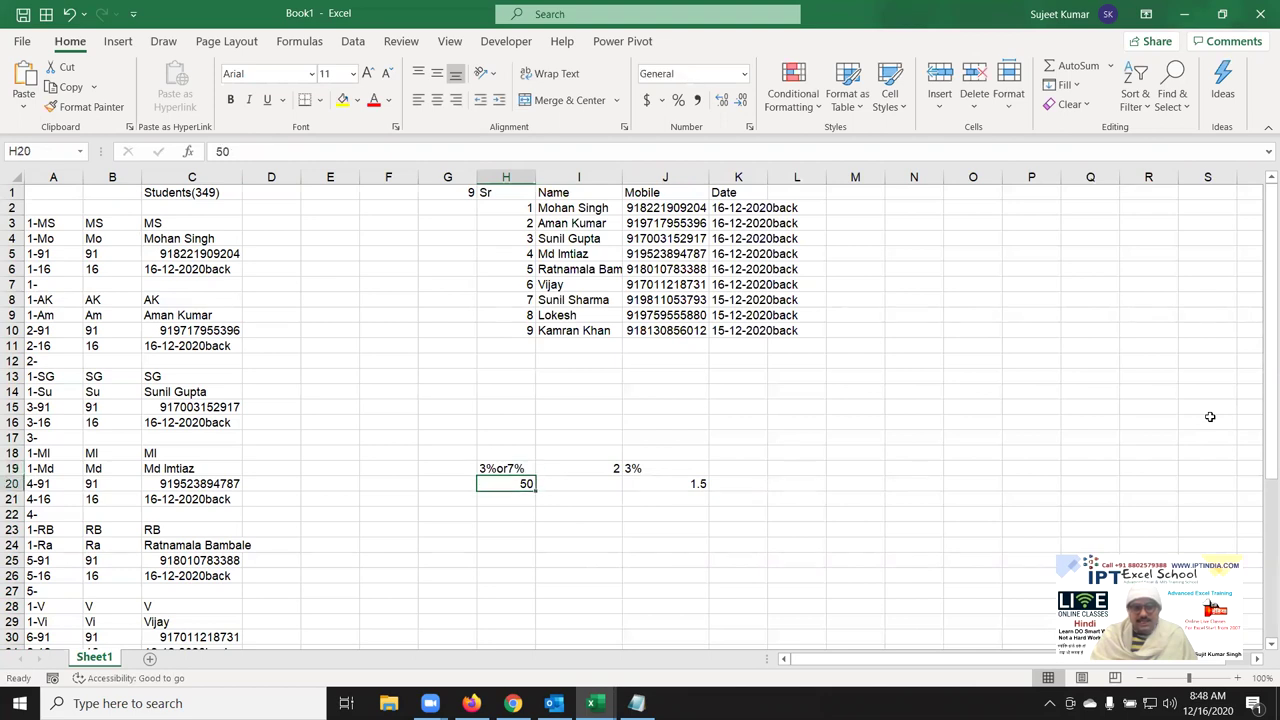
Enter =SUBSTITUTE(H19,"or","") in H18.
key("Up")
key("Up")
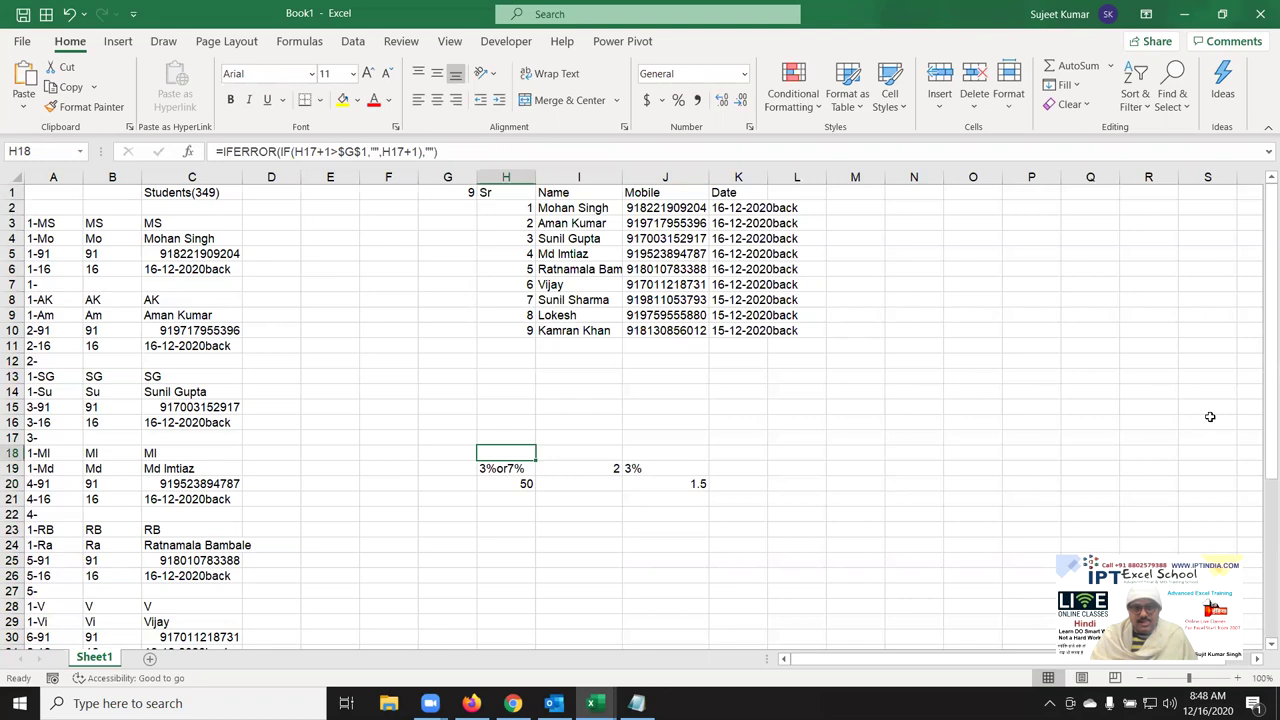
type("=")
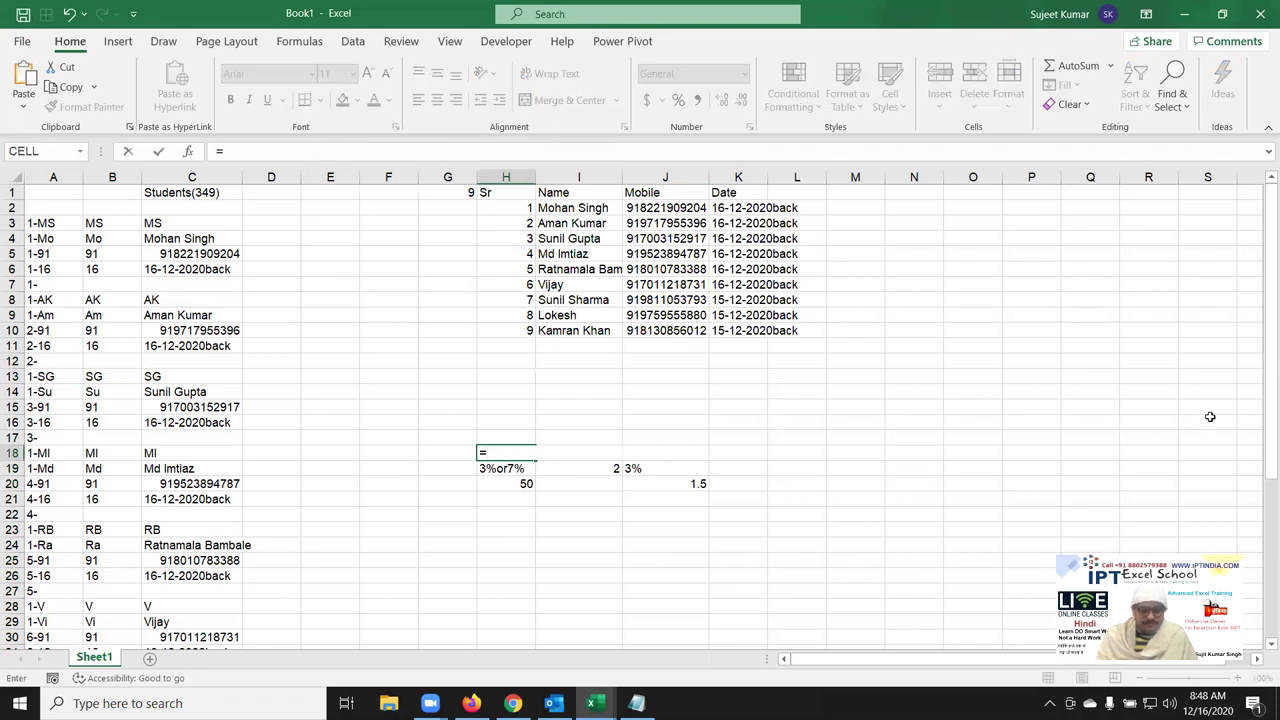
type("SUM")
key("Down")
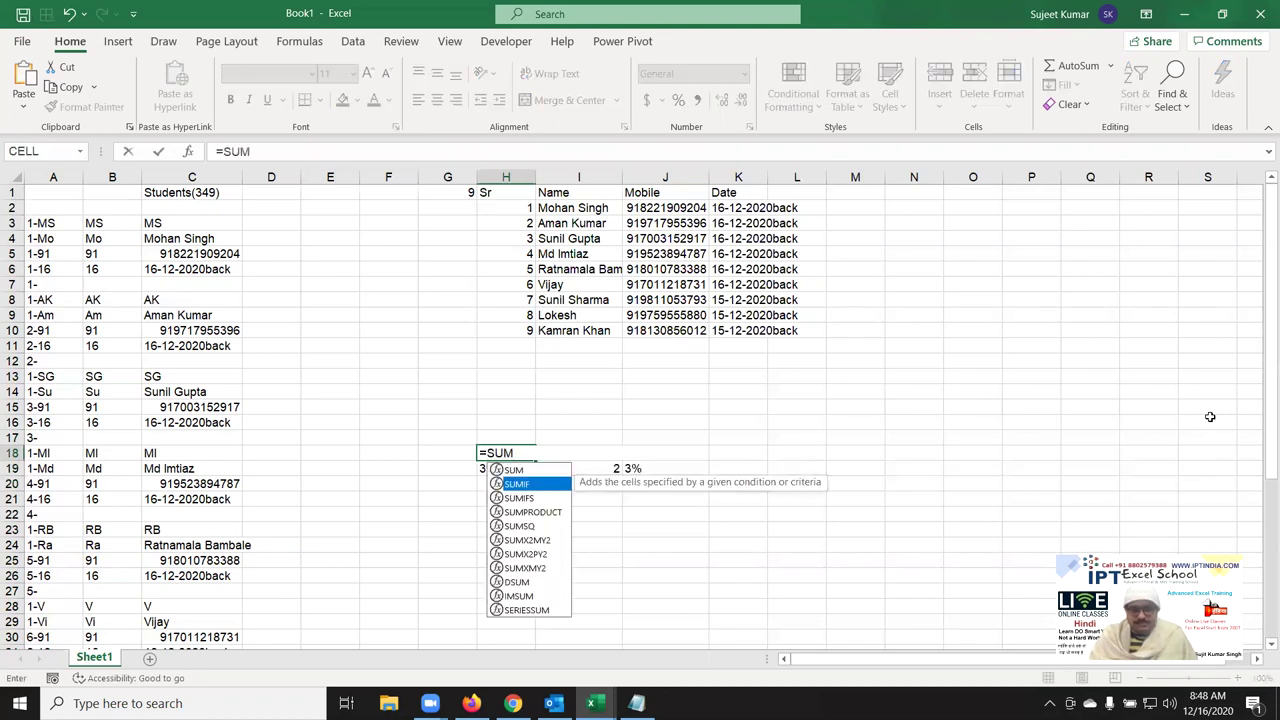
key("Down")
key("Down")
key("BackSpace")
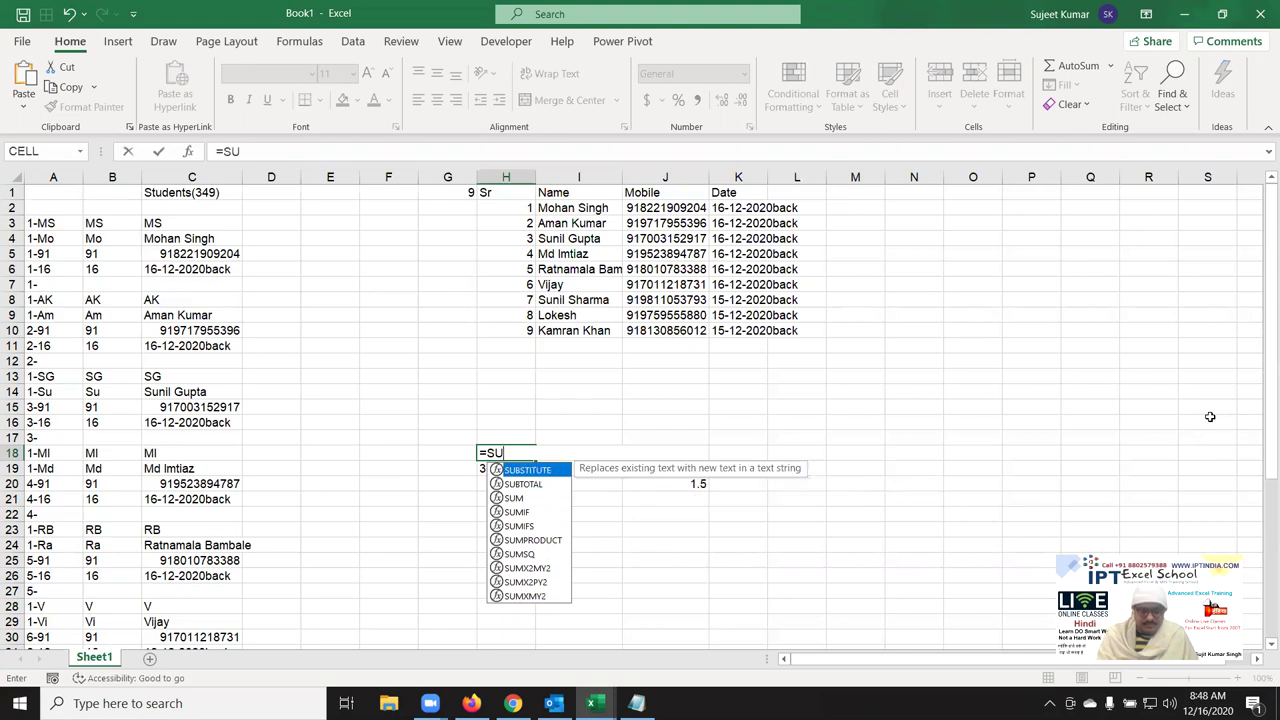
type("B")
key("Tab")
key("Down")
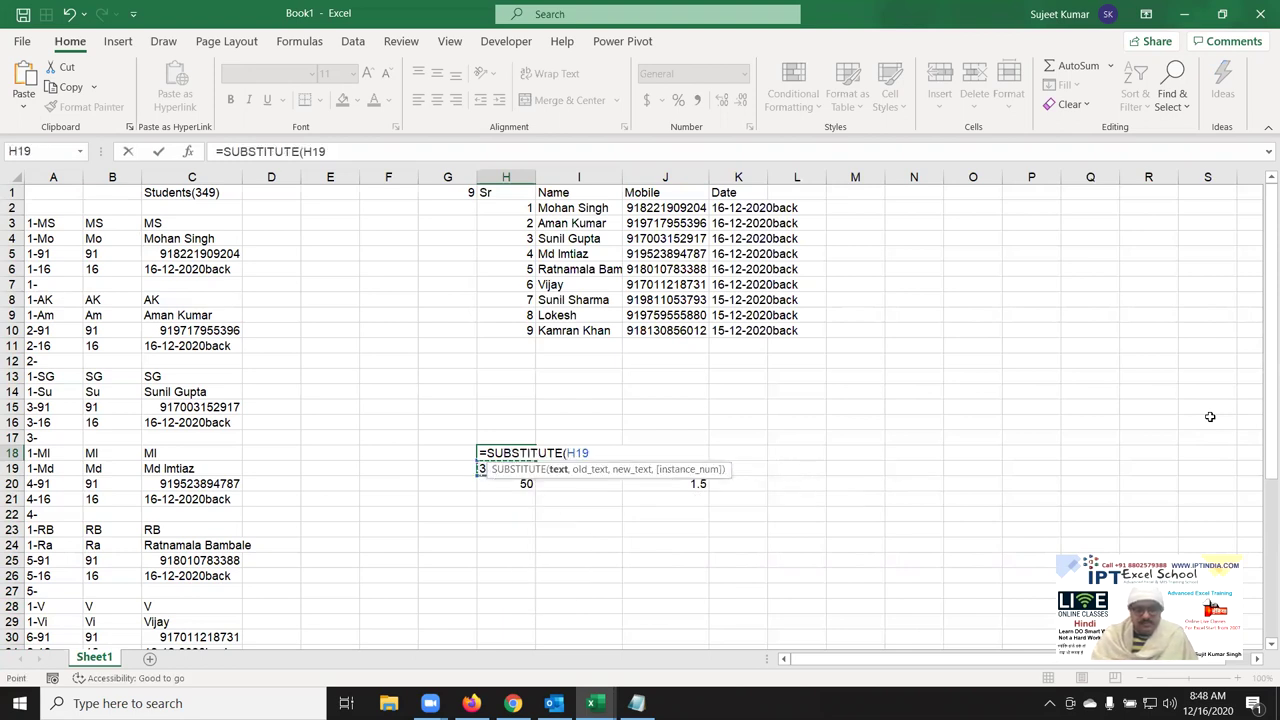
type(",\"or")
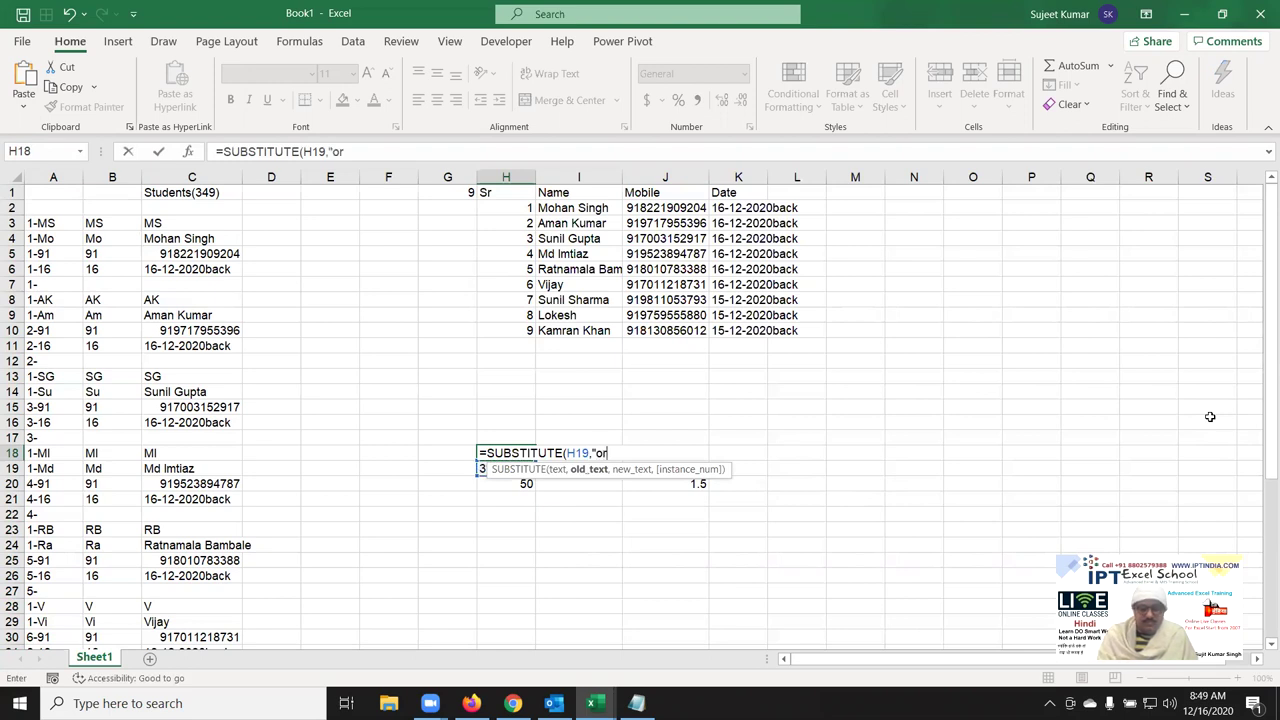
type("\",")
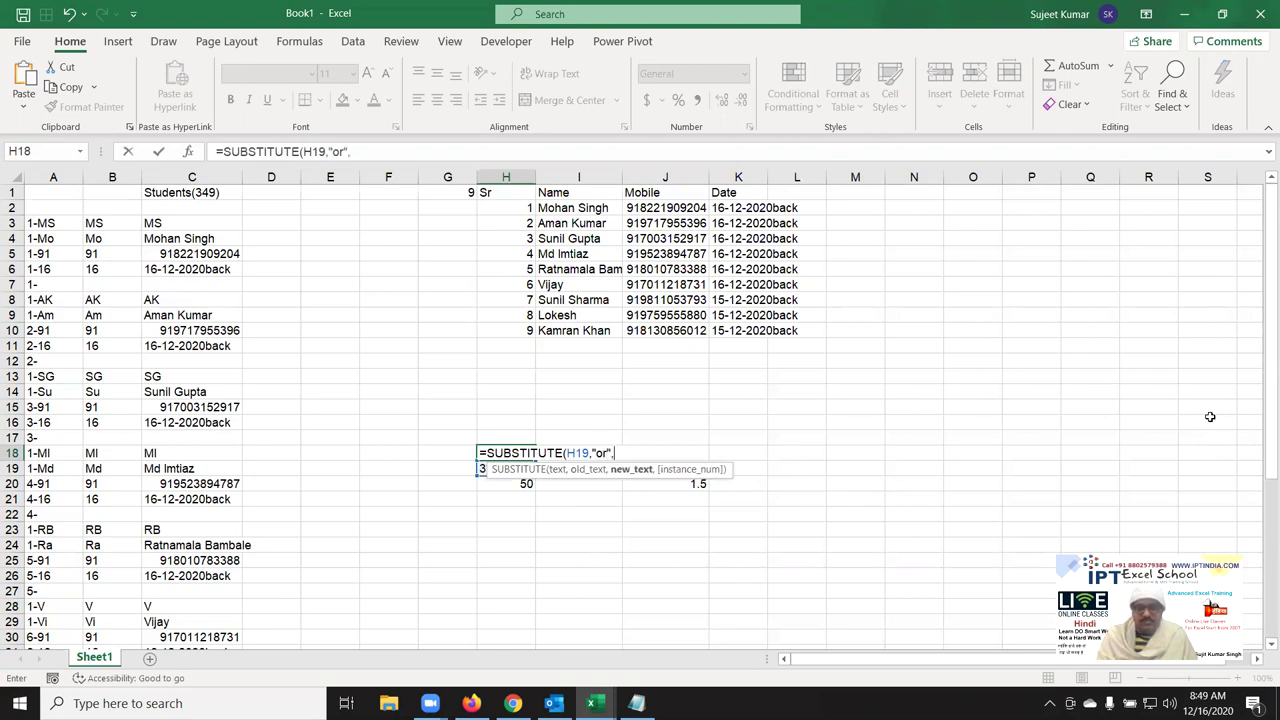
type("\"\")")
key("Return")
Set the SUBSTITUTE replacement text to "+" so H18 shows 3%+7%.
key("Up")
key("Right")
key("Left")
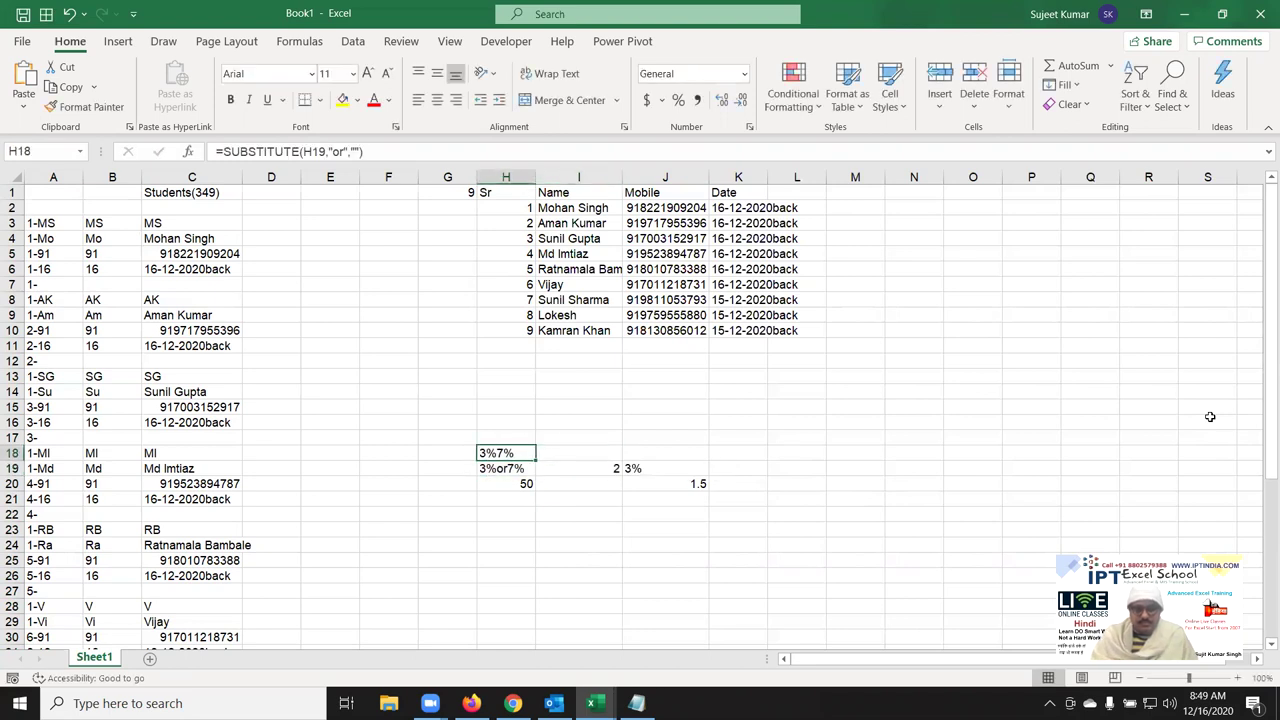
left_click(350, 152)
type("+")
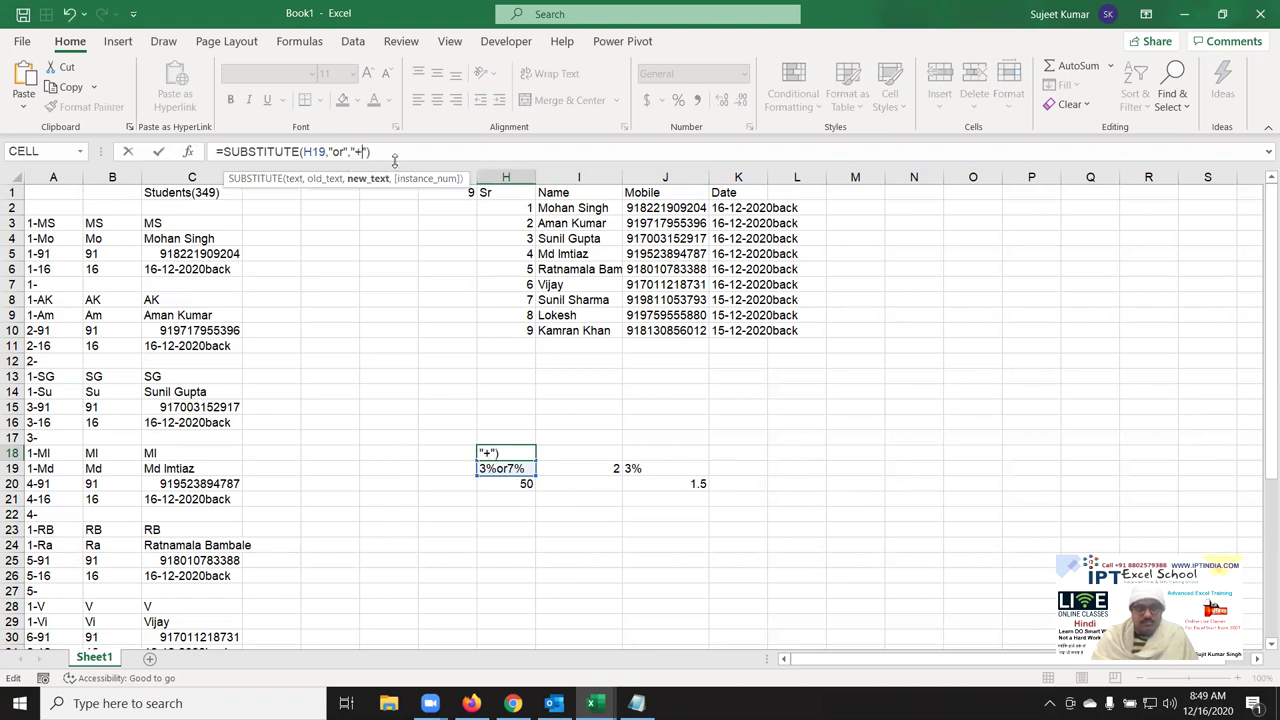
key("Return")
key("Up")
key("Right")
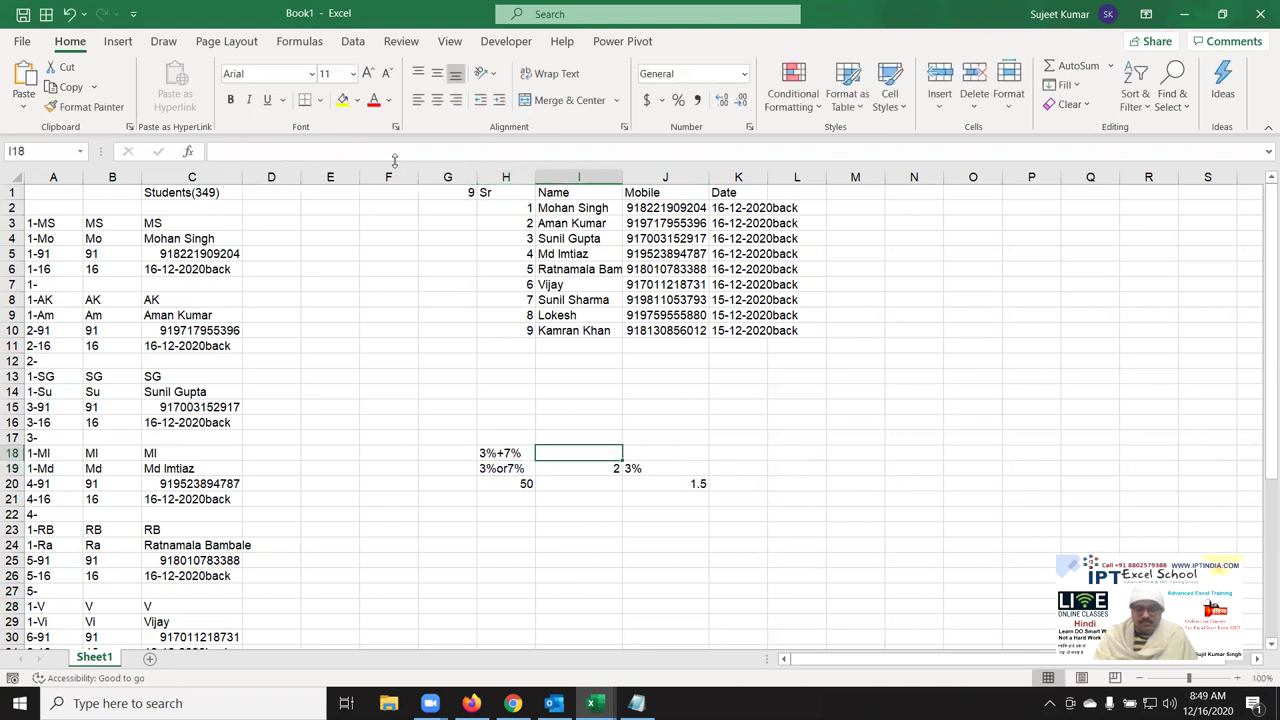
Try =INDIRECT(H18) in I18 and inspect the resulting formula.
type("=INDIRECT(")
key("Left")
key("Return")
key("Up")
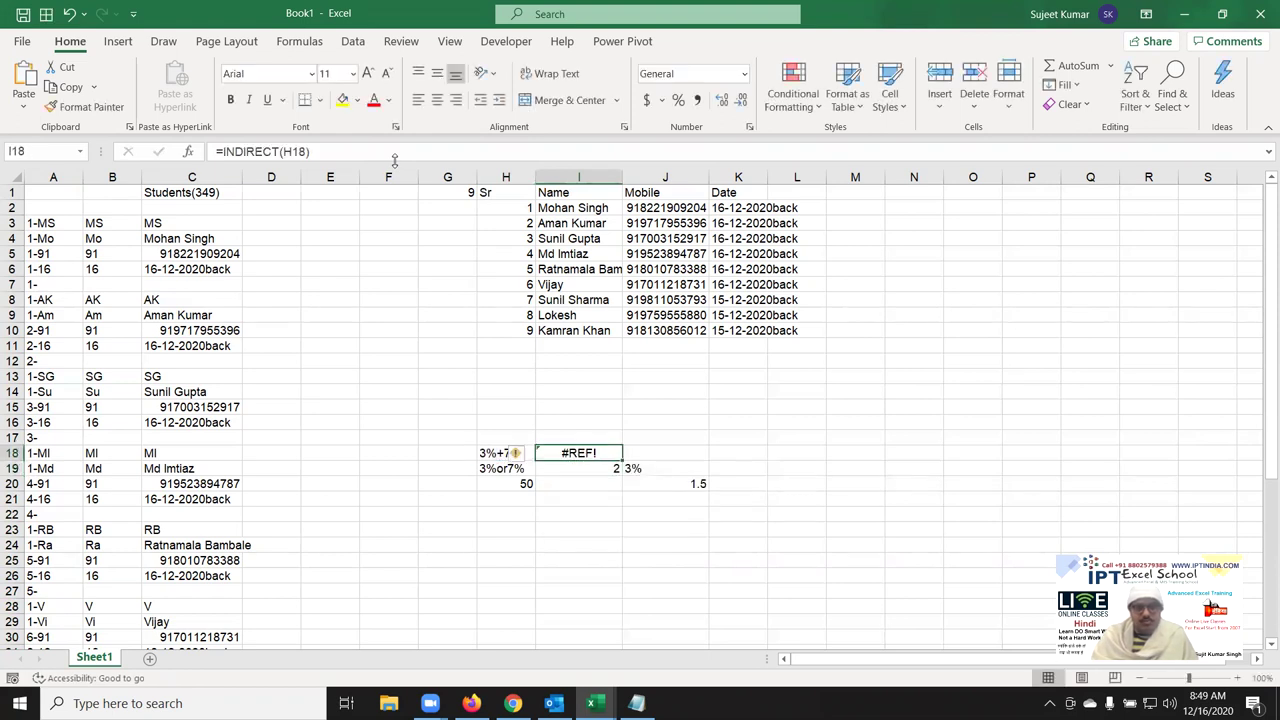
double_click(565, 453)
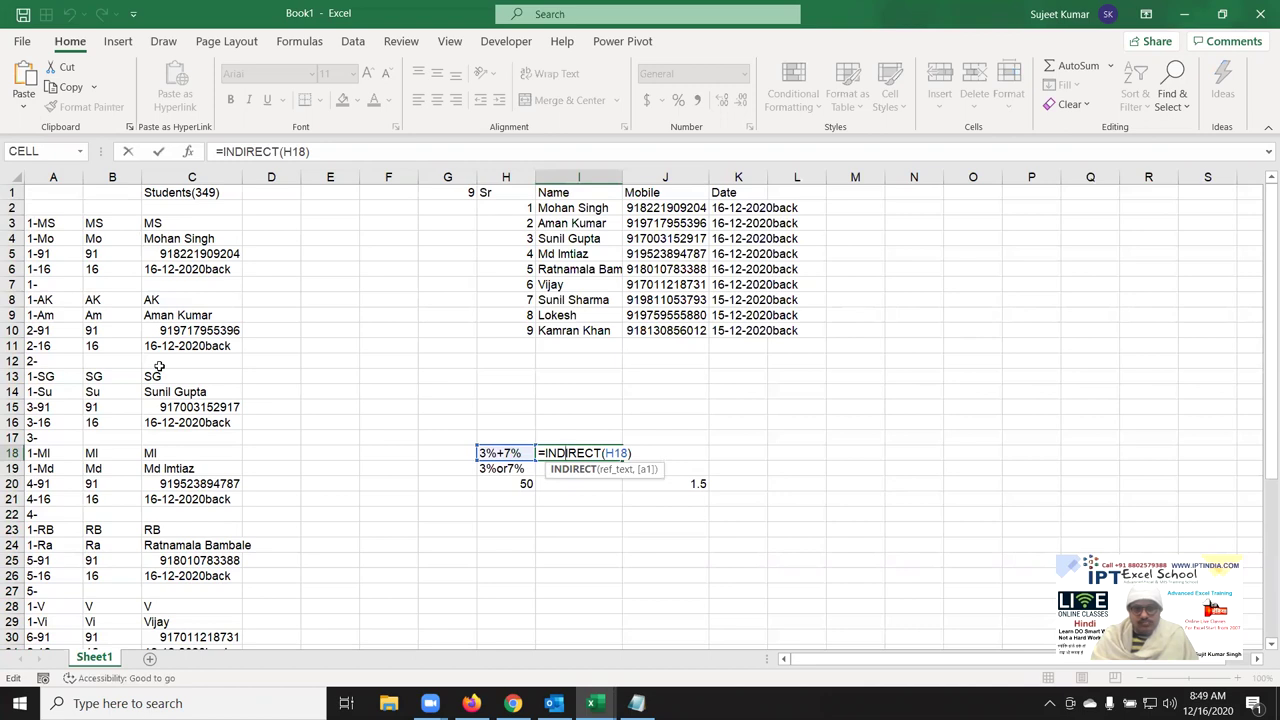
key("Escape")
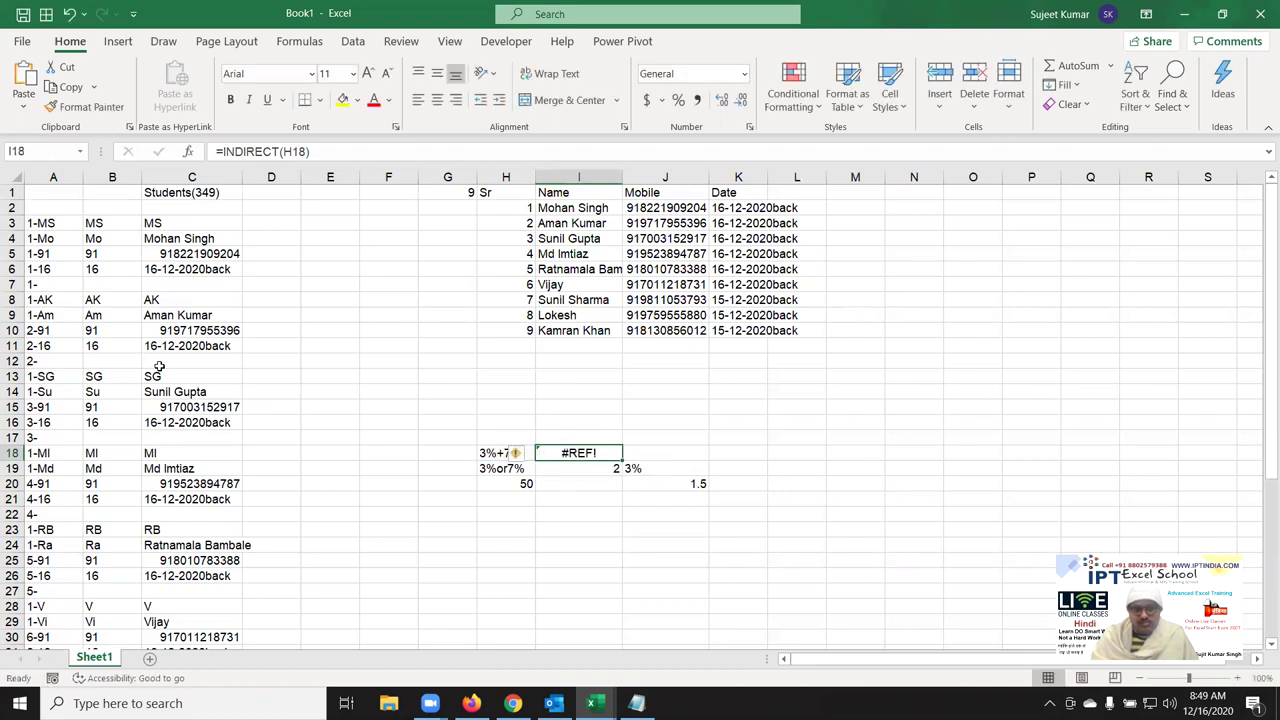
Enter =SUM(INDIRECT(H18)) in I18, accepting Excel's correction, which returns #REF!
type("=SUM(")
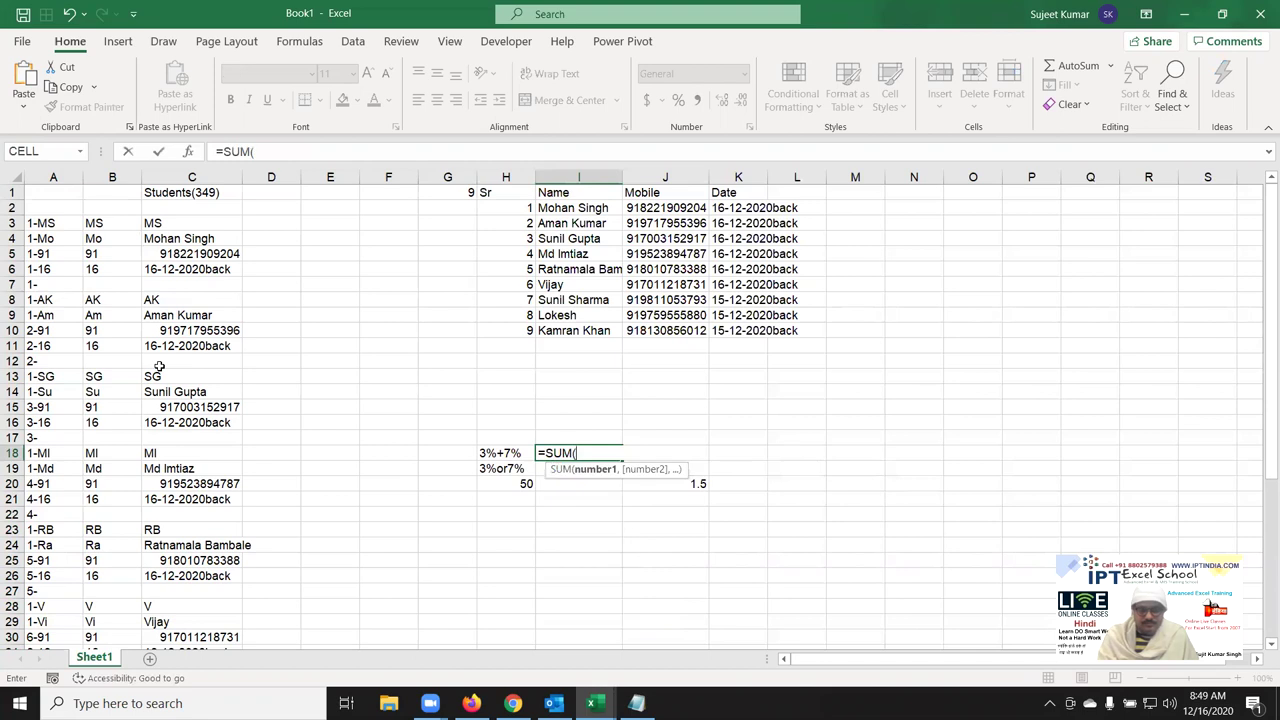
type("IND")
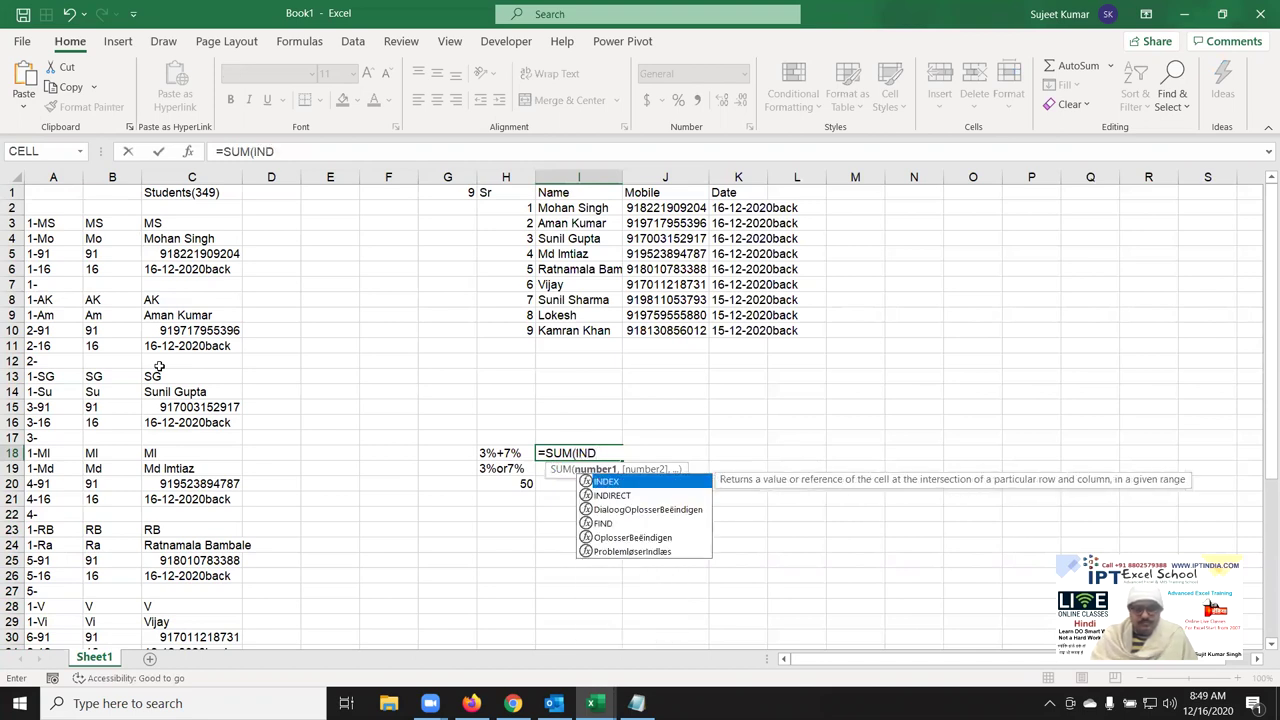
key("Down")
key("Tab")
key("Left")
type(")")
key("Return")
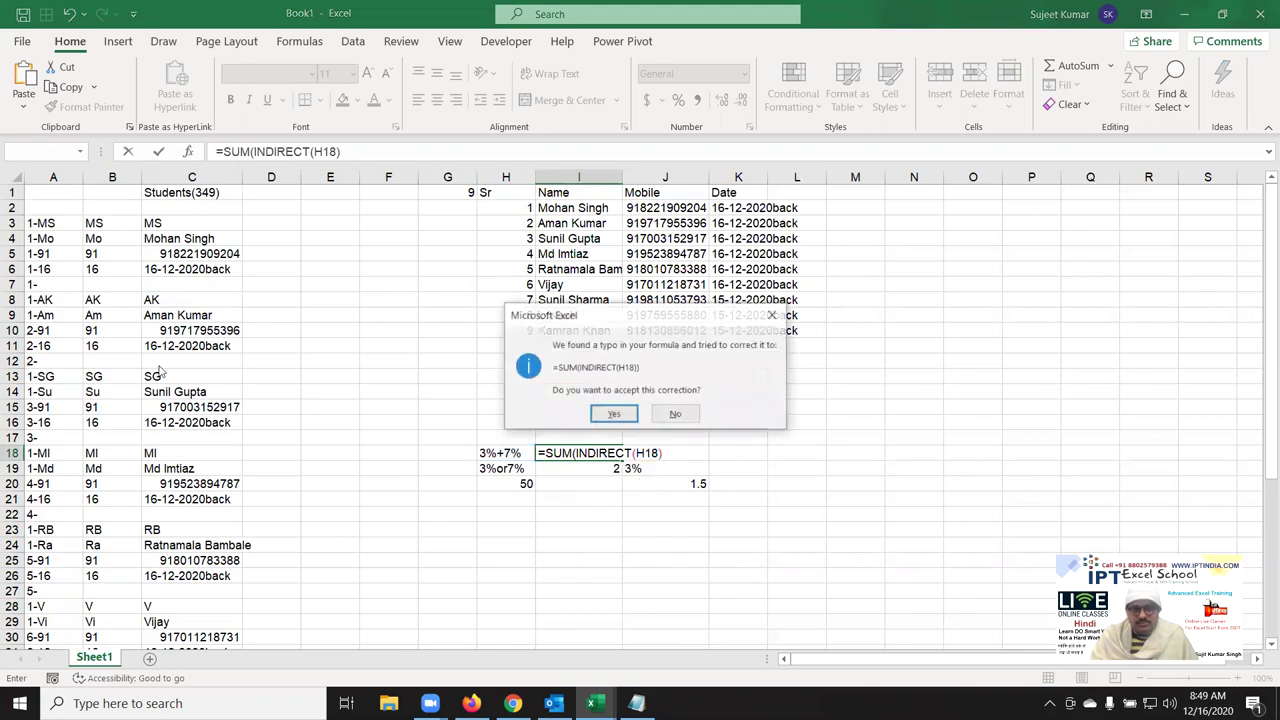
key("Return")
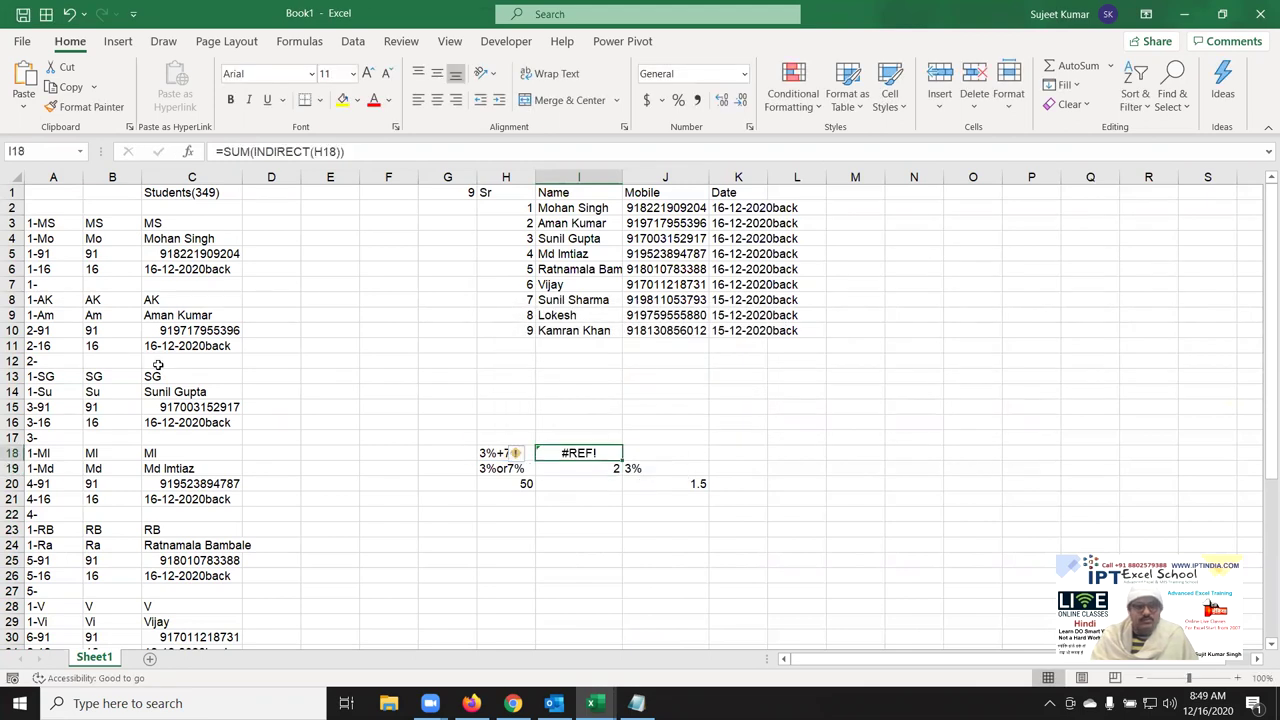
key("Down")
key("Up")
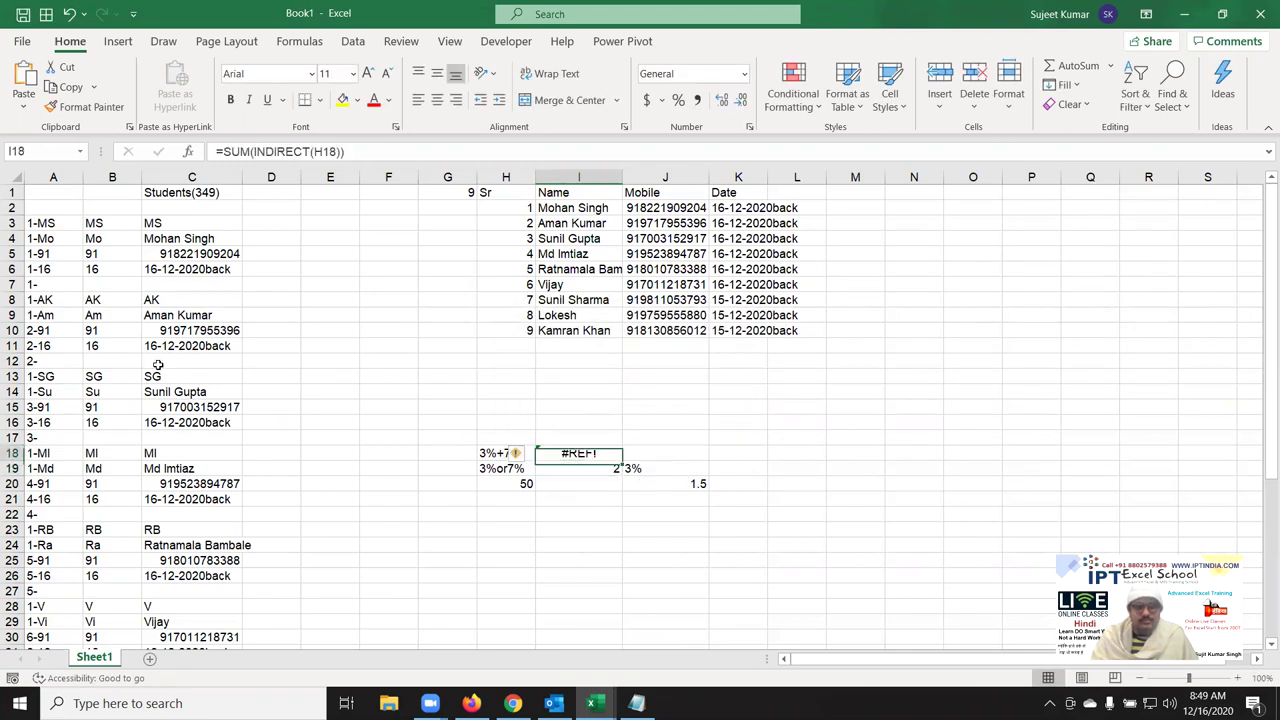
key("Down")
key("Up")
key("Down")
key("Left")
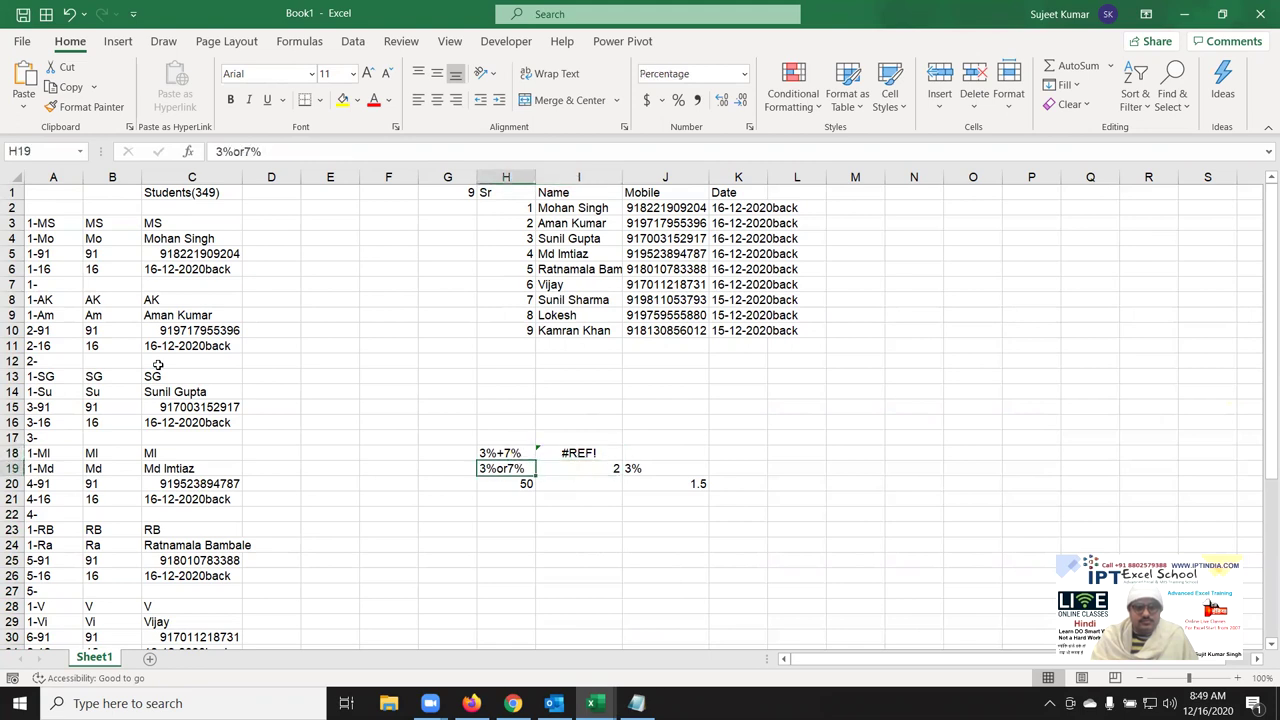
Copy H19's 3%or7% into N1 through N12.
key("ctrl+c")
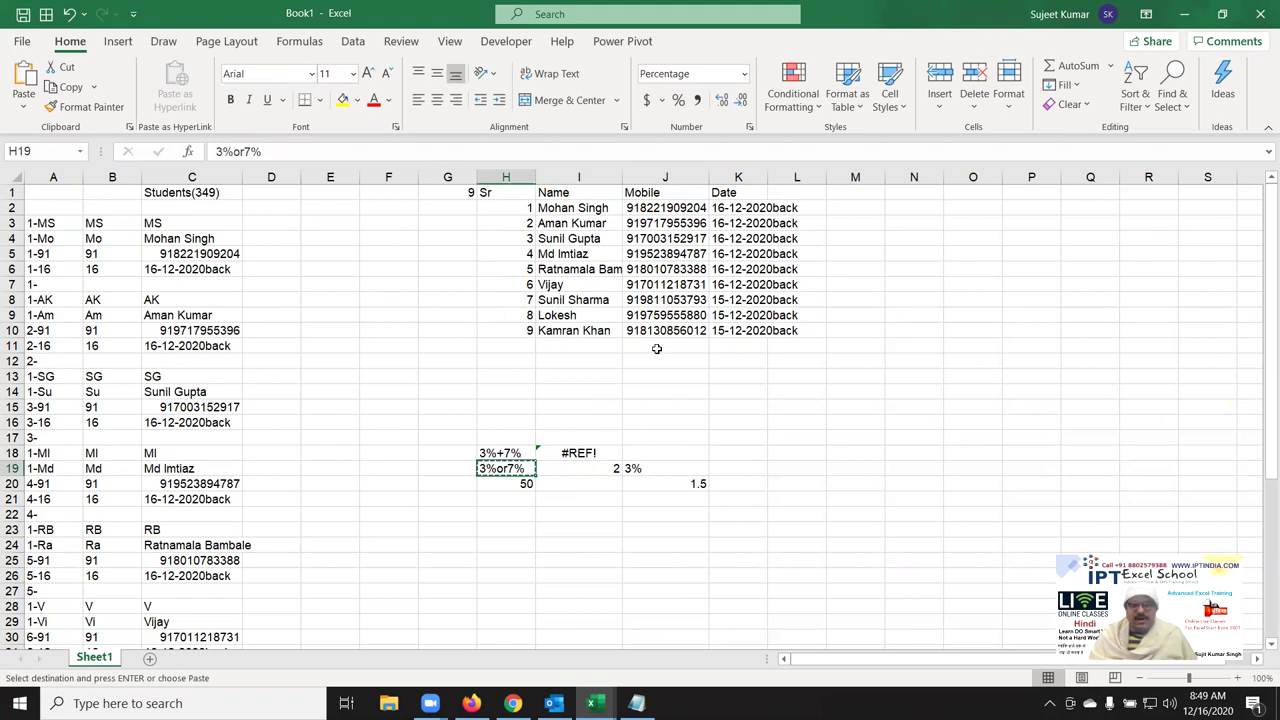
left_click_drag(914, 192, 932, 358)
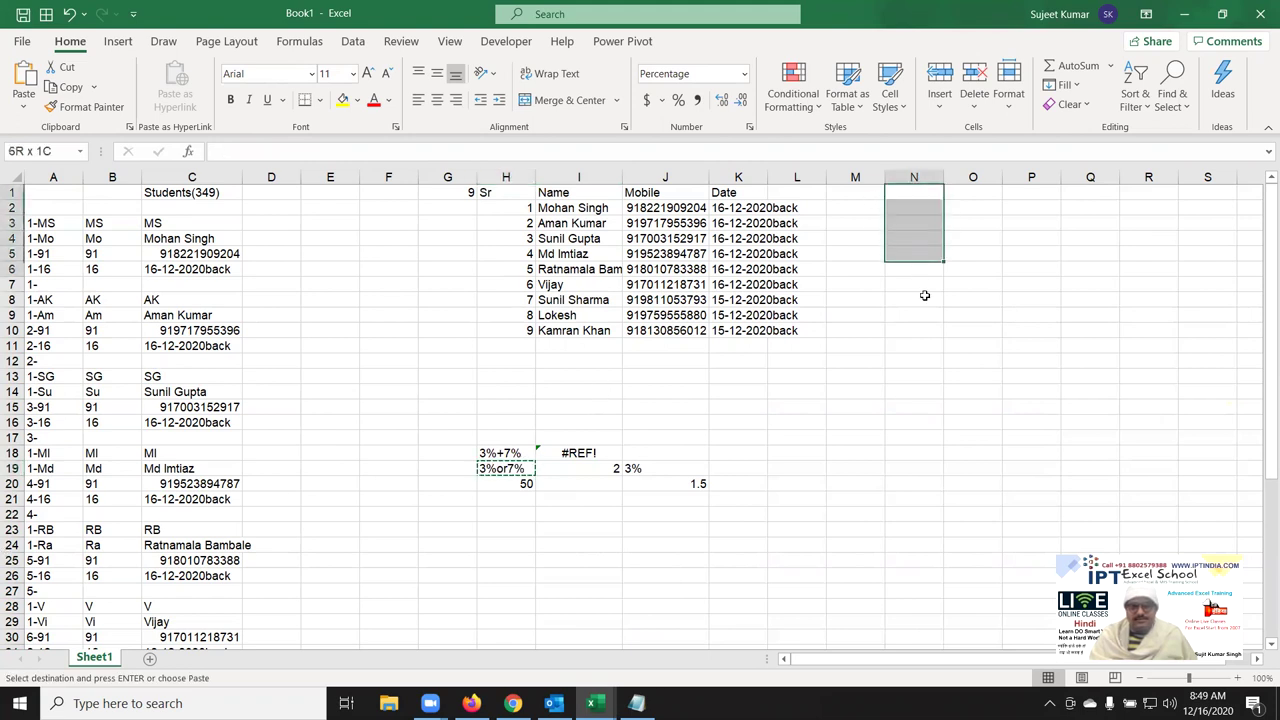
key("ctrl+v")
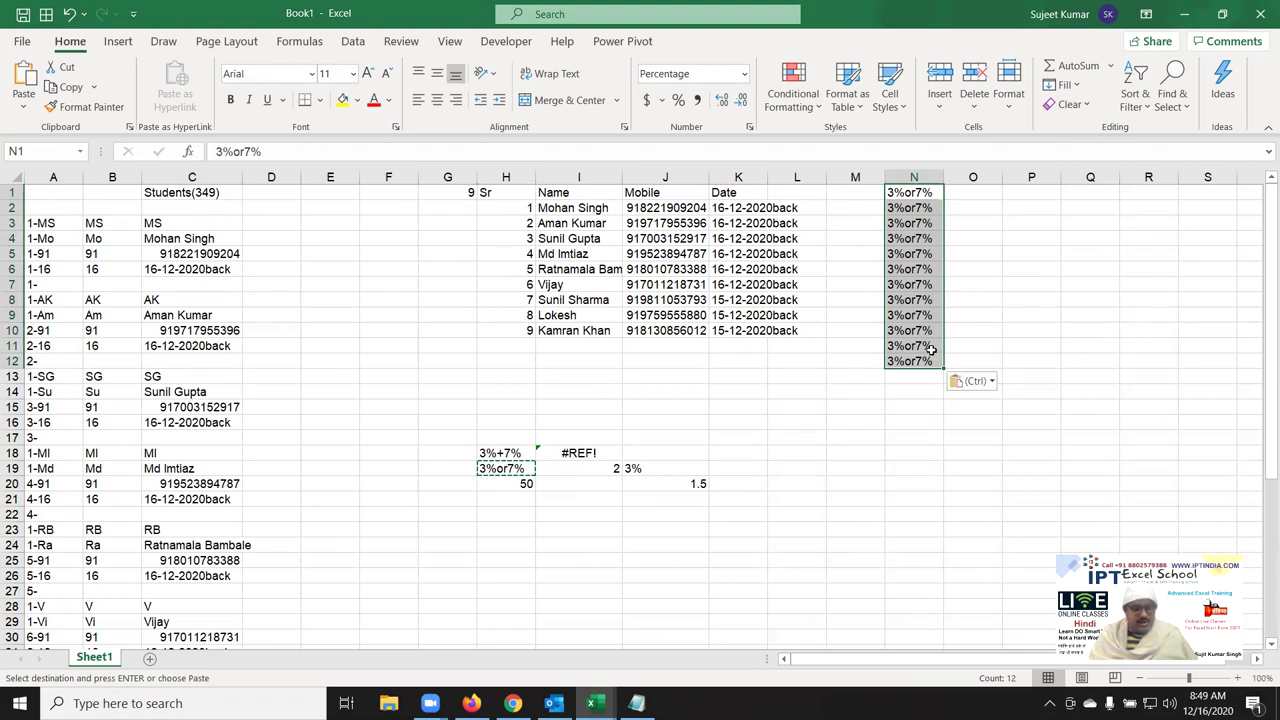
key("Escape")
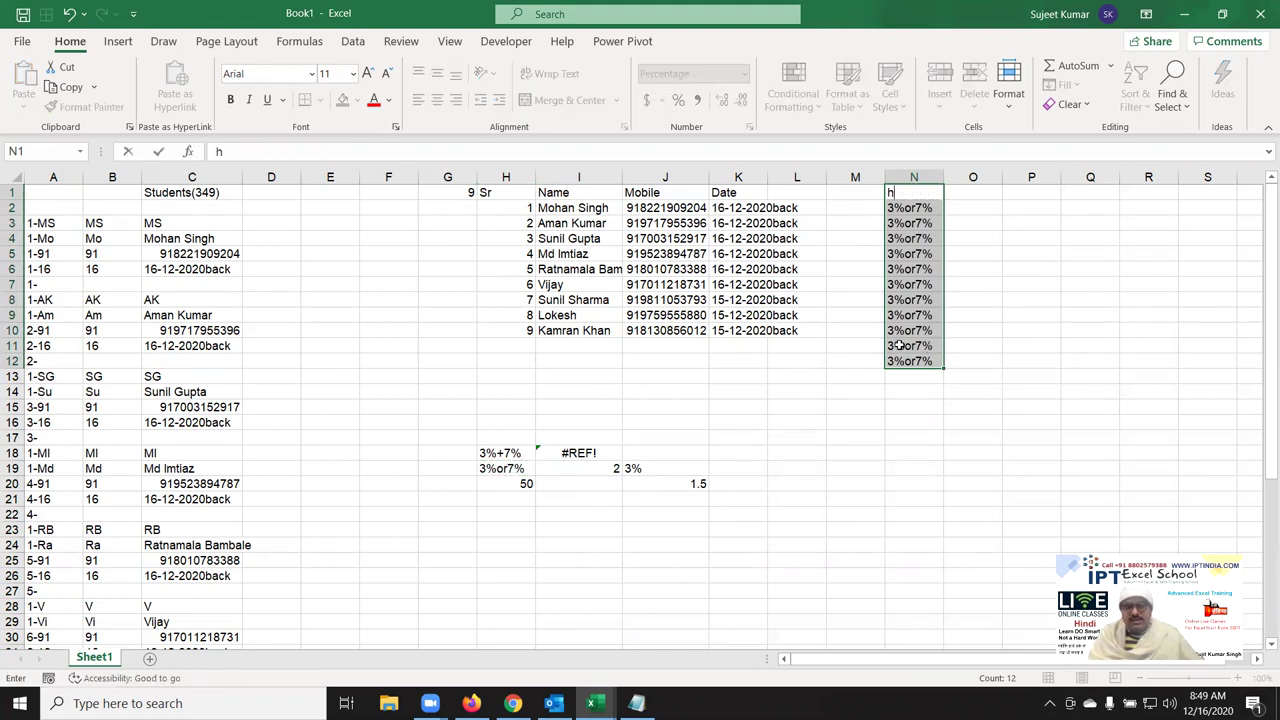
Replace every "OR" with "+" in N1:N12 using Find and Replace.
key("ctrl+h")
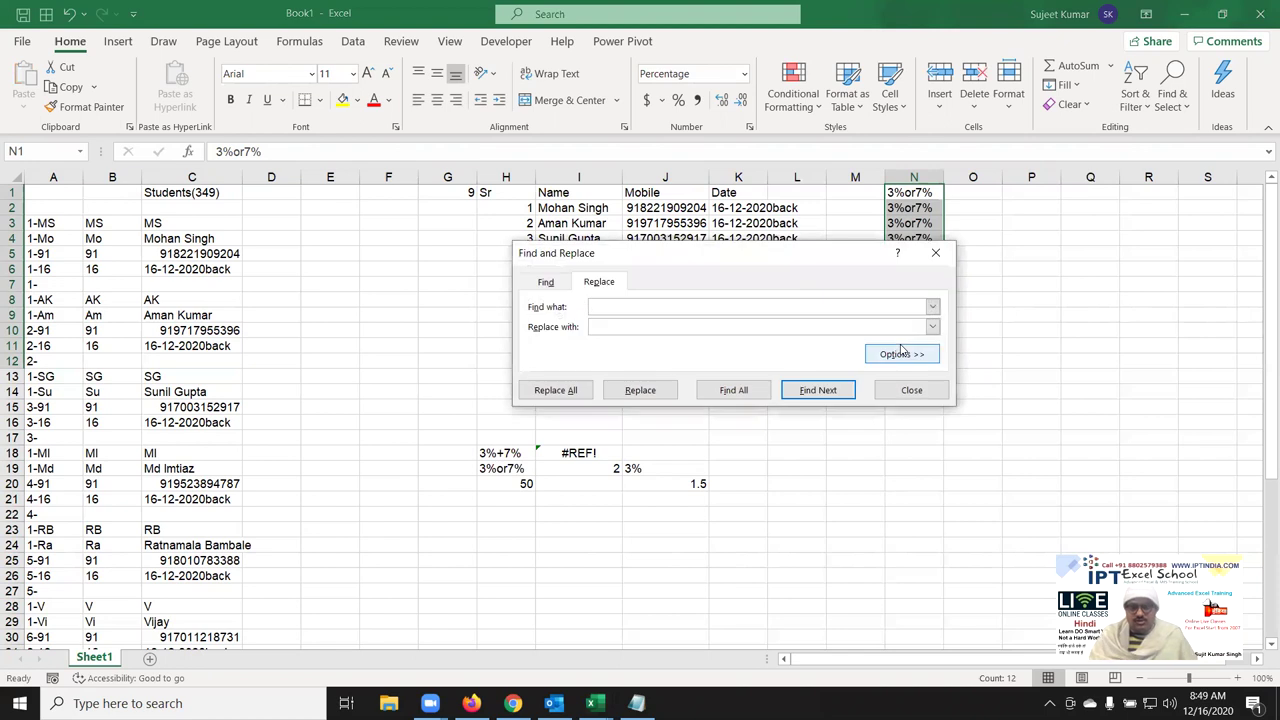
type("OR")
left_click(733, 328)
type("+")
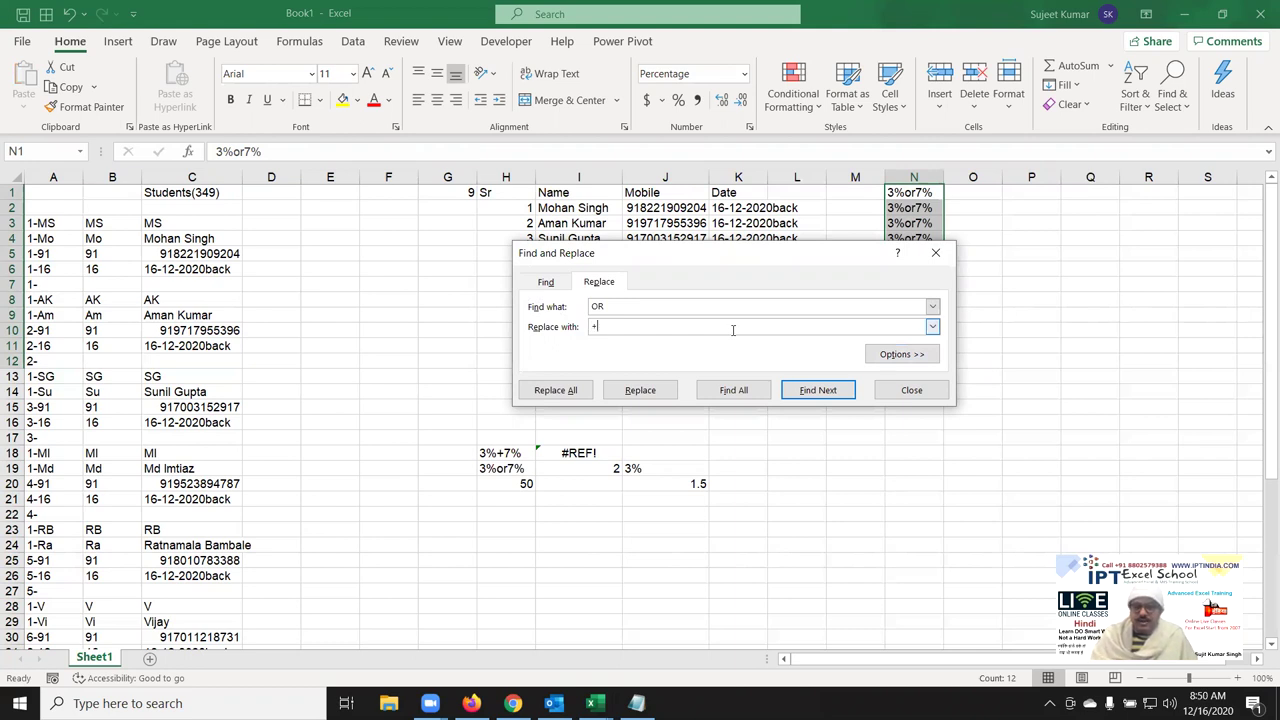
left_click(556, 392)
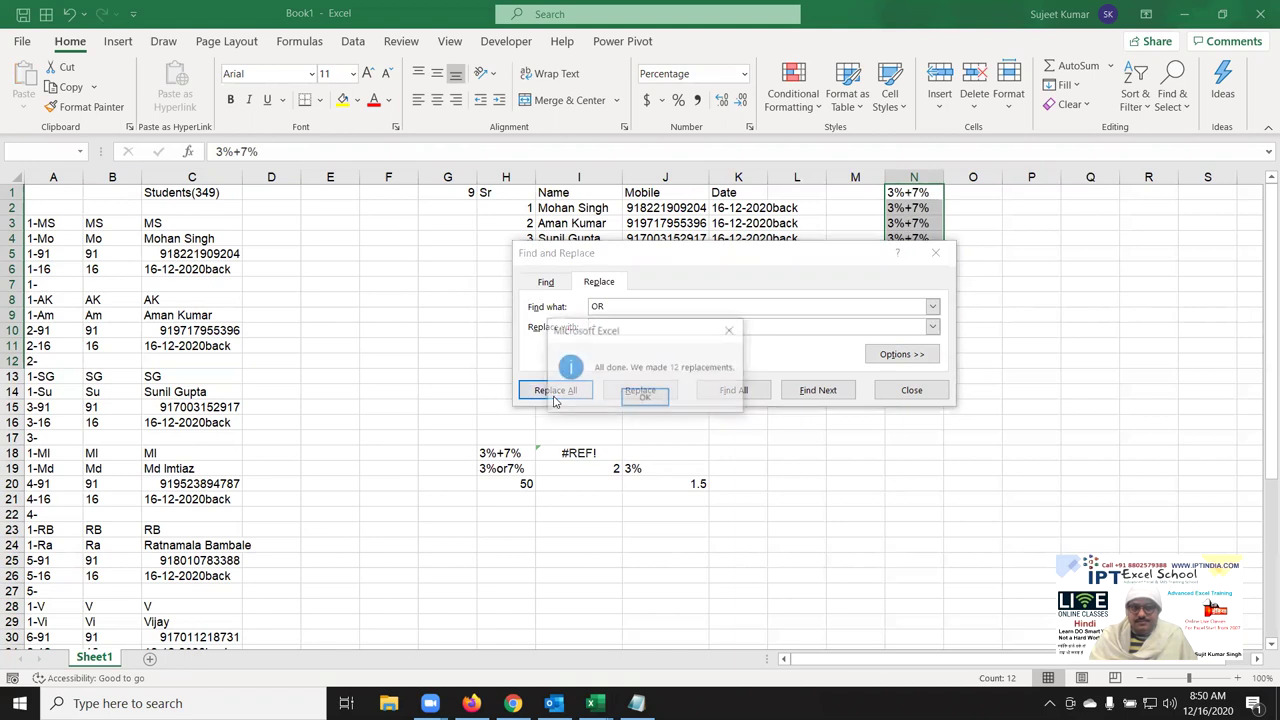
left_click(644, 398)
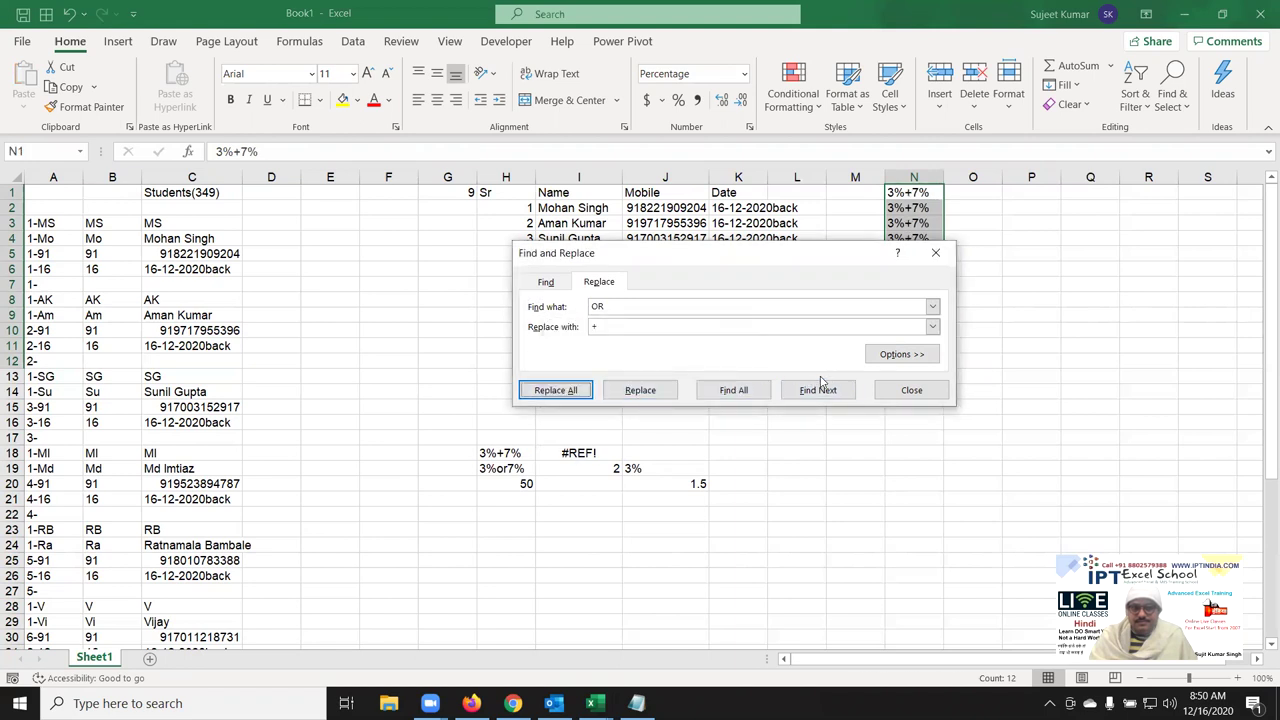
left_click(895, 392)
left_click(906, 242)
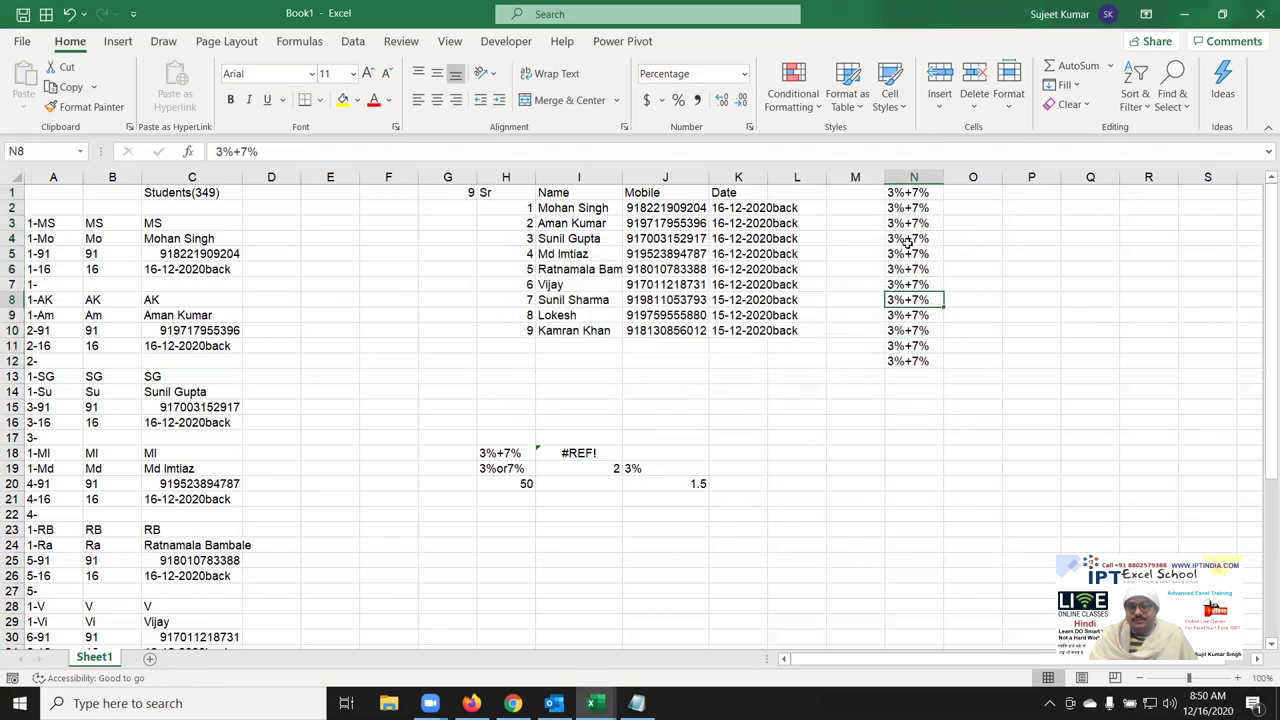
left_click(900, 196)
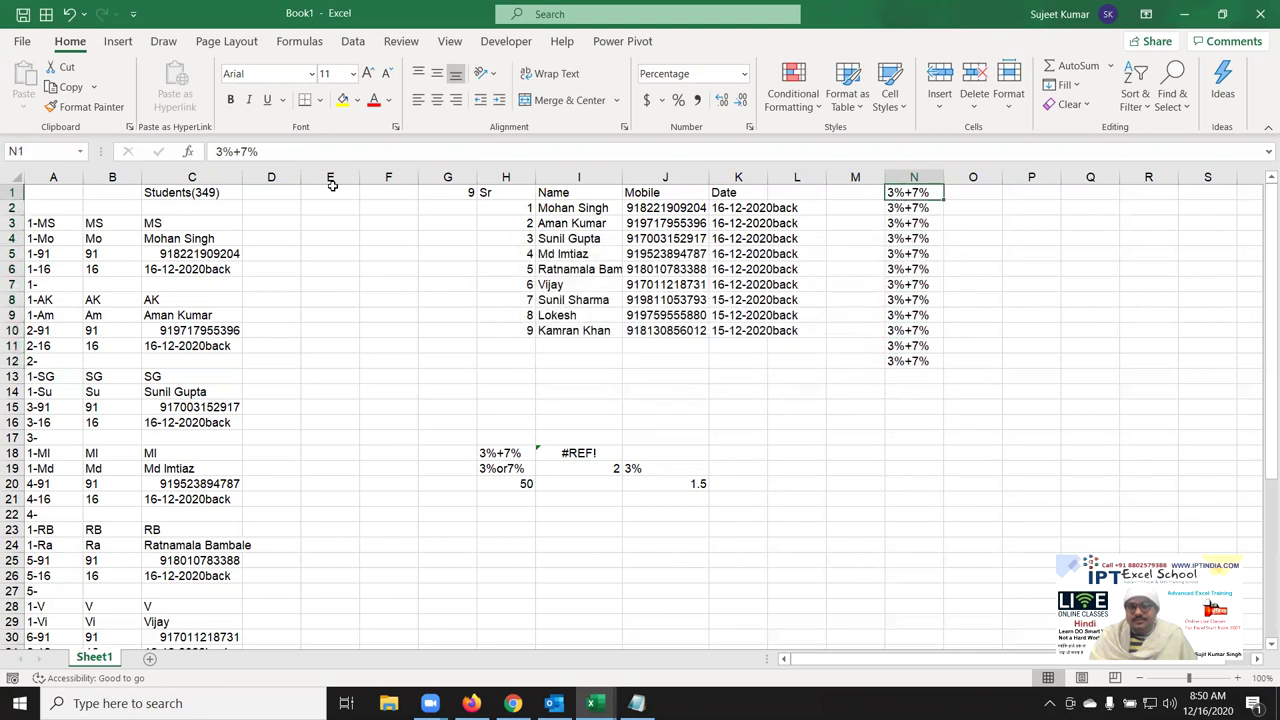
Test turning N1 into a formula giving 10%, then undo back to text 3%+7%.
left_click(217, 150)
type("=")
key("Return")
key("ctrl+z")
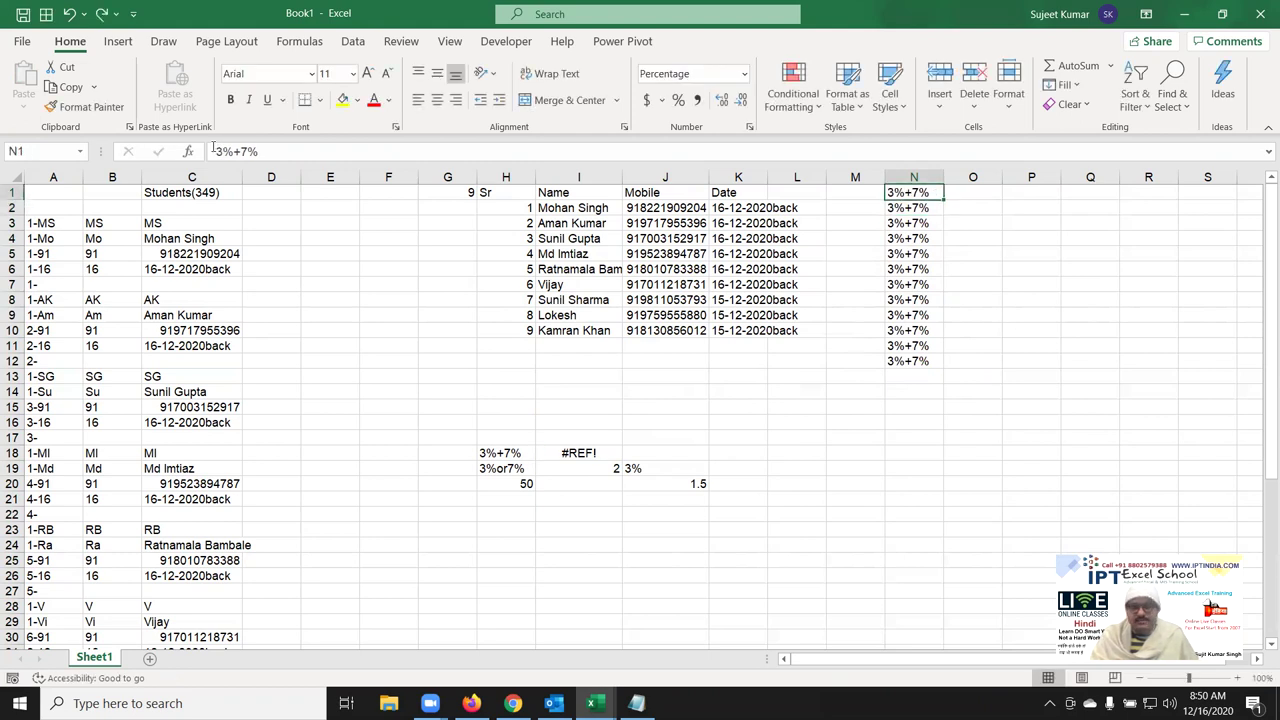
key("Down")
key("Down")
key("Down")
key("Down")
key("Down")
key("Down")
key("Up")
key("Up")
key("Up")
key("Up")
key("Up")
key("Up")
Enter the formula ="="&N1 in O1.
key("Right")
type("=")
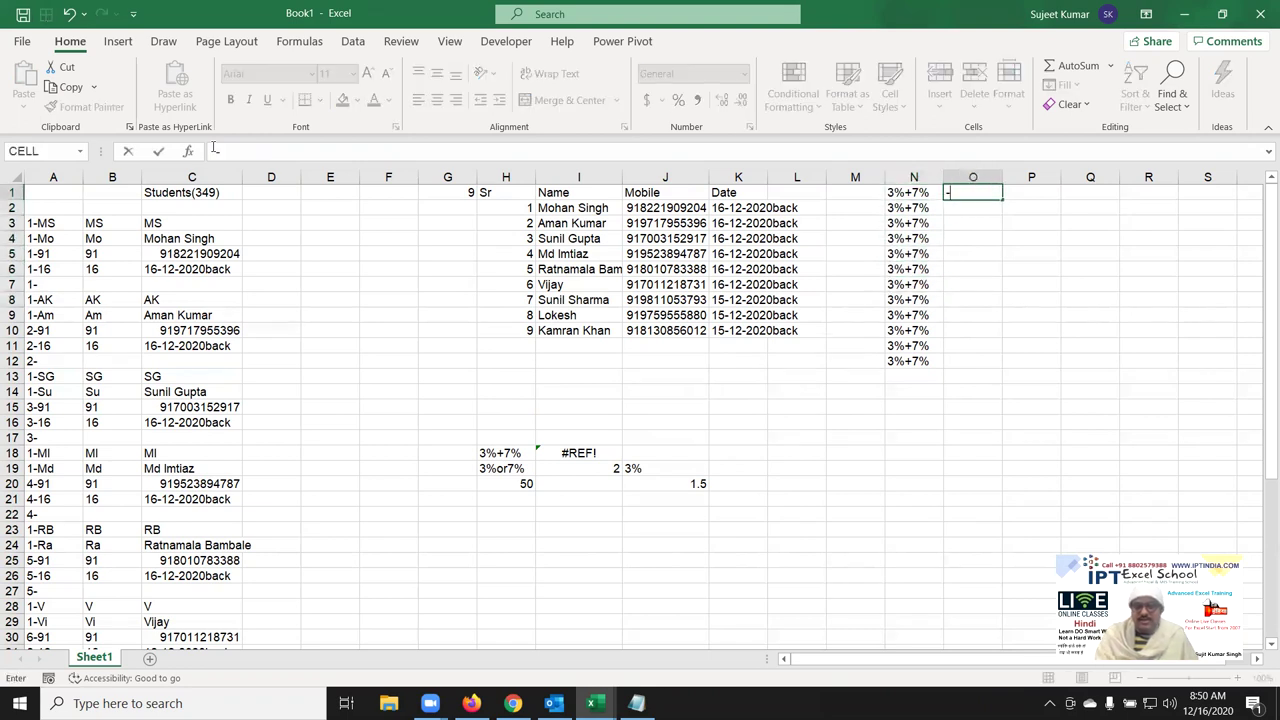
key("Left")
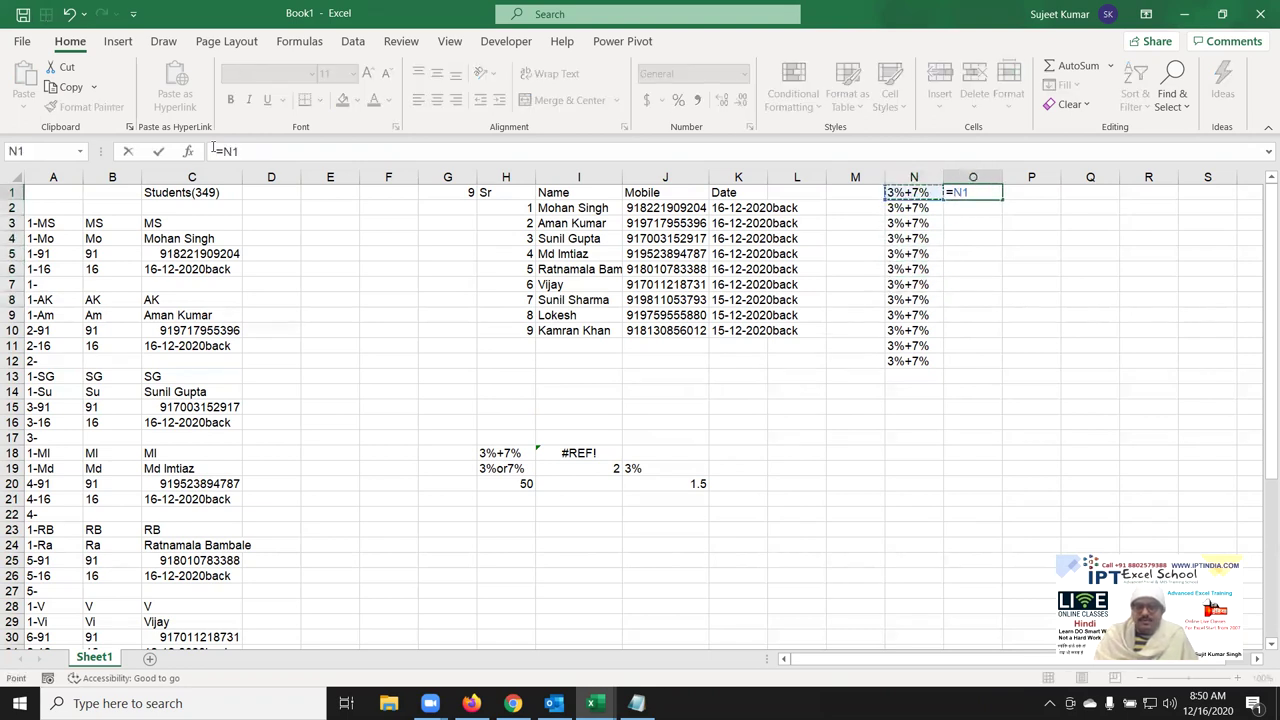
type("&")
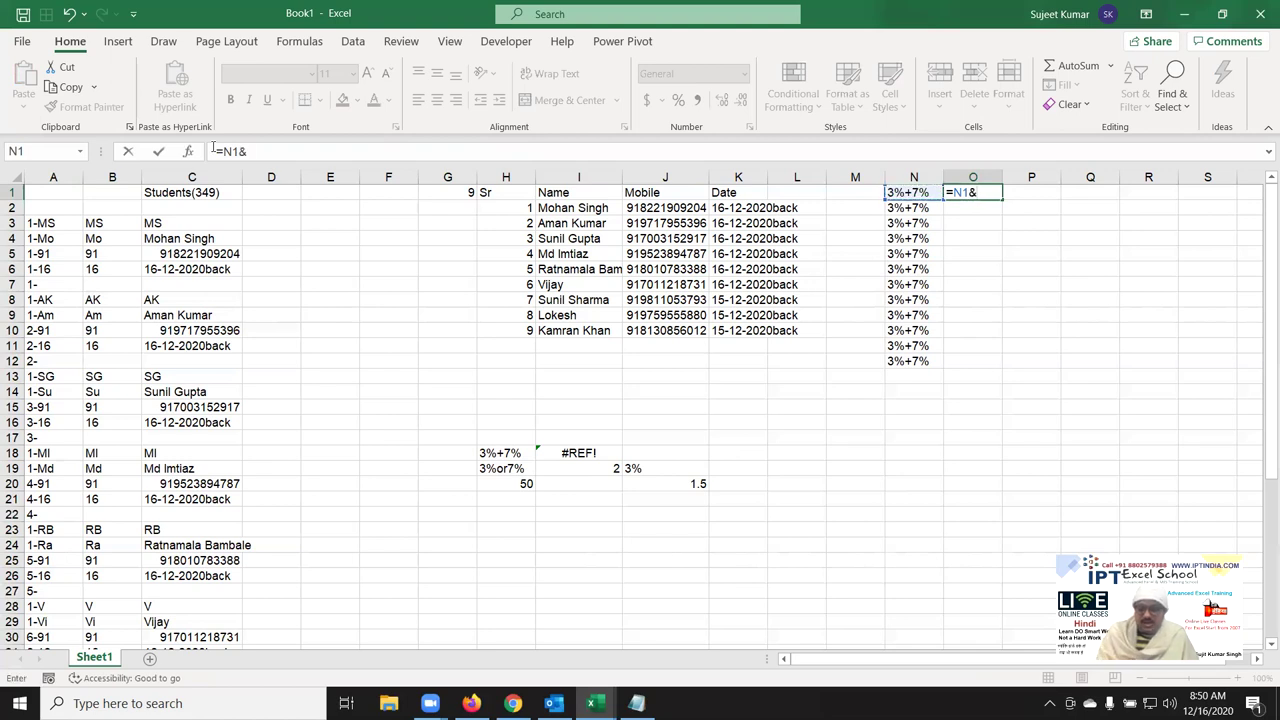
key("Escape")
type("\"=\"&")
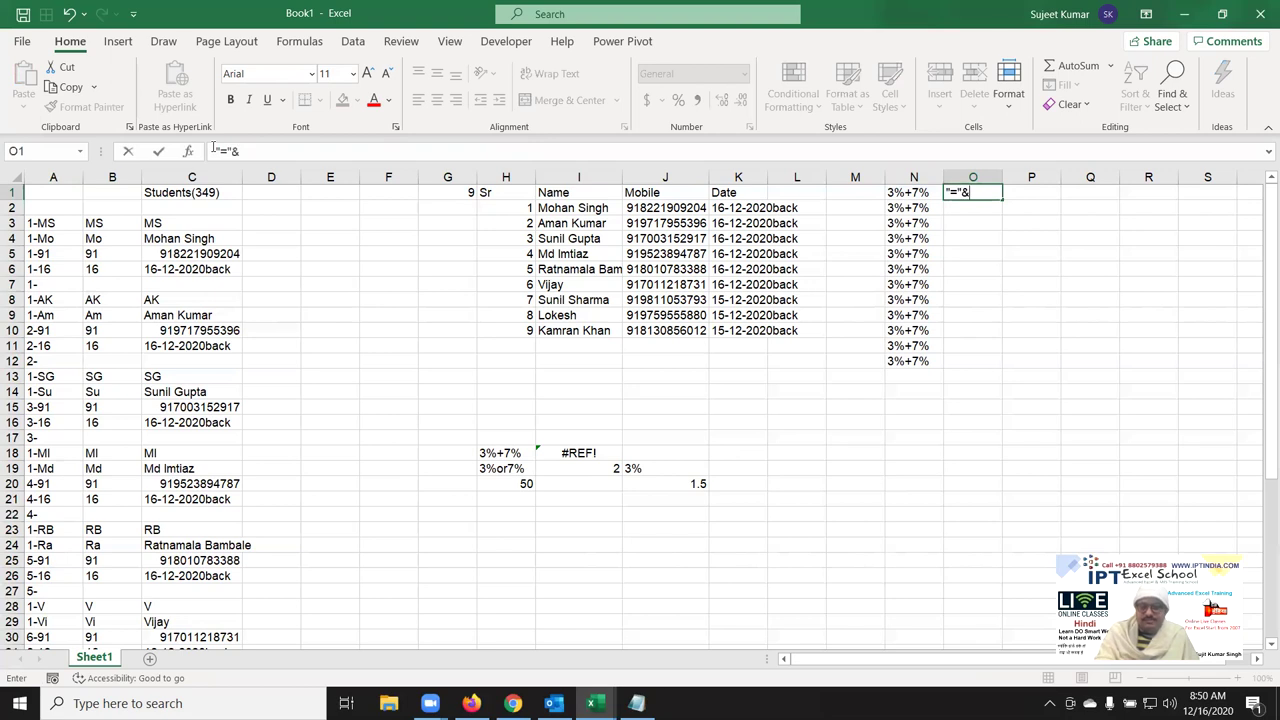
key("Left")
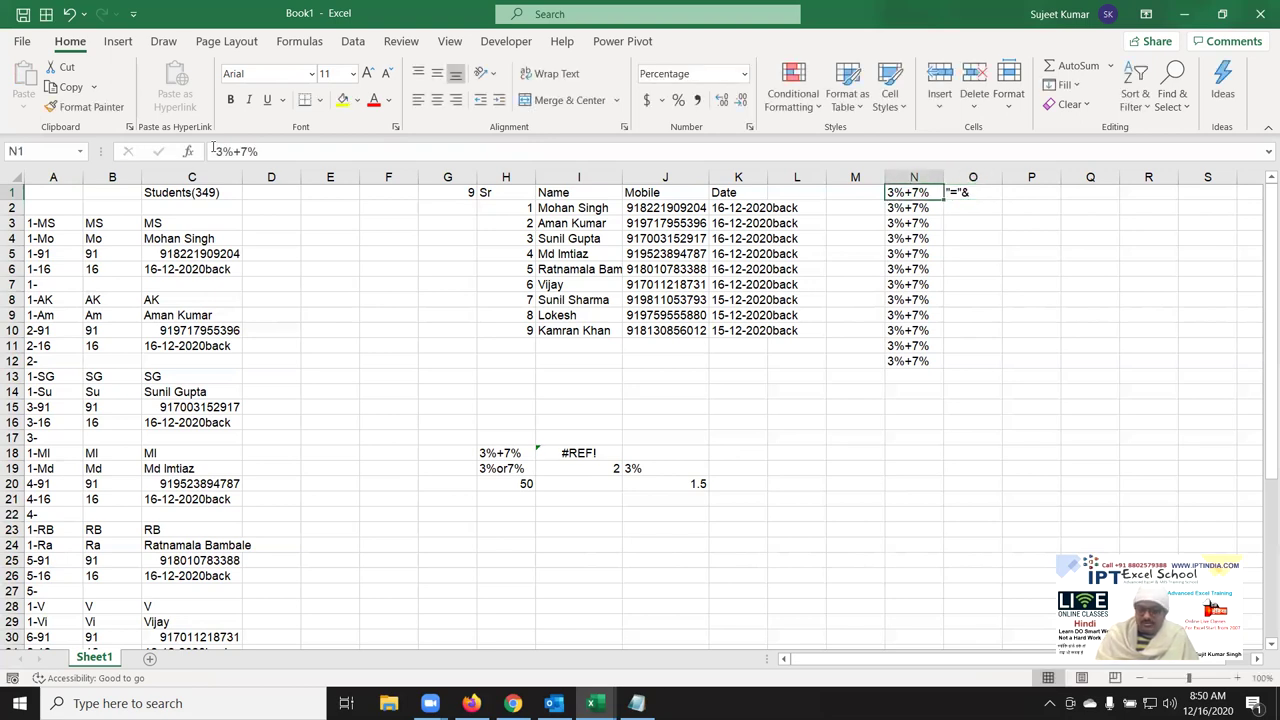
left_click(970, 193)
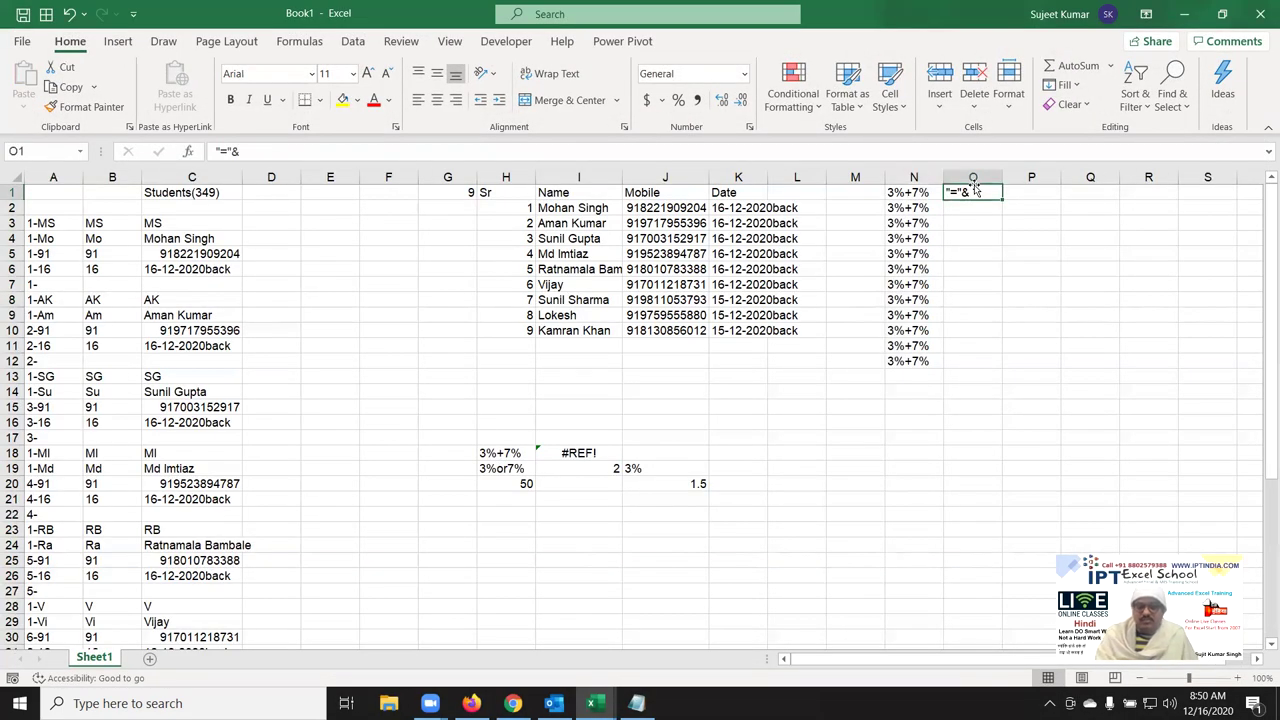
type("=\"=\"&N1")
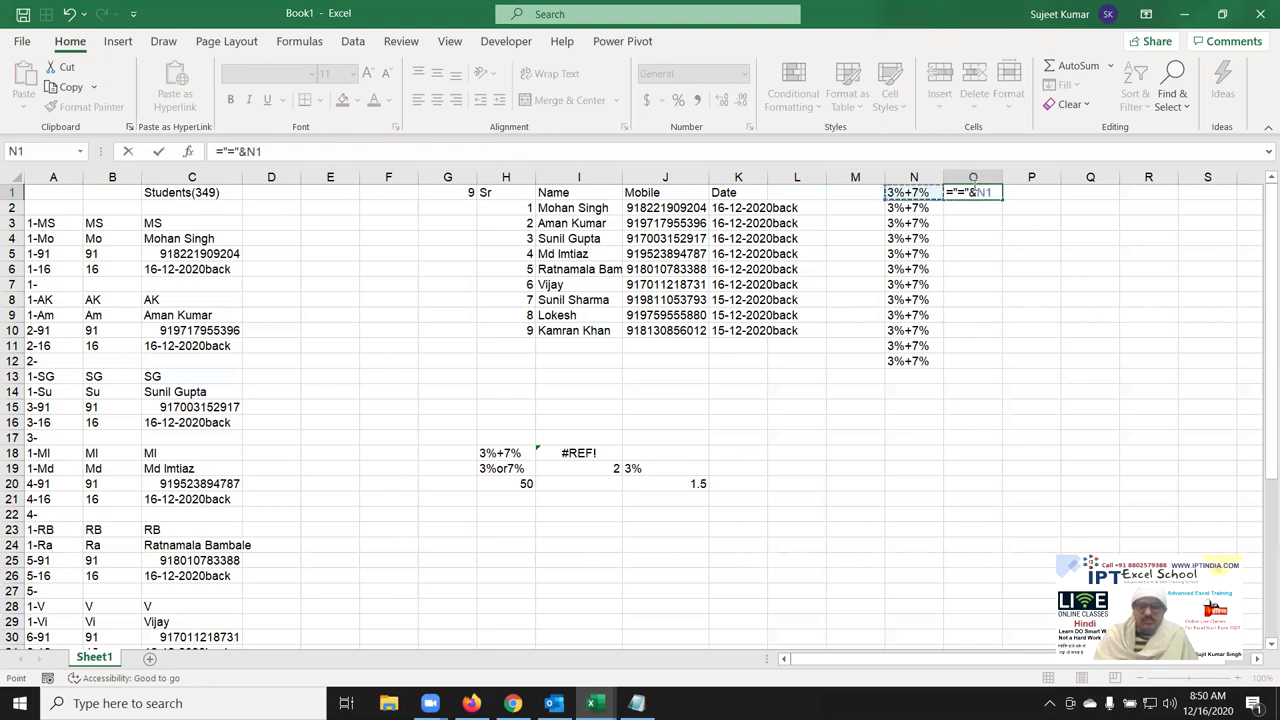
key("Return")
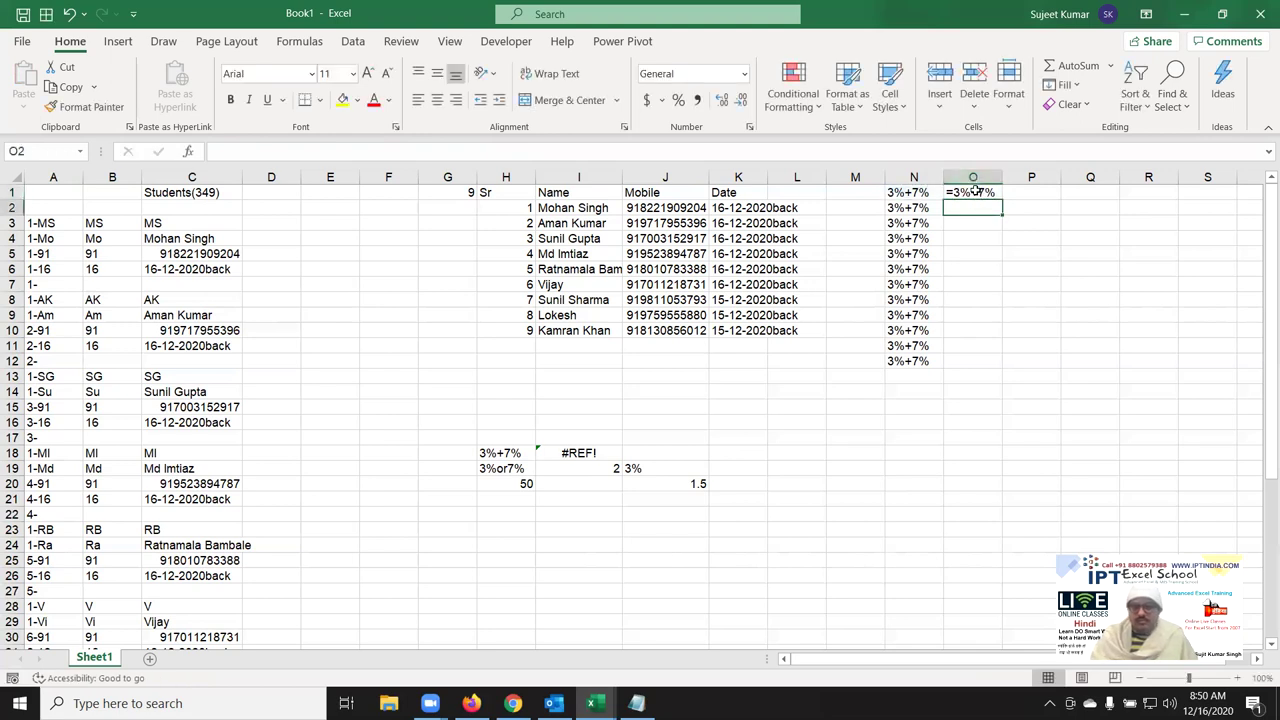
Fill the O1 formula down to O12 and paste the results back as values.
left_click_drag(972, 192, 989, 355)
key("ctrl+d")
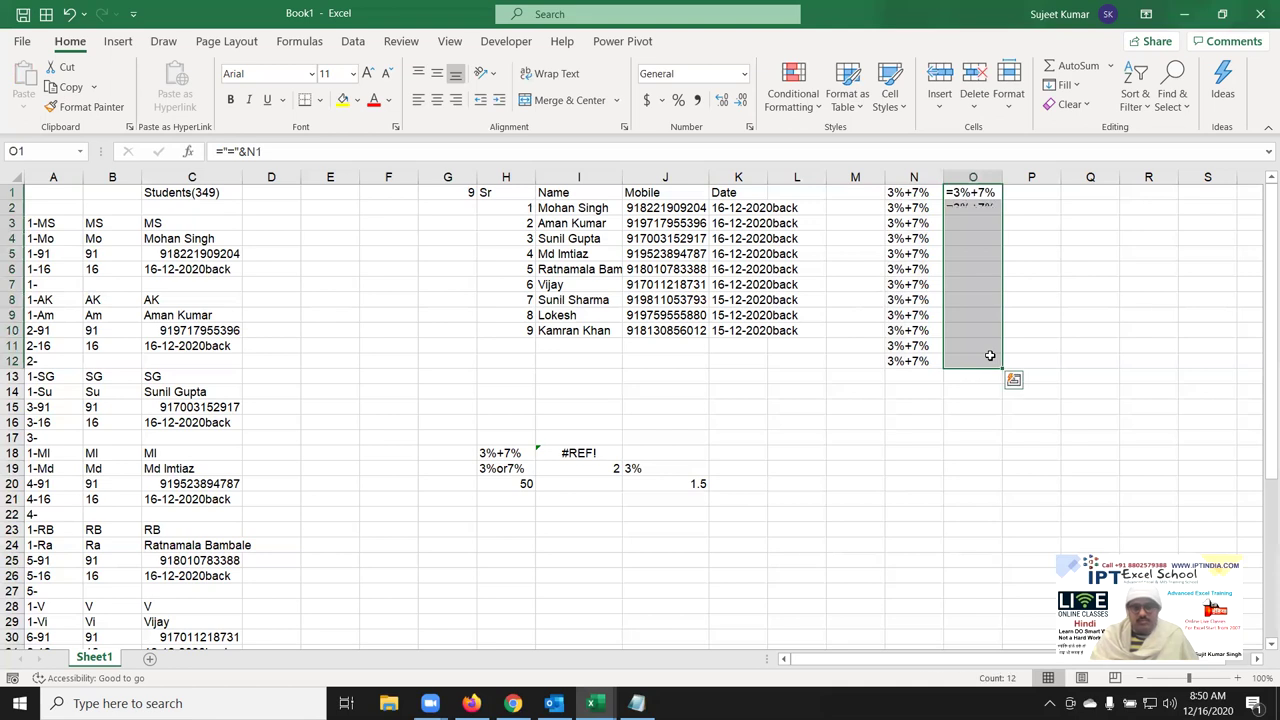
key("ctrl+c")
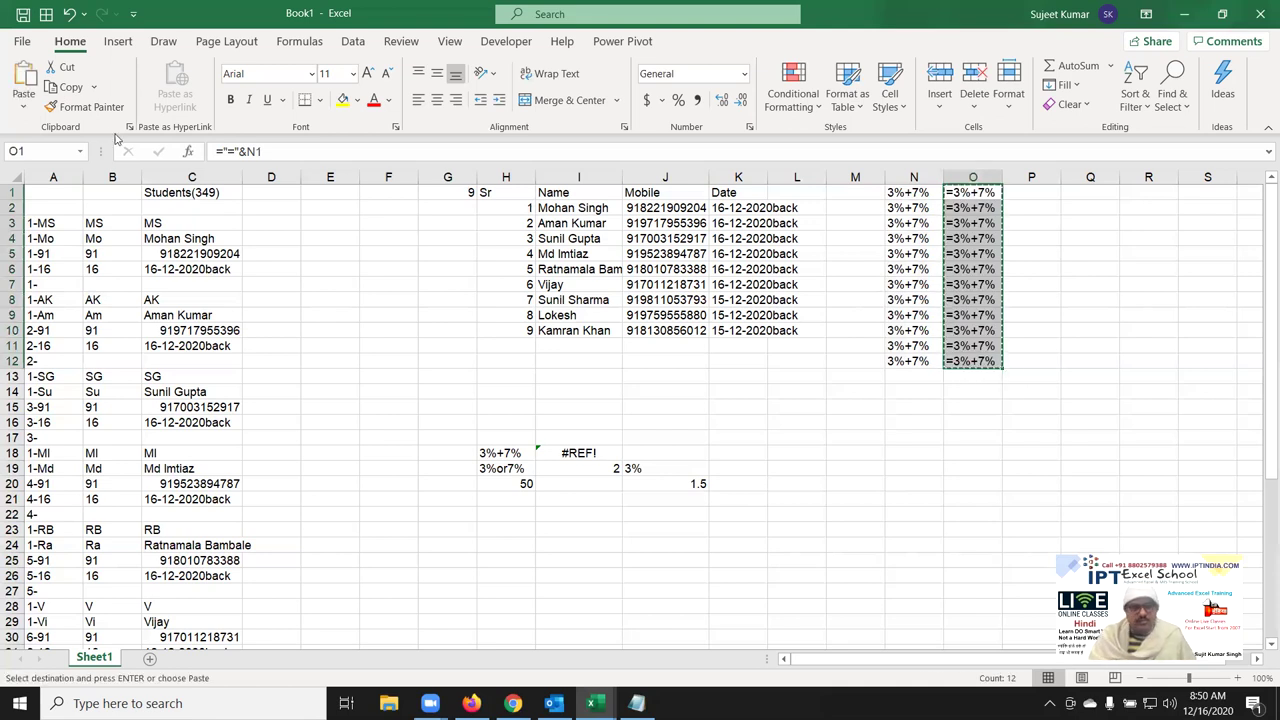
left_click(25, 112)
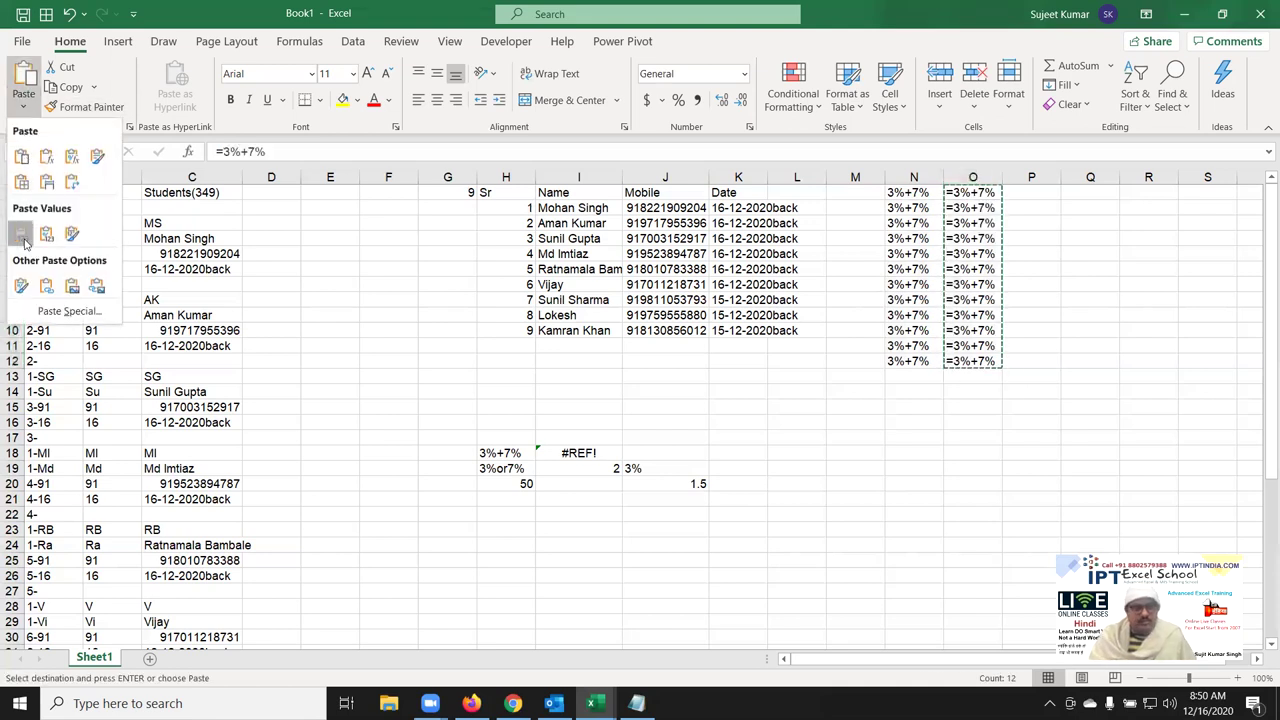
left_click(82, 237)
key("Escape")
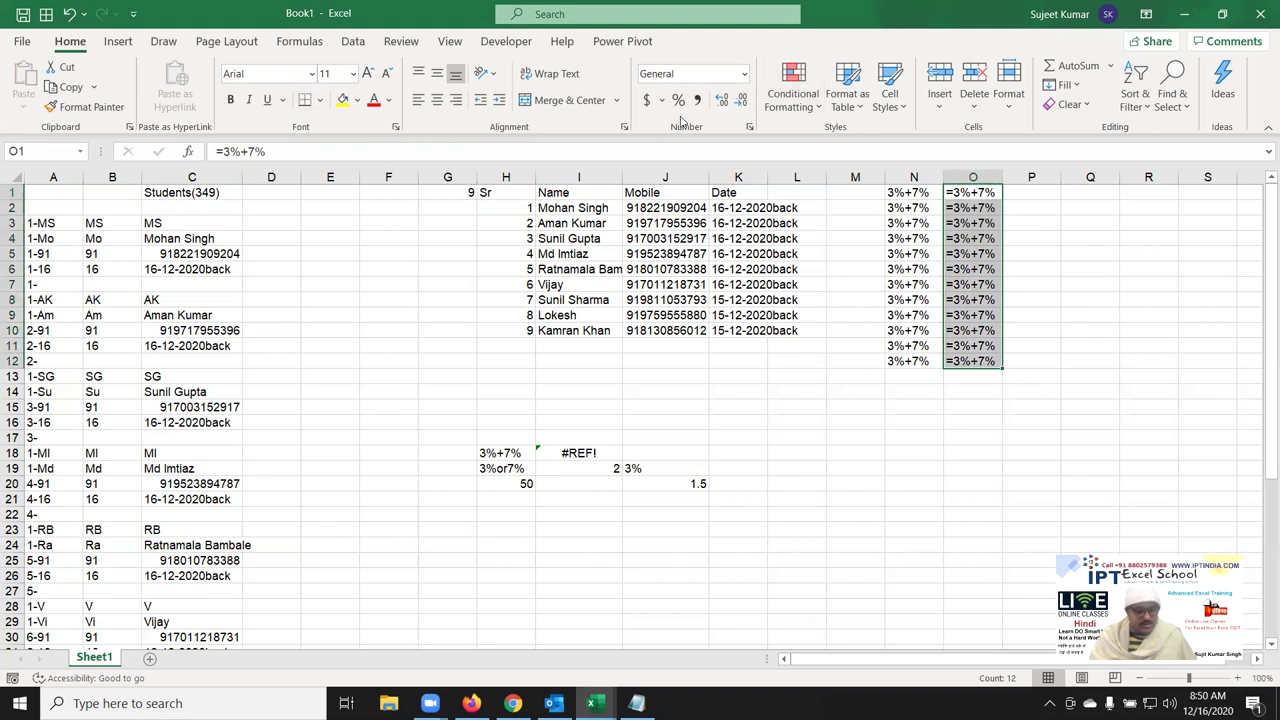
key("alt+d")
Run Text to Columns with default settings on O1:O12 and apply Percent Style, showing 10%.
key("e")
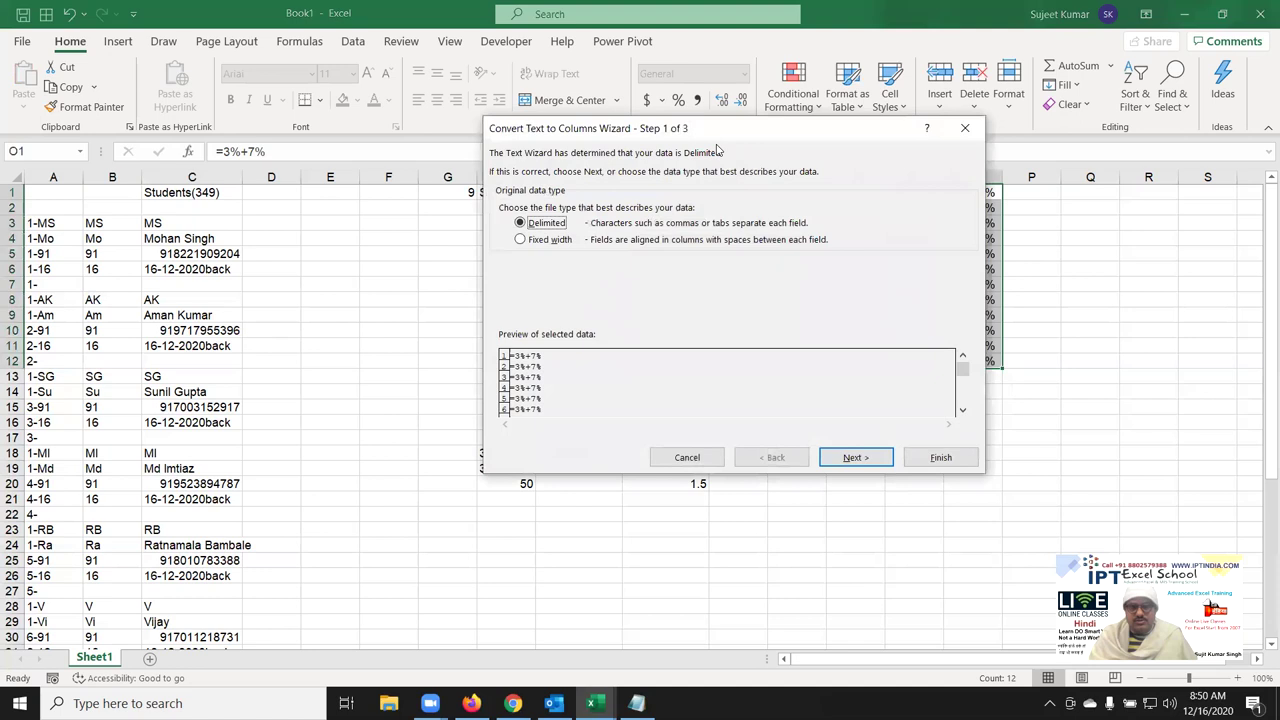
left_click_drag(717, 147, 207, 176)
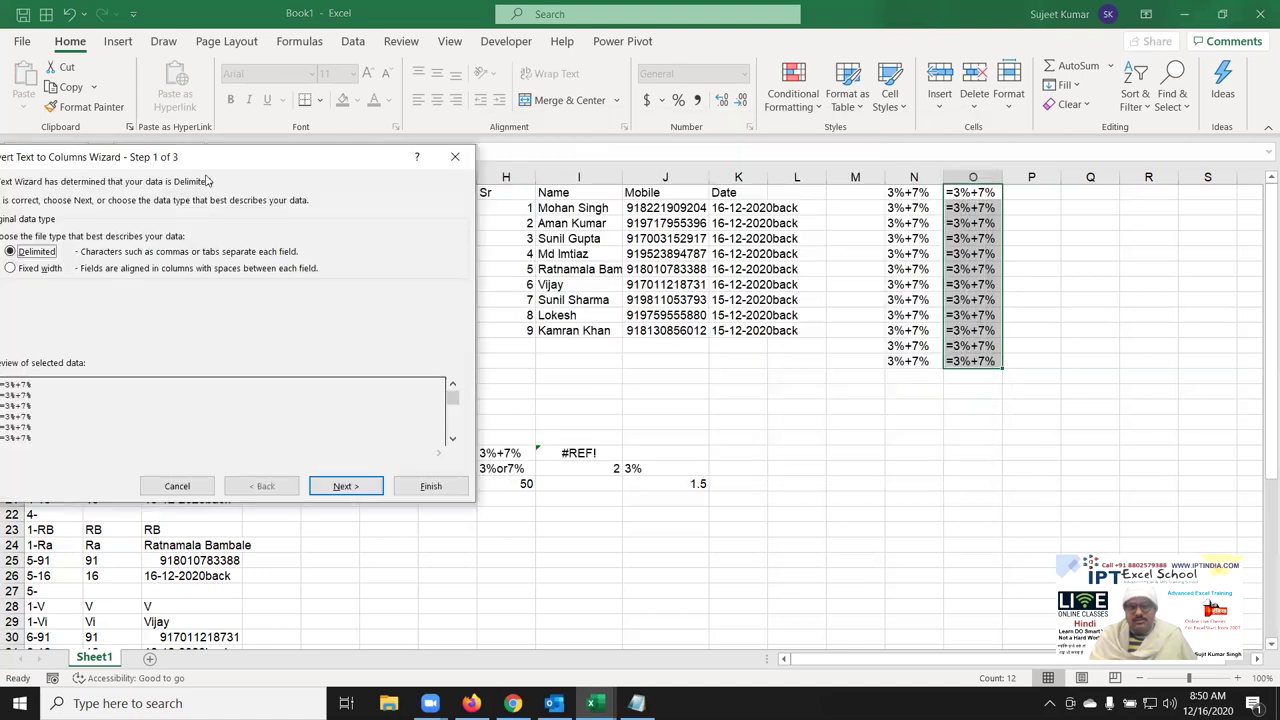
left_click(344, 488)
left_click_drag(336, 157, 414, 155)
left_click(424, 486)
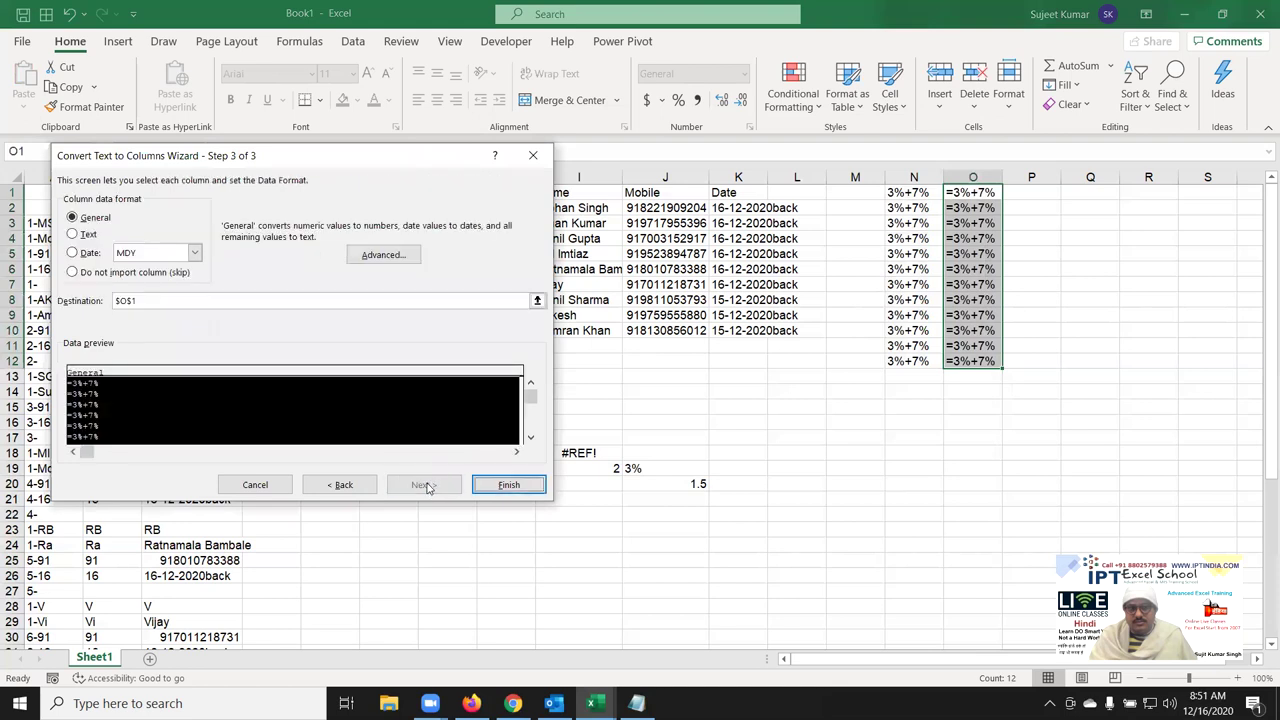
left_click(501, 484)
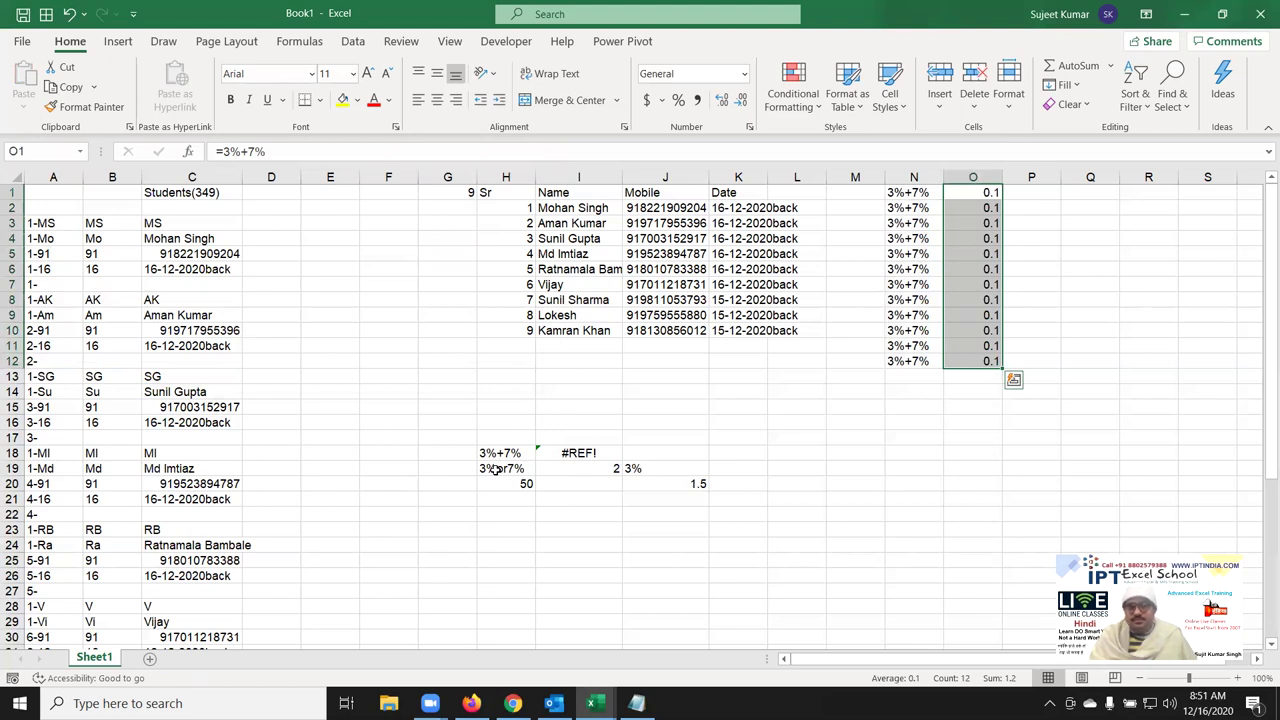
left_click(678, 100)
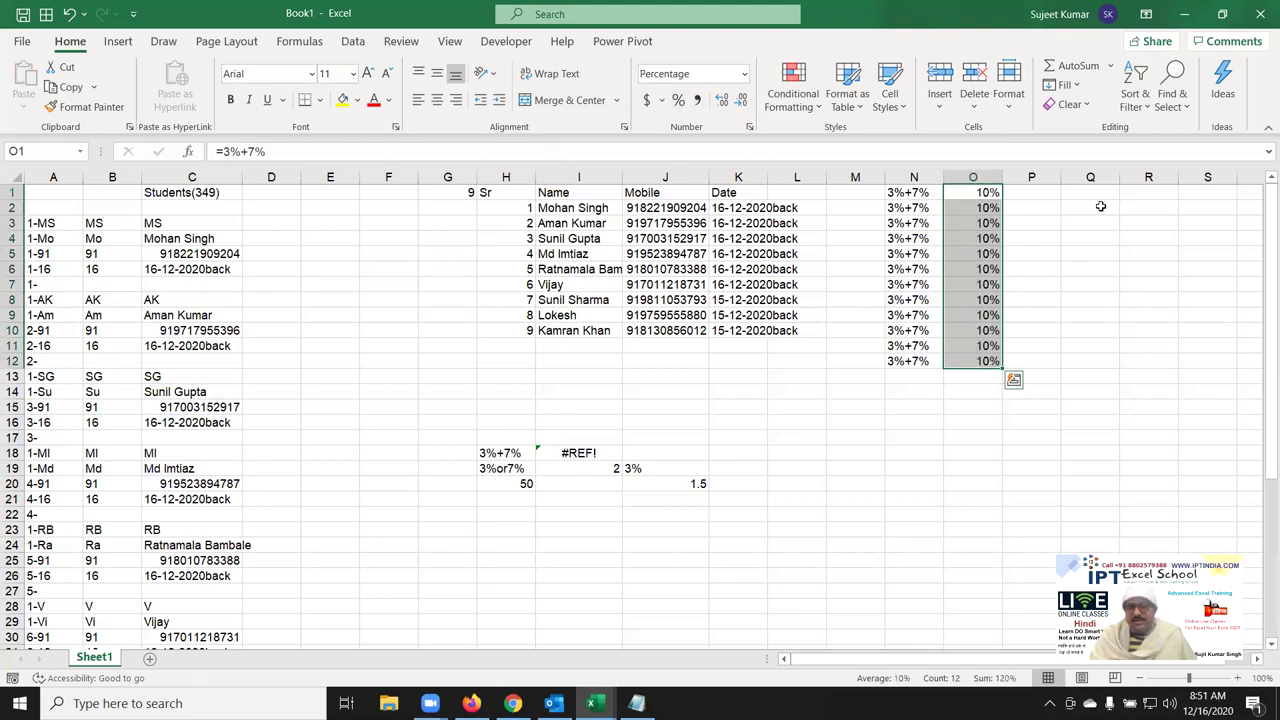
Enter 50 in Q4 and =O5*Q4 in Q5, giving 5.
left_click(1100, 240)
type("50")
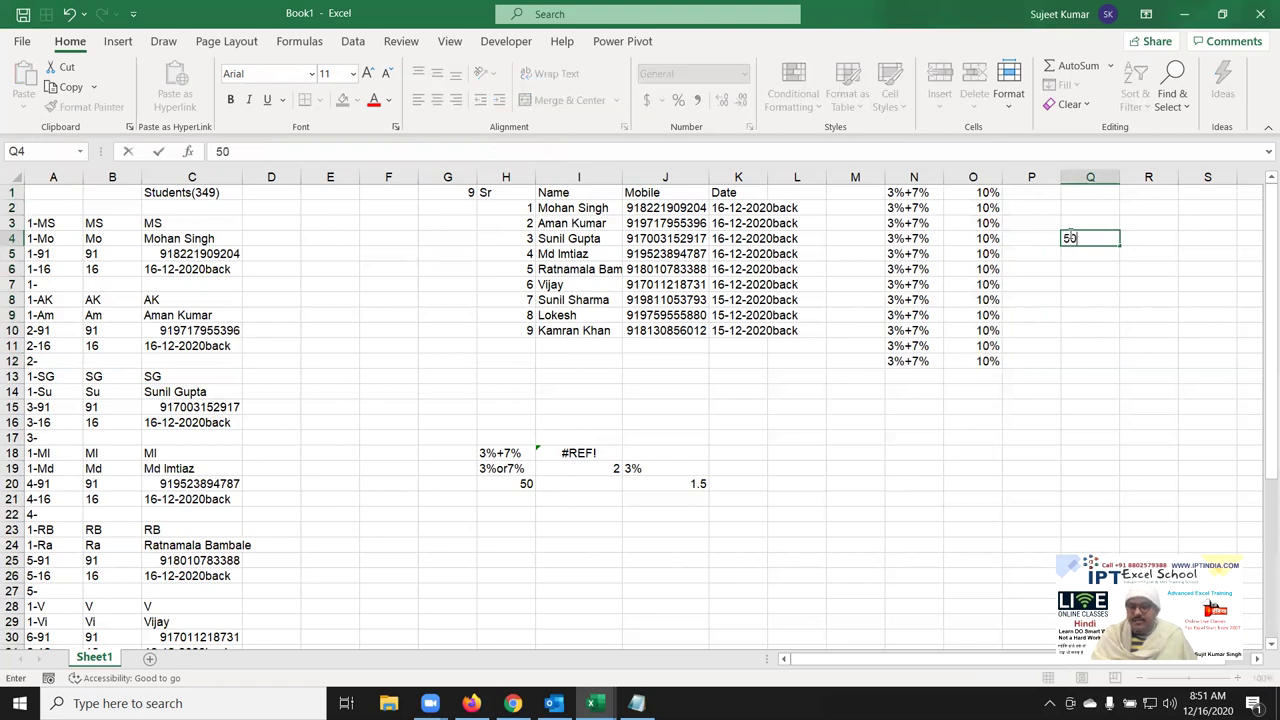
key("Return")
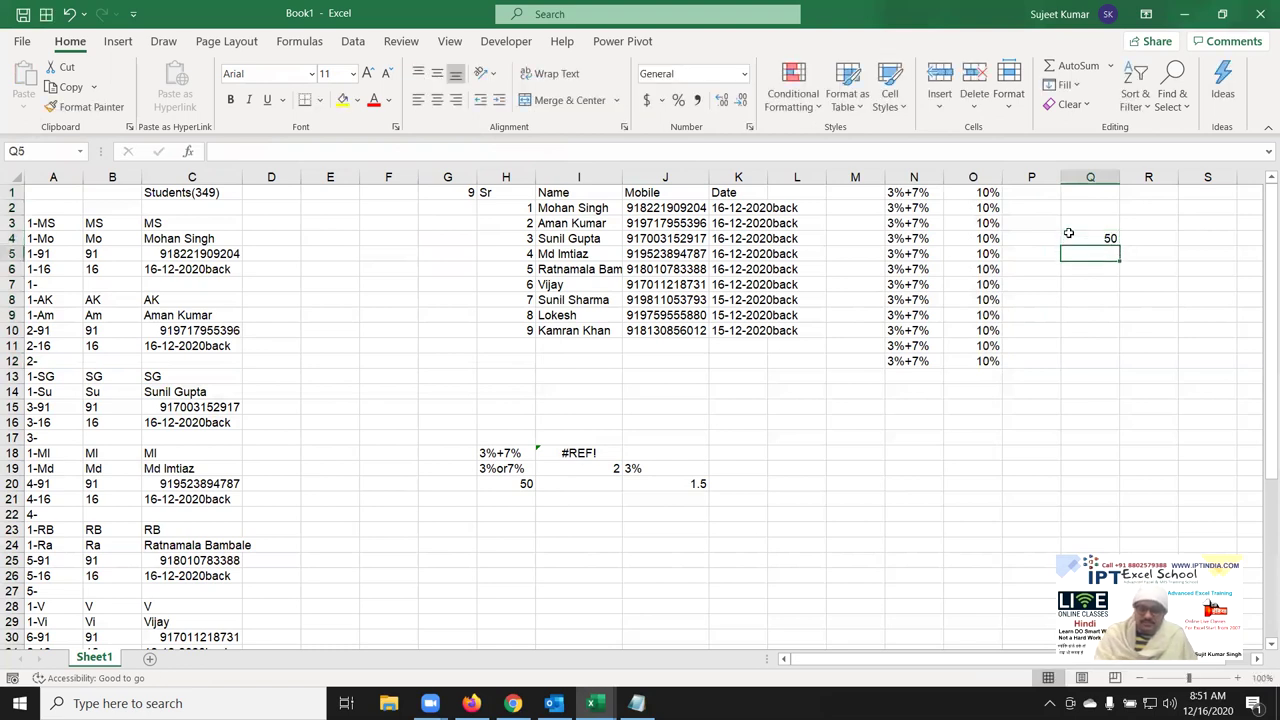
type("=")
key("Left")
key("Left")
type("*")
left_click(1068, 233)
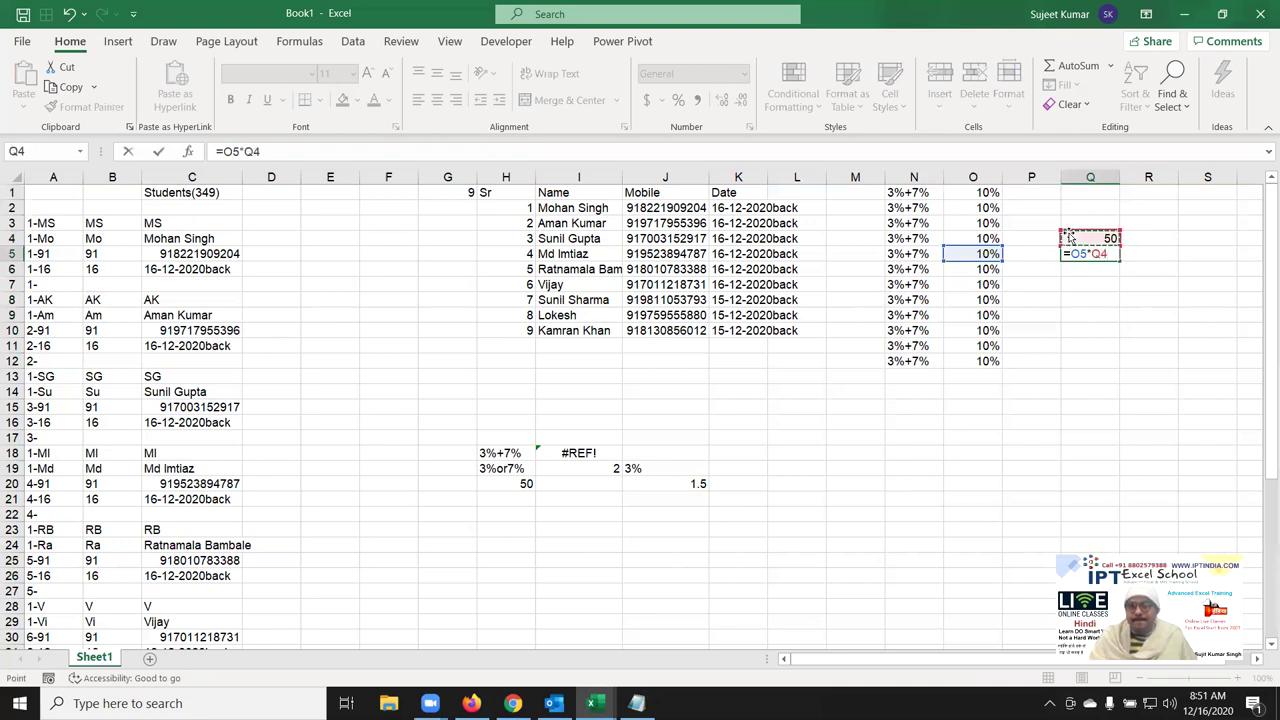
key("ctrl+Return")
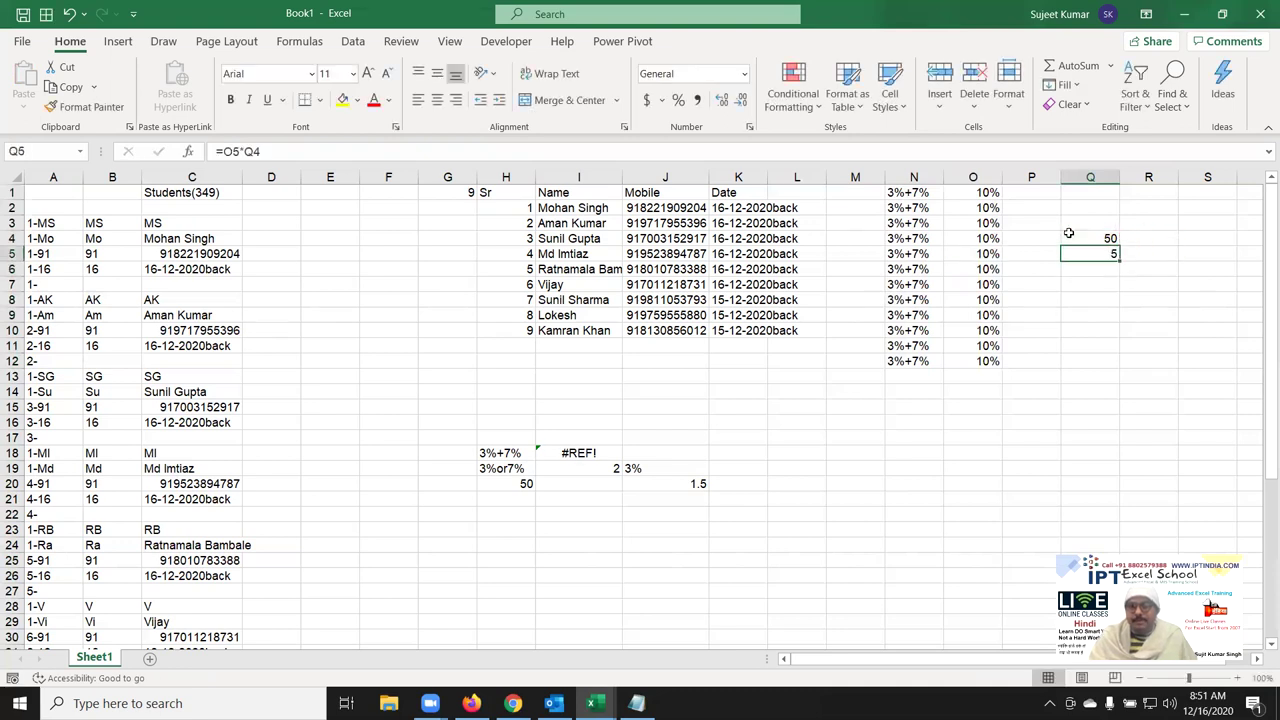
left_click(1068, 233)
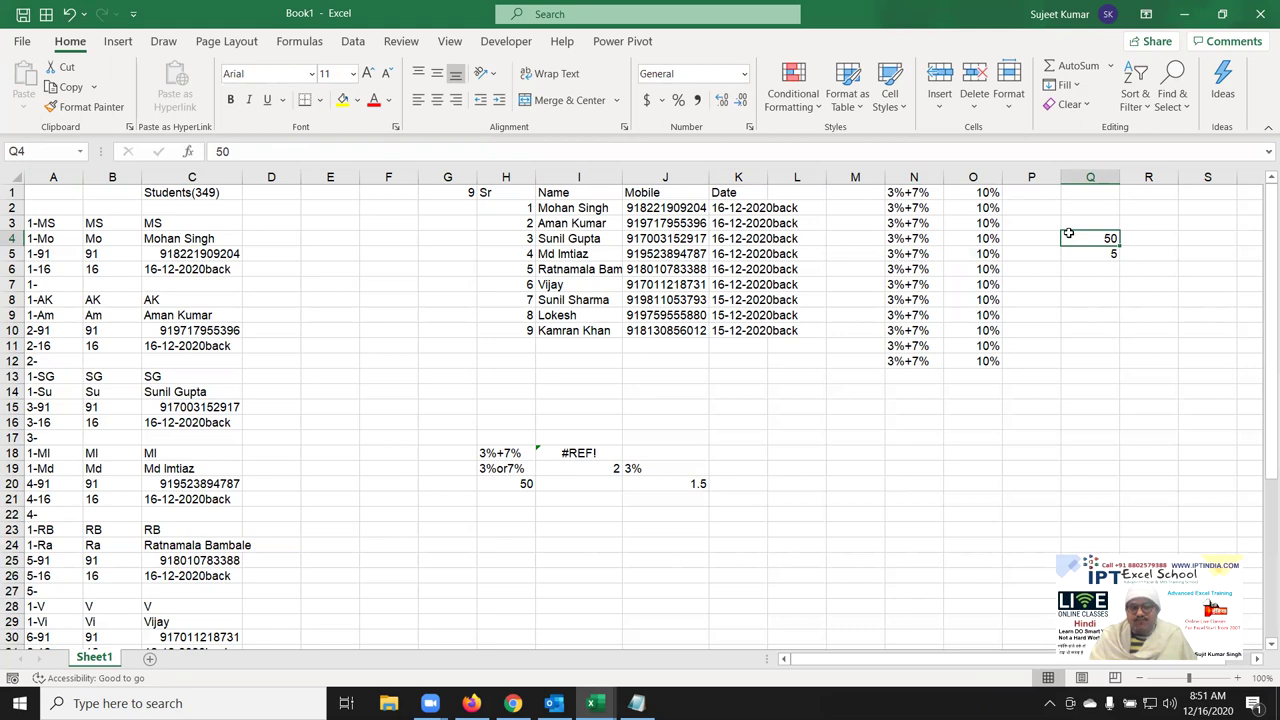
key("Left")
key("Left")
key("Left")
key("Left")
key("Left")
key("Left")
key("Right")
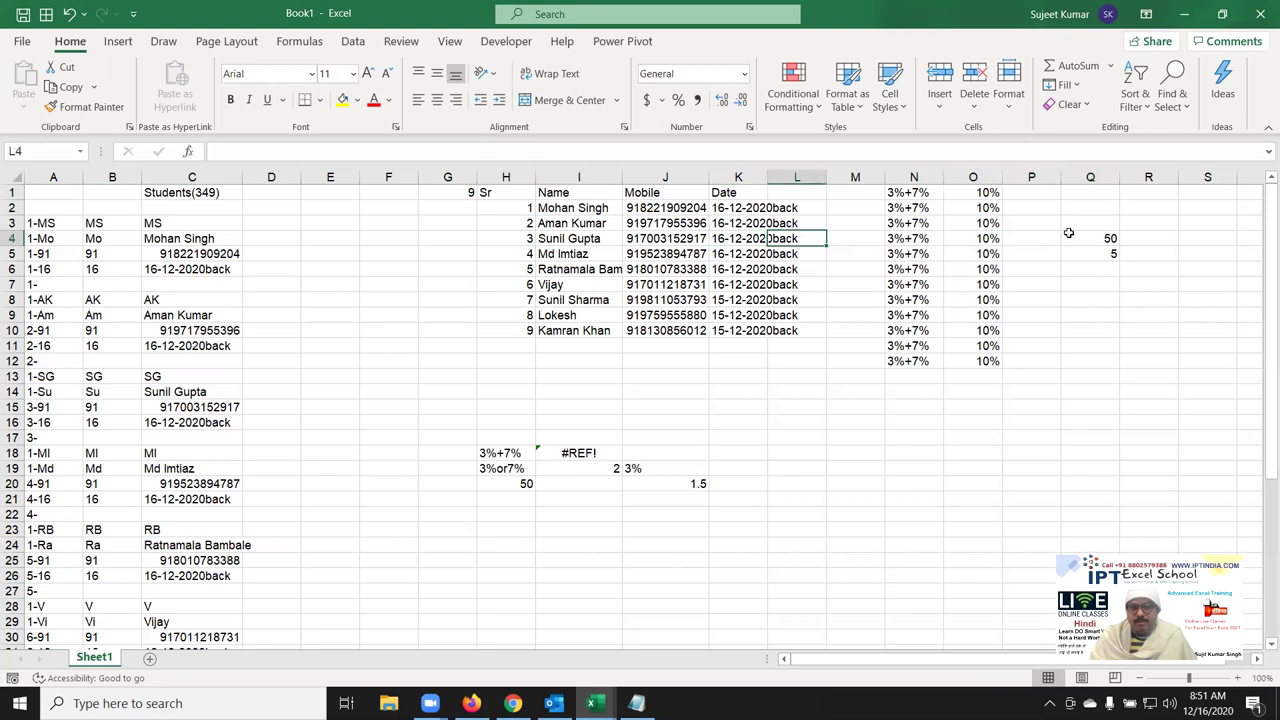
key("Right")
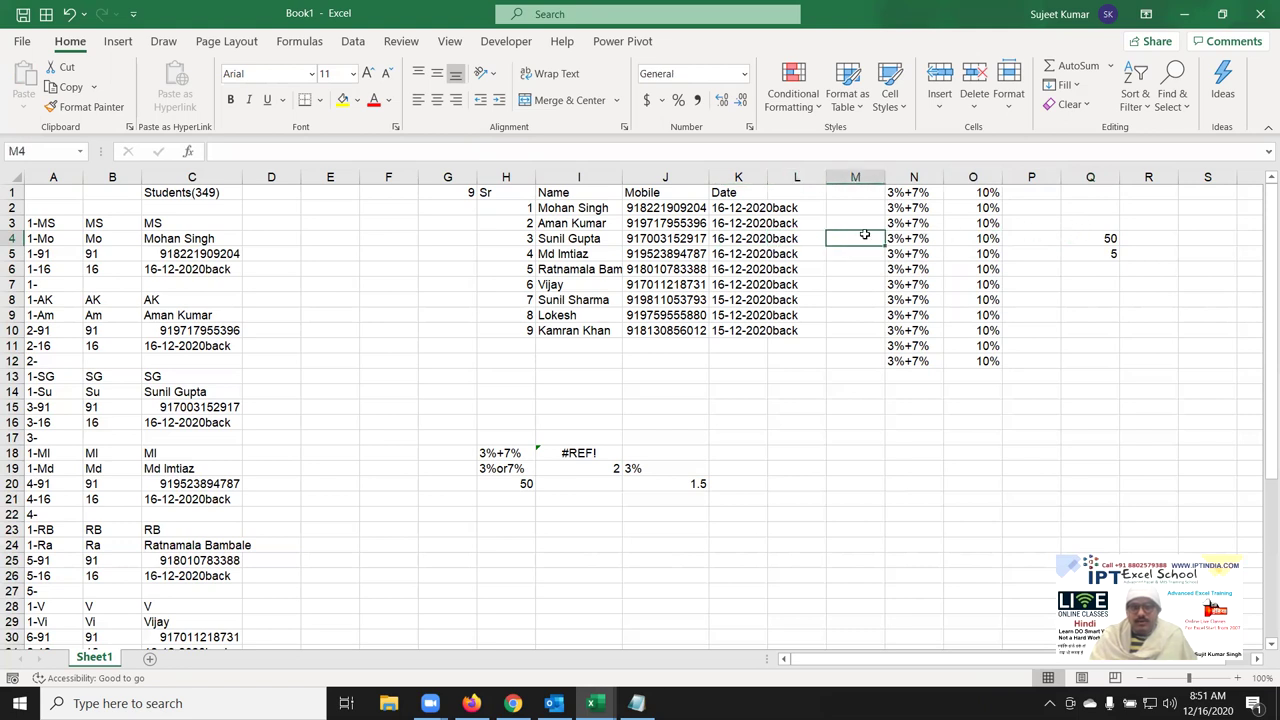
Review the H20 value and the J19, J20, I19 and J18 formulas, then minimize Excel.
left_click(506, 482)
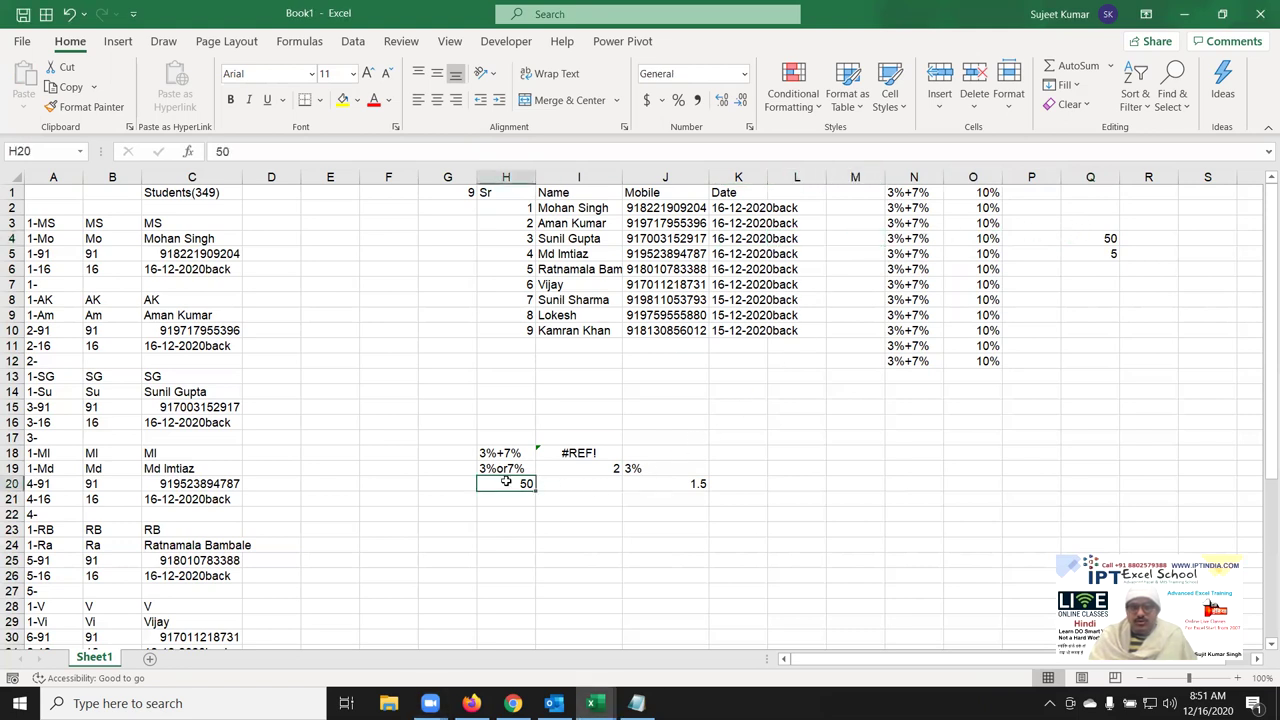
left_click(635, 468)
left_click(694, 484)
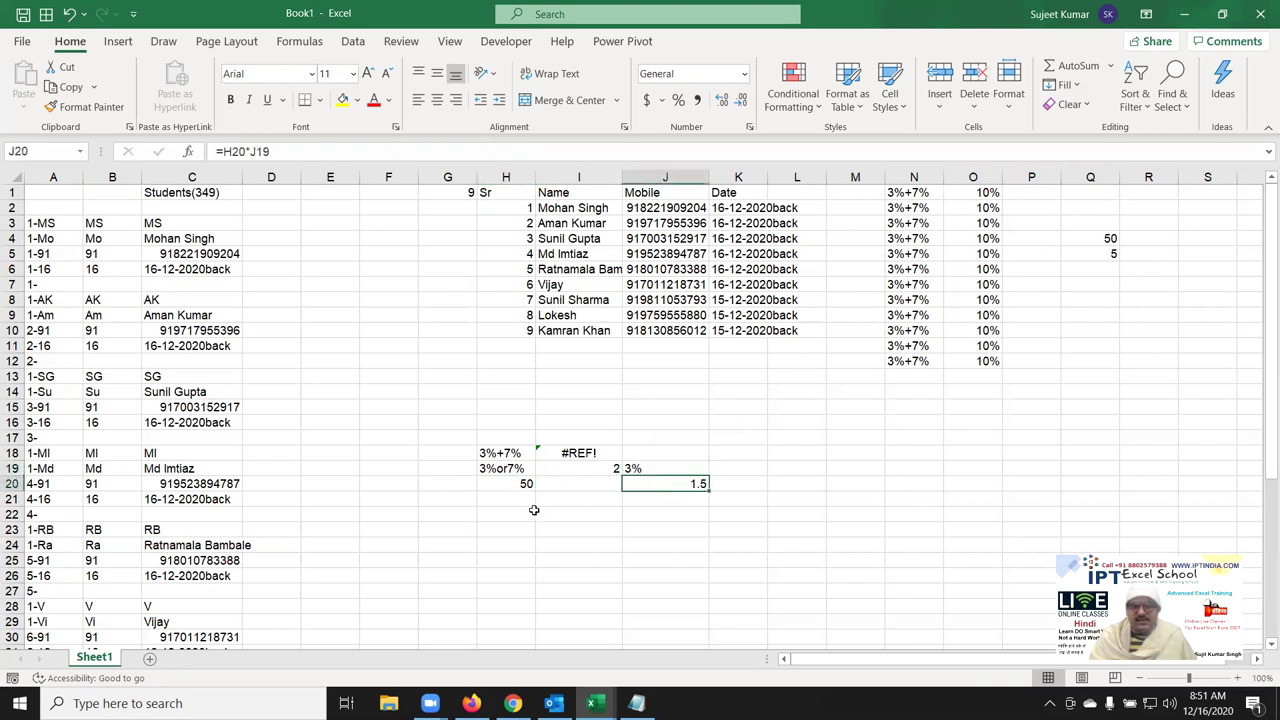
left_click(608, 468)
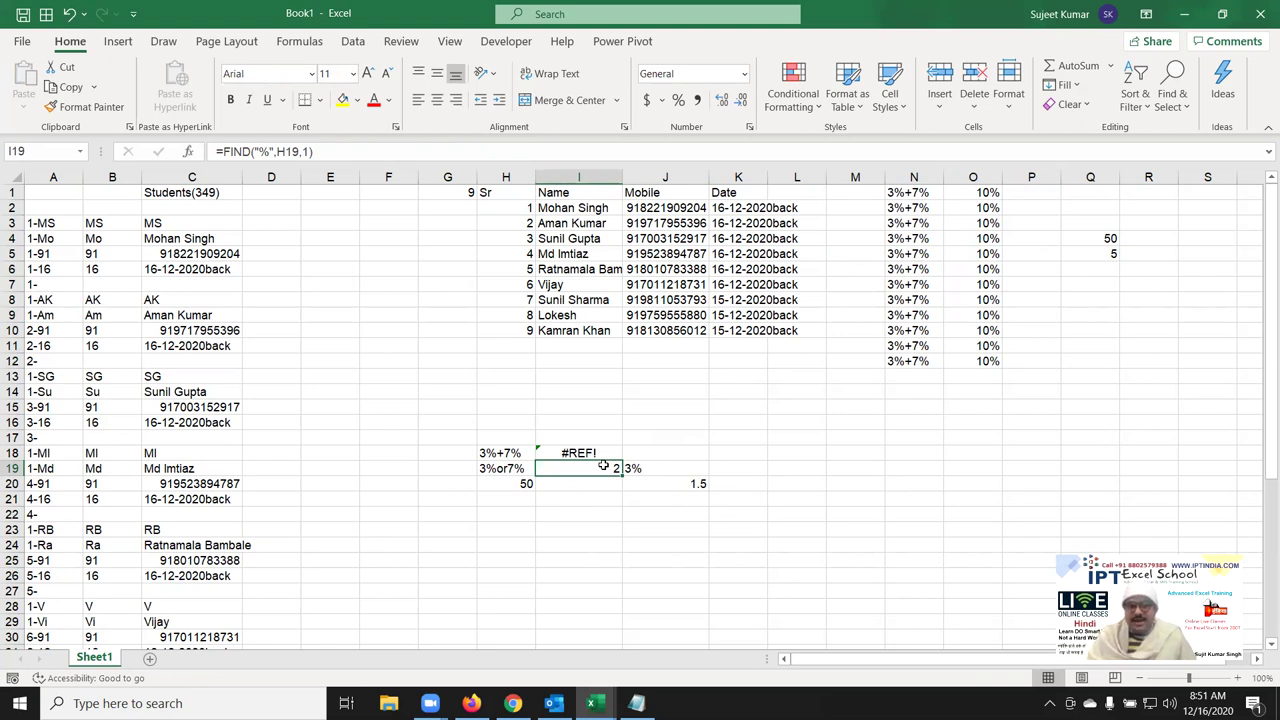
key("Up")
key("Right")
key("Down")
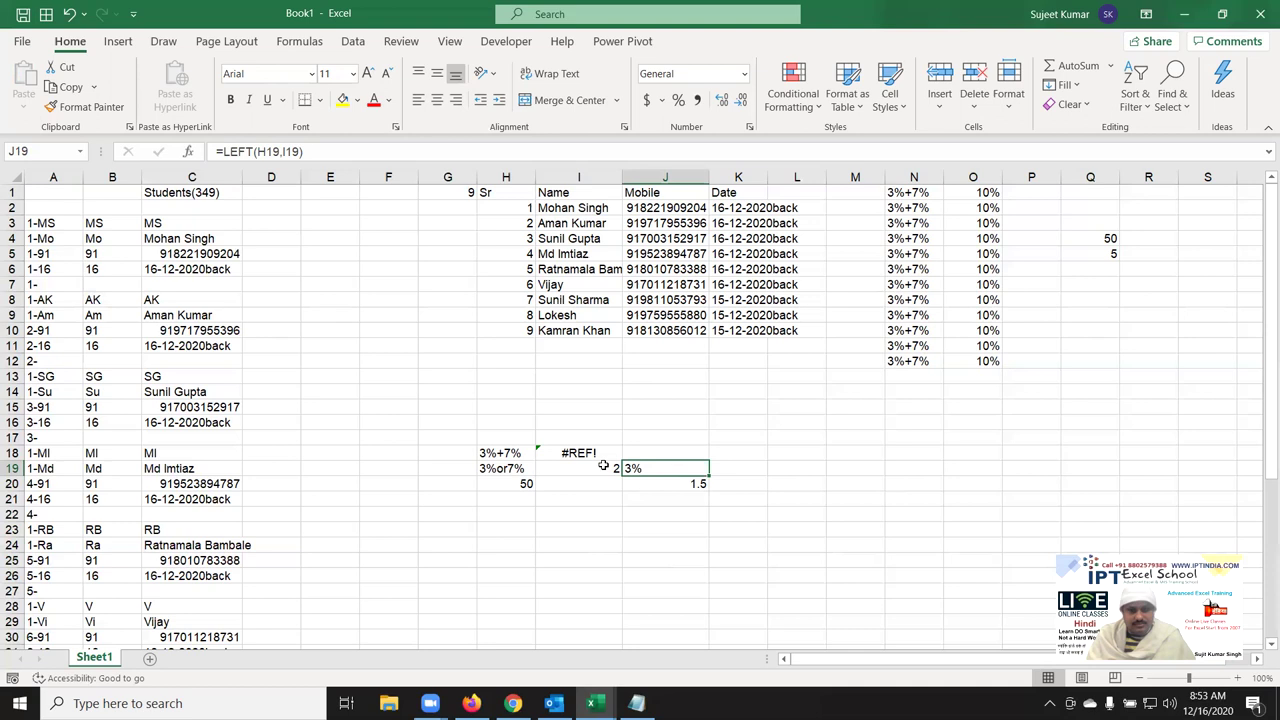
key("super+d")
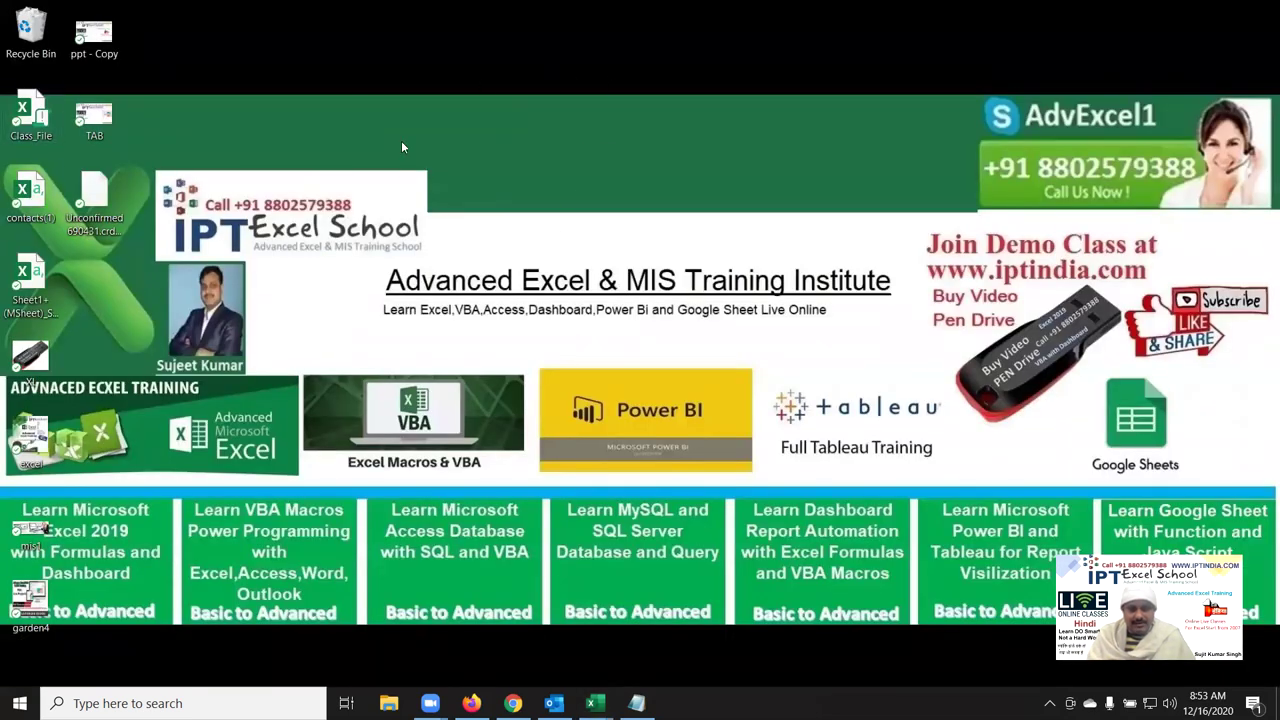